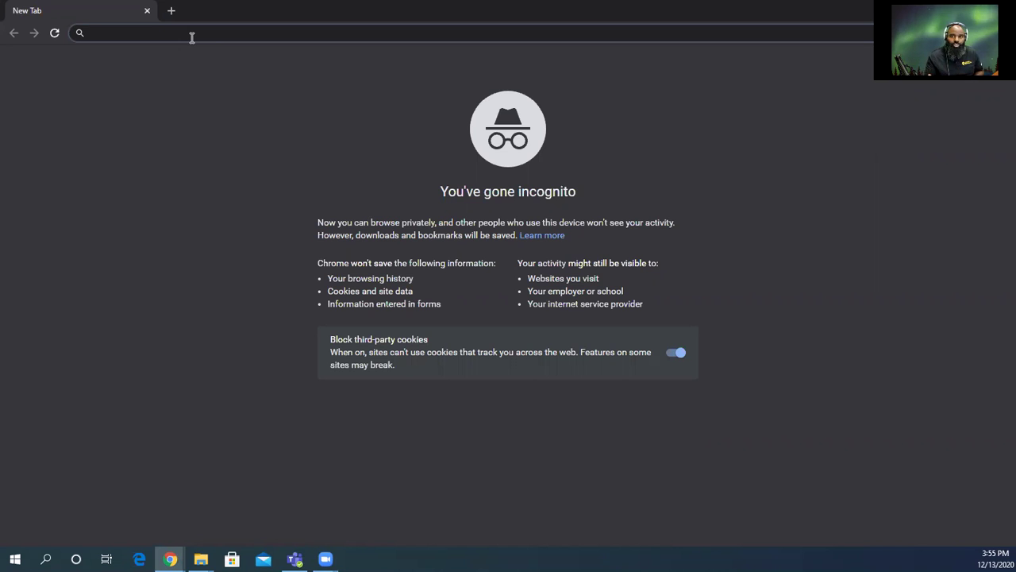
Try loading verbumdei.us in Chrome, which fails with a 'site can't be reached' error.
type("verbum")
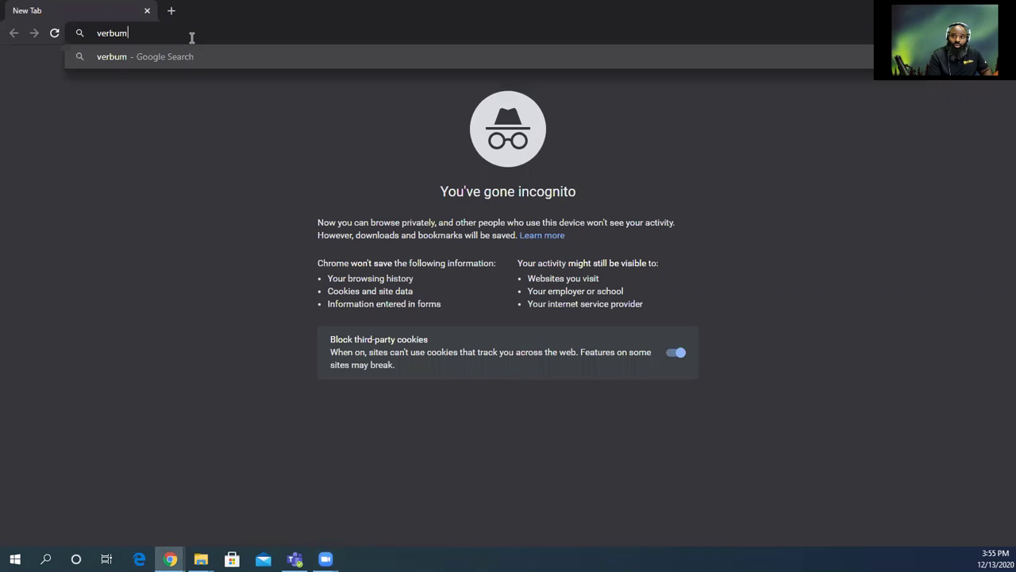
type("dei")
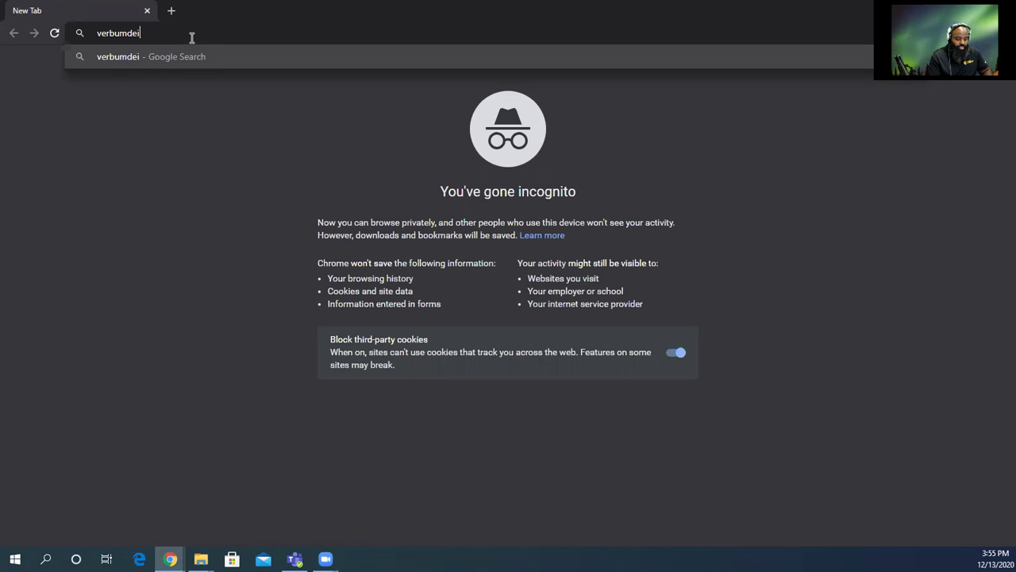
type(".us")
key("Return")
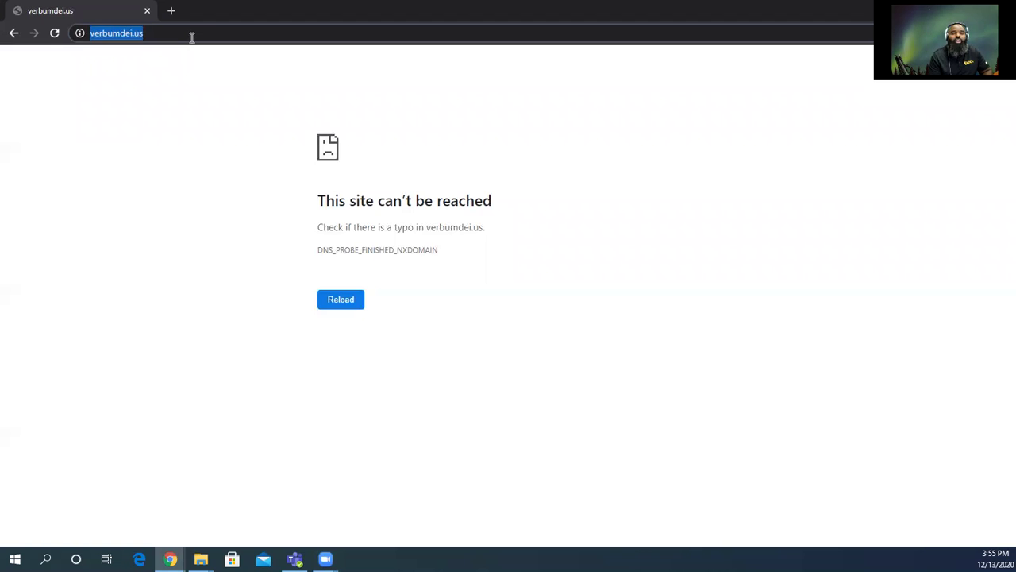
left_click(337, 304)
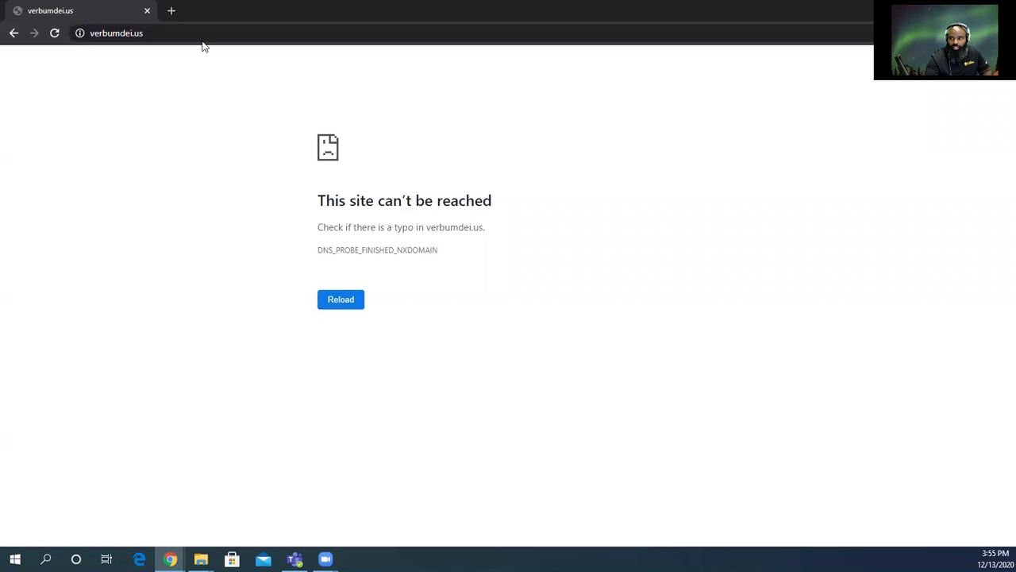
Search Google for 'verbum dei' instead.
left_click(170, 30)
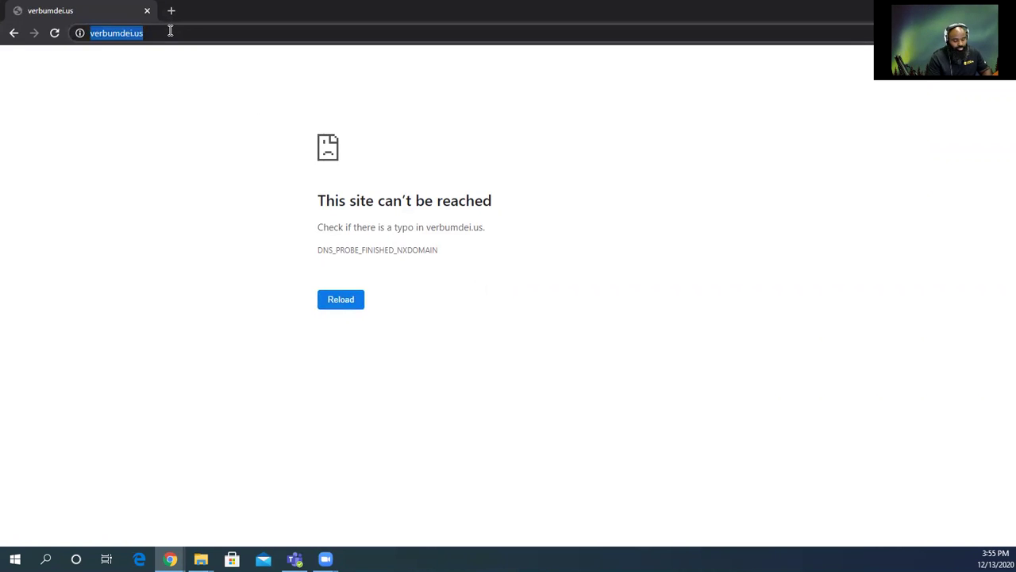
type("verbum dei")
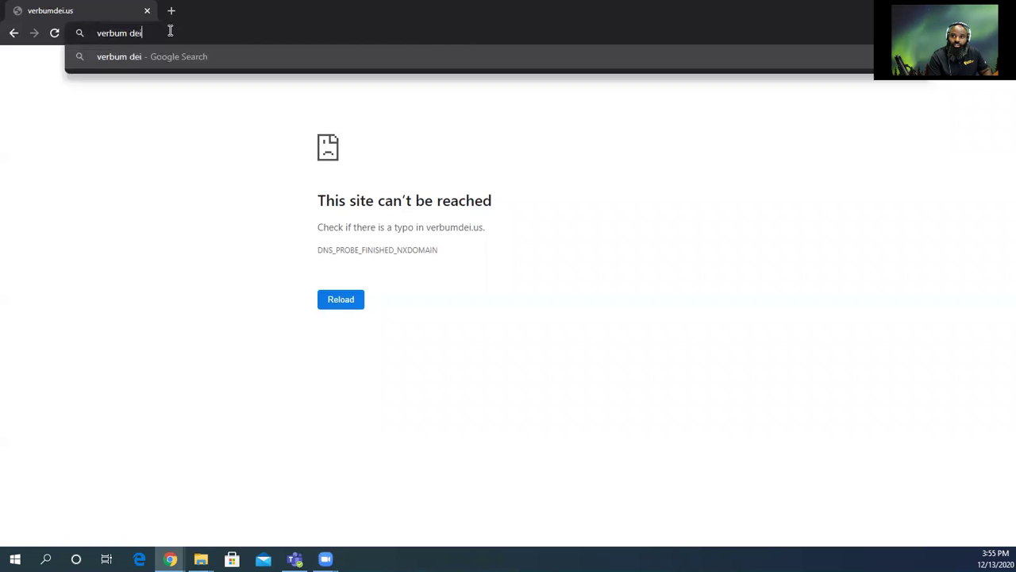
key("Return")
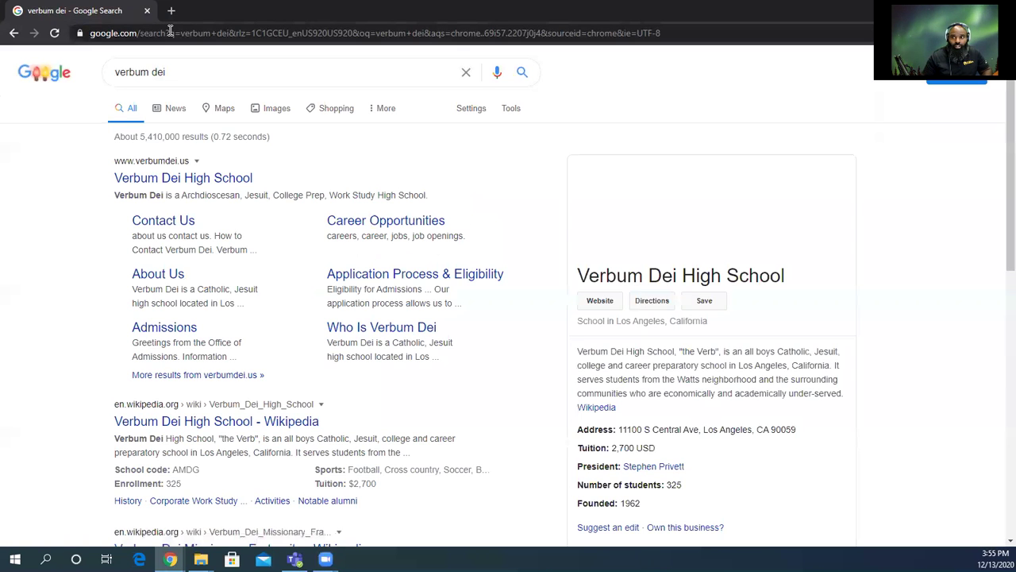
Go from the search result to the Verbum Dei High School site's Apply Online page.
left_click(202, 180)
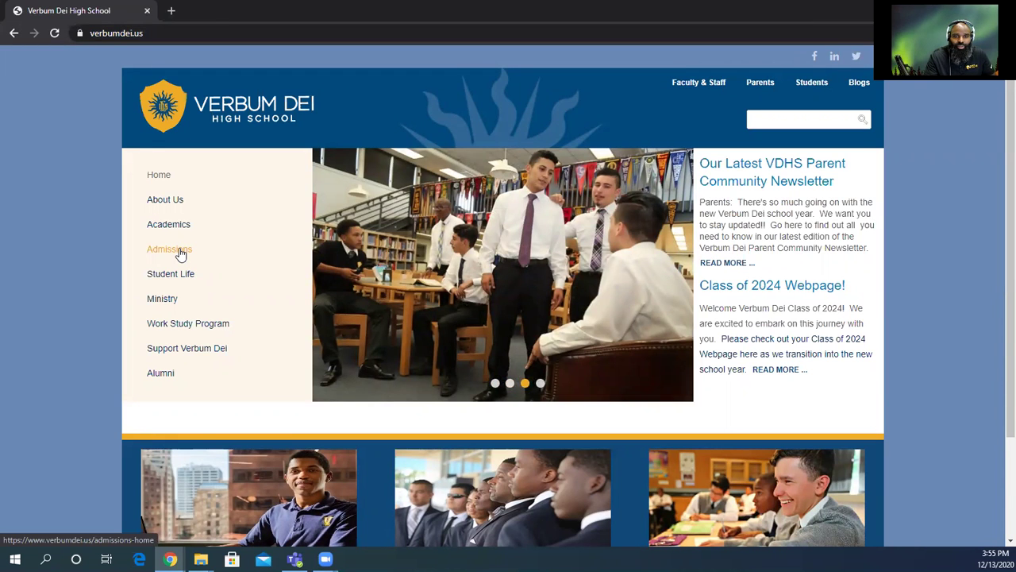
scroll(647, 395, "down", 3)
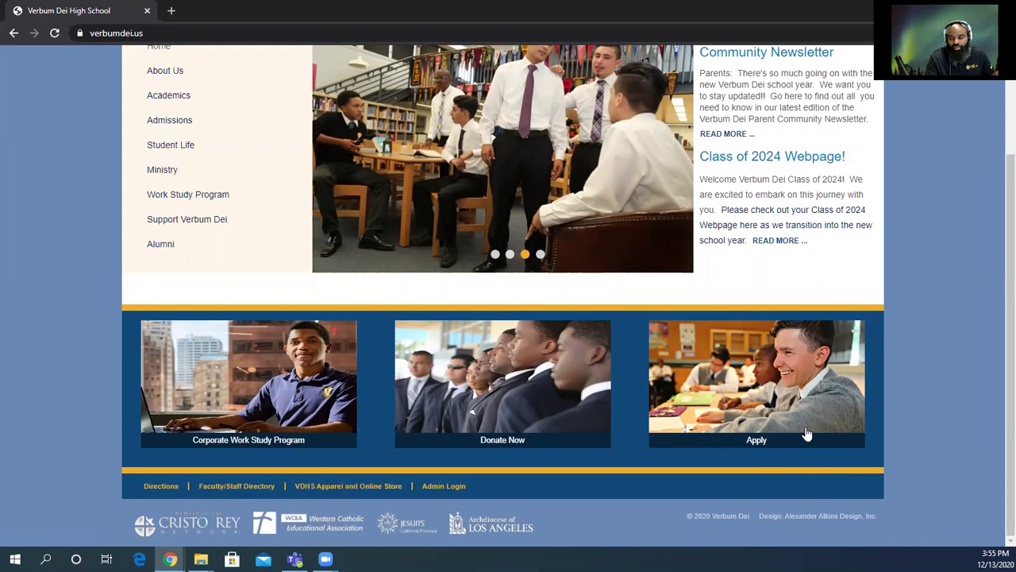
scroll(761, 405, "up", 1)
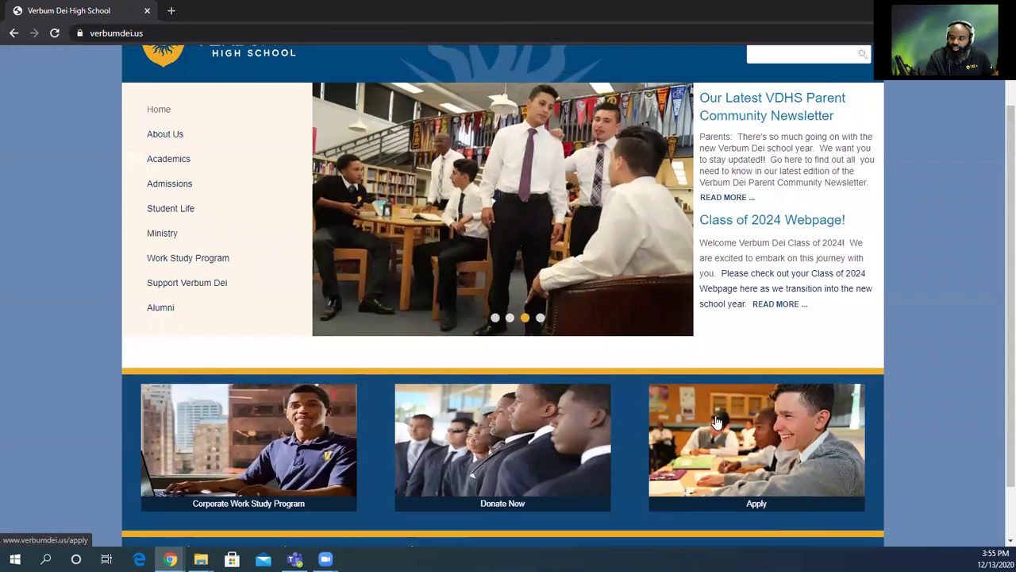
left_click(743, 466)
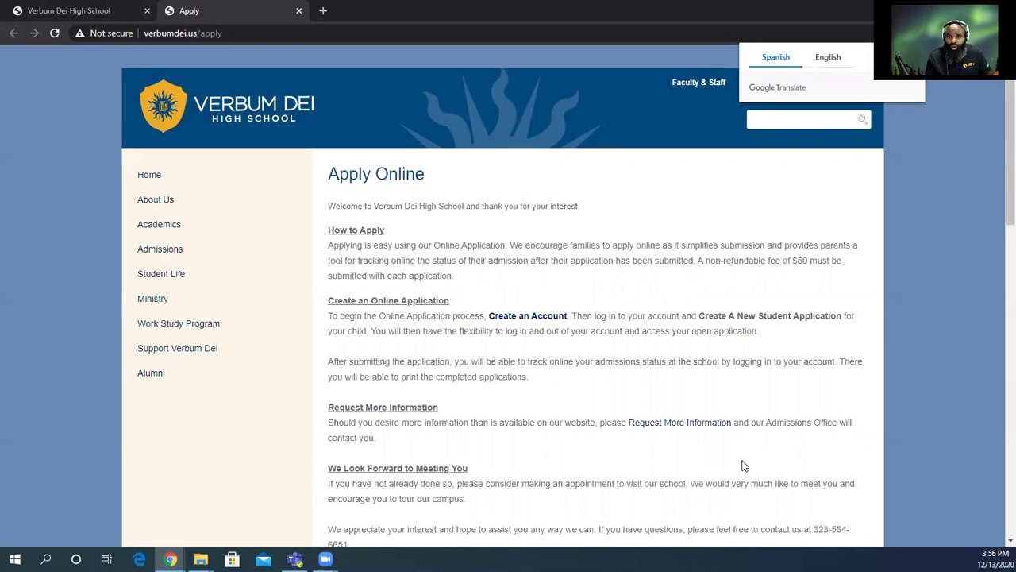
left_click_drag(245, 33, 140, 33)
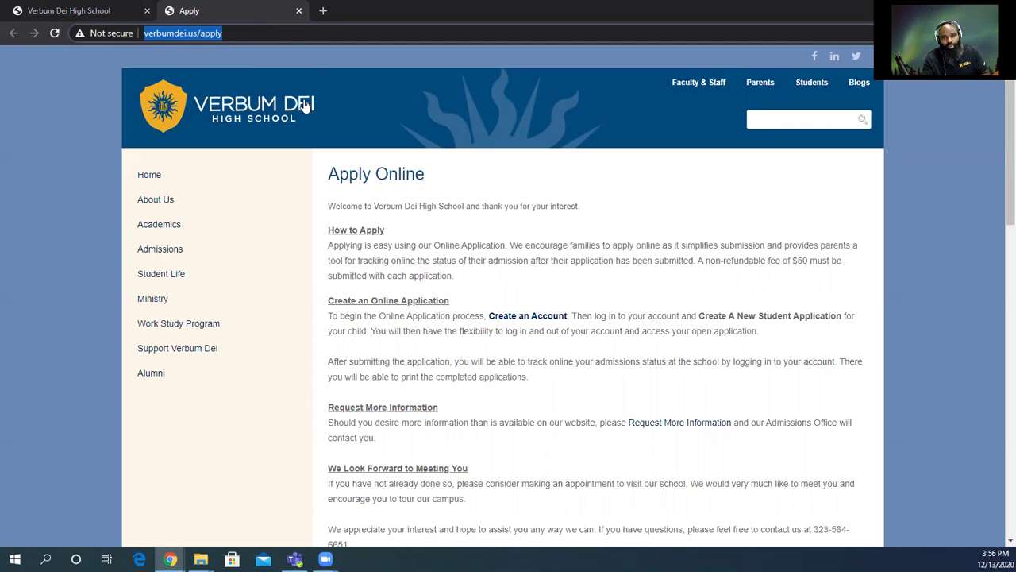
left_click(290, 201)
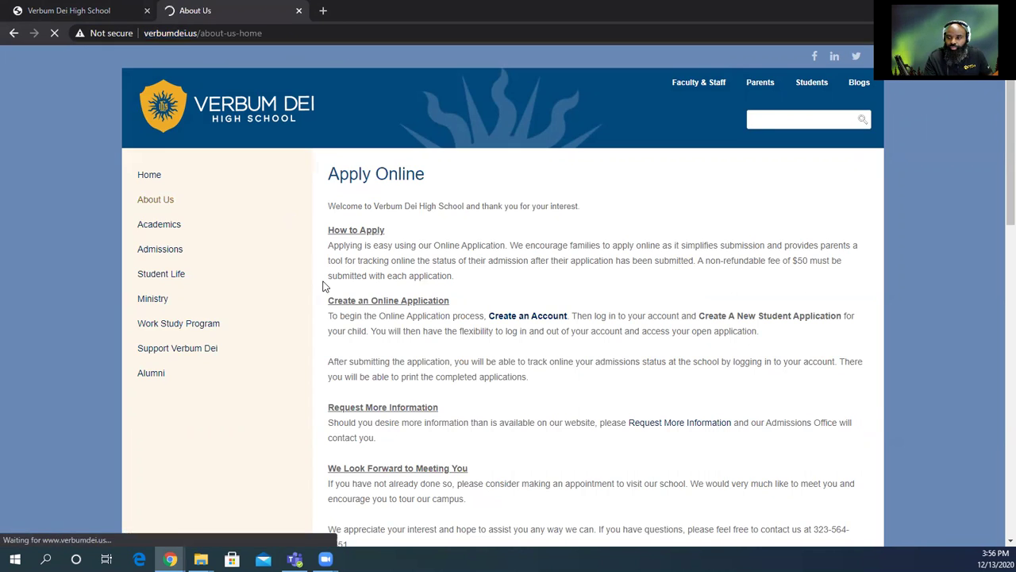
scroll(314, 331, "down", 2)
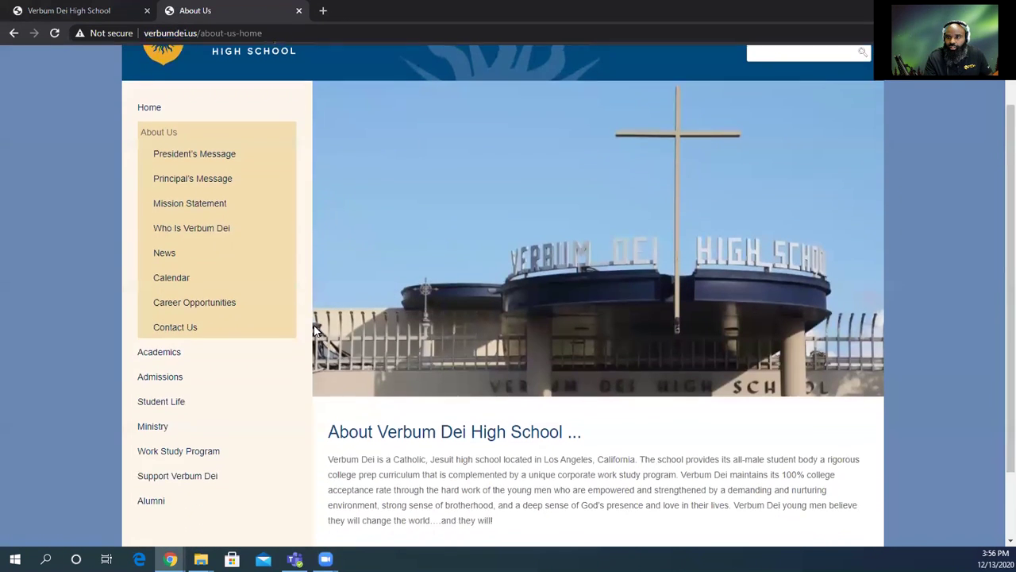
left_click(12, 35)
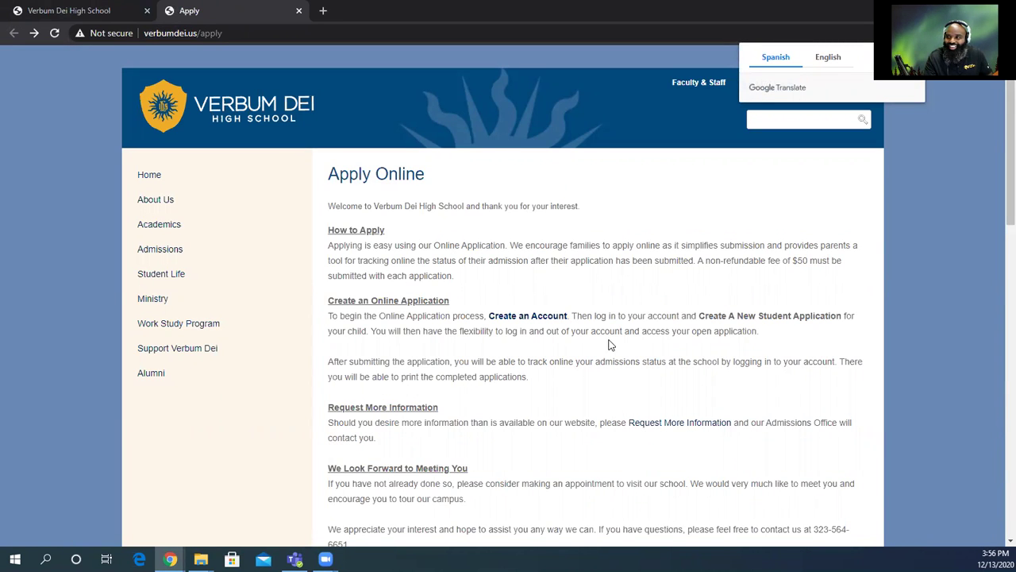
scroll(477, 238, "down", 1)
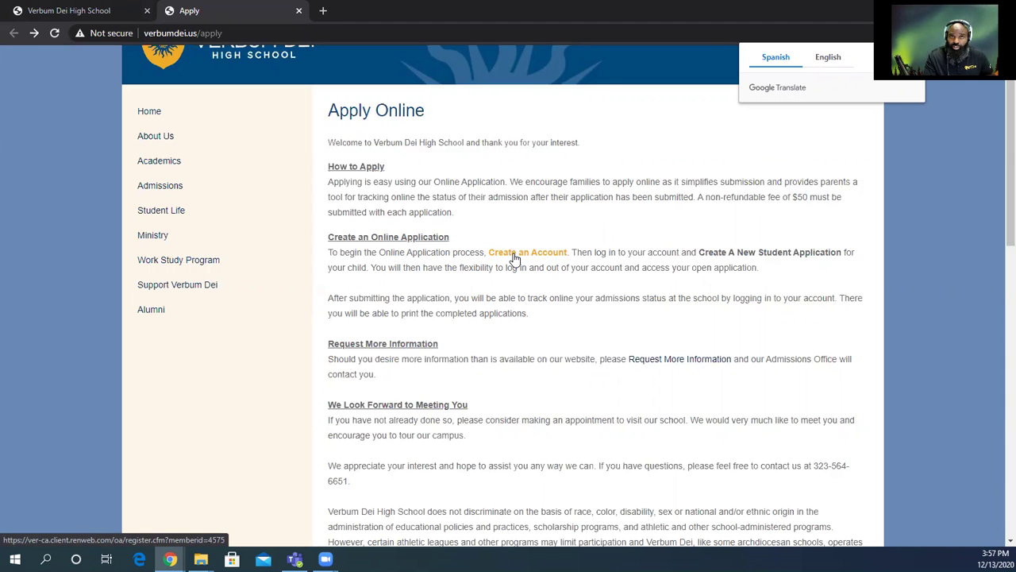
Open the Create an Account form and enter the parent's first and last name.
left_click(514, 254)
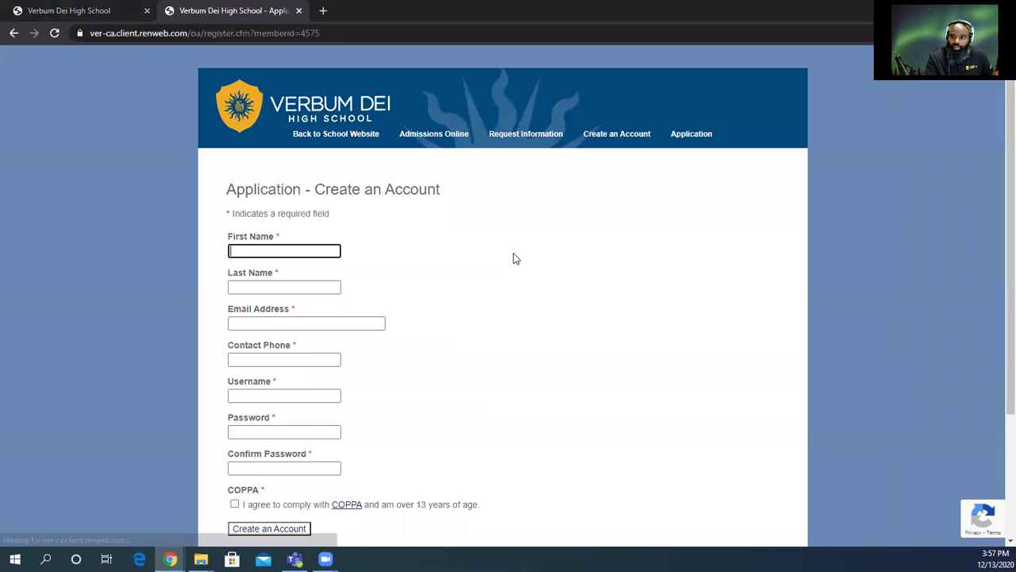
left_click(301, 251)
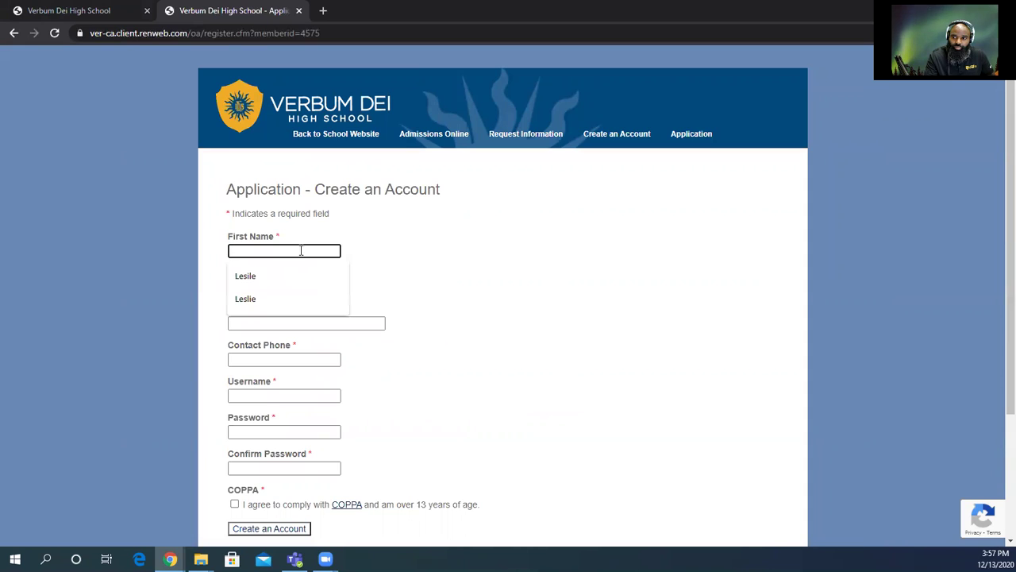
left_click(259, 275)
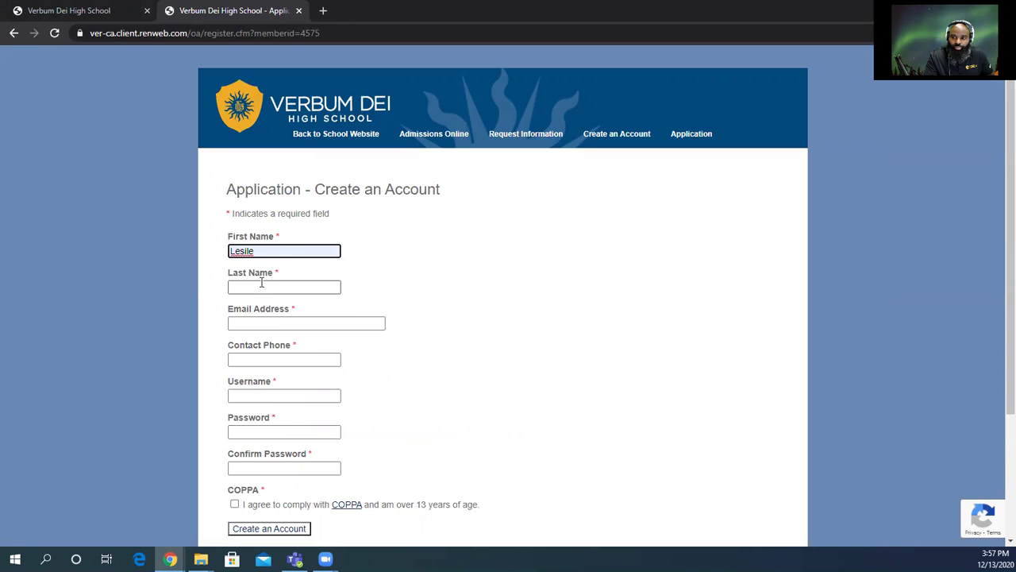
left_click(267, 287)
type("Doe")
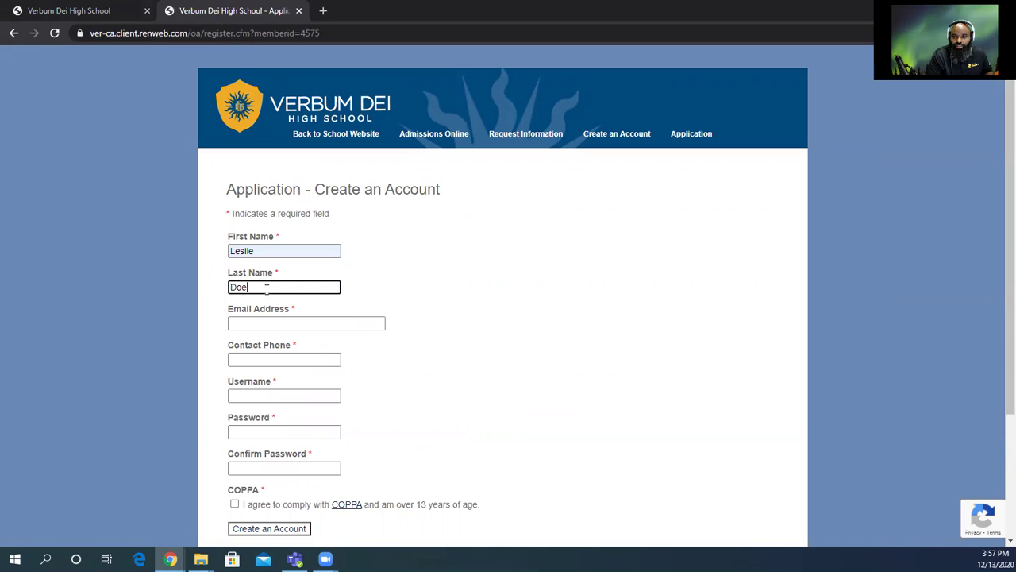
Enter the parent's e-mail address from saved suggestions and the contact phone number.
key("Tab")
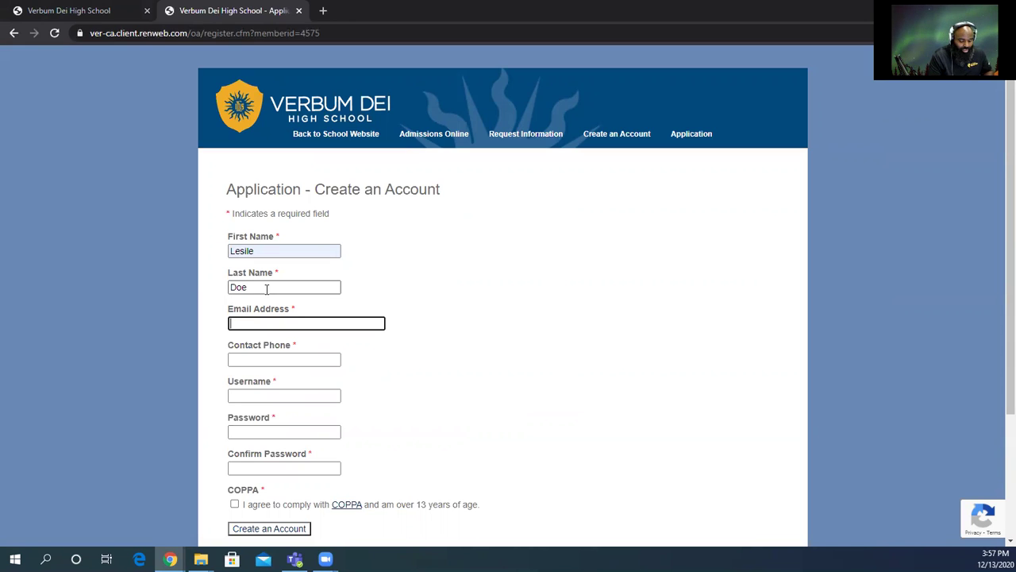
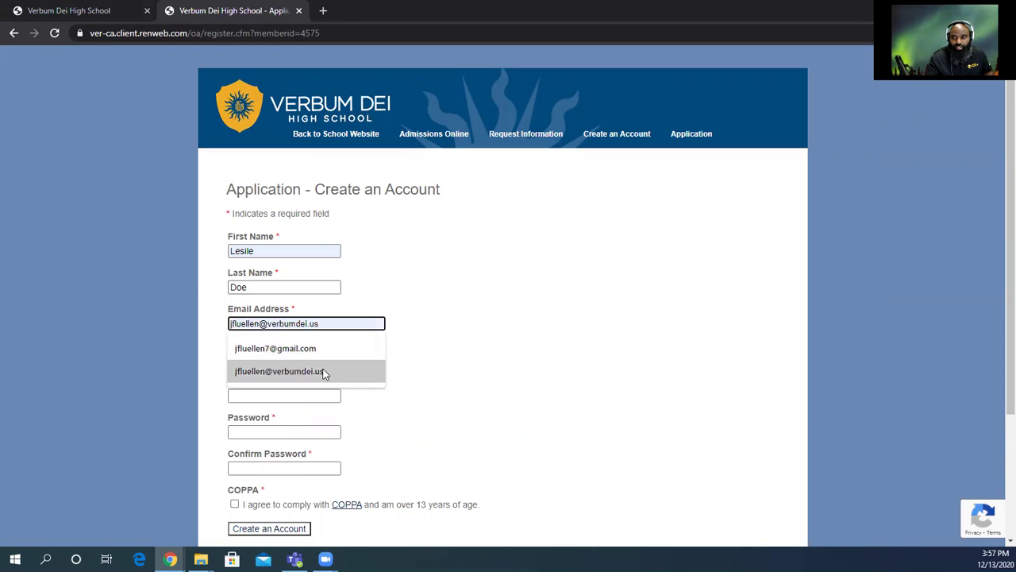
left_click(321, 370)
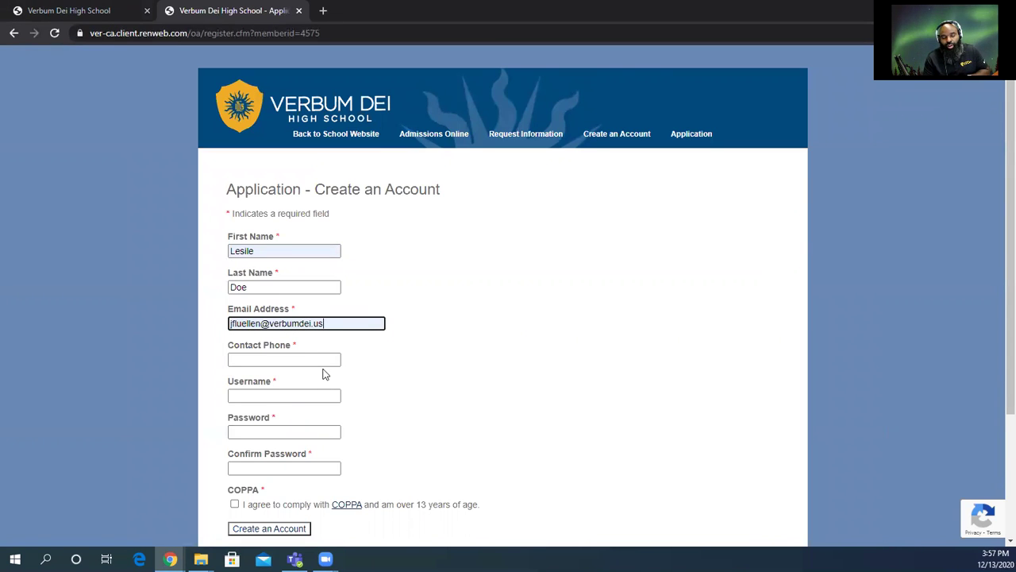
key("Tab")
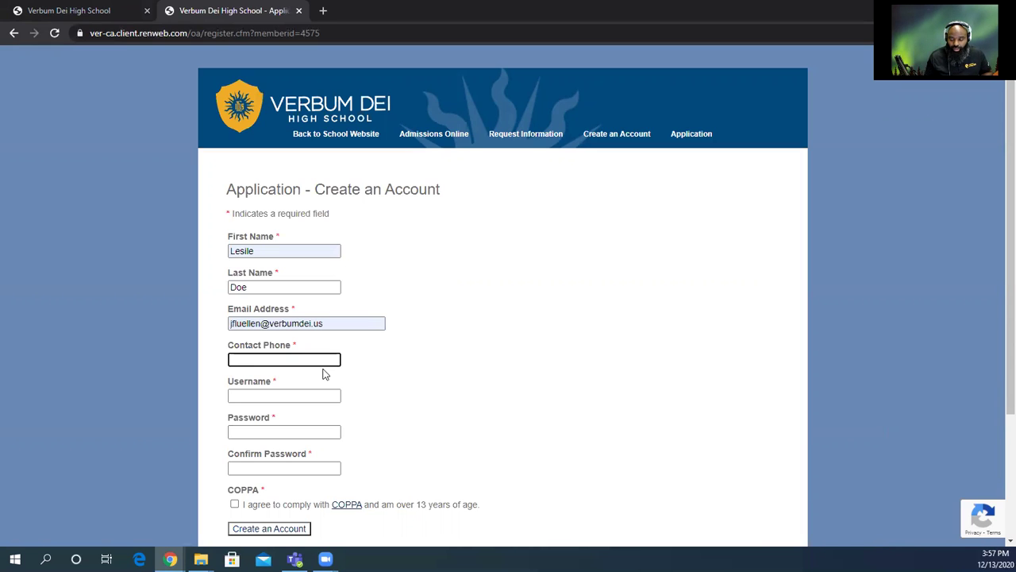
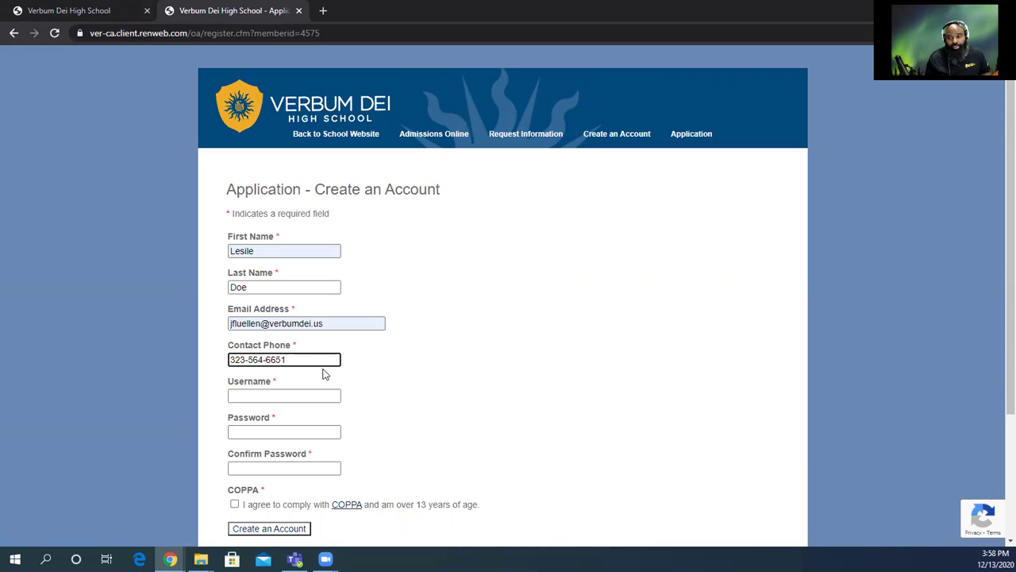
left_click(315, 390)
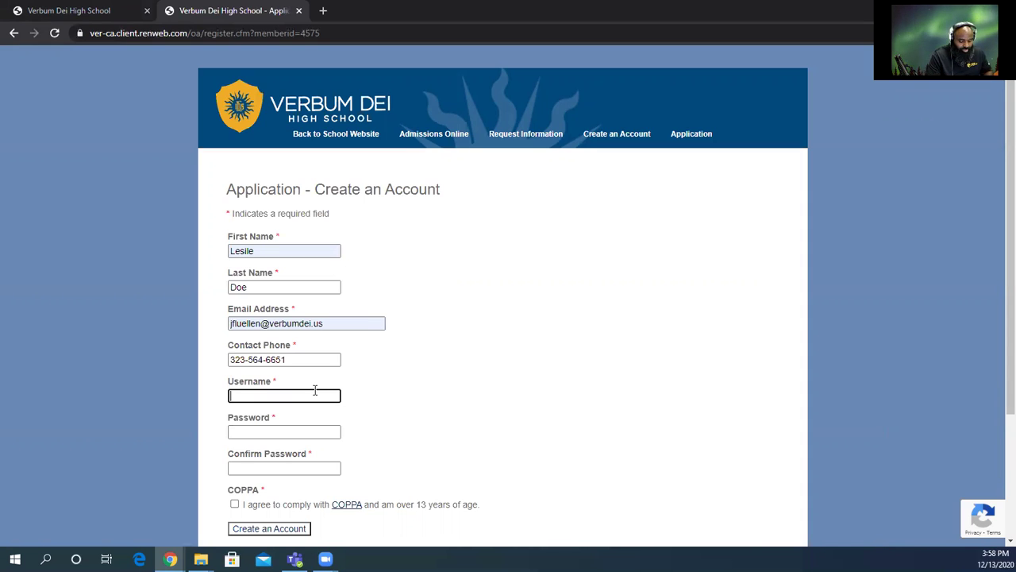
Enter the account username, leaving the Password field empty.
type("doe")
key("Tab")
type("1234")
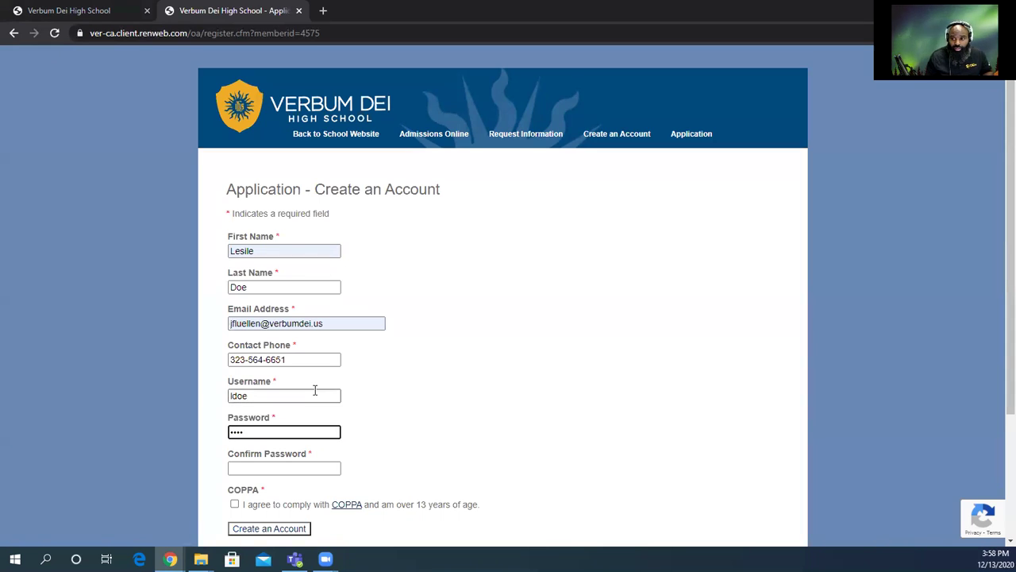
key("BackSpace")
key("BackSpace")
key("BackSpace")
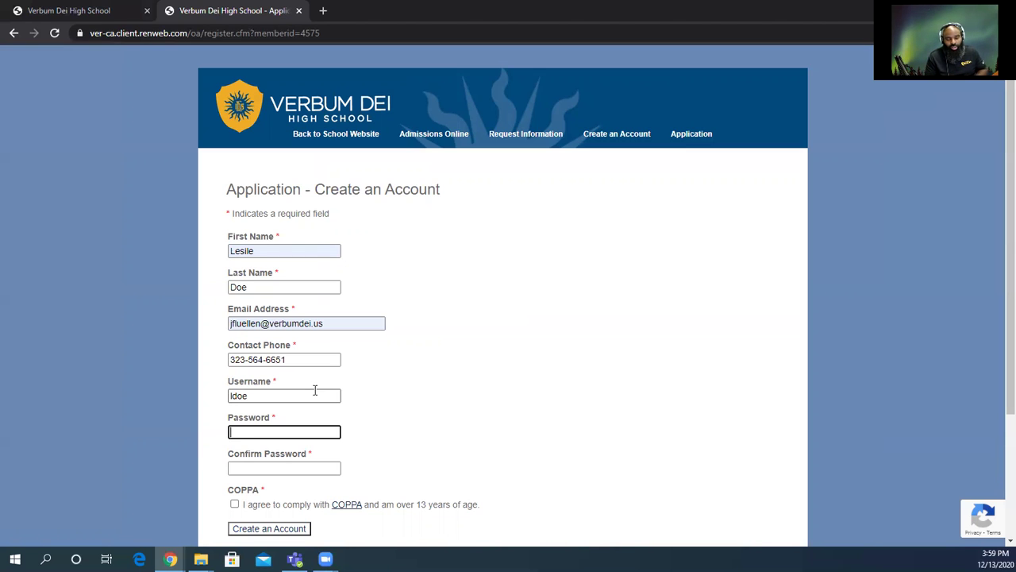
Enter the account password and retype it correctly in Confirm Password.
type("********")
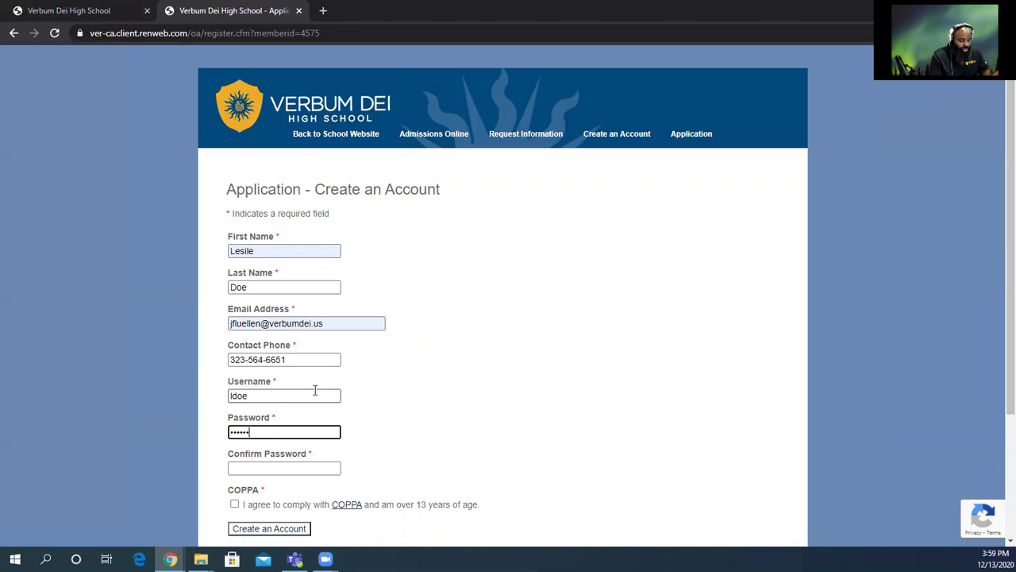
key("Tab")
type("********")
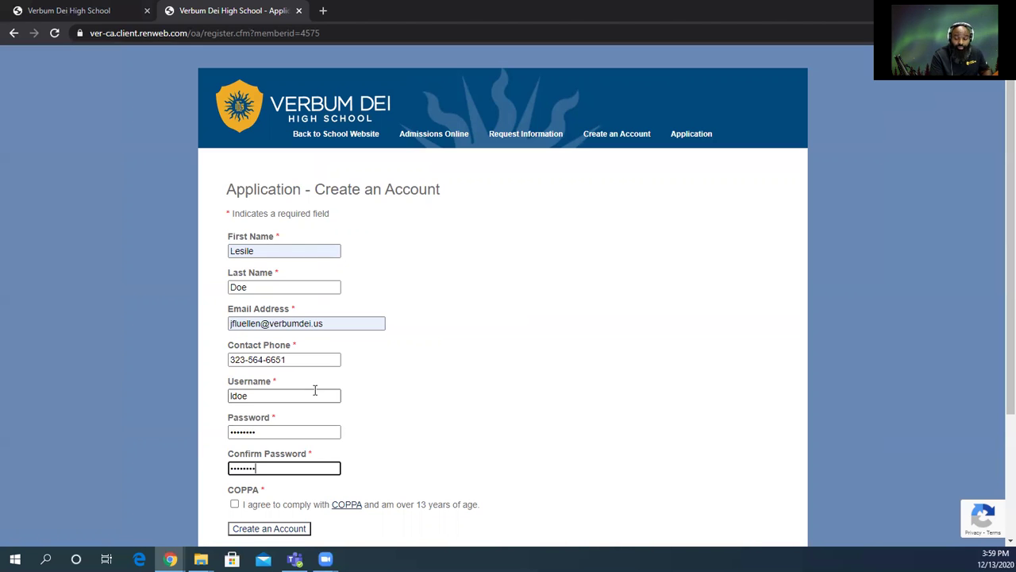
key("BackSpace")
key("BackSpace")
key("BackSpace")
key("BackSpace")
key("BackSpace")
key("BackSpace")
key("BackSpace")
key("BackSpace")
type("******")
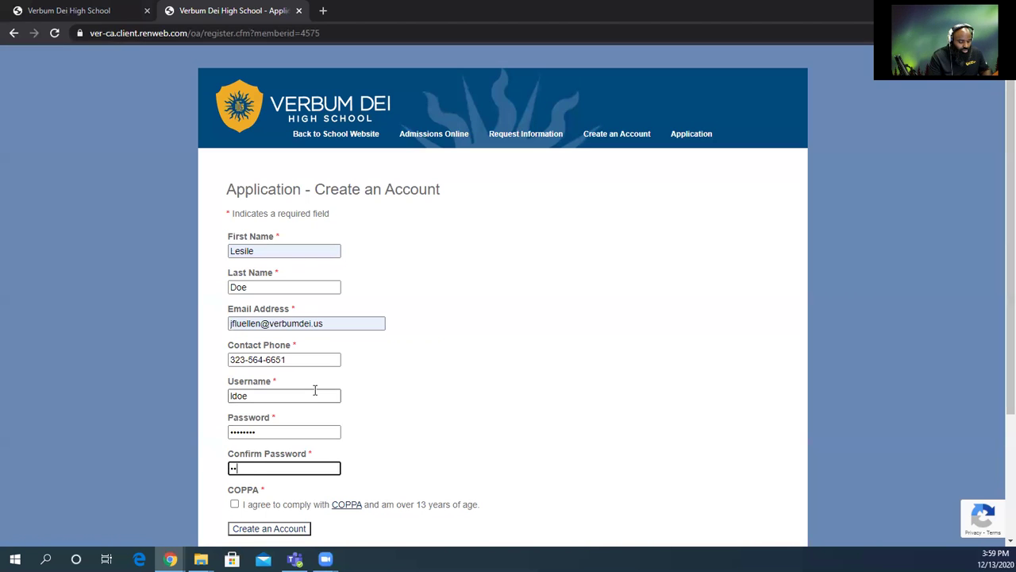
key("BackSpace")
key("BackSpace")
key("BackSpace")
key("BackSpace")
key("BackSpace")
key("BackSpace")
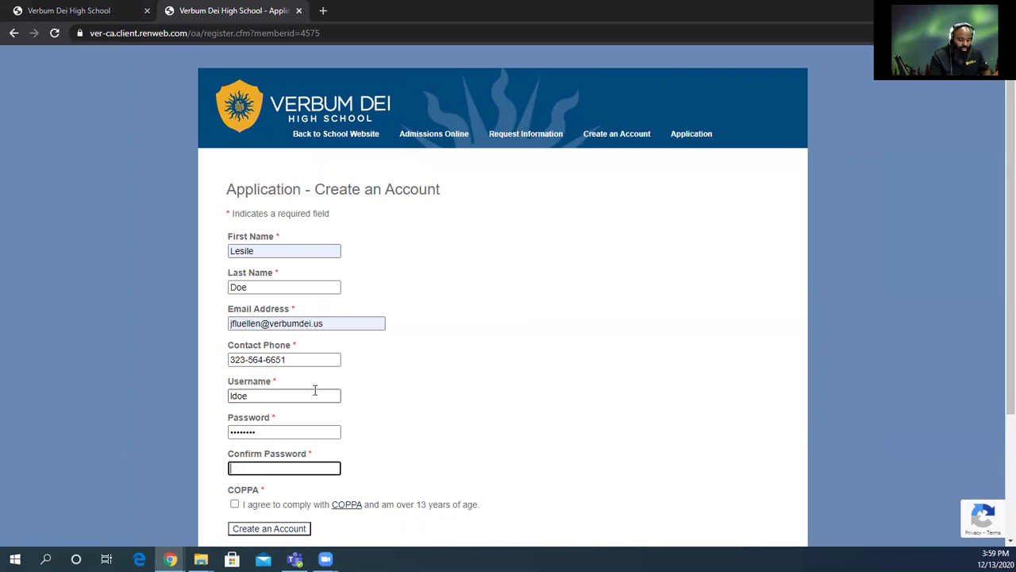
type("********")
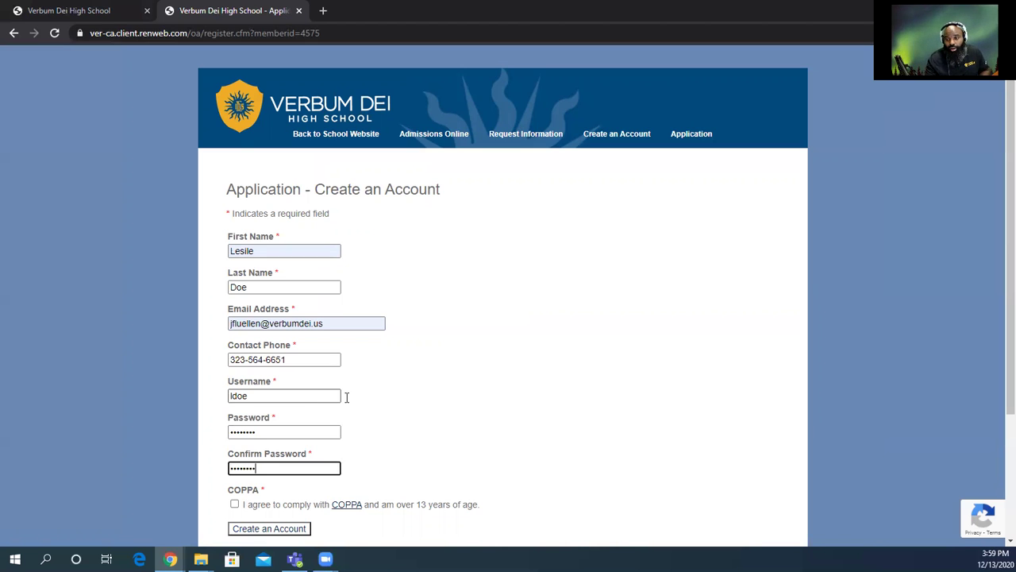
Accept the COPPA agreement and show the COPPA explanation.
scroll(373, 421, "down", 2)
left_click(235, 377)
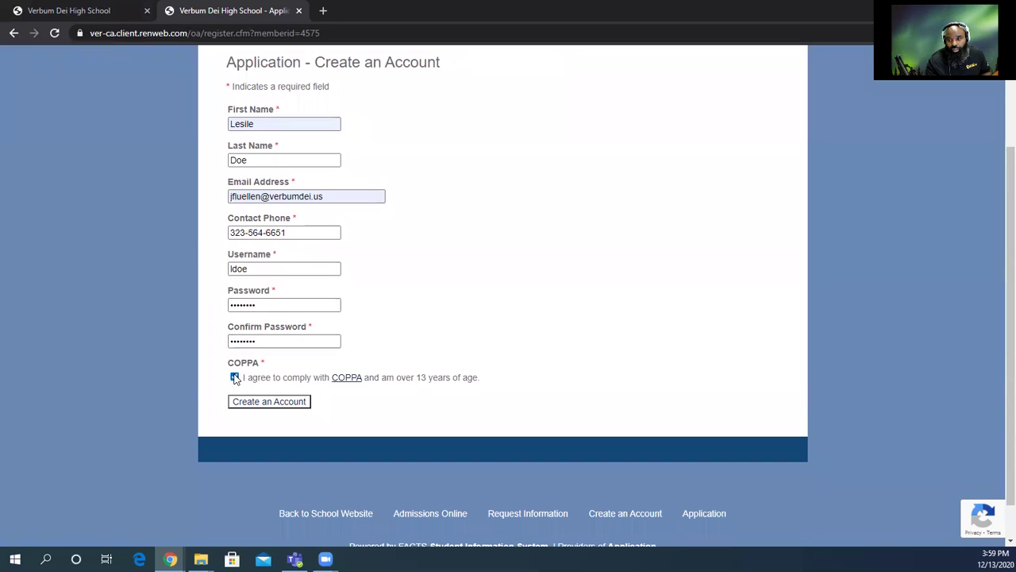
left_click(346, 378)
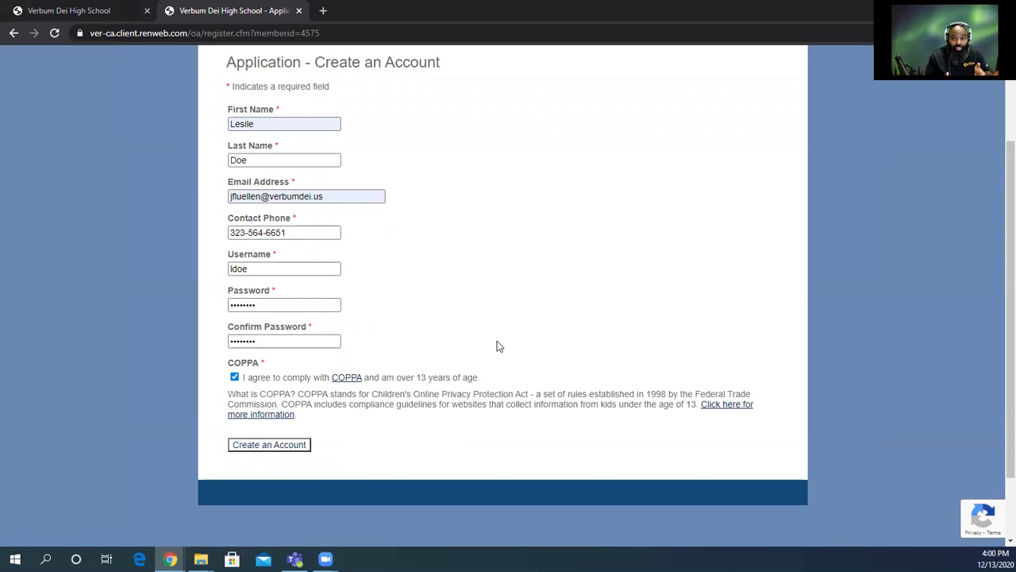
Submit the registration form to create the parent account.
left_click(268, 445)
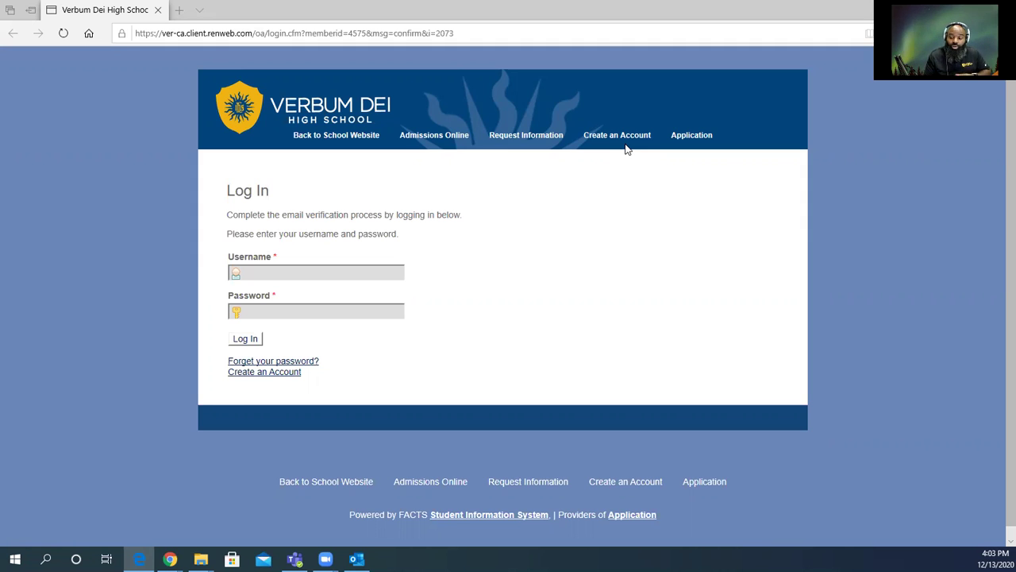
Sign in with the new account's username and password.
left_click(325, 273)
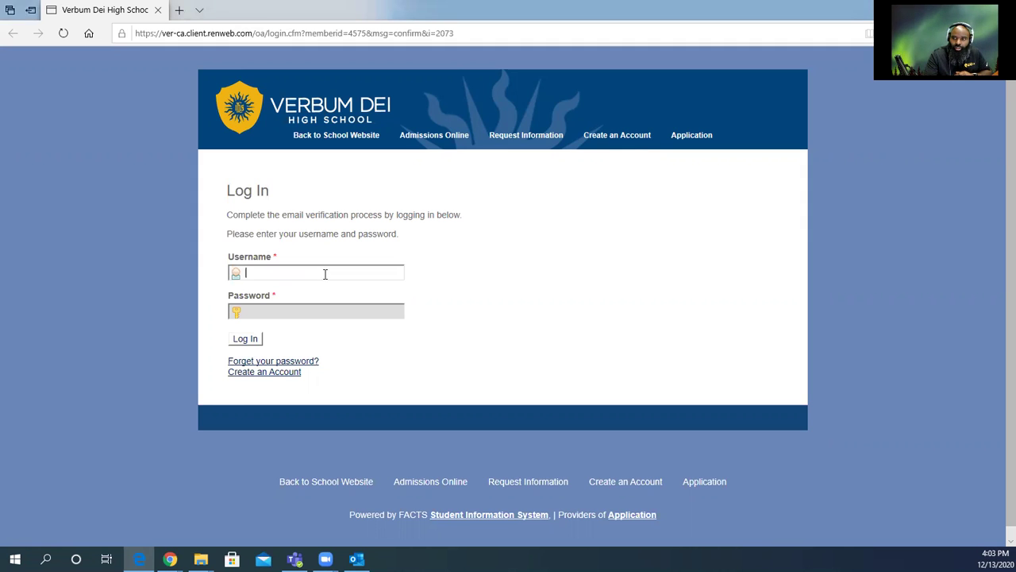
type("ldoe")
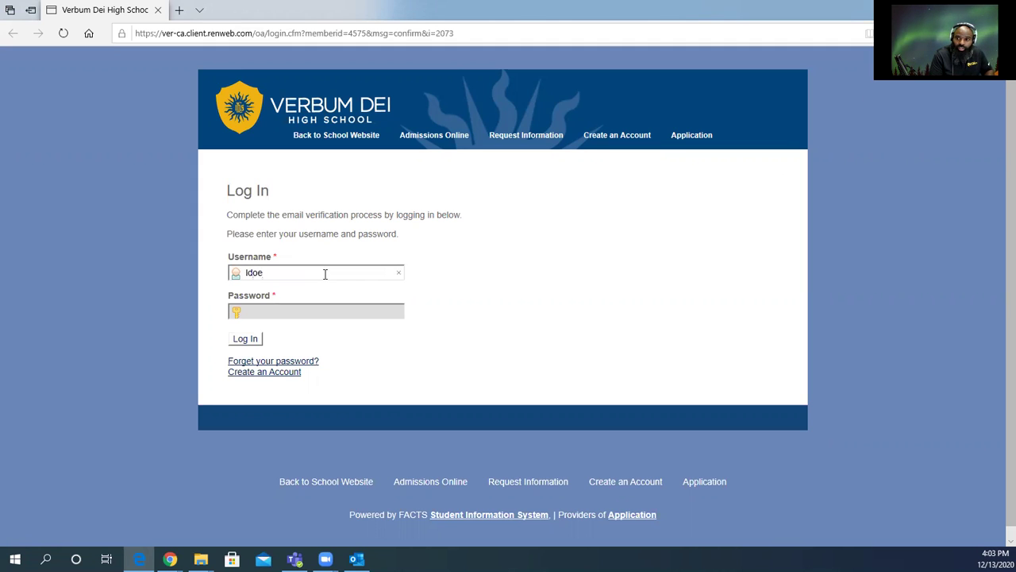
key("Tab")
type("••")
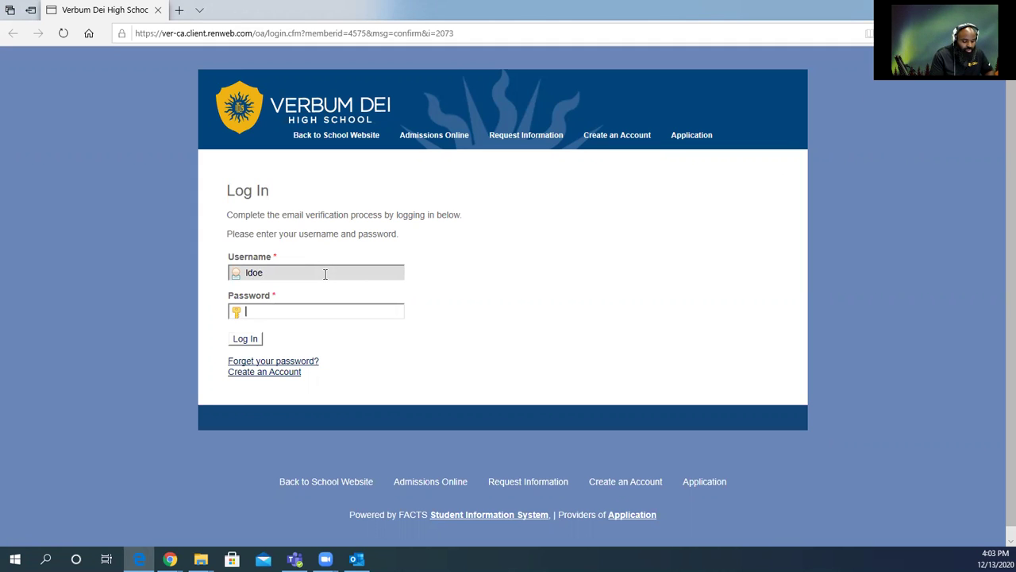
type("•••")
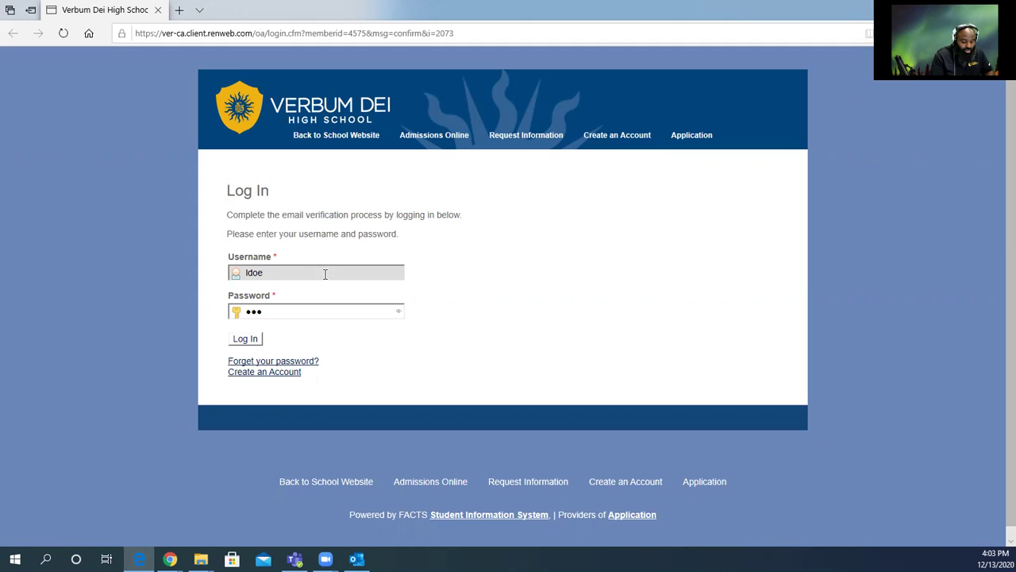
type("•••")
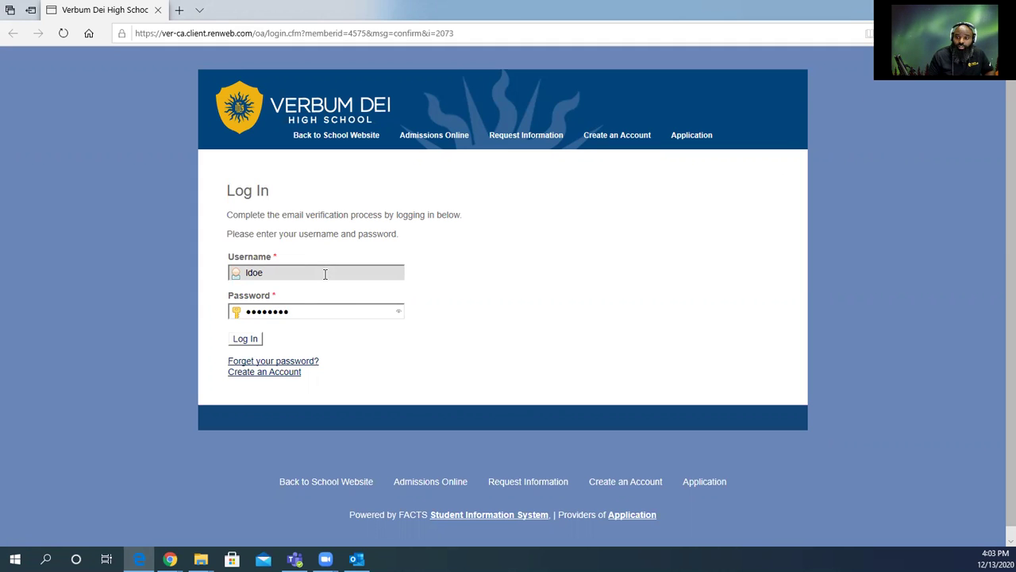
left_click(258, 341)
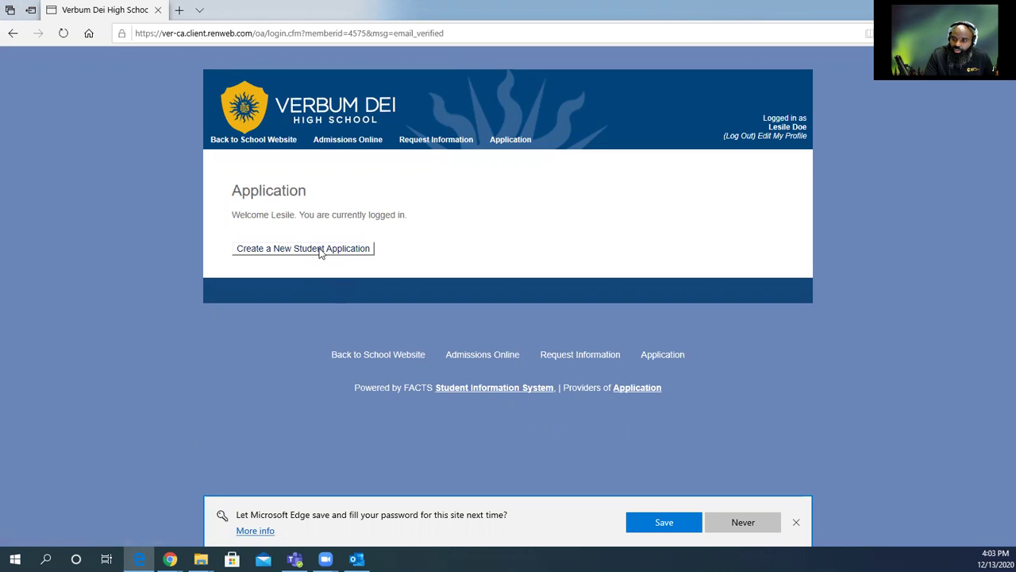
Start a new student application with the student's first and last name, skipping middle name.
left_click(320, 251)
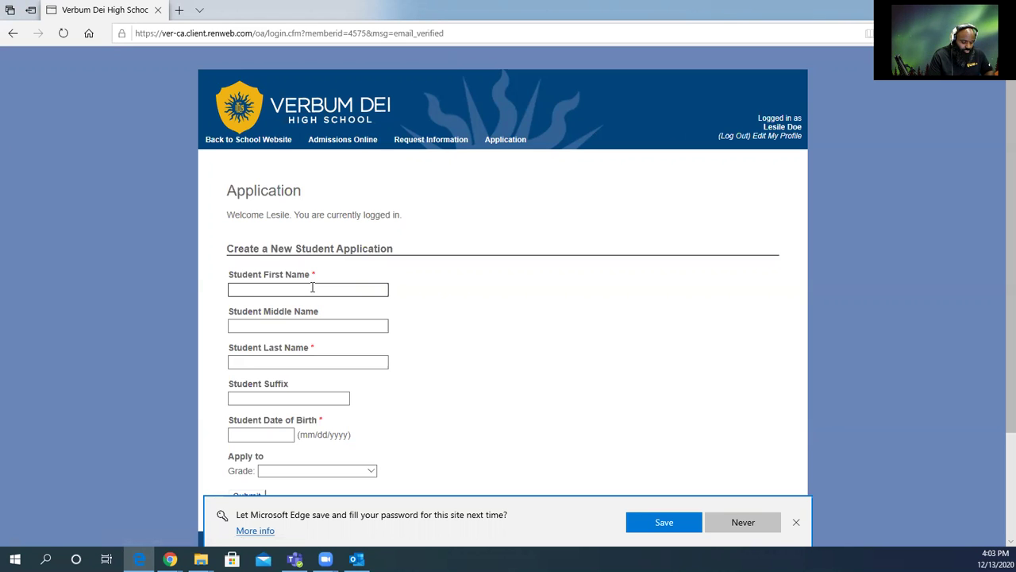
type("James")
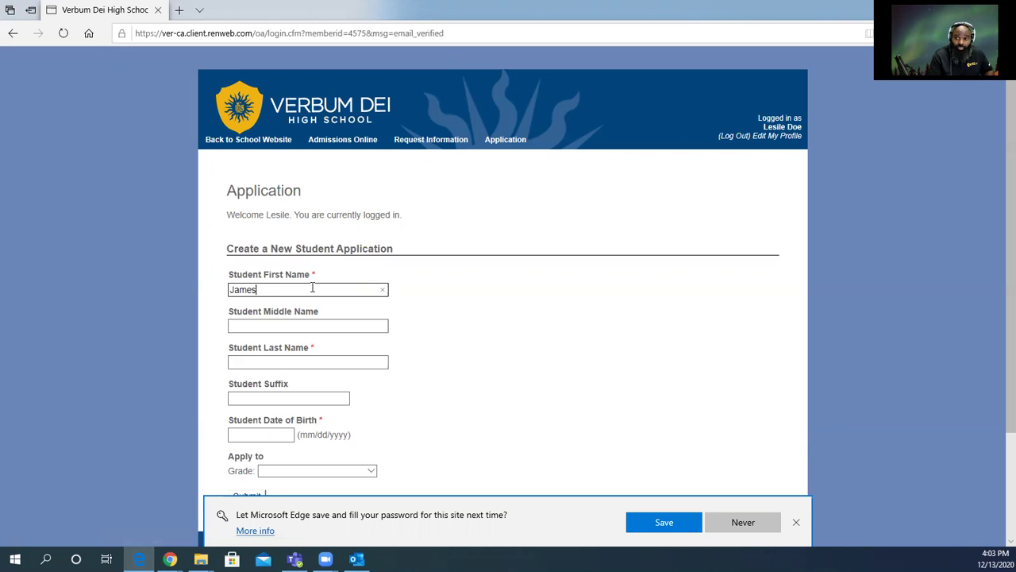
key("Tab")
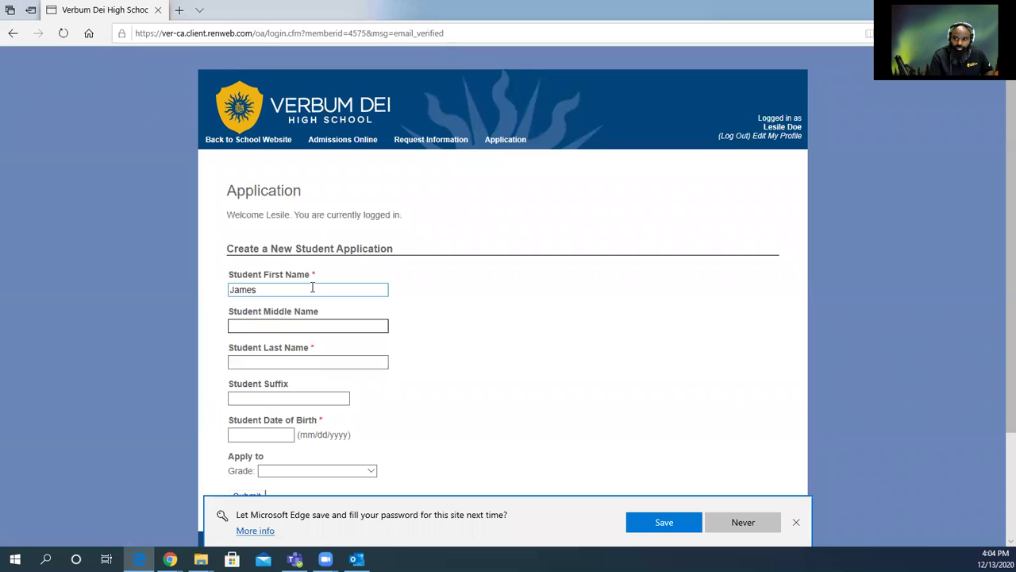
key("Tab")
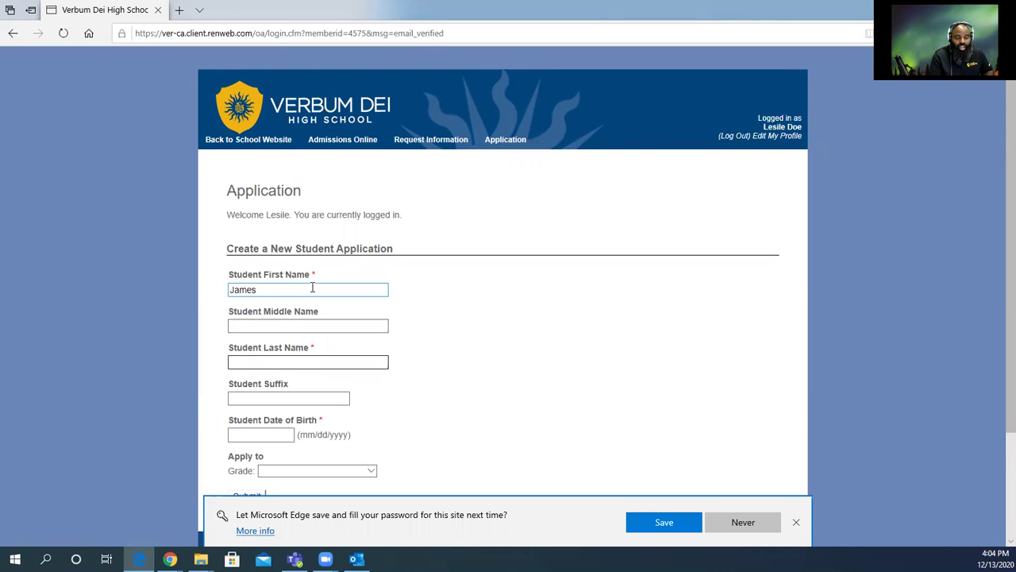
type("Doe")
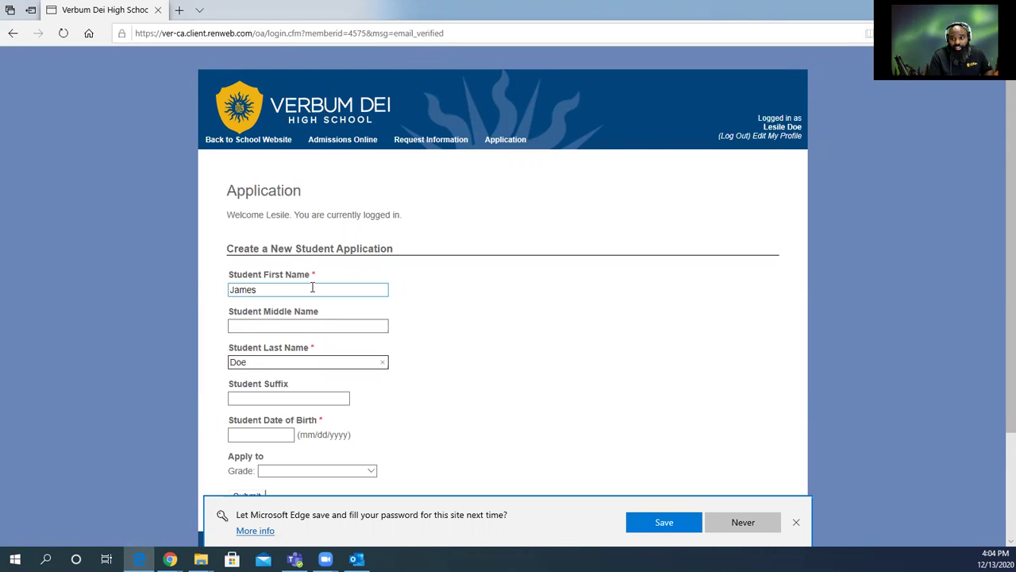
key("Tab")
key("Tab")
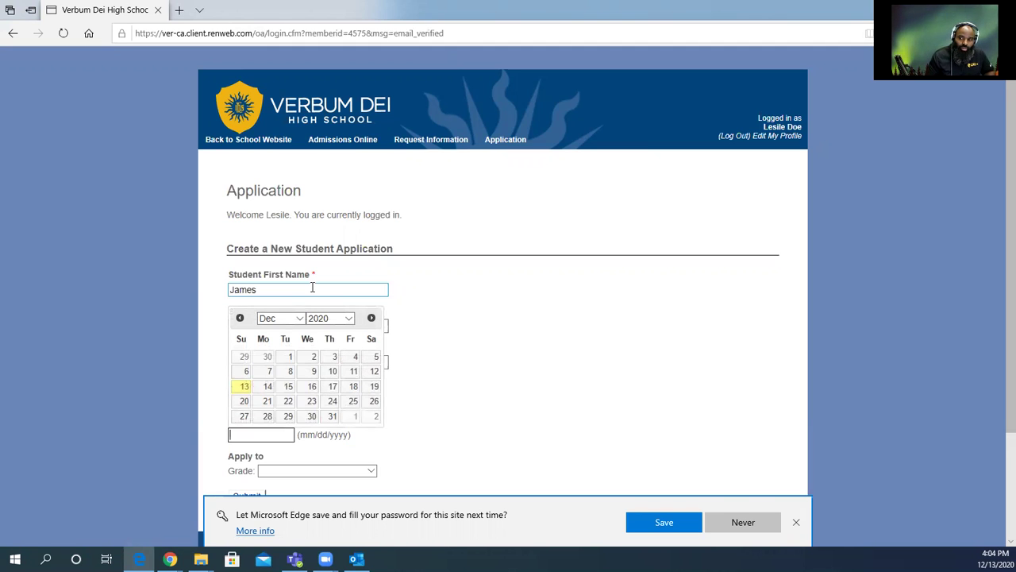
left_click(333, 321)
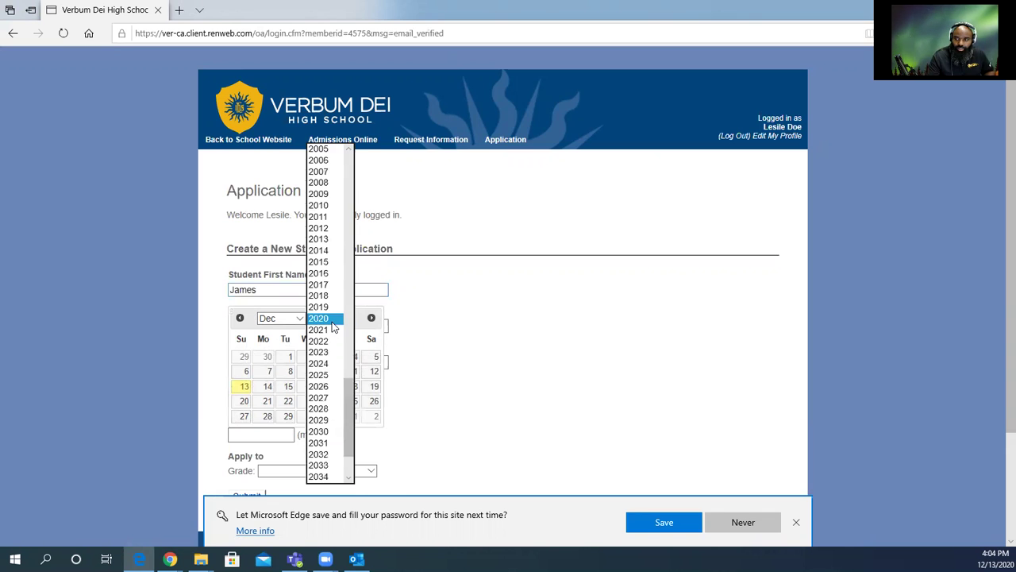
scroll(332, 327, "up", 16)
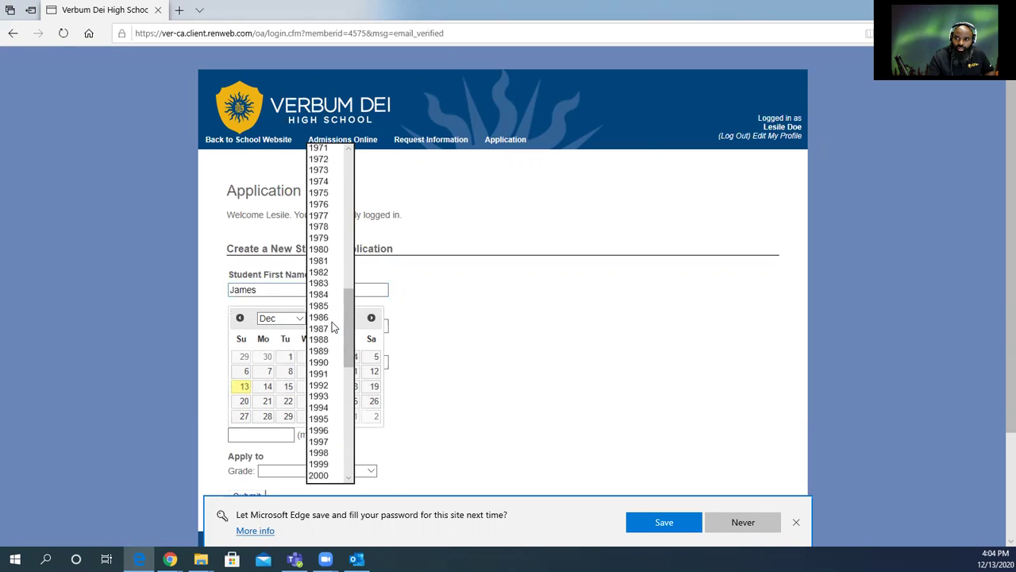
scroll(333, 323, "down", 7)
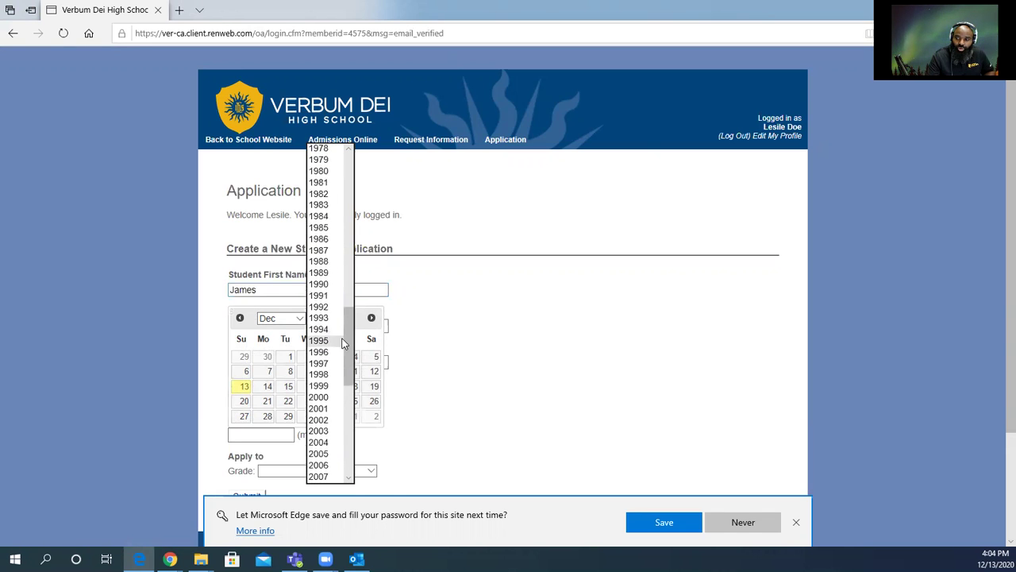
scroll(320, 445, "down", 2)
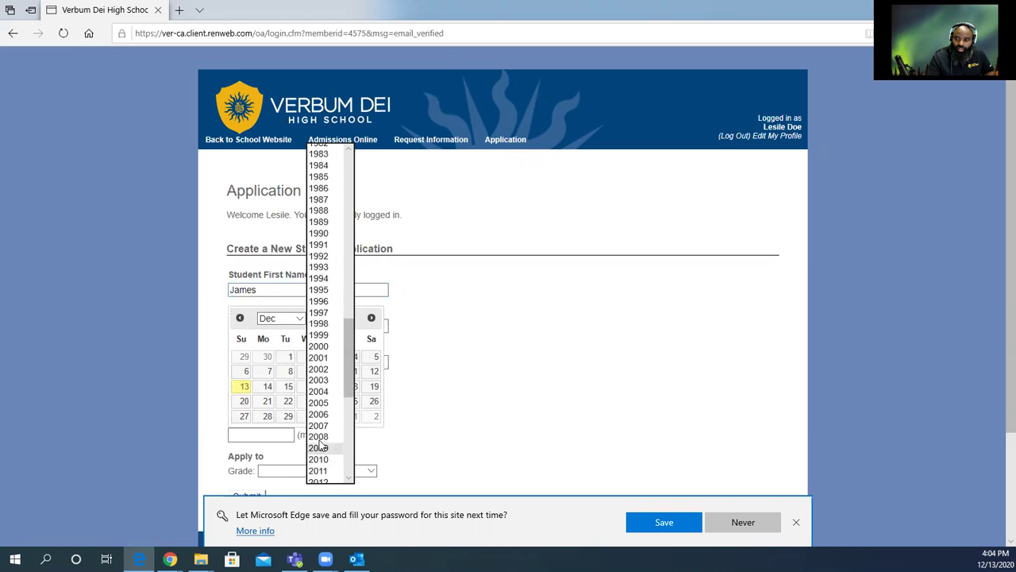
left_click(318, 437)
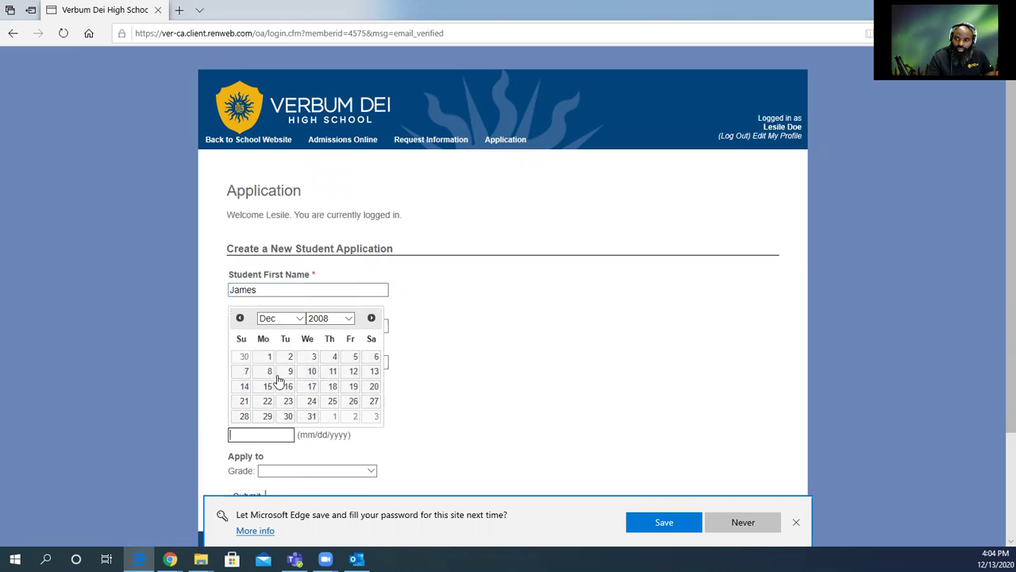
left_click(298, 318)
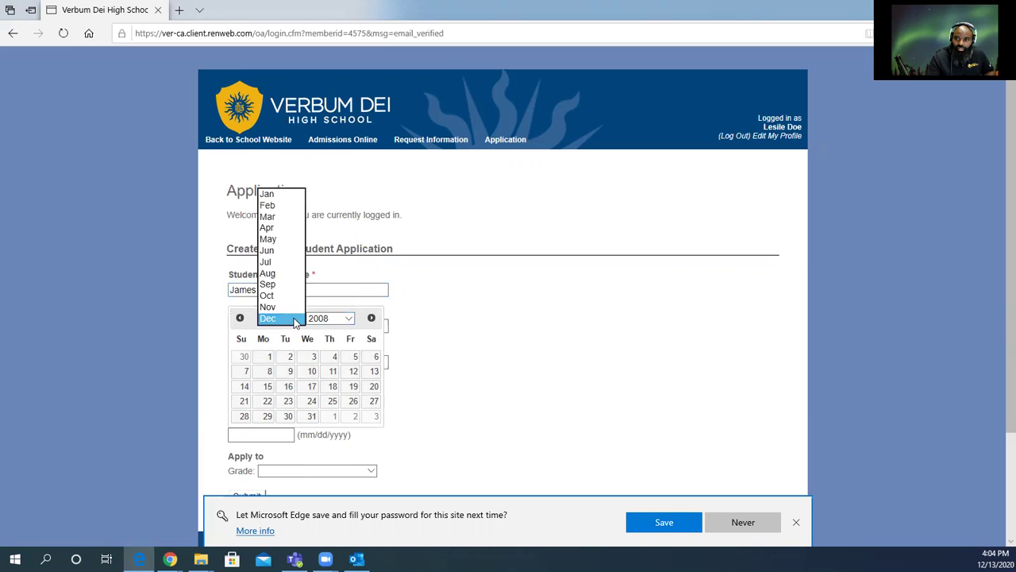
left_click(277, 274)
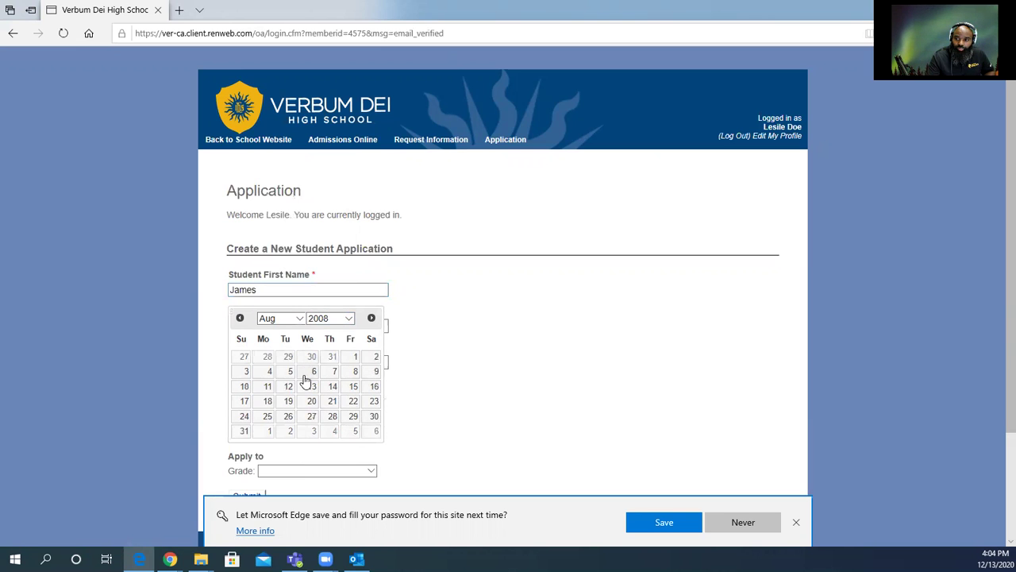
left_click(246, 371)
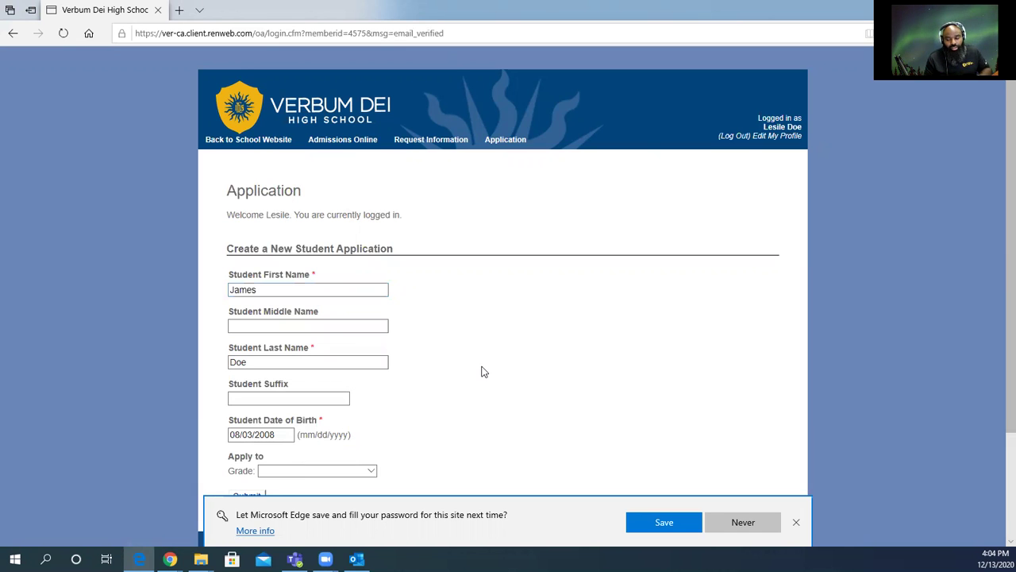
scroll(483, 371, "down", 2)
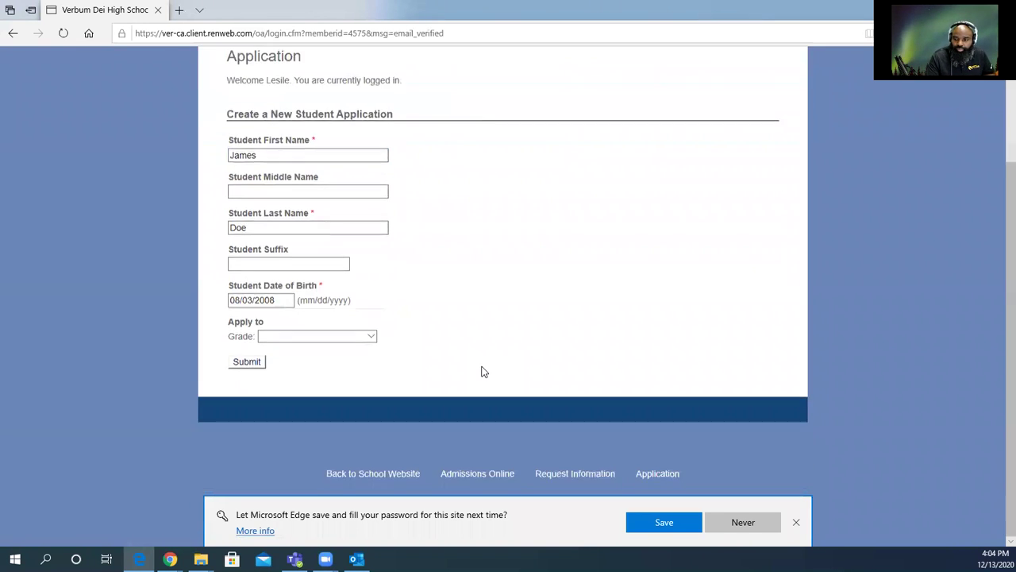
Choose grade 09 and submit the new student application.
left_click(371, 333)
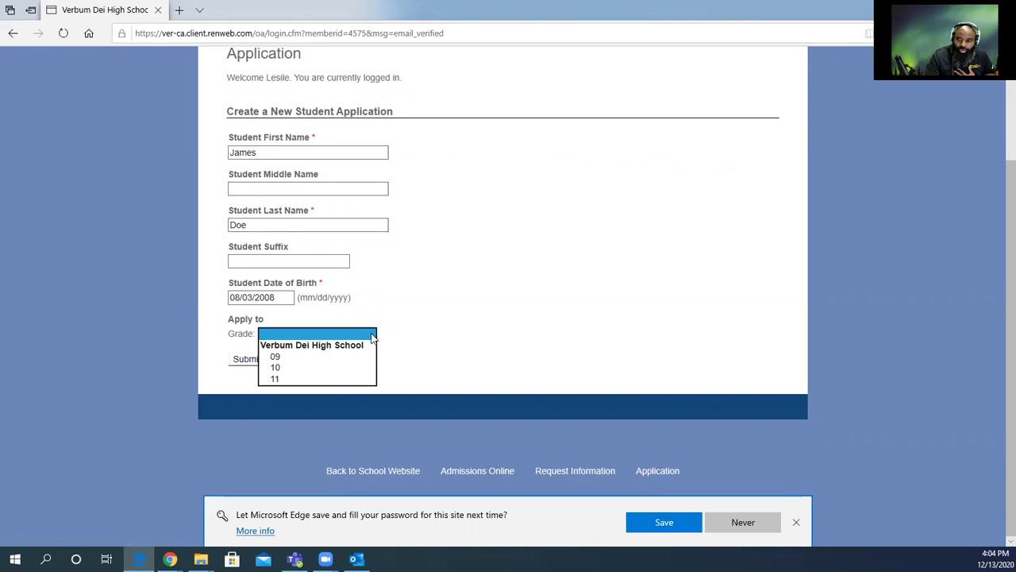
left_click(308, 358)
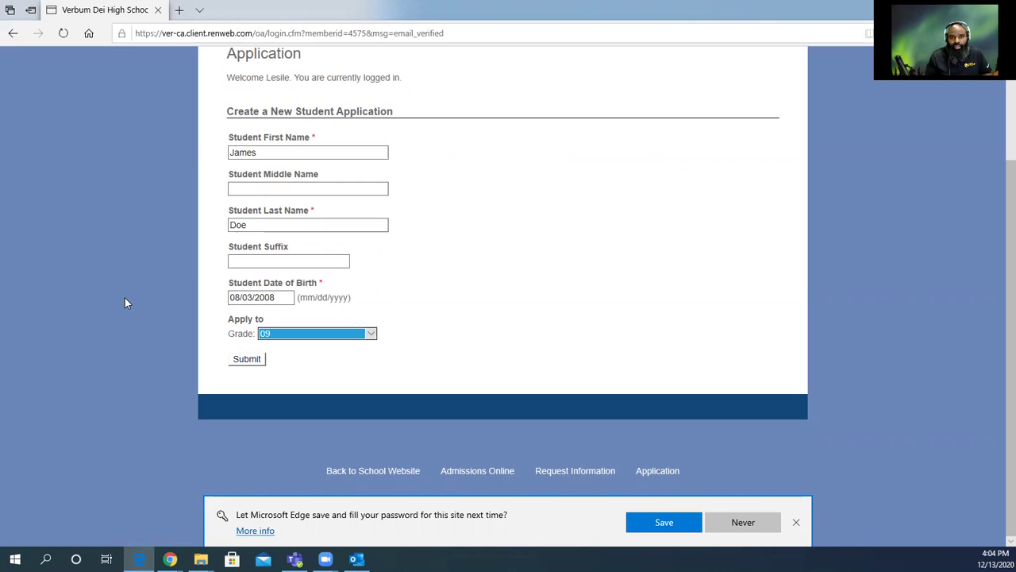
left_click(246, 363)
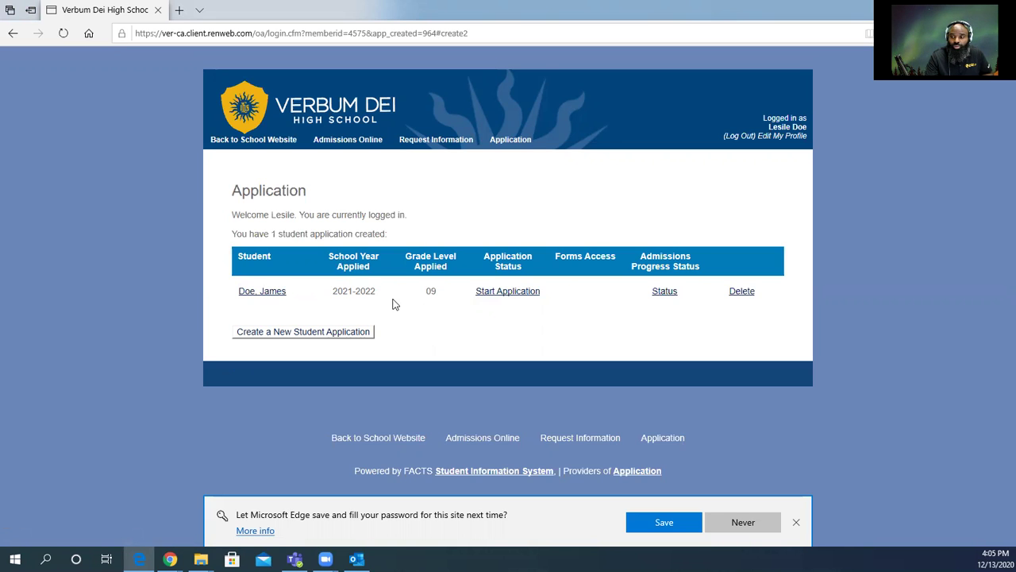
Open the student's application, read through the Instructions & Resources checklist, and go to Applicant Information.
left_click(529, 293)
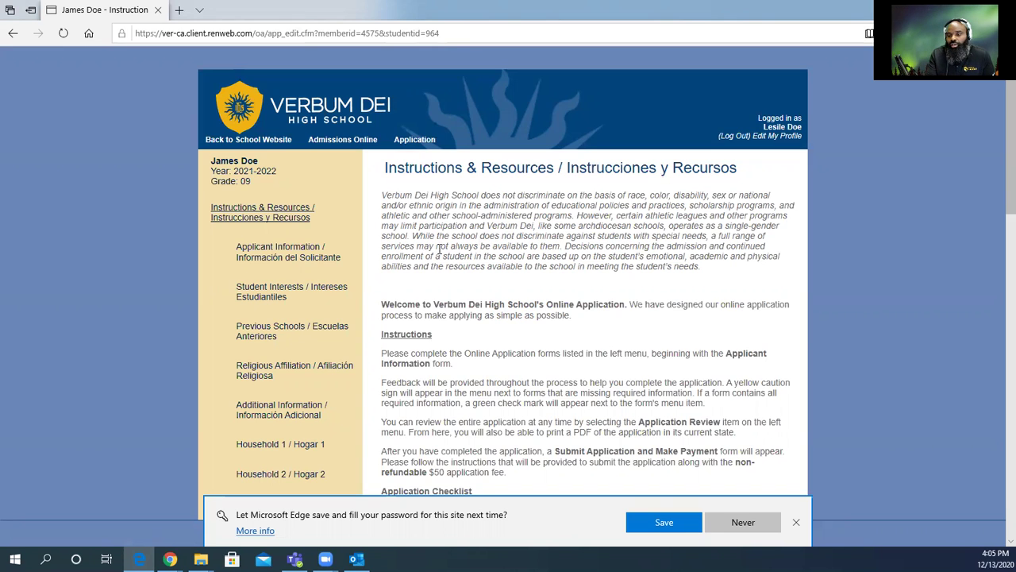
scroll(271, 454, "down", 1)
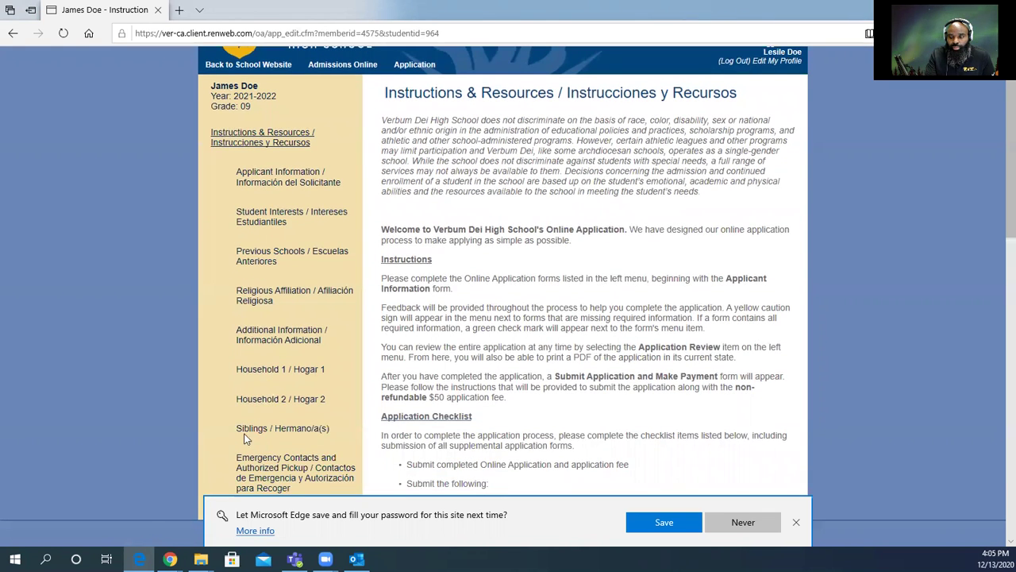
scroll(245, 437, "down", 2)
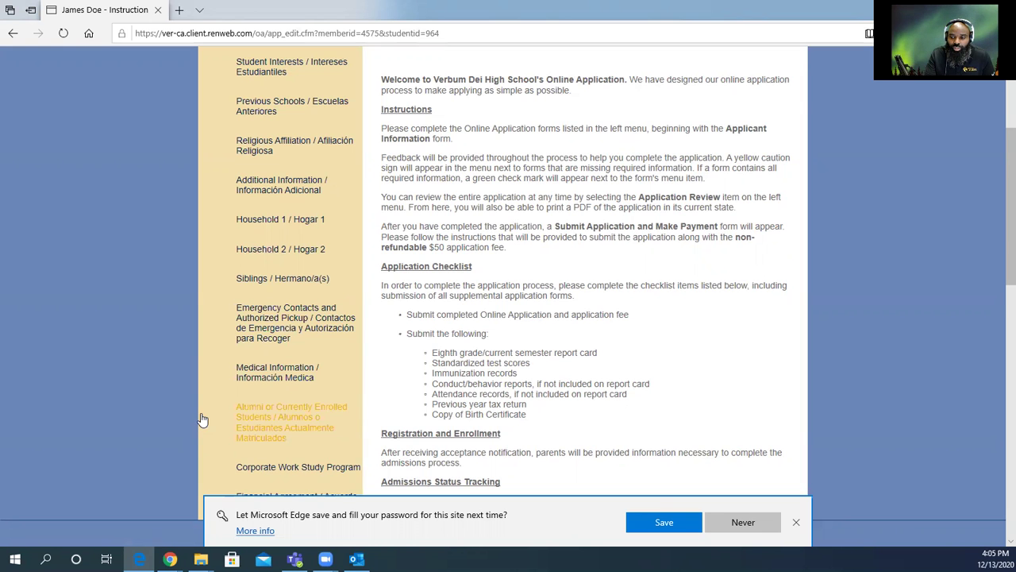
scroll(203, 419, "down", 1)
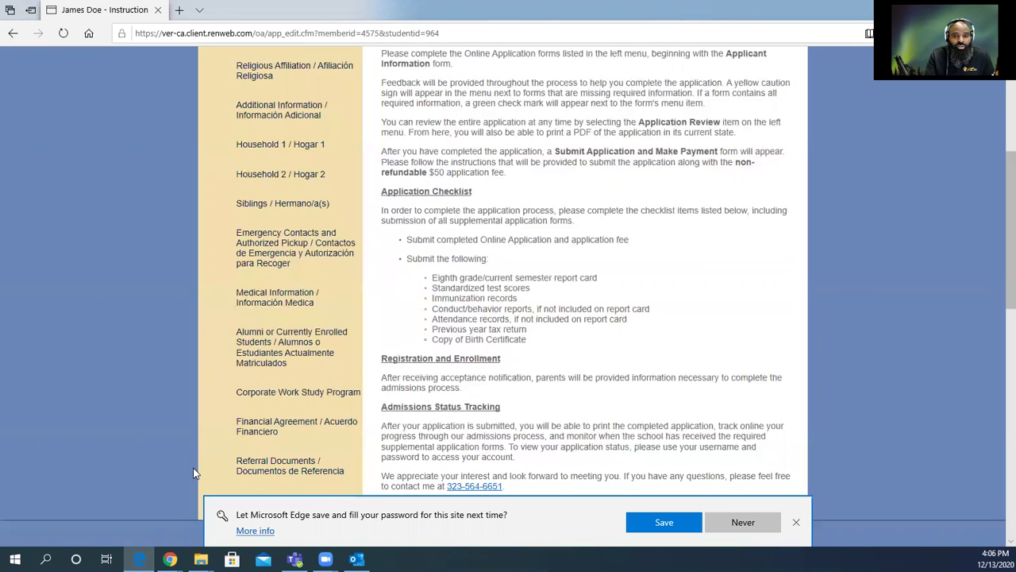
scroll(193, 473, "down", 2)
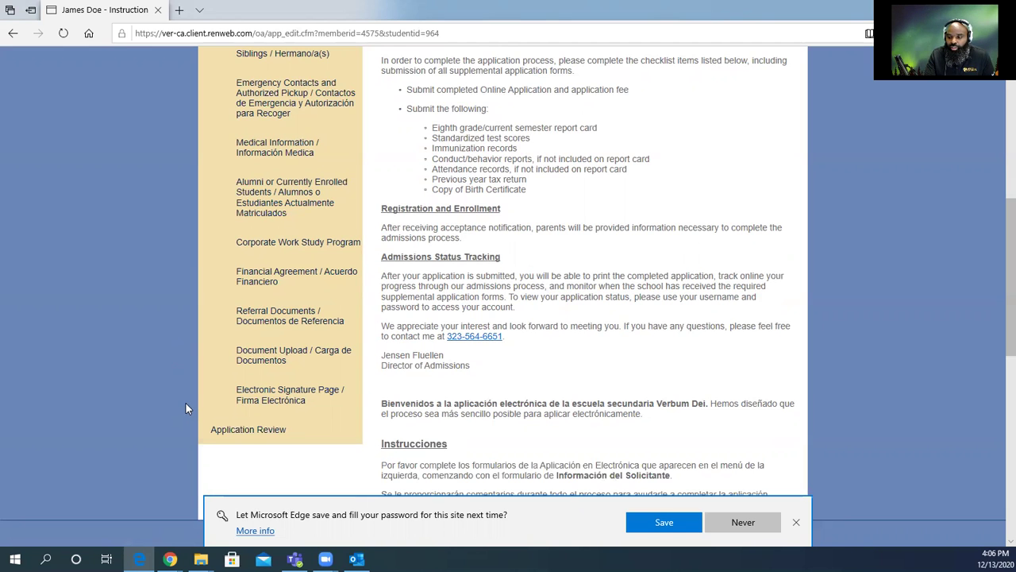
scroll(185, 408, "up", 6)
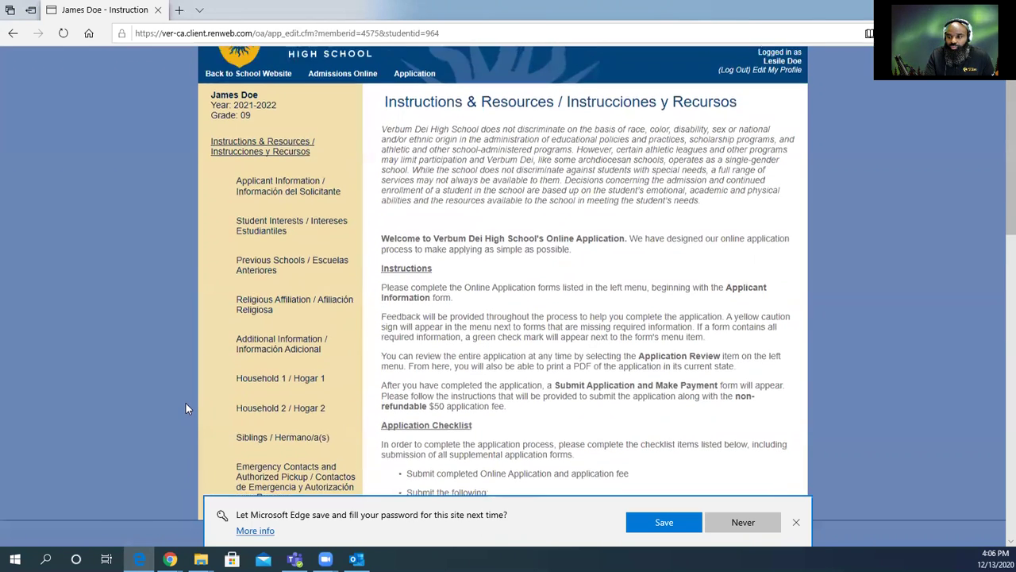
scroll(185, 403, "down", 1)
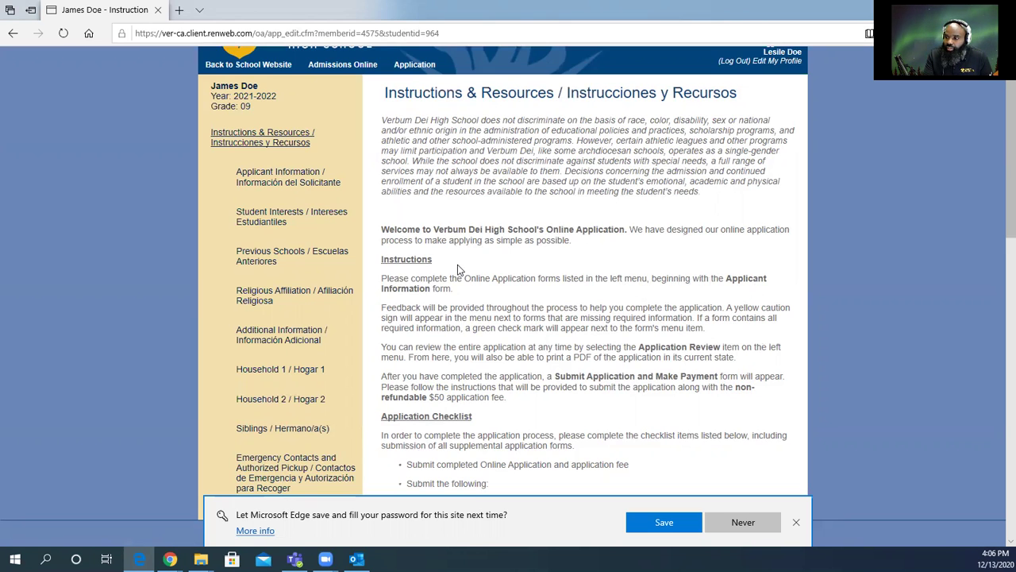
left_click(296, 175)
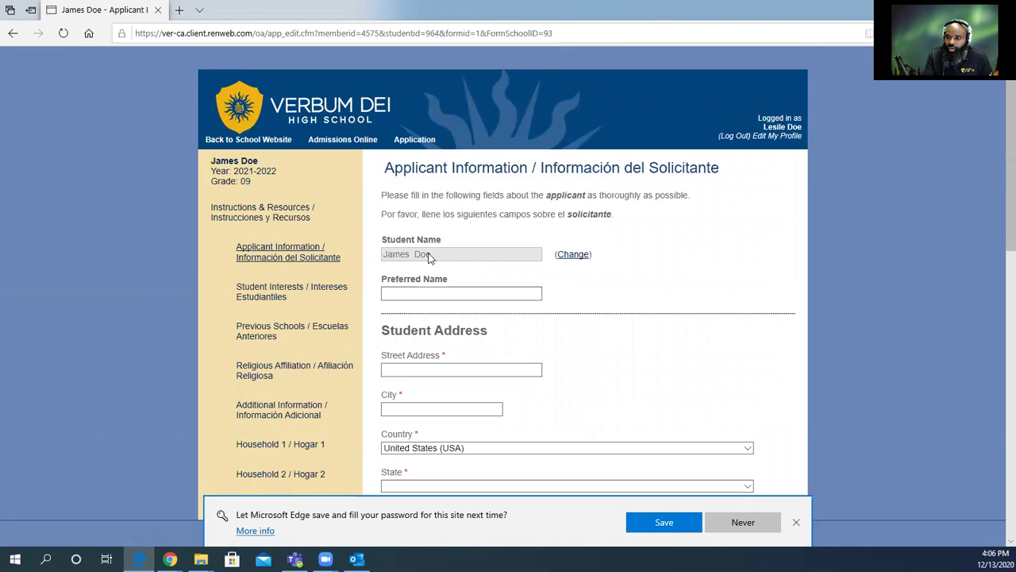
Use the Student Name Change link to show separate first, middle, last and suffix fields.
left_click(416, 293)
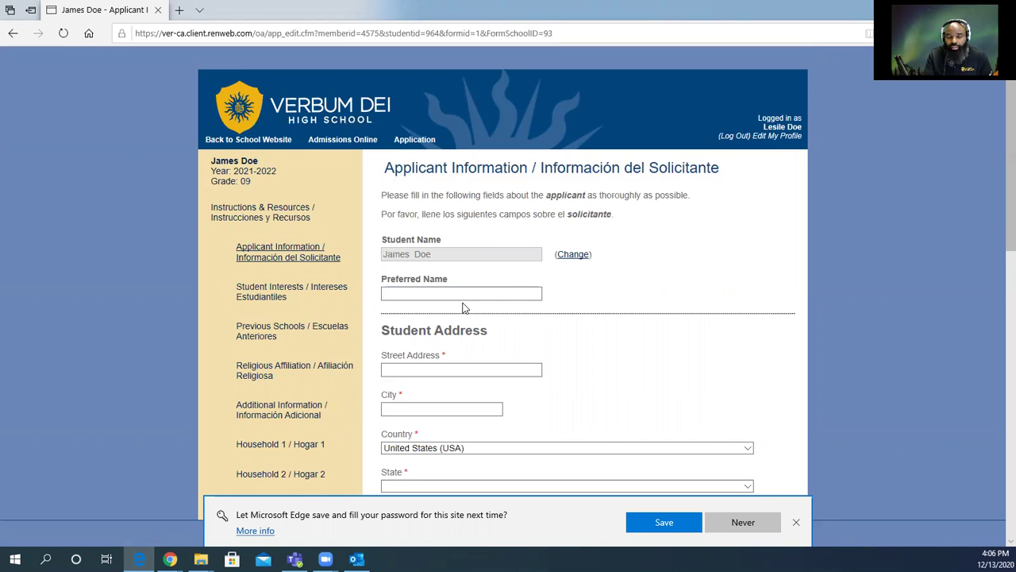
scroll(465, 307, "down", 2)
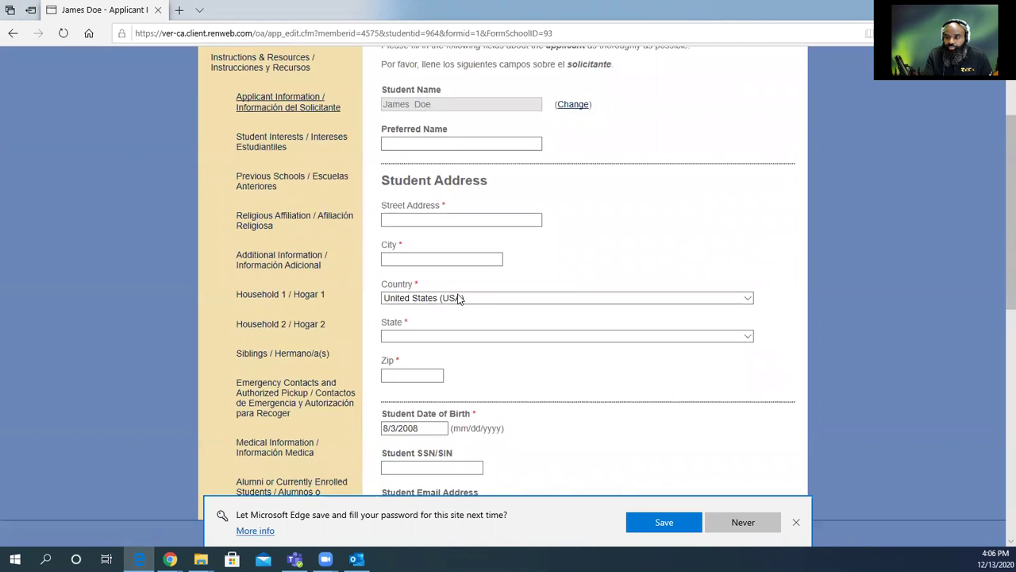
scroll(635, 279, "up", 2)
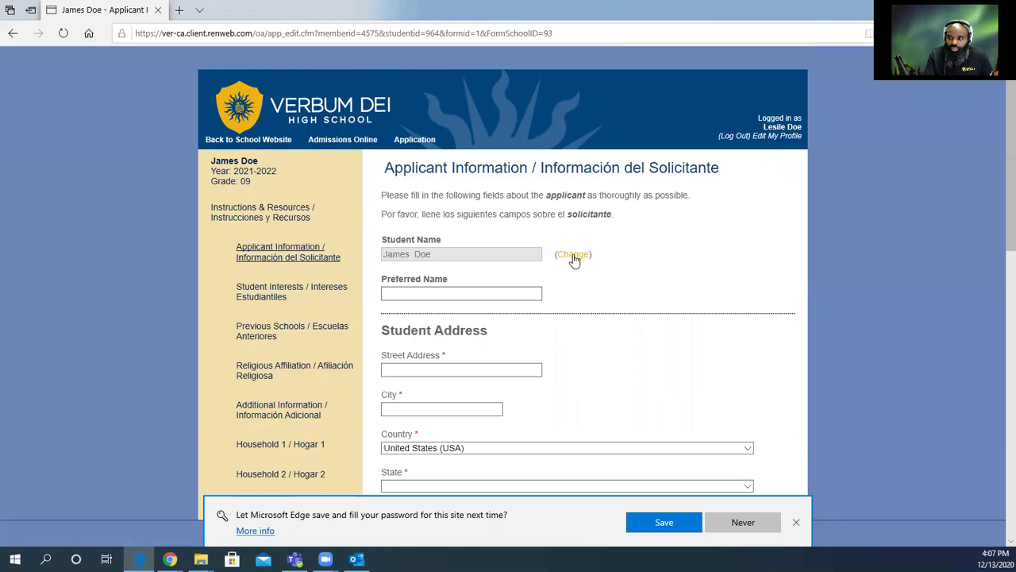
left_click(571, 256)
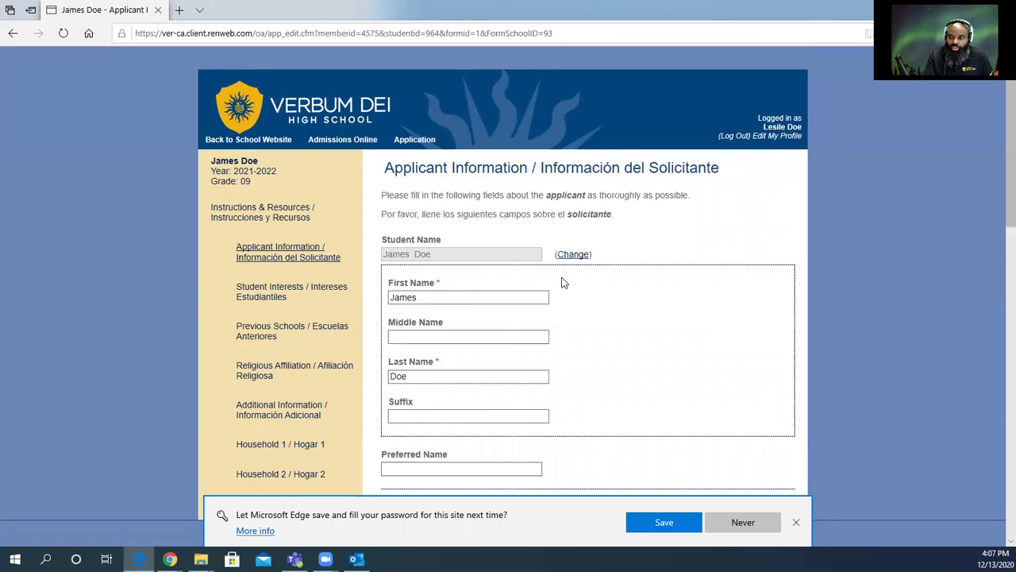
scroll(529, 397, "down", 4)
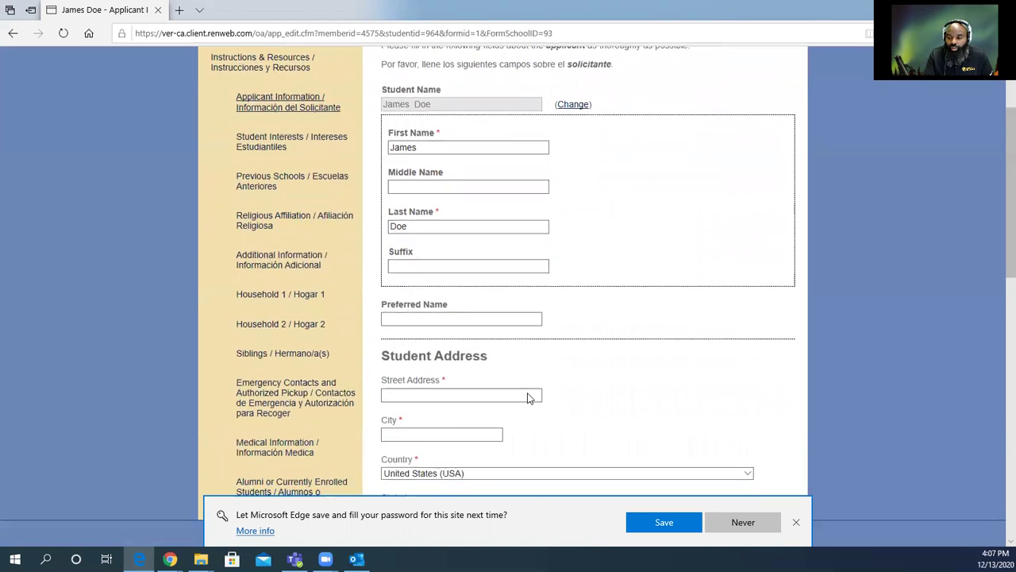
left_click(424, 243)
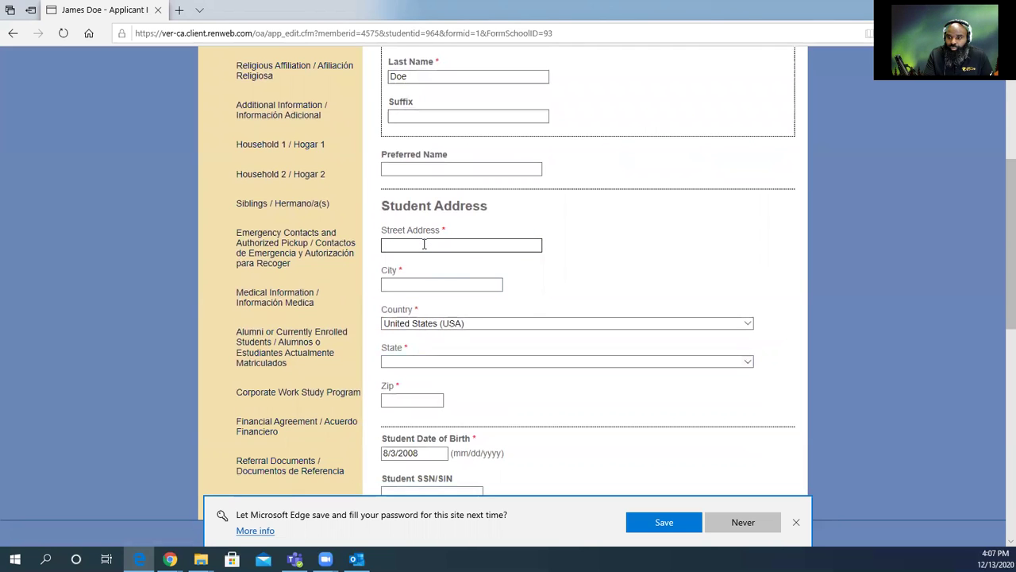
Enter the student's street address, city, state California (CA) and zip code.
type("11100")
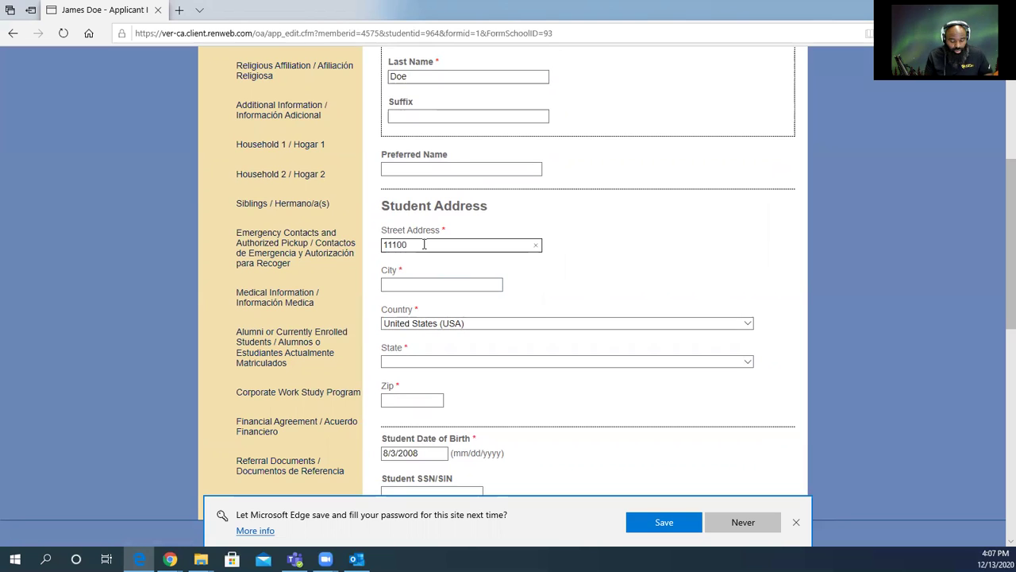
type(" S.")
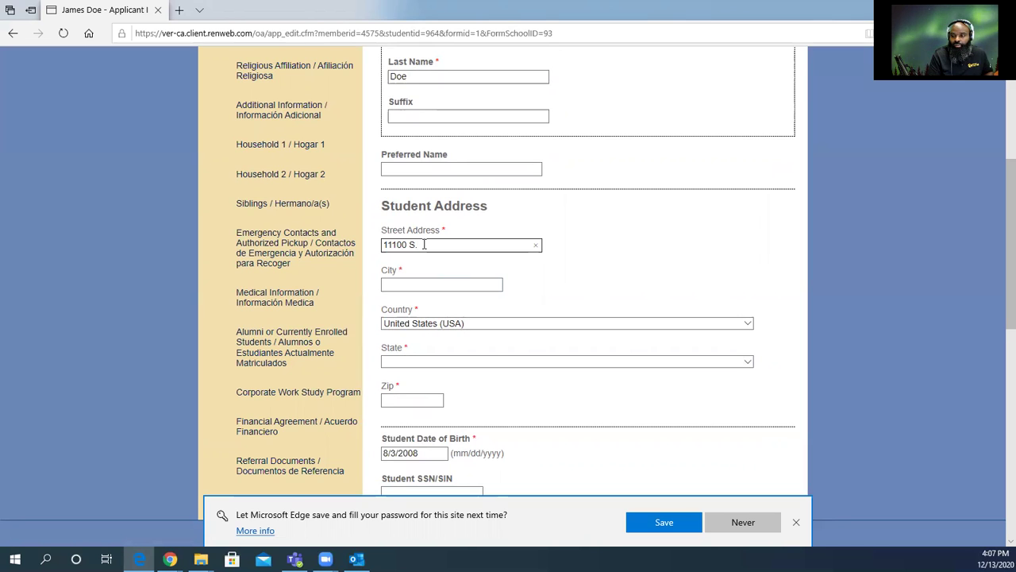
type("Central Ave")
key("Tab")
type("Los Angeles")
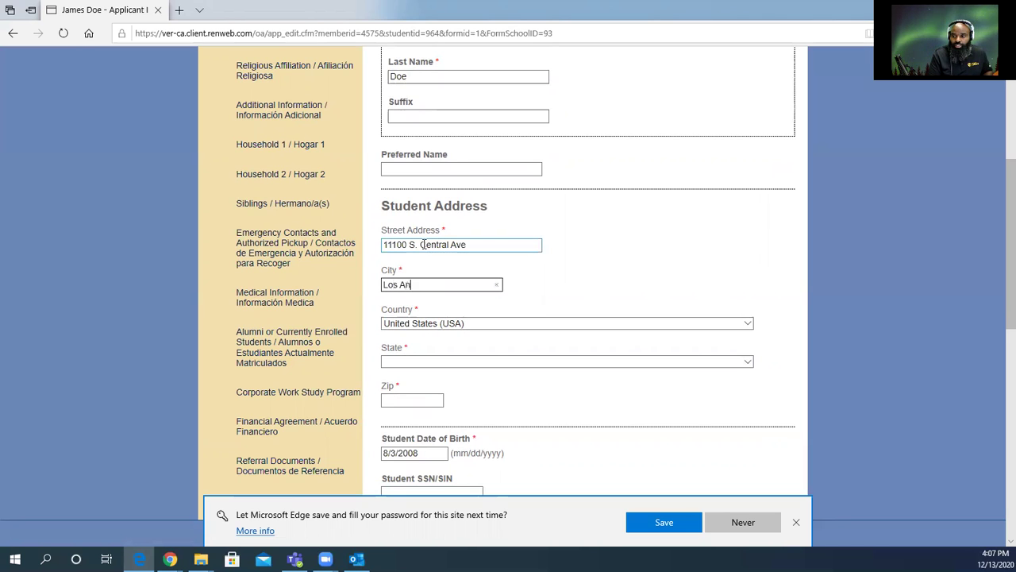
key("Tab")
key("Tab")
key("c")
key("Tab")
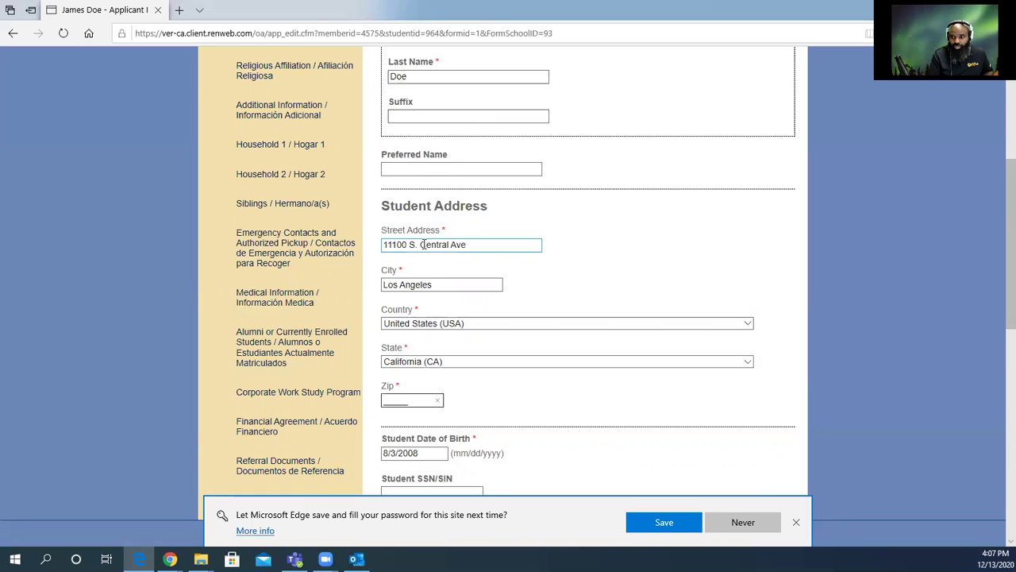
type("90059")
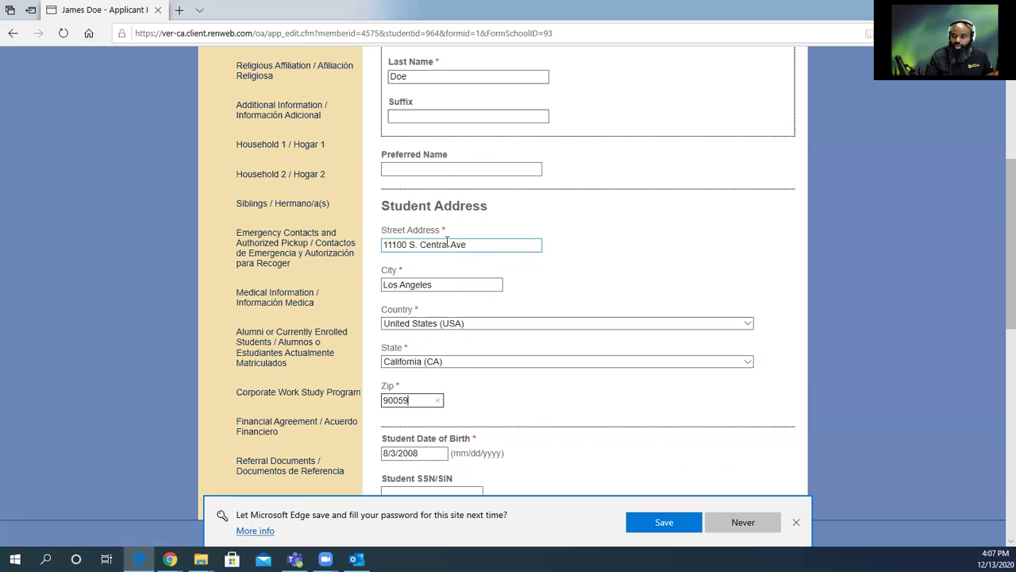
Enter the student's SSN, correcting its last four digits.
scroll(459, 345, "down", 2)
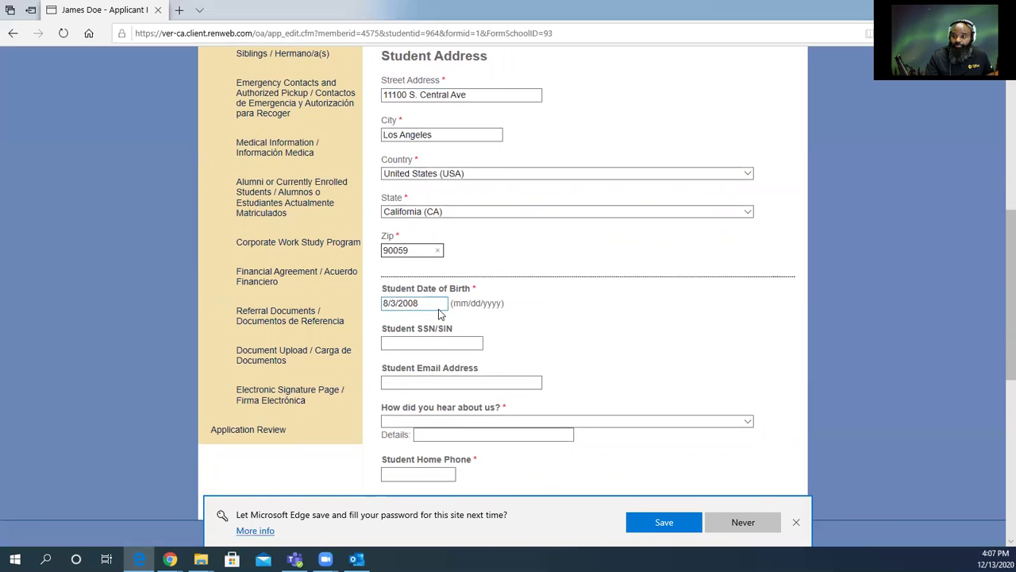
left_click(468, 343)
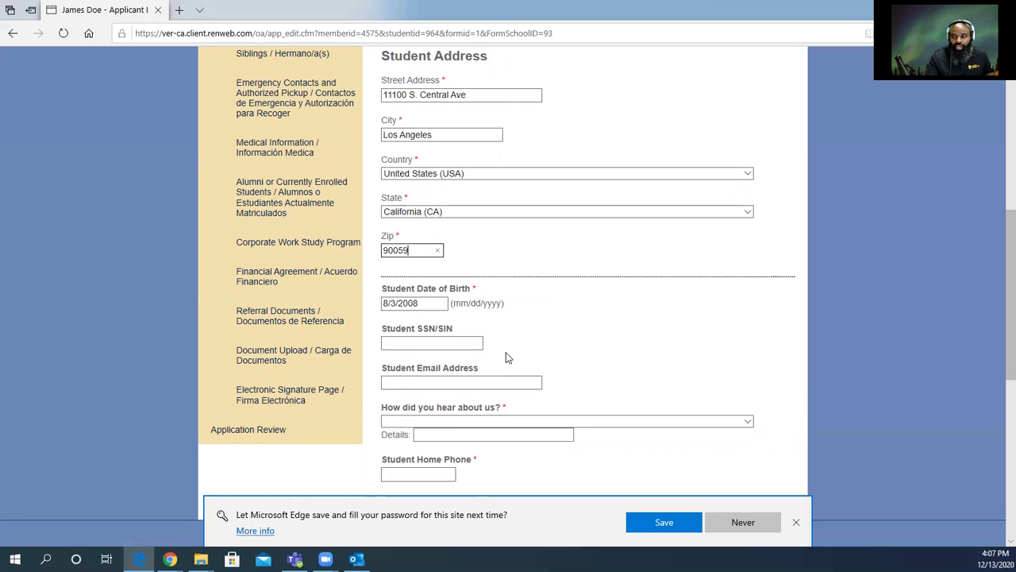
left_click(386, 343)
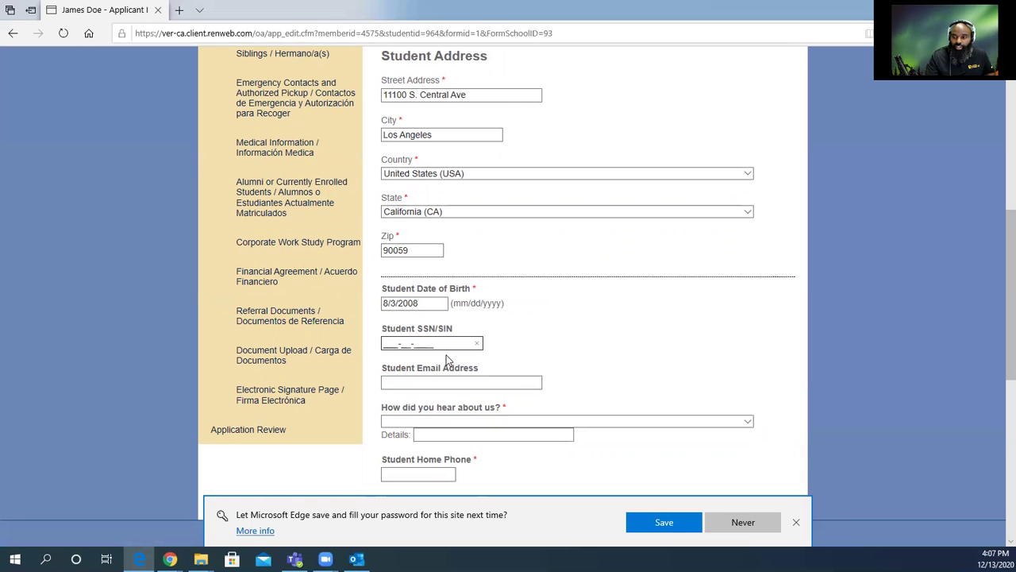
type("111-11-1111")
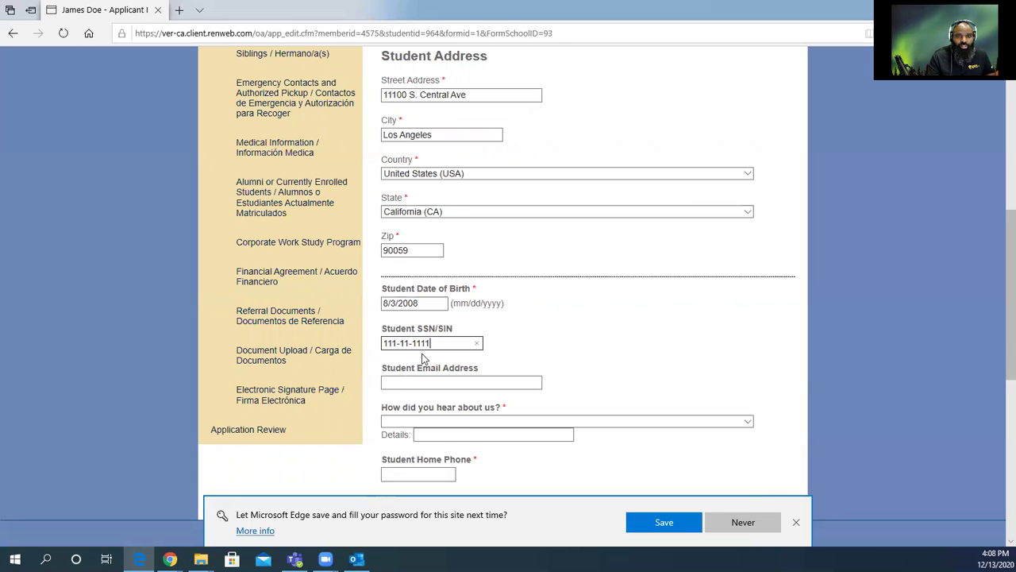
left_click_drag(431, 343, 413, 341)
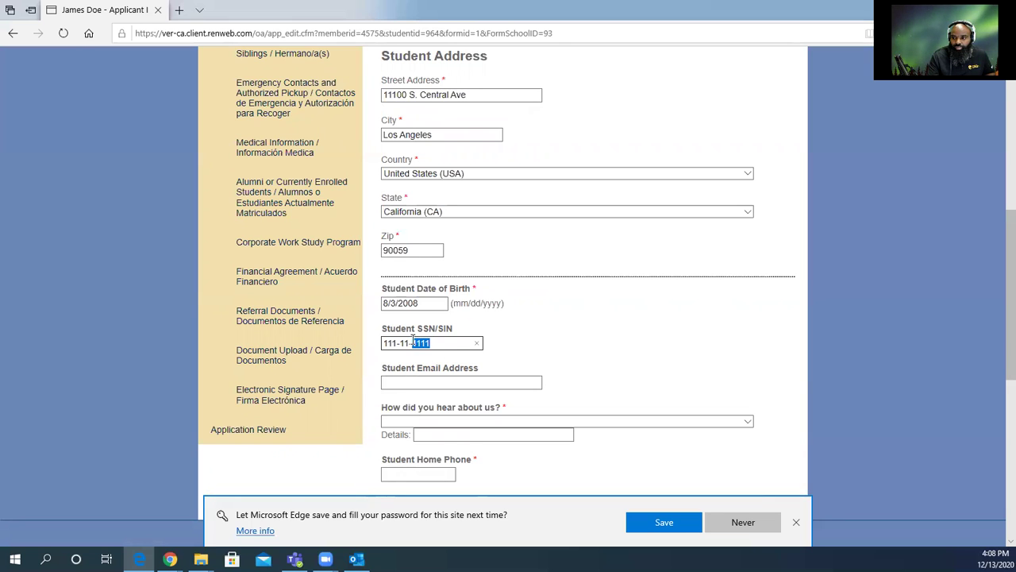
type("2025")
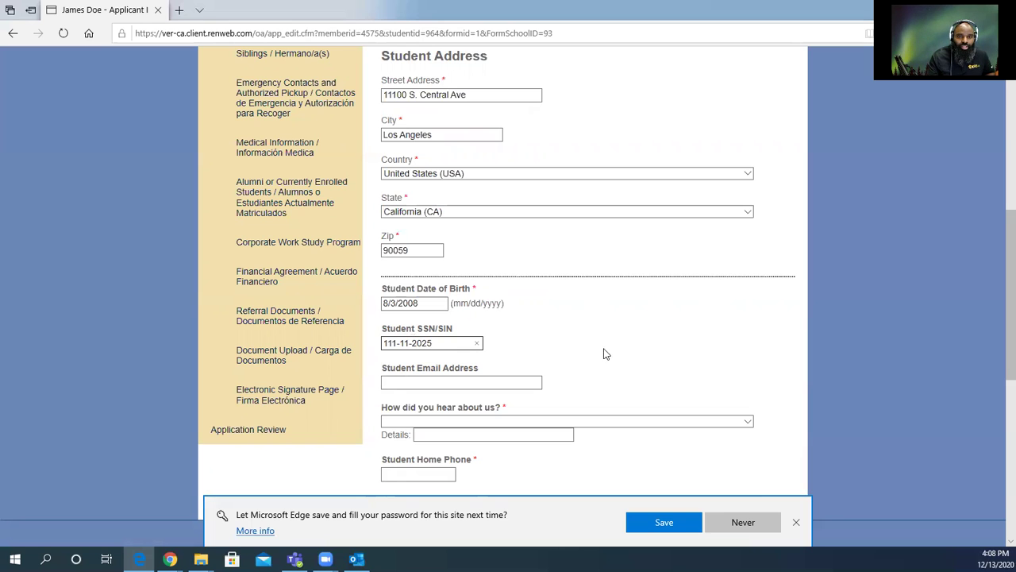
Fill in the student's e-mail address.
left_click(476, 383)
left_click(389, 382)
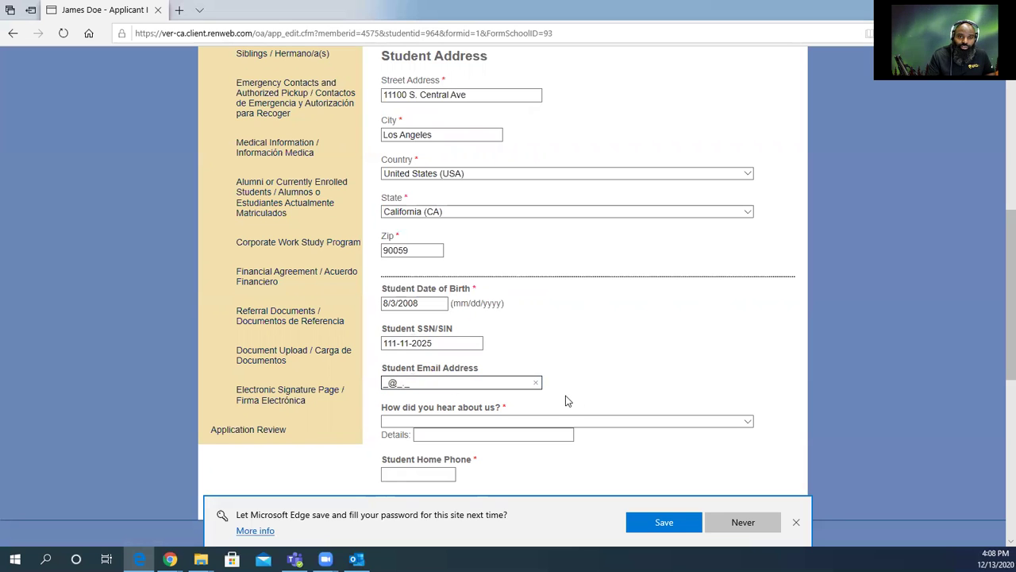
type("jdoe")
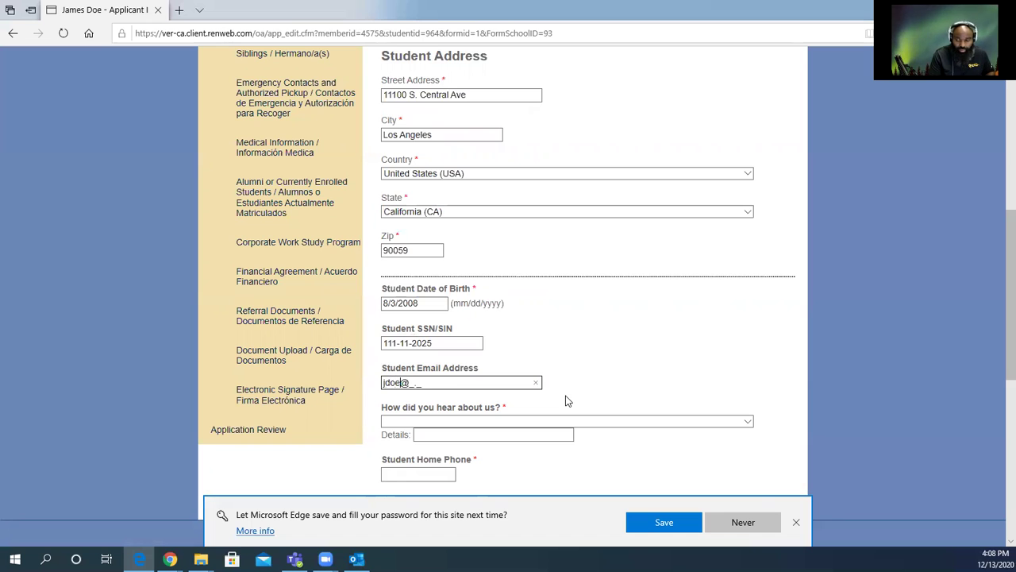
key("Tab")
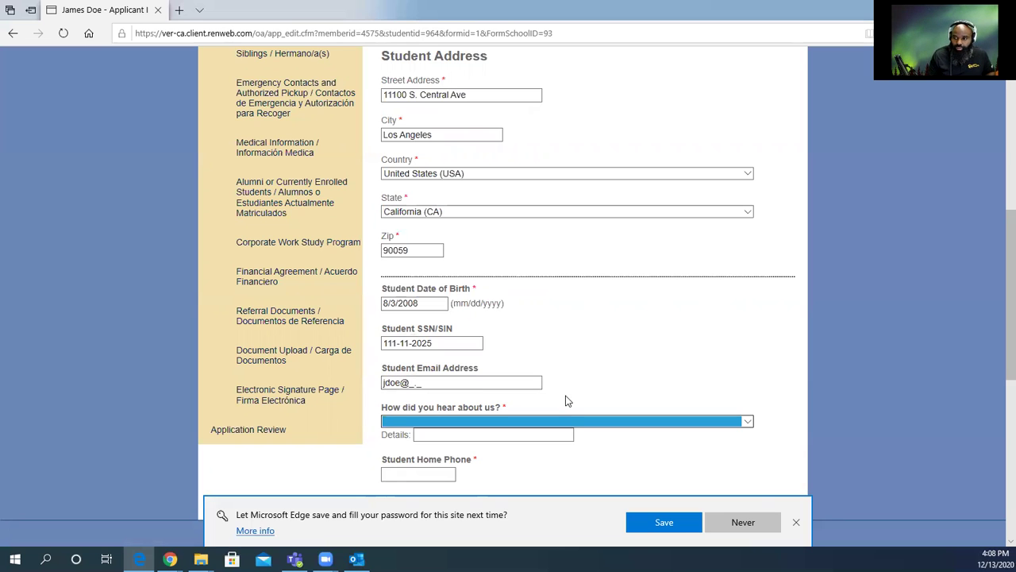
left_click(427, 382)
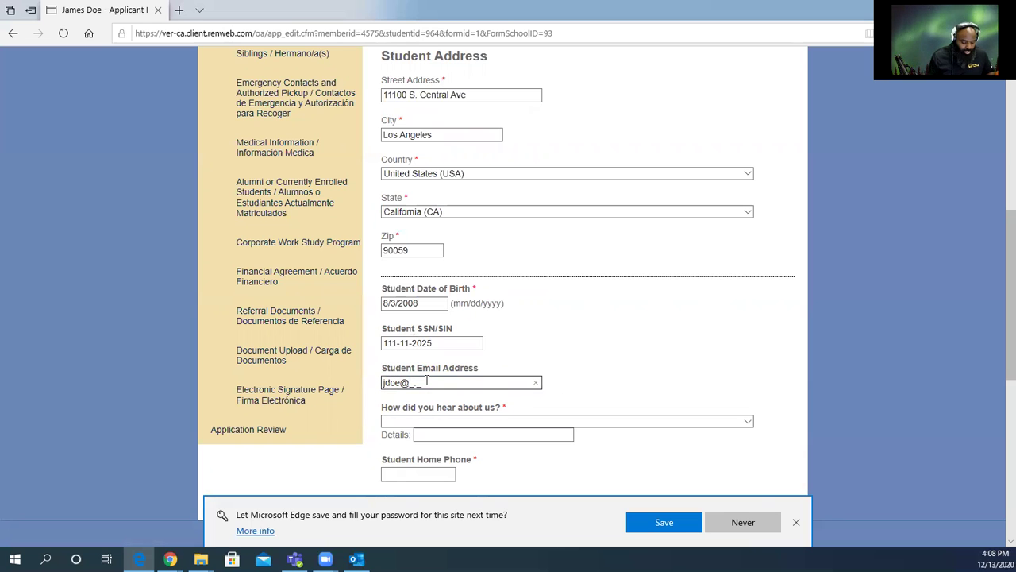
type("gmail")
type(".com")
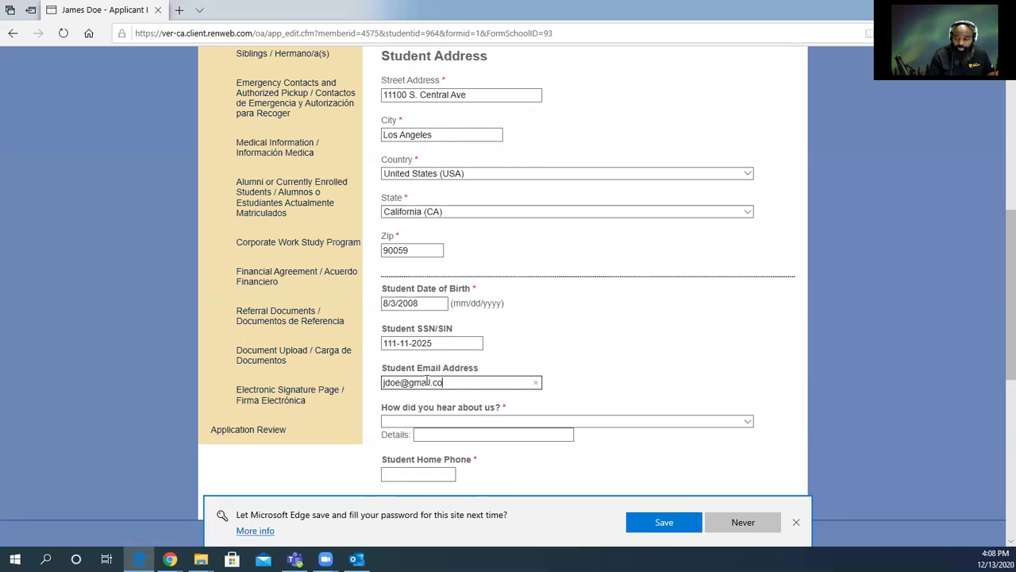
Bring up the options for 'How did you hear about us?'.
left_click(437, 424)
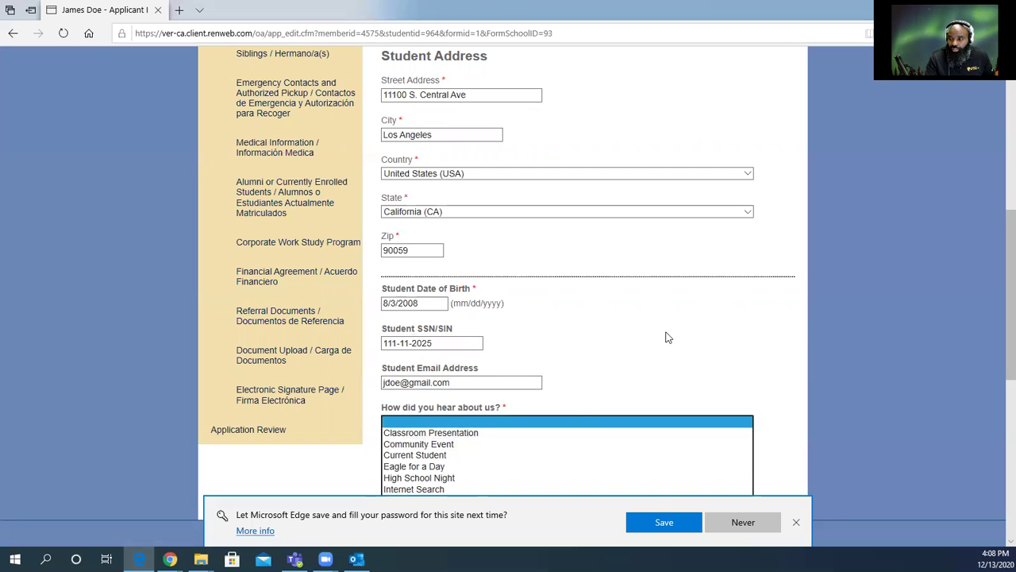
left_click(717, 343)
scroll(718, 343, "down", 3)
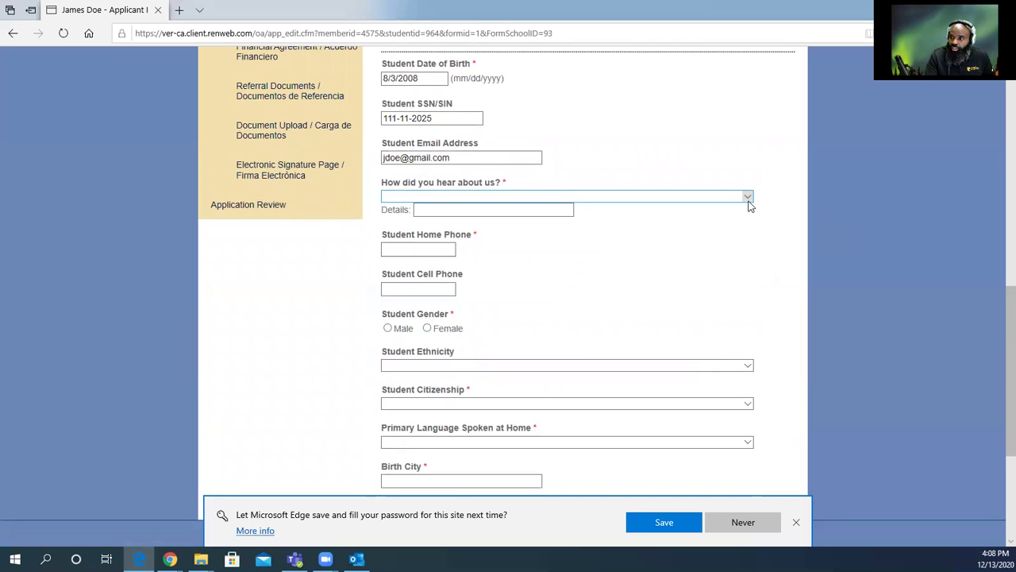
left_click(750, 199)
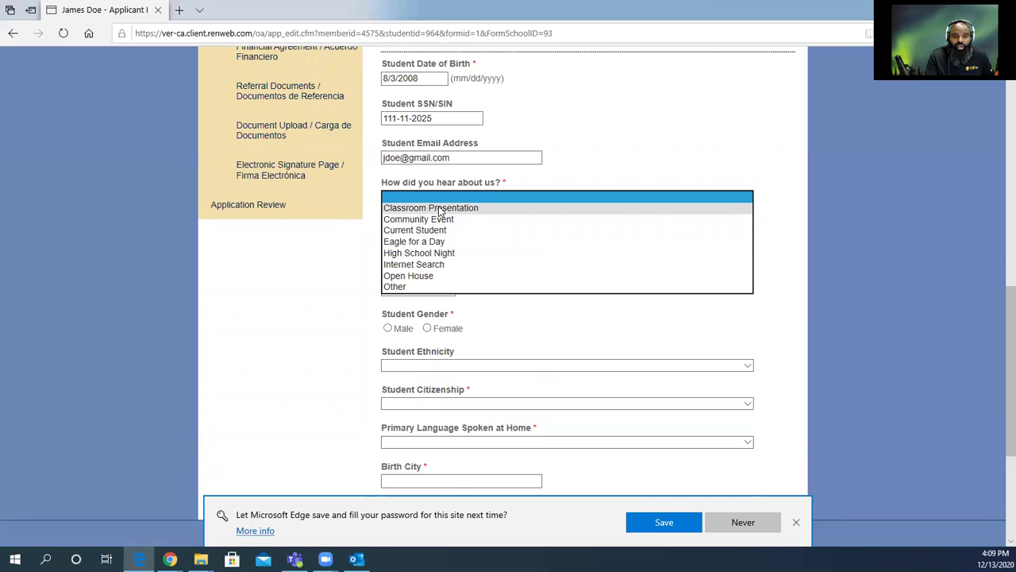
Answer 'How did you hear about us?' with Other, Details 'Community poster', and enter the student's home phone.
left_click(409, 286)
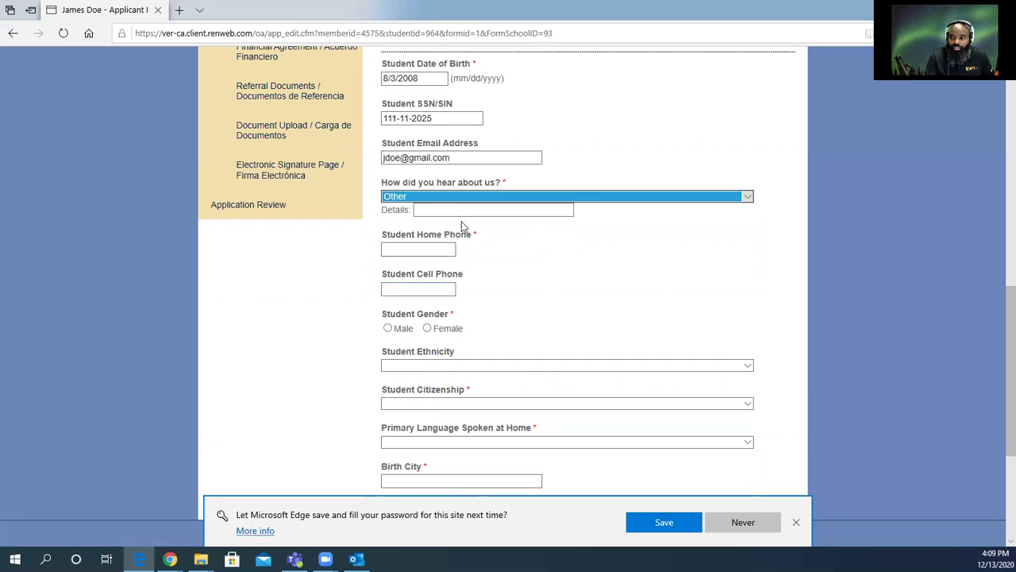
left_click(748, 198)
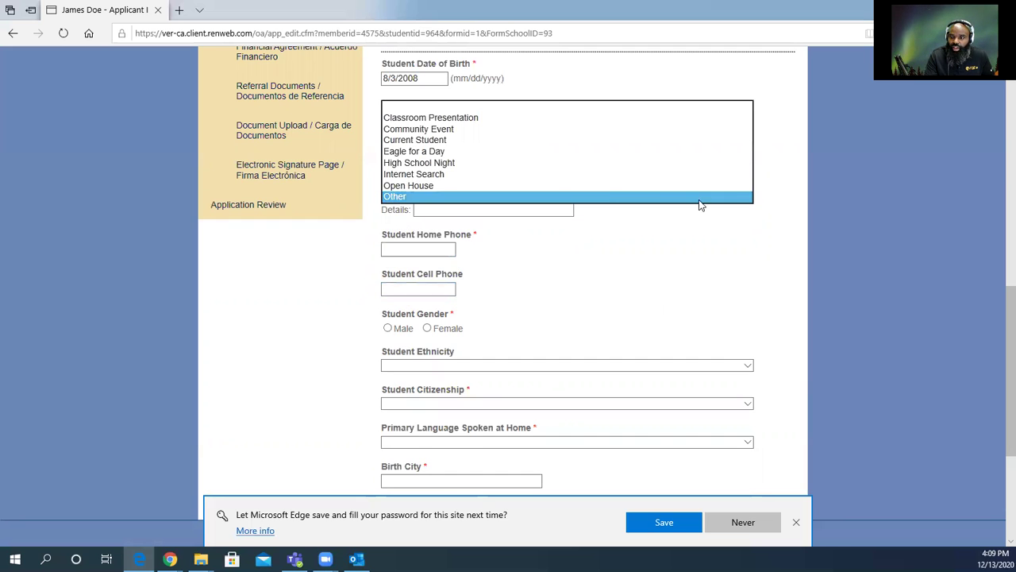
left_click(451, 197)
left_click(452, 209)
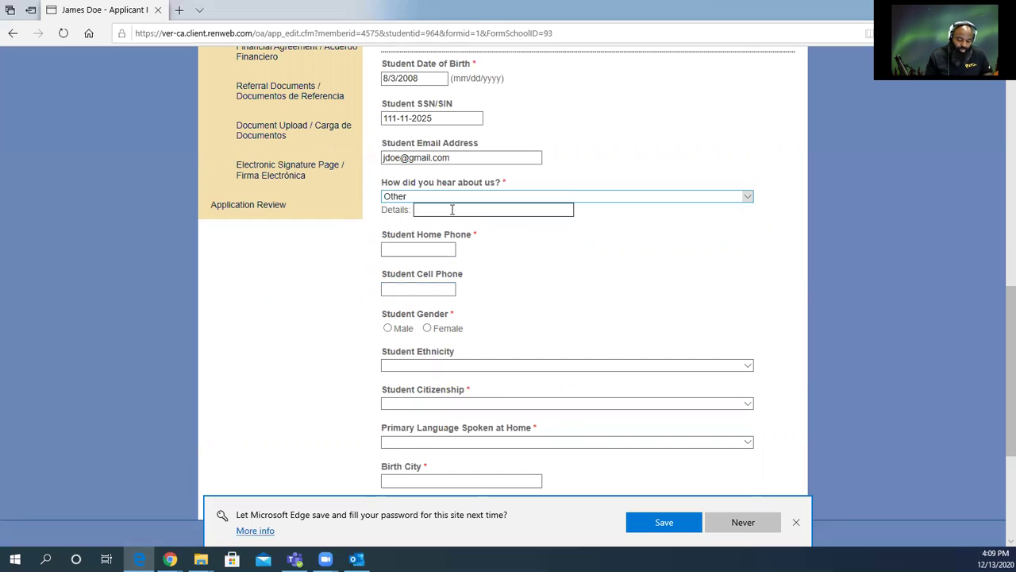
type("Comm")
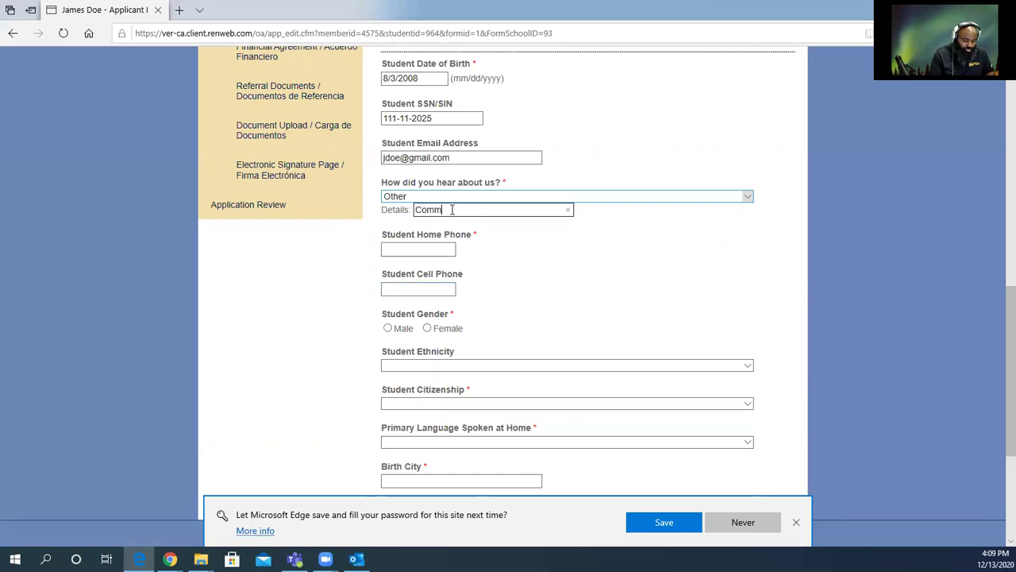
type("unity Fa")
key("BackSpace")
key("BackSpace")
key("BackSpace")
type("poster")
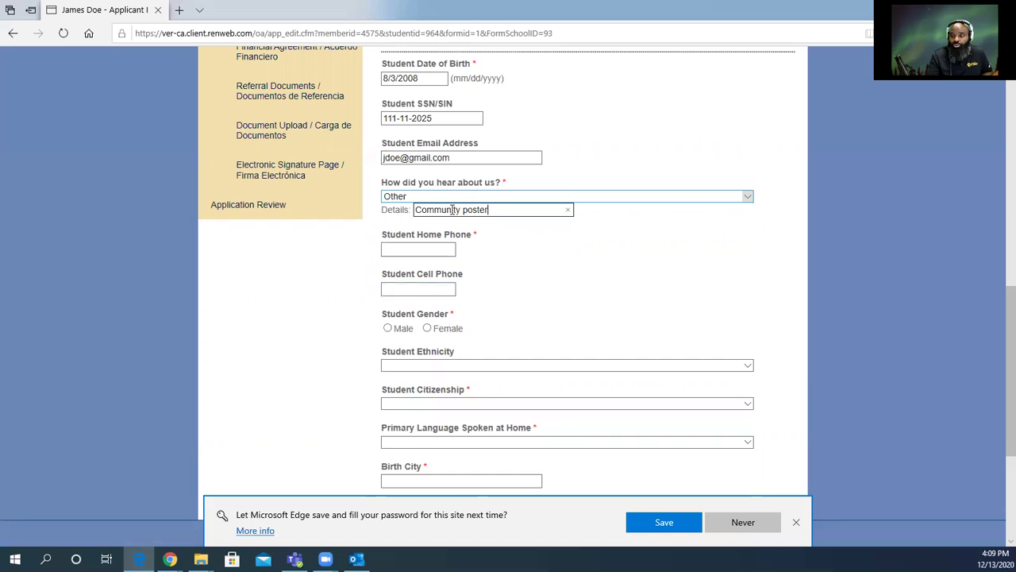
left_click(447, 249)
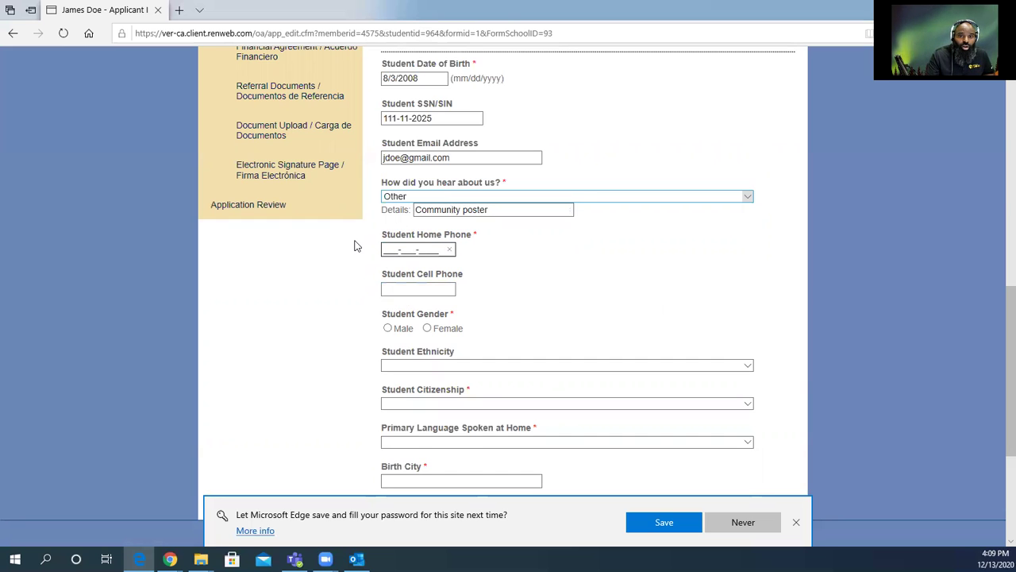
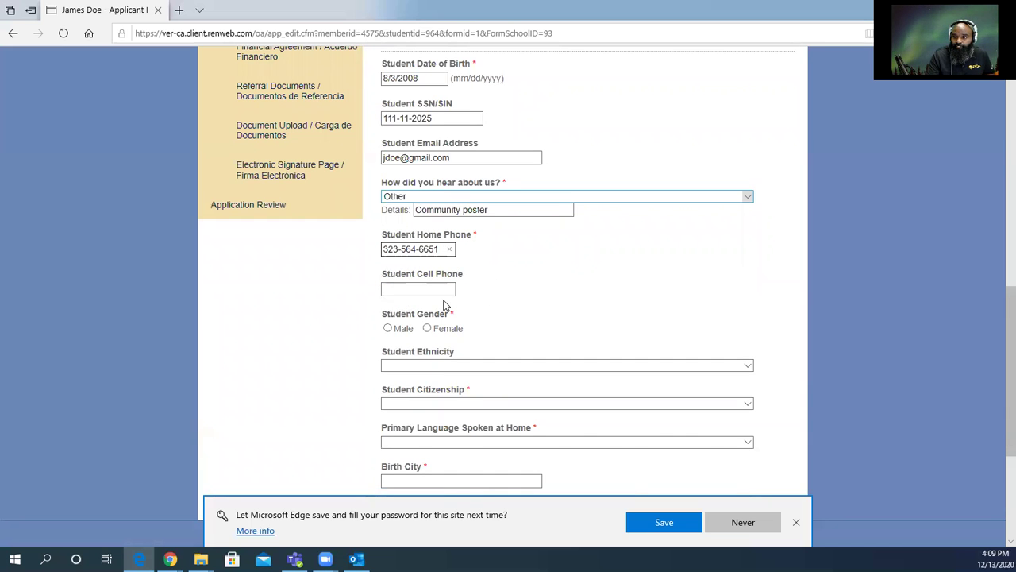
Set Student Gender to Male and Student Citizenship to US Citizen.
left_click(388, 330)
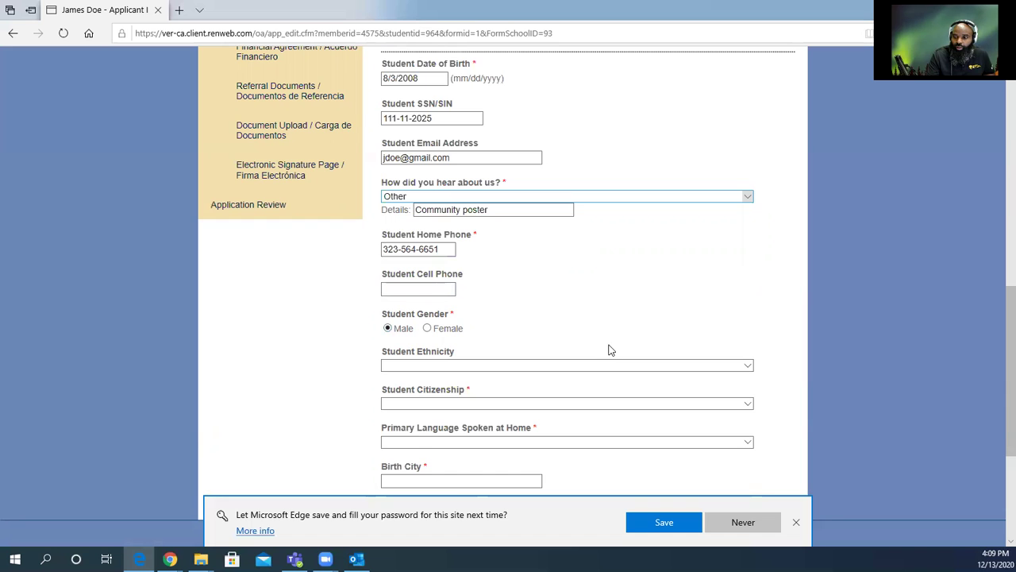
left_click(658, 367)
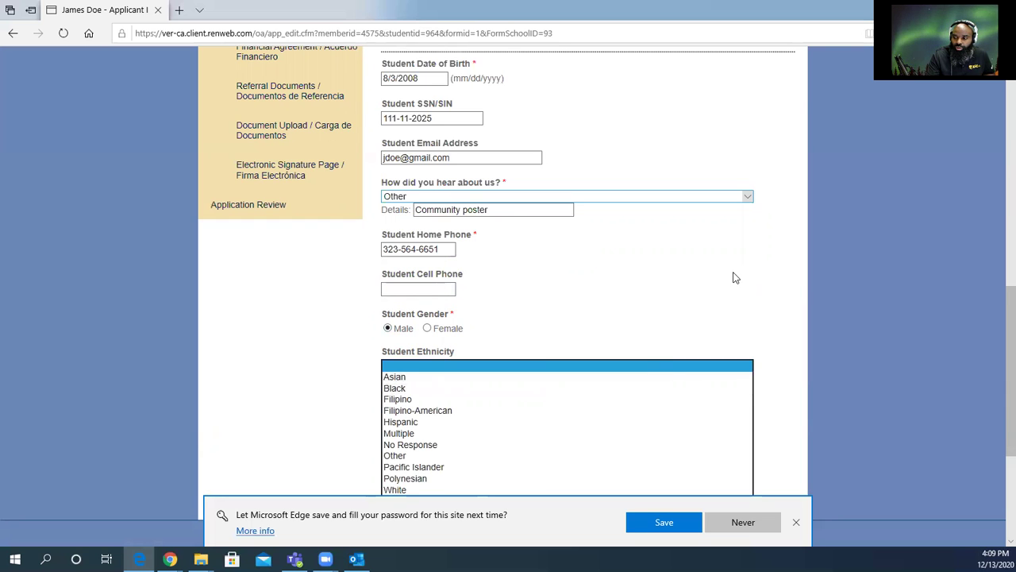
scroll(757, 286, "down", 1)
scroll(758, 287, "down", 3)
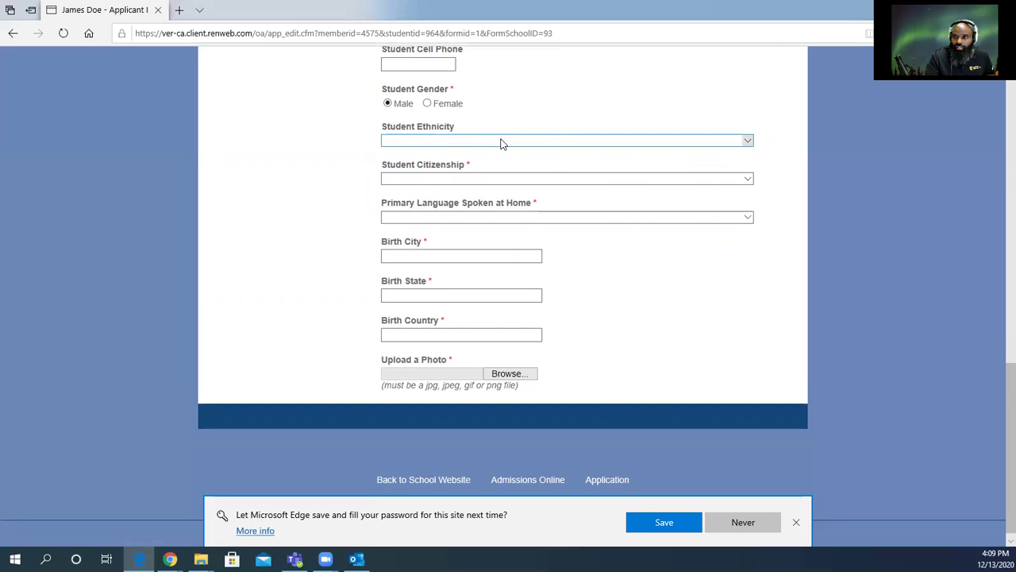
left_click(494, 180)
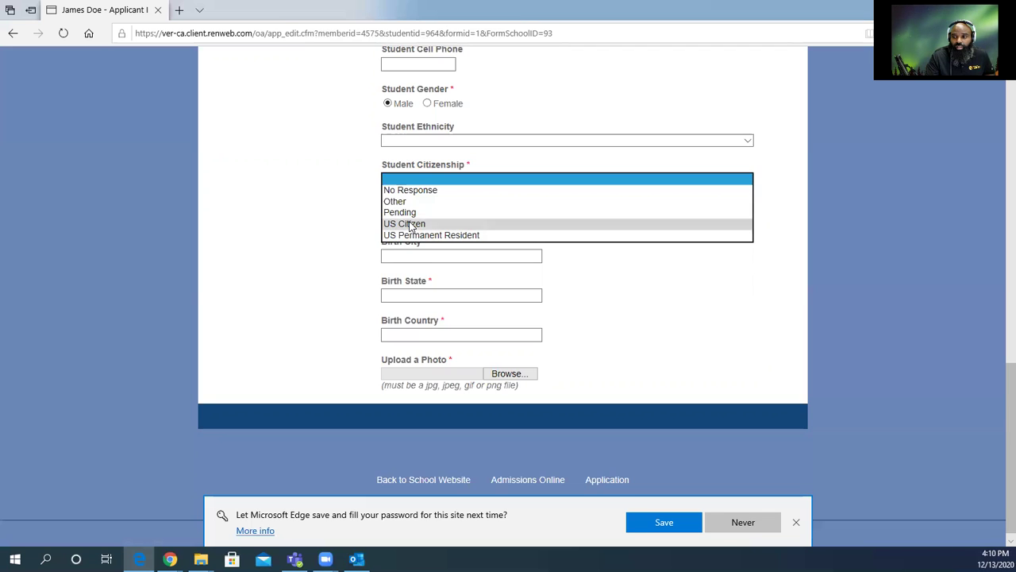
left_click(409, 223)
left_click(698, 223)
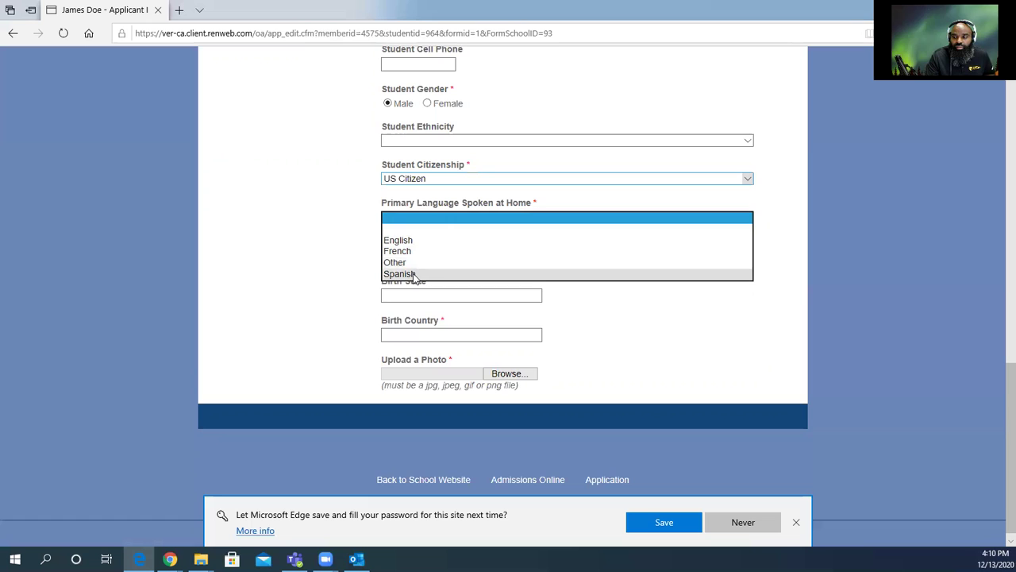
Choose English as primary language and enter birth city Los Angeles, state California, country USA.
left_click(413, 241)
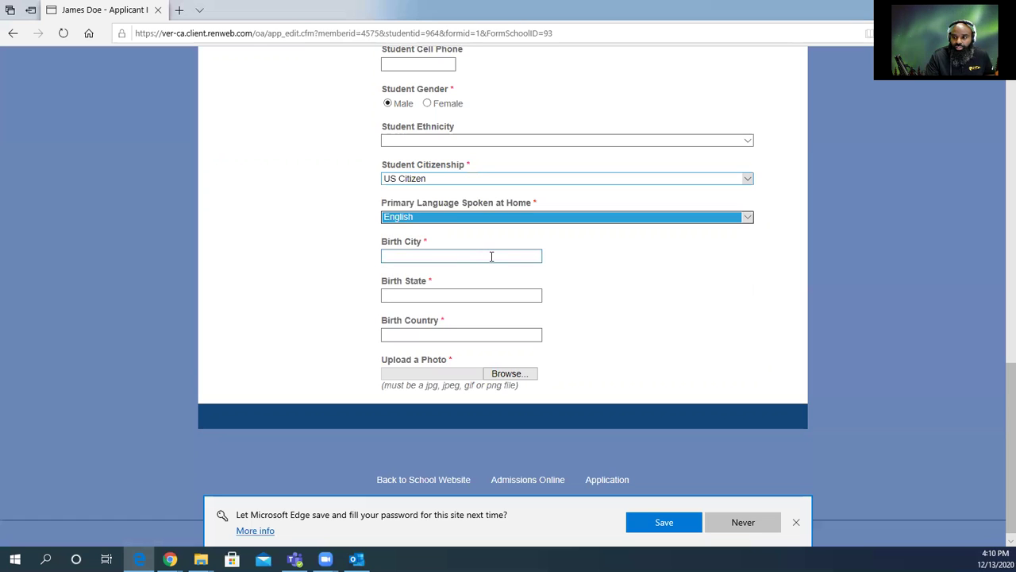
left_click(492, 256)
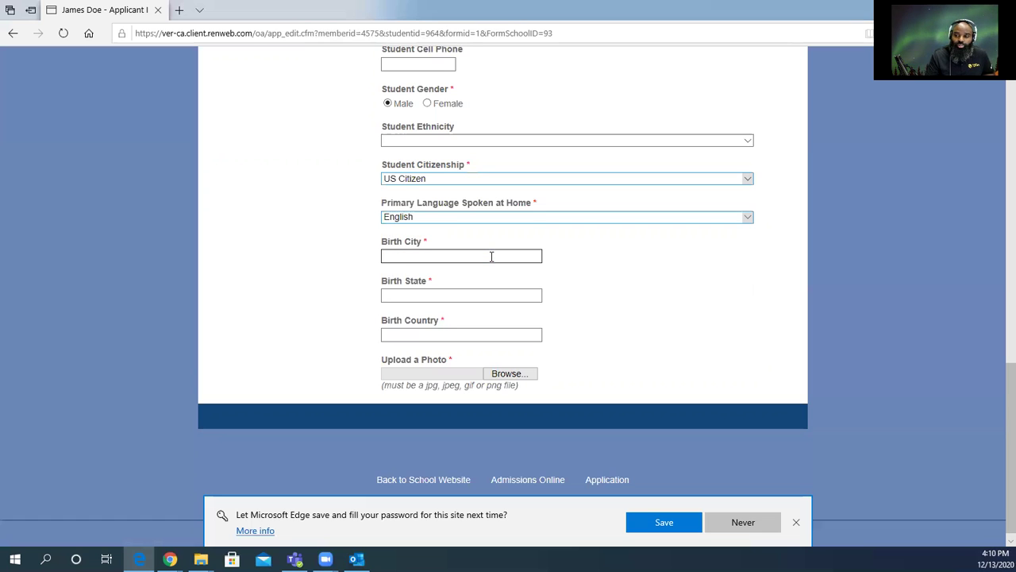
type("Los Angeles")
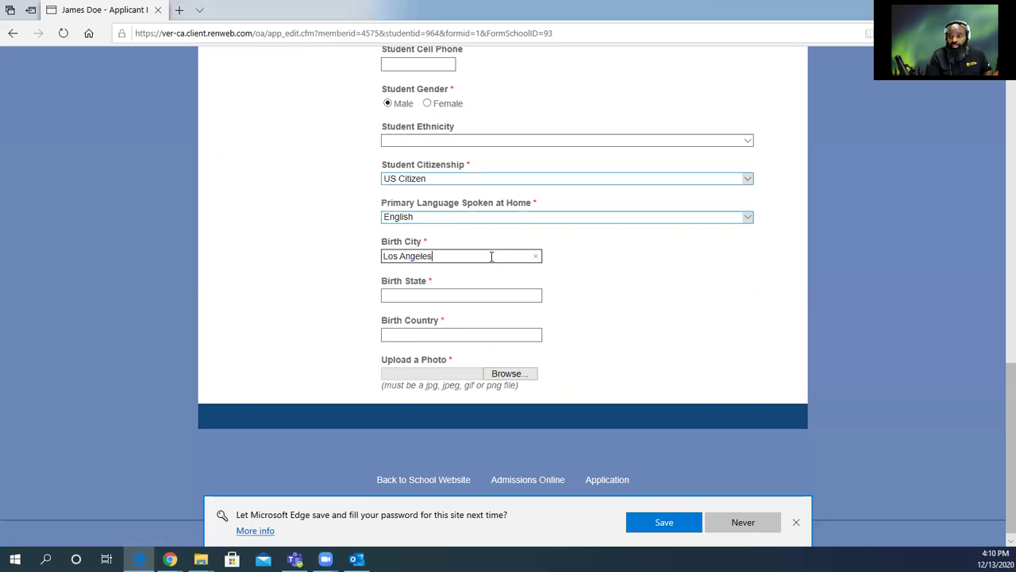
key("Tab")
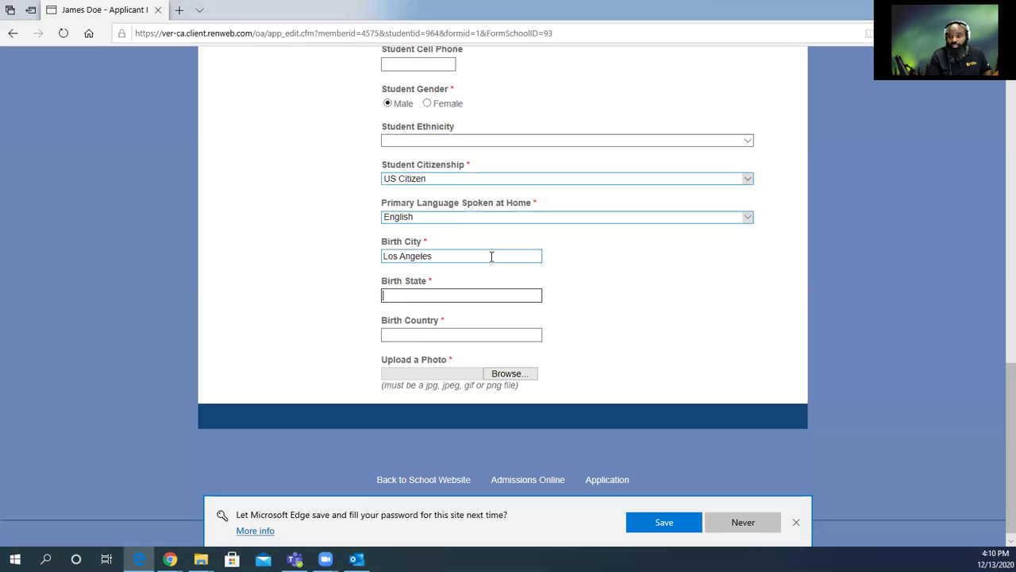
type("Ca")
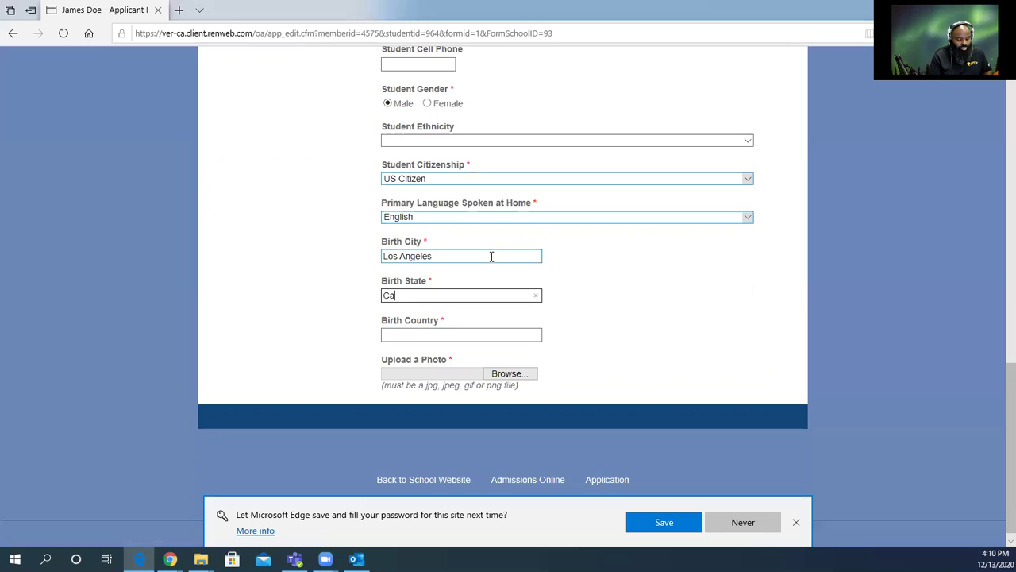
type("l")
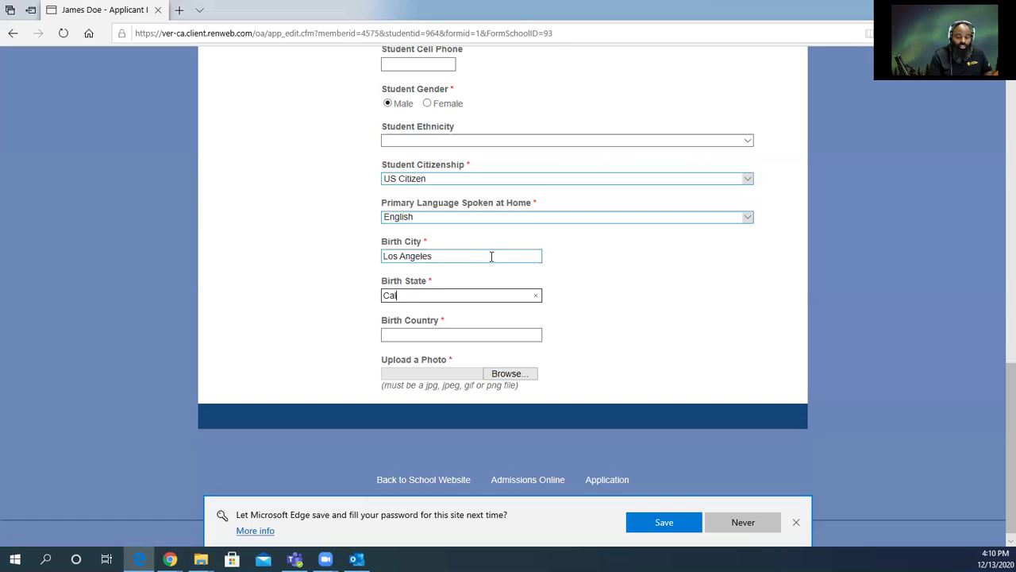
type("ifornia")
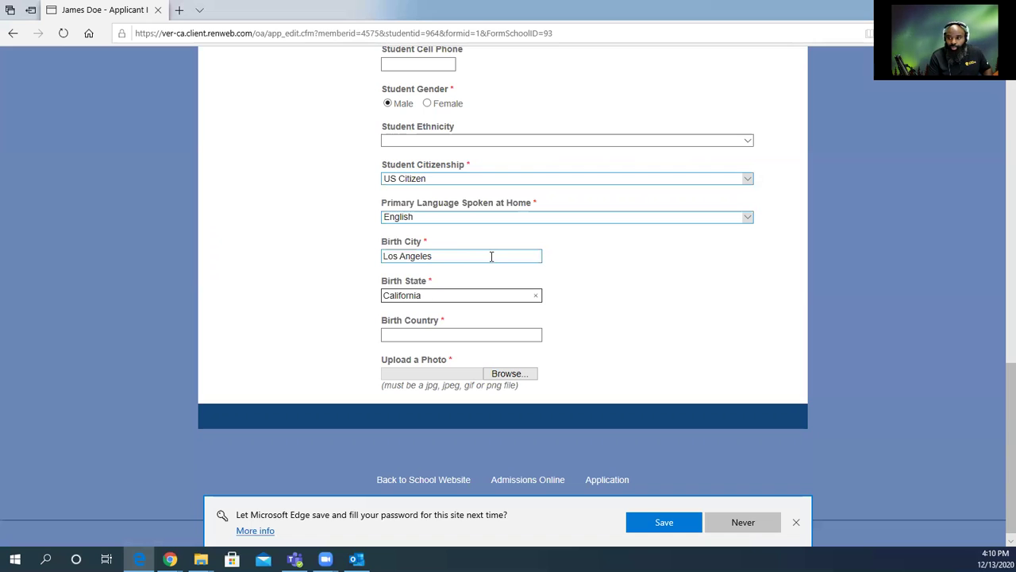
key("Tab")
type("USA")
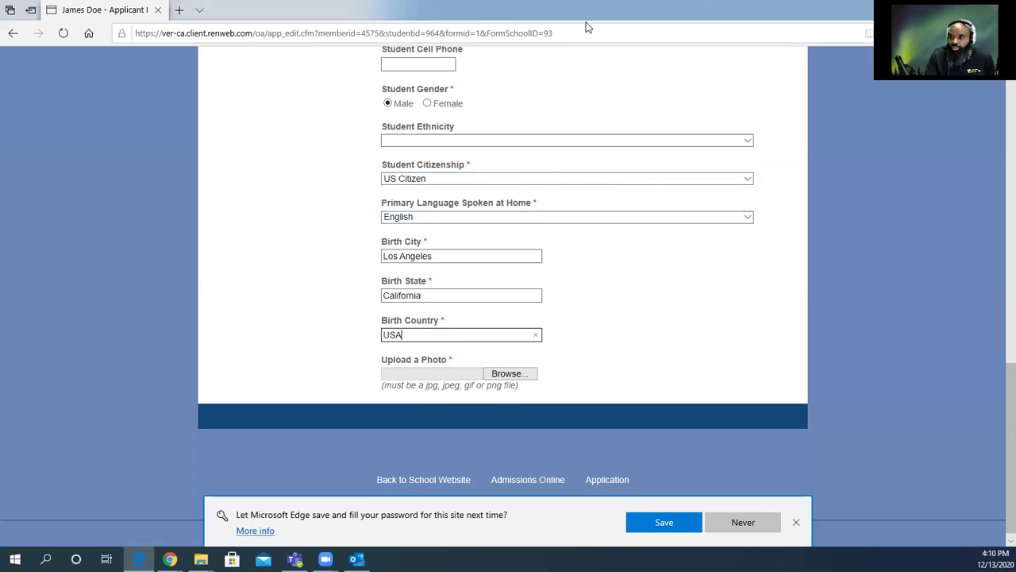
Upload 'Apply today Iggy' from H:\Admissions\Apply as the student's photo.
left_click(526, 378)
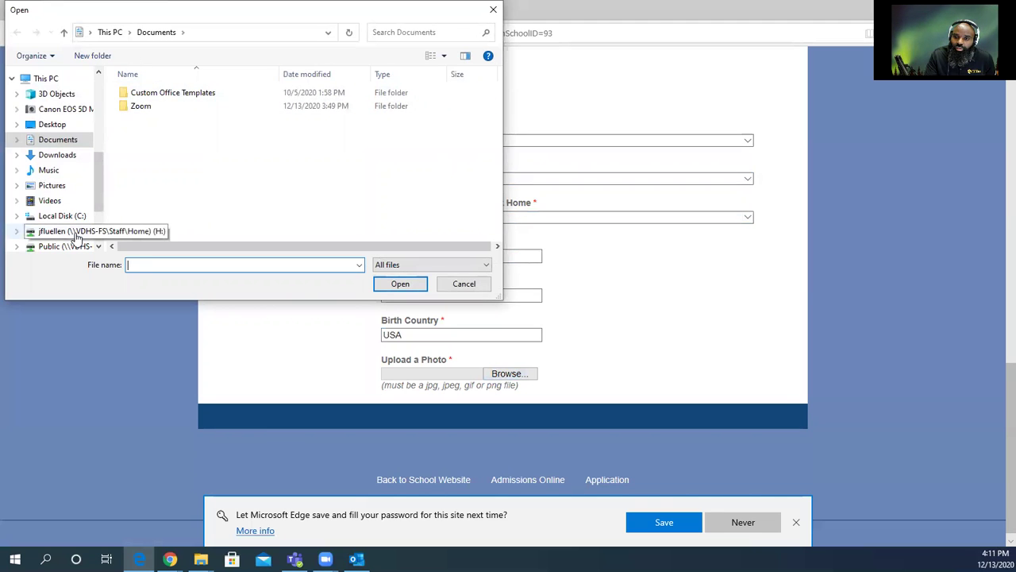
left_click(77, 235)
double_click(147, 93)
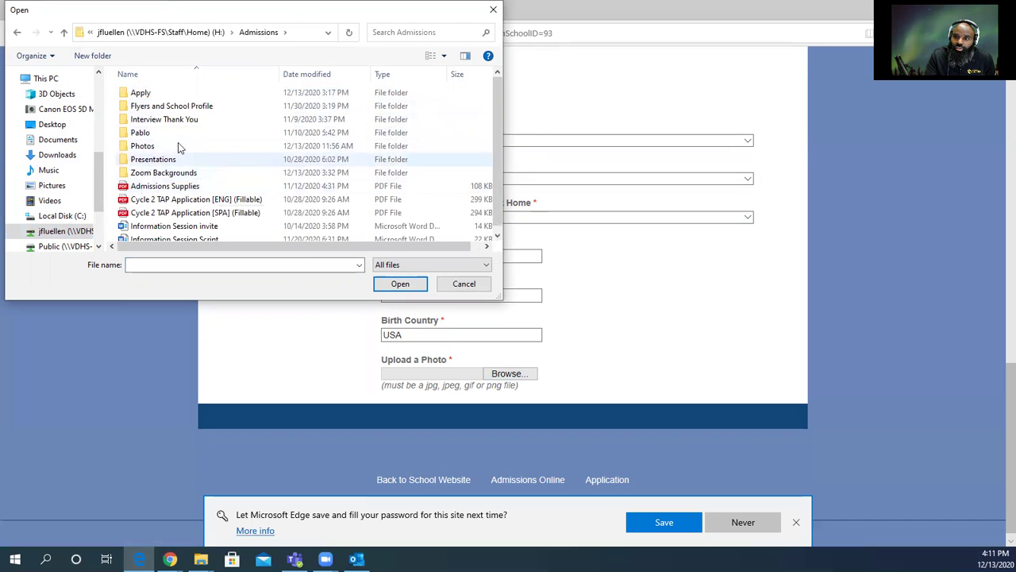
double_click(141, 94)
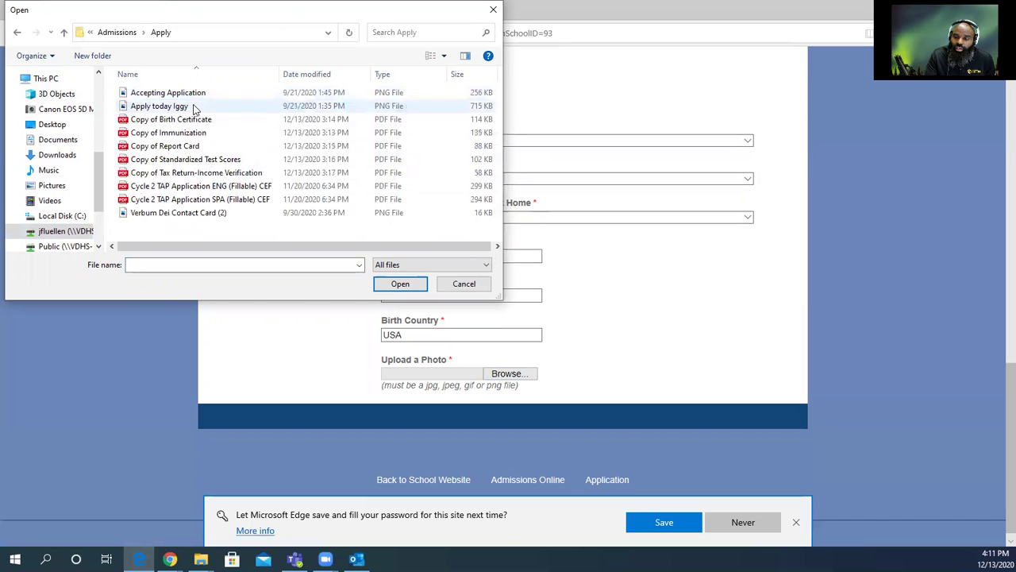
left_click(182, 106)
left_click(413, 288)
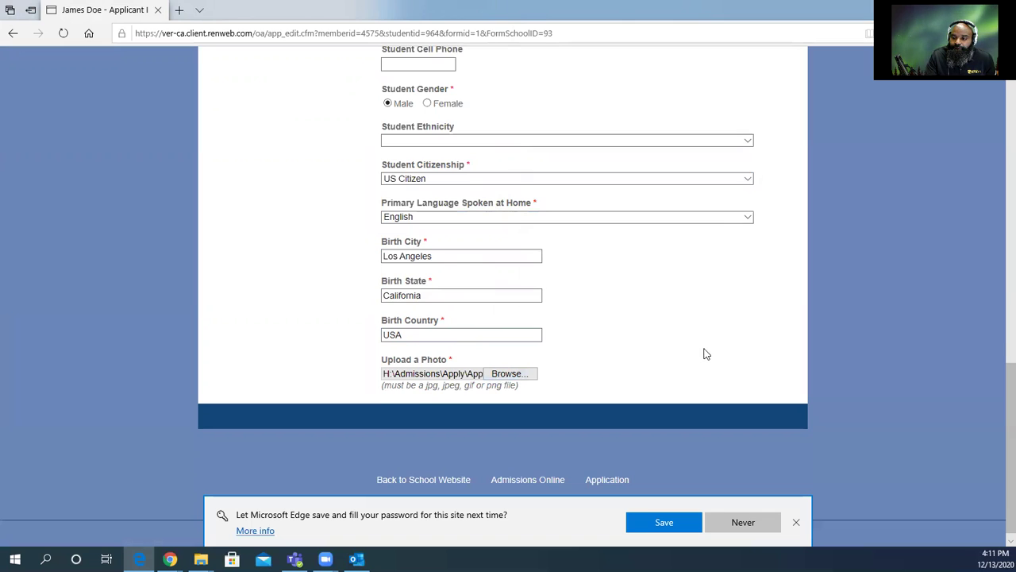
scroll(702, 350, "down", 1)
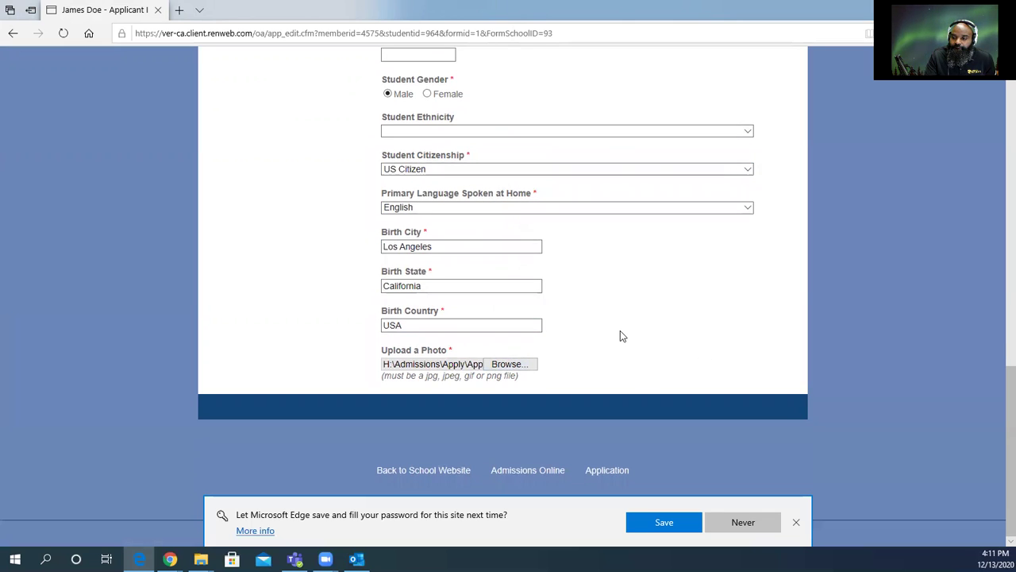
Dismiss Edge's password prompt and save Applicant Information with Save & Next.
left_click(796, 522)
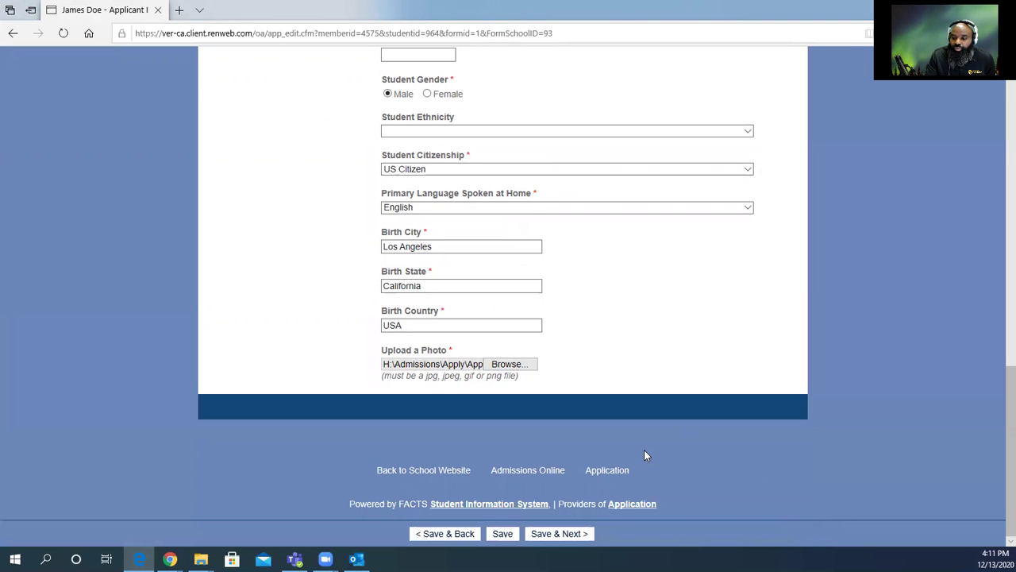
left_click(560, 534)
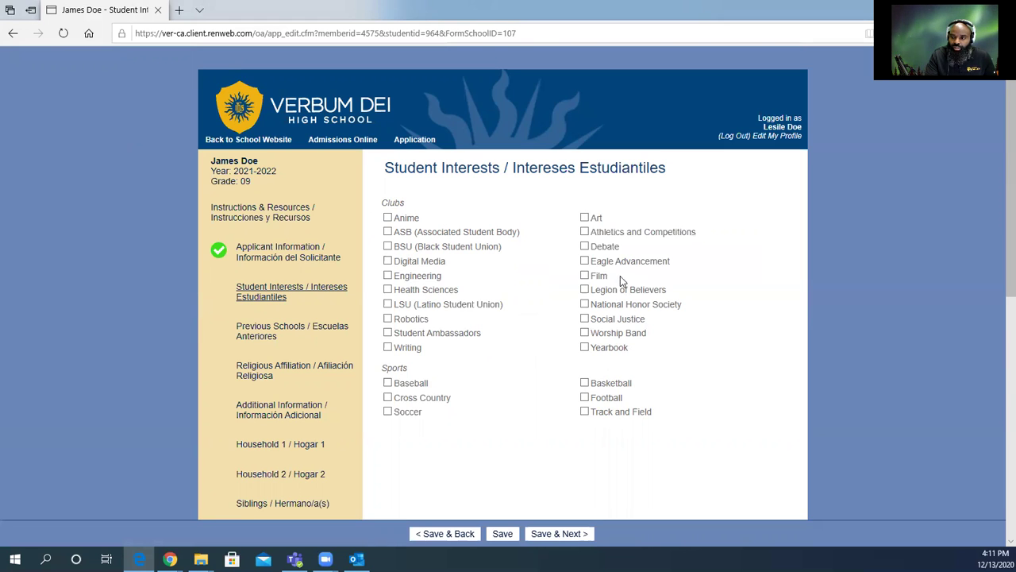
Check the club interests Robotics, Writing, Social Justice, Film and Art.
left_click(388, 319)
left_click(388, 348)
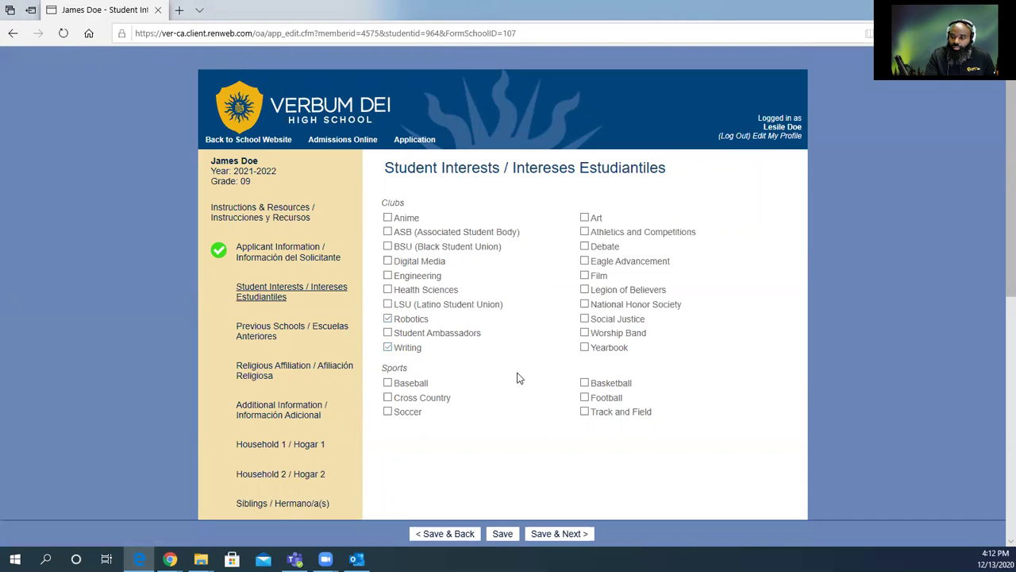
left_click(586, 319)
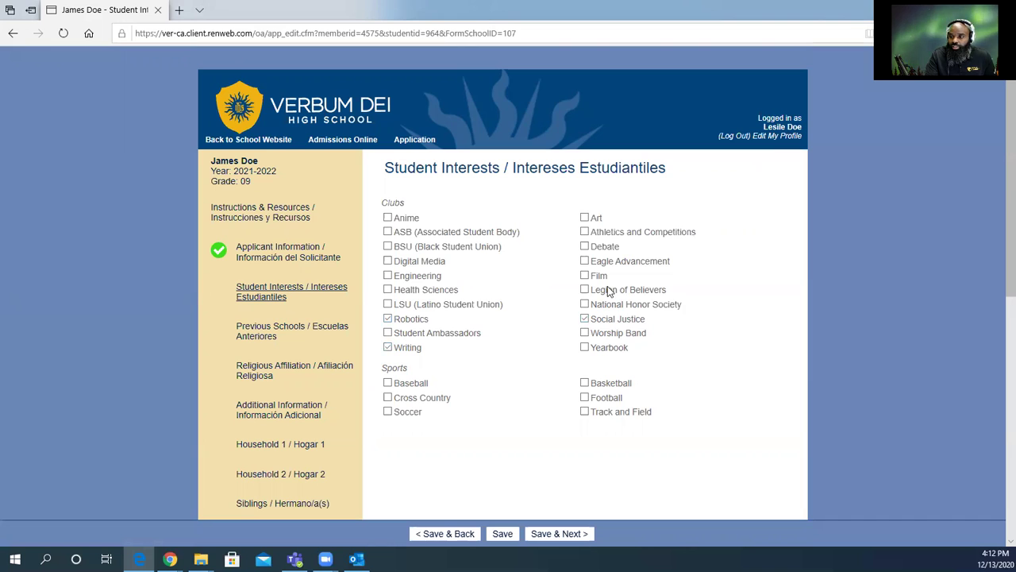
left_click(585, 276)
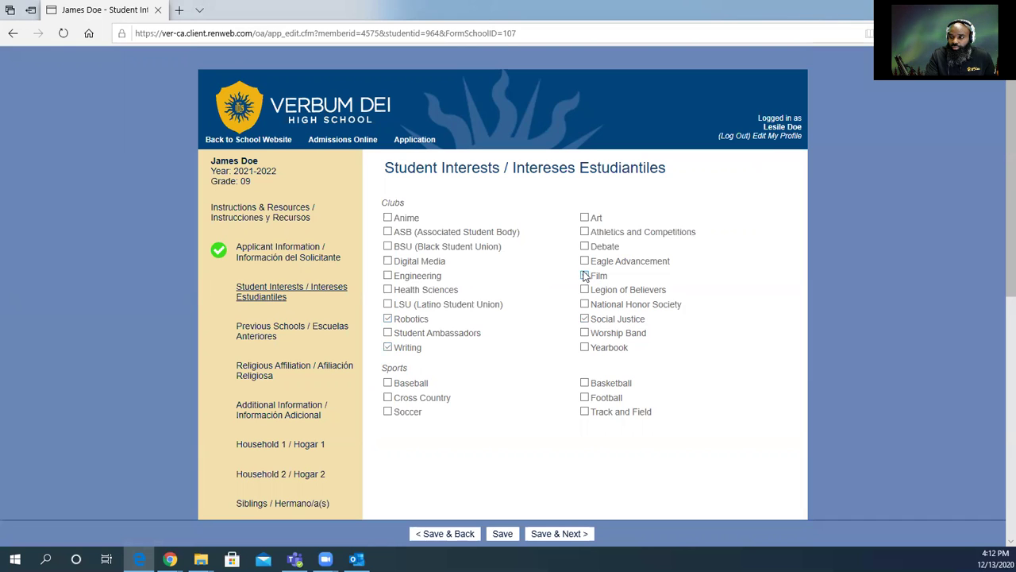
left_click(585, 217)
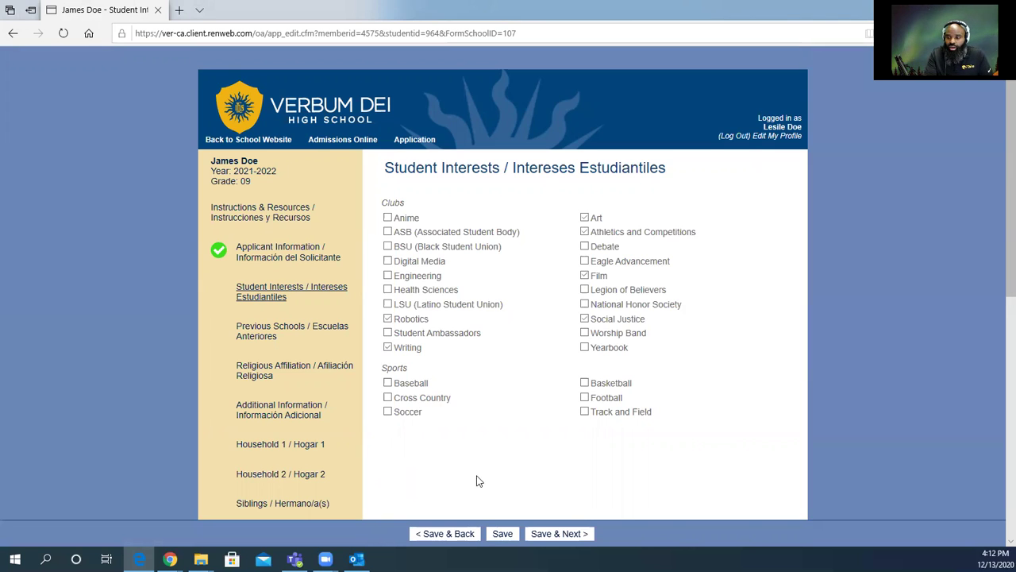
Check Baseball, Football and Soccer as sports interests and save with Save & Next.
left_click(387, 383)
left_click(585, 397)
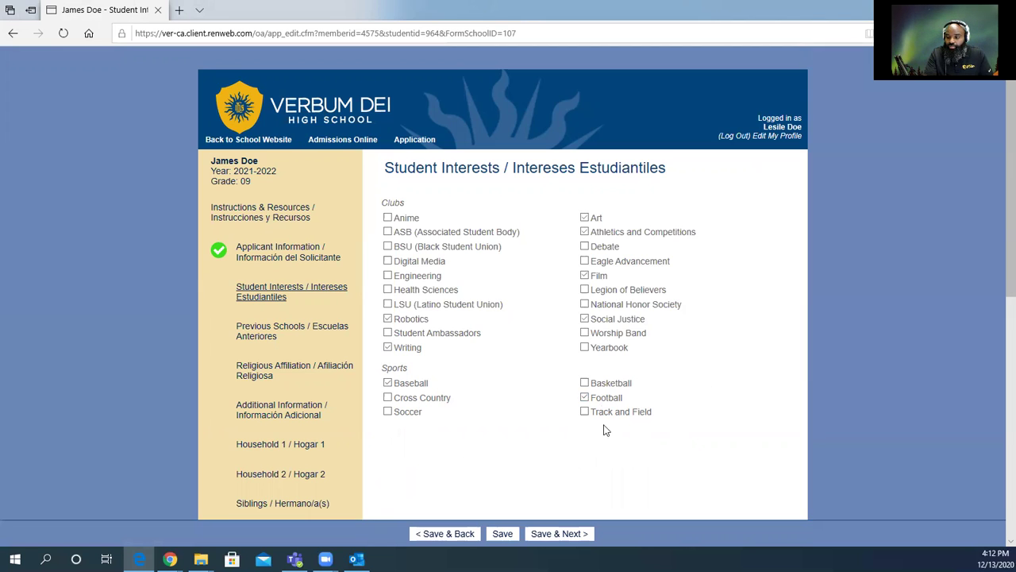
left_click(388, 413)
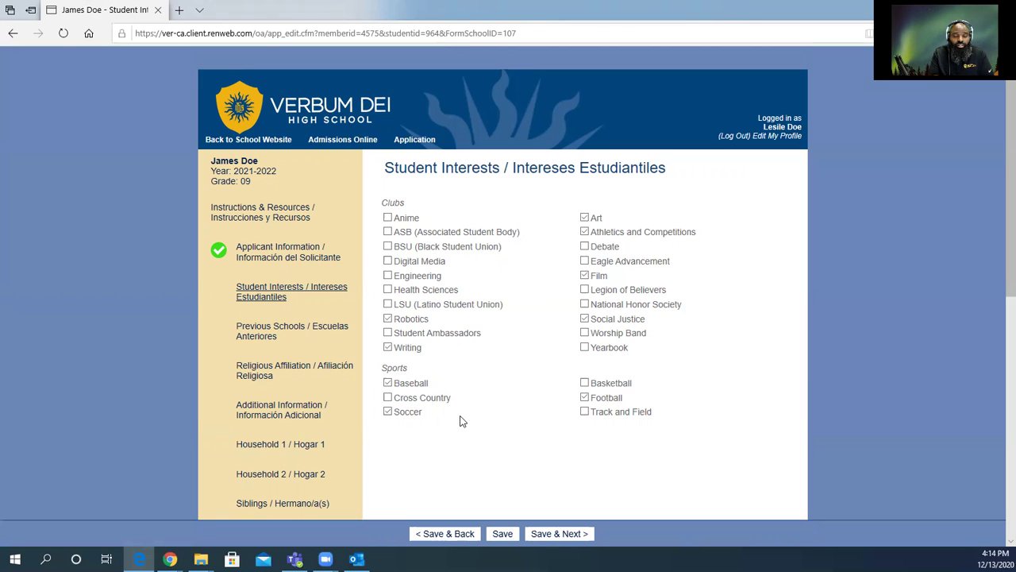
scroll(528, 453, "down", 4)
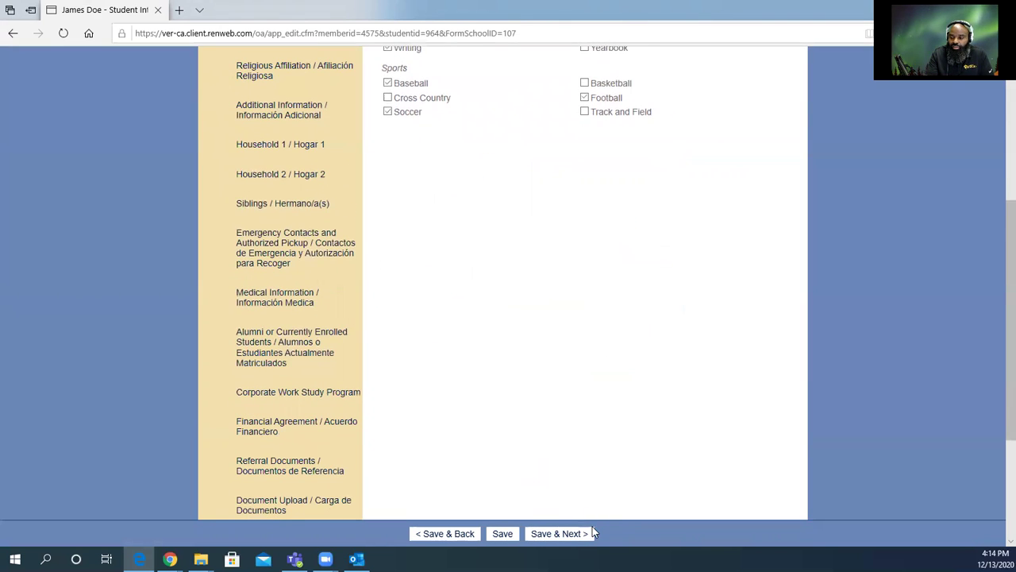
left_click(555, 533)
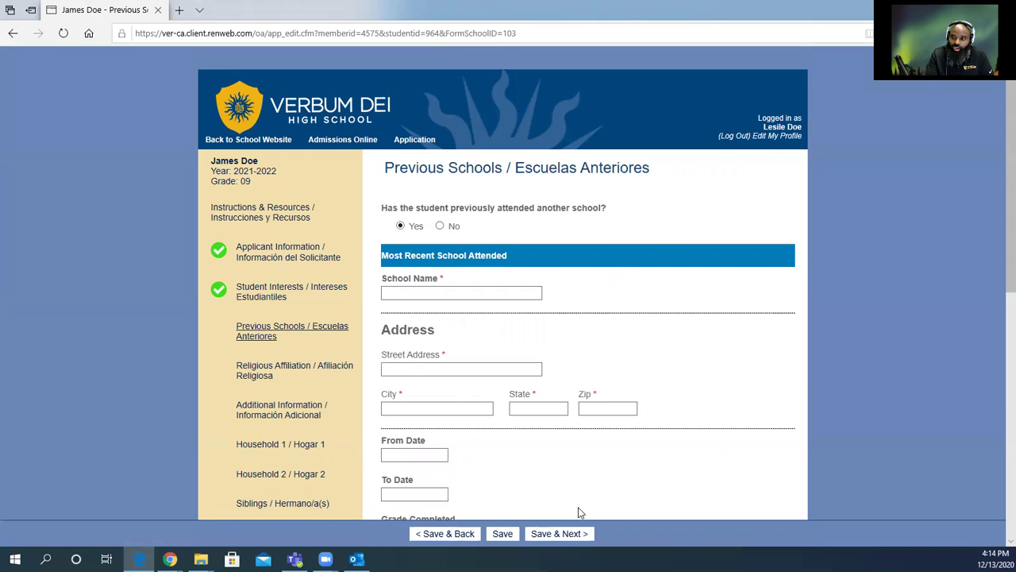
Enter Verbum Dei Middle School as most recent school and autofill its Los Angeles, CA 90059 address.
left_click(400, 294)
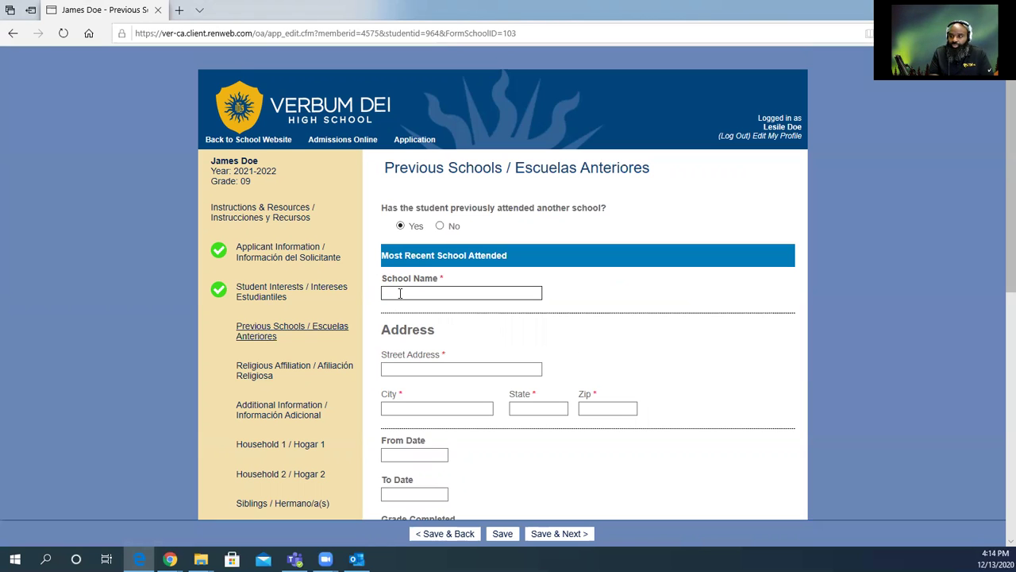
type("Verbum Dei")
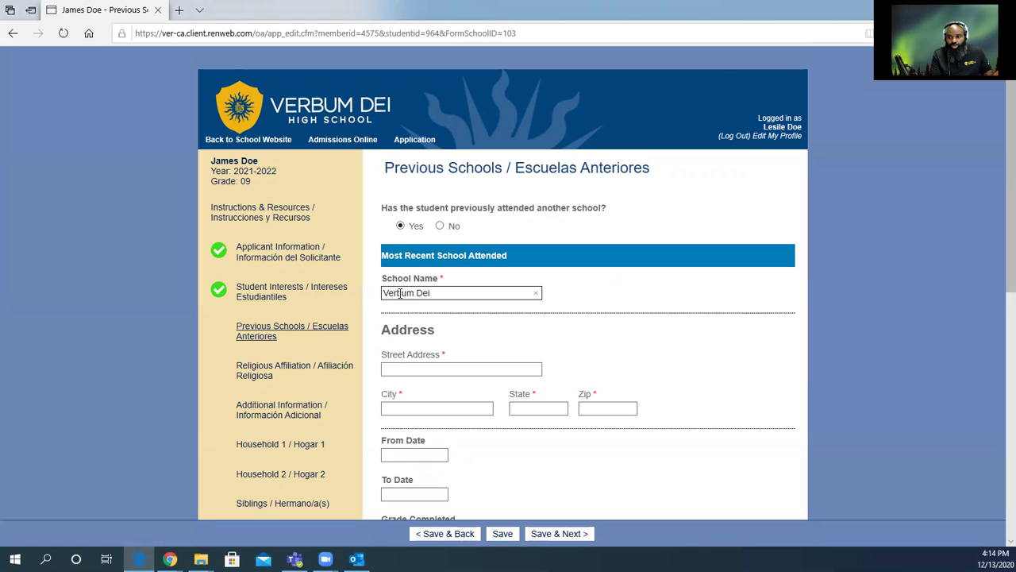
type(" M")
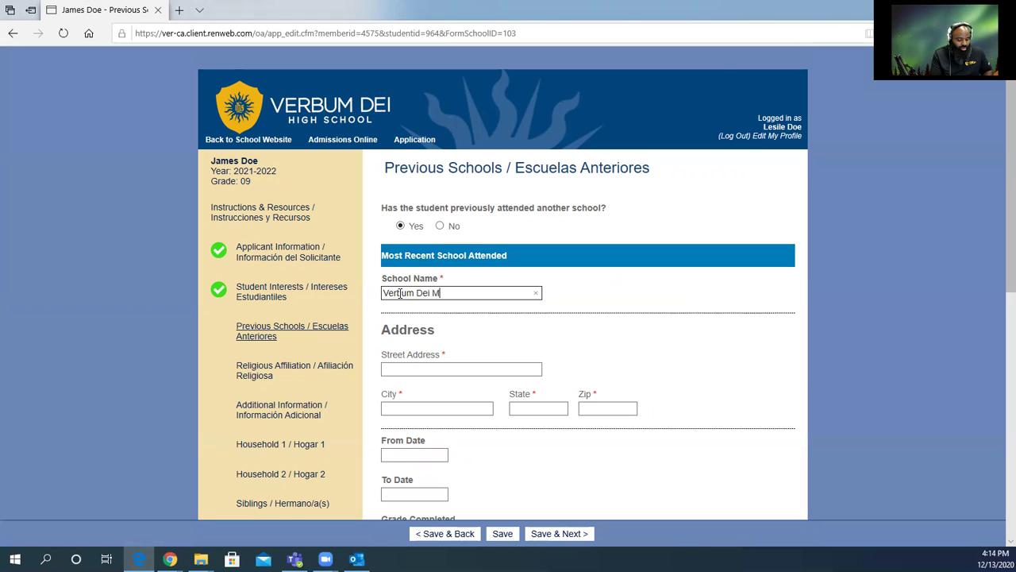
type("iddle Scjh")
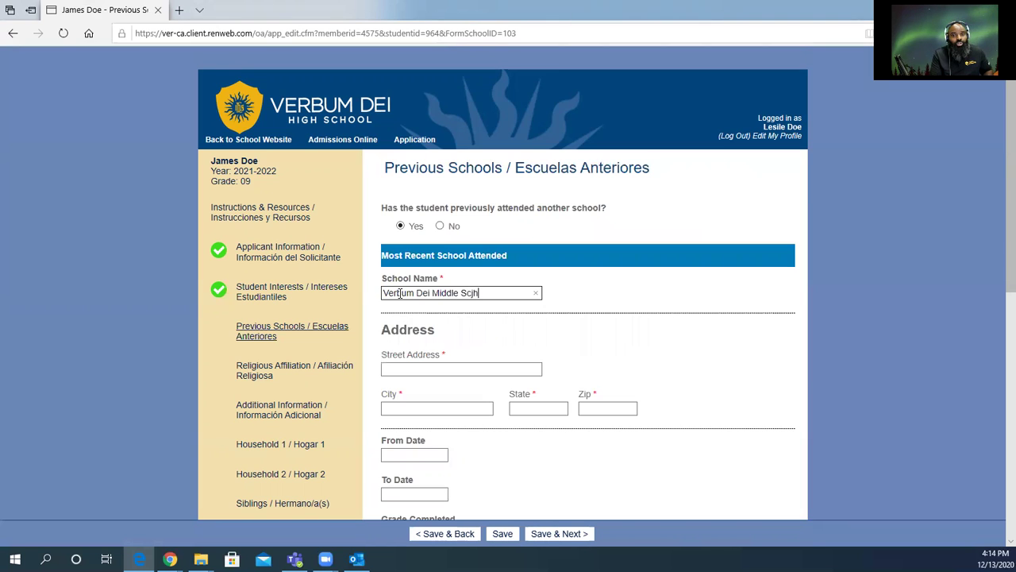
key("BackSpace")
key("BackSpace")
type("hool")
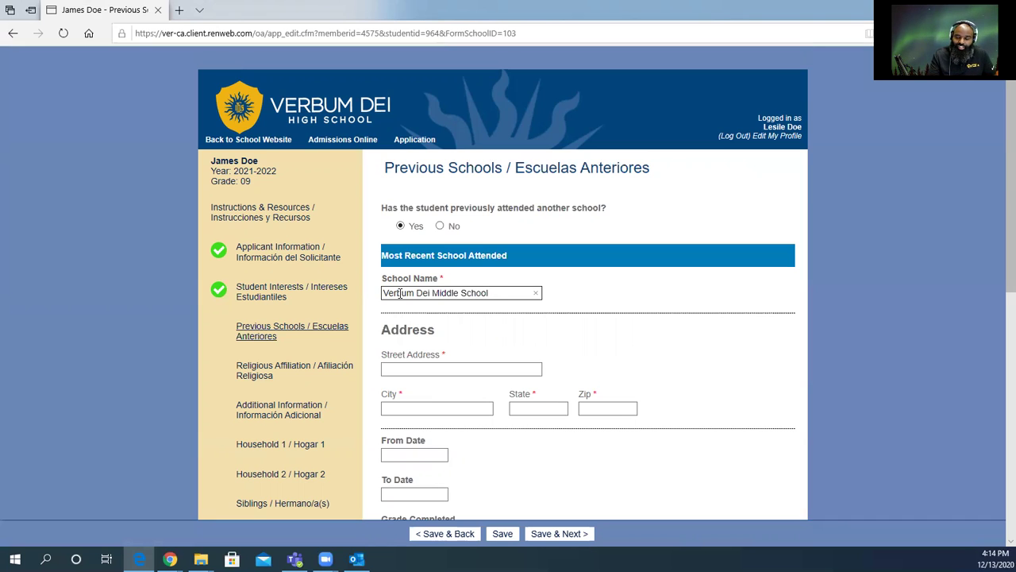
left_click(415, 369)
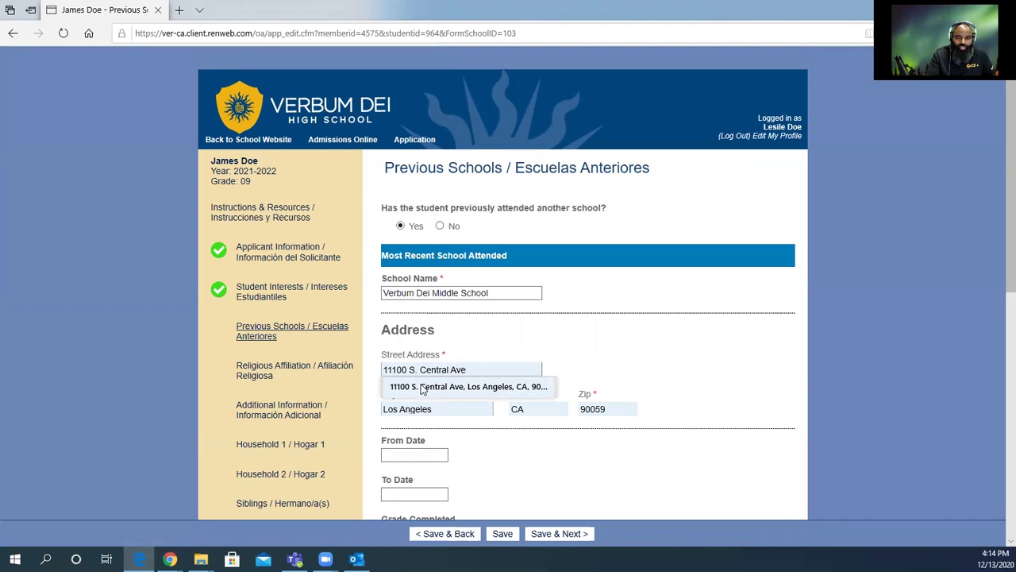
left_click(422, 386)
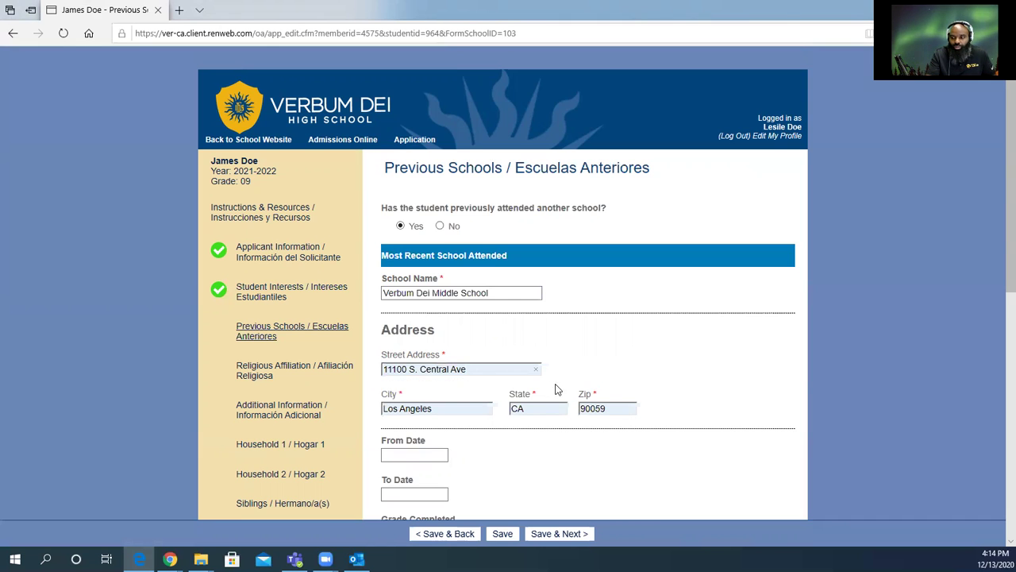
scroll(544, 413, "down", 3)
left_click(396, 232)
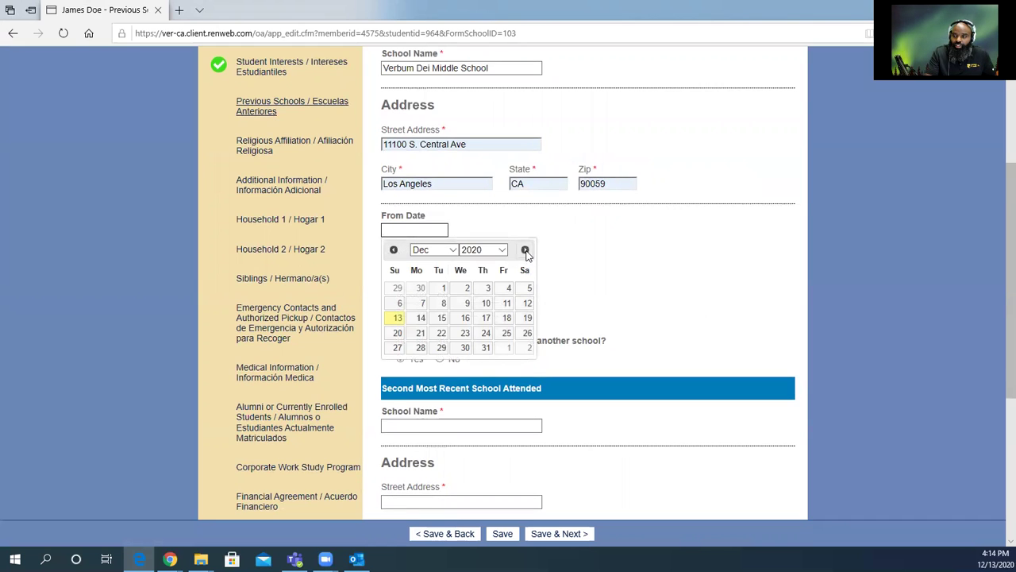
Set the previous school attendance dates from 09/06/2016 to 12/21/2020.
left_click(500, 251)
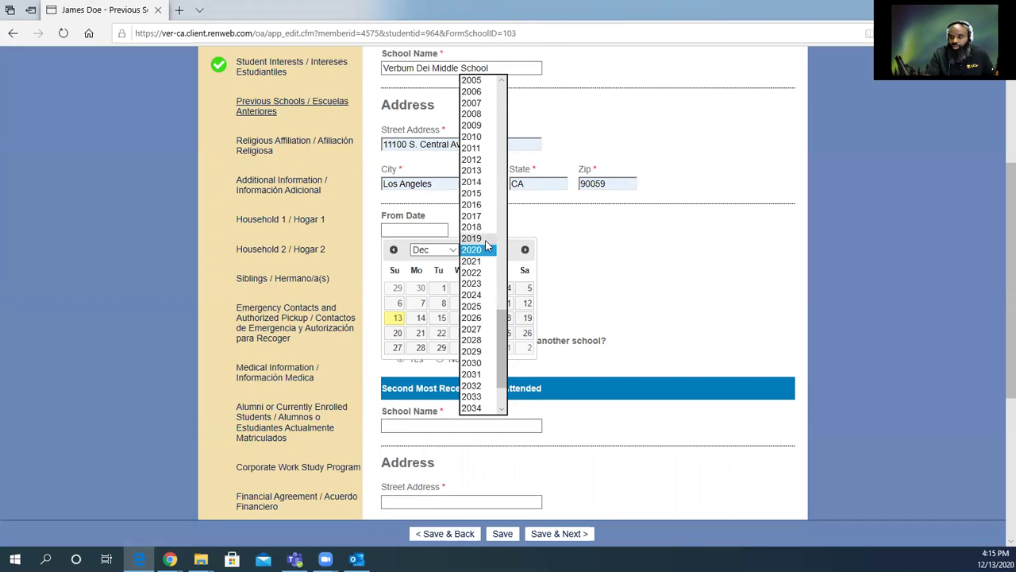
left_click(480, 205)
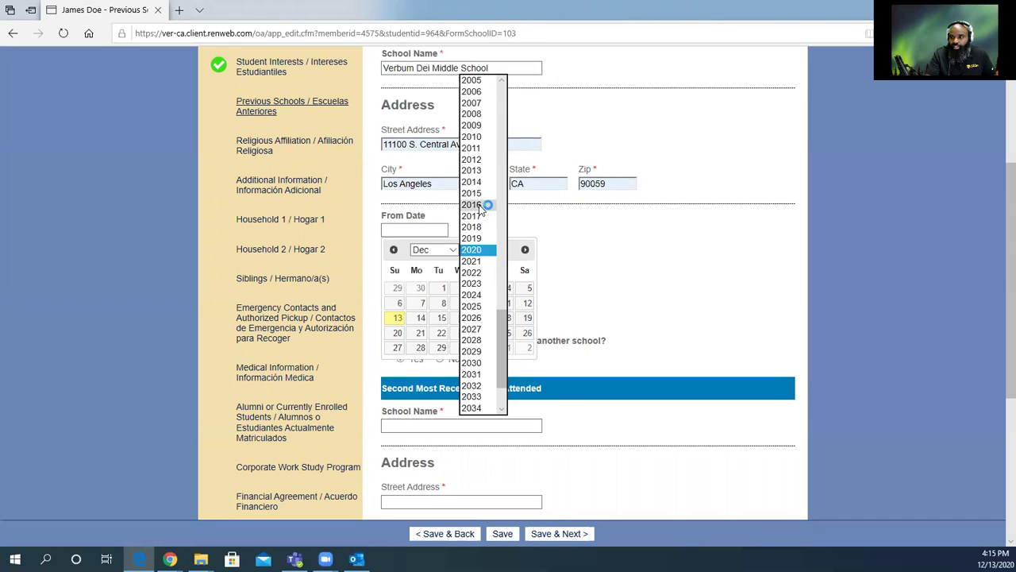
left_click(455, 253)
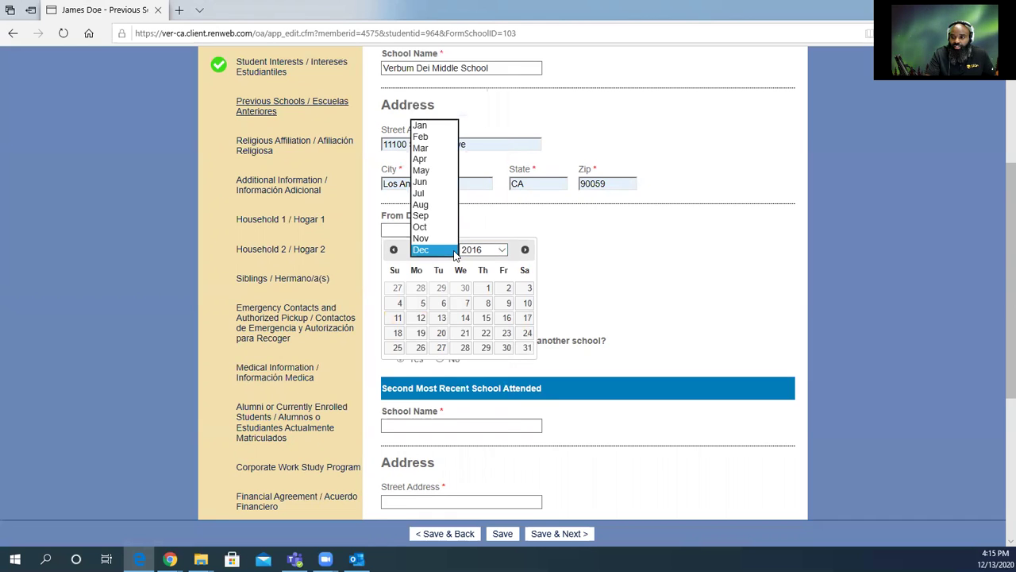
left_click(428, 215)
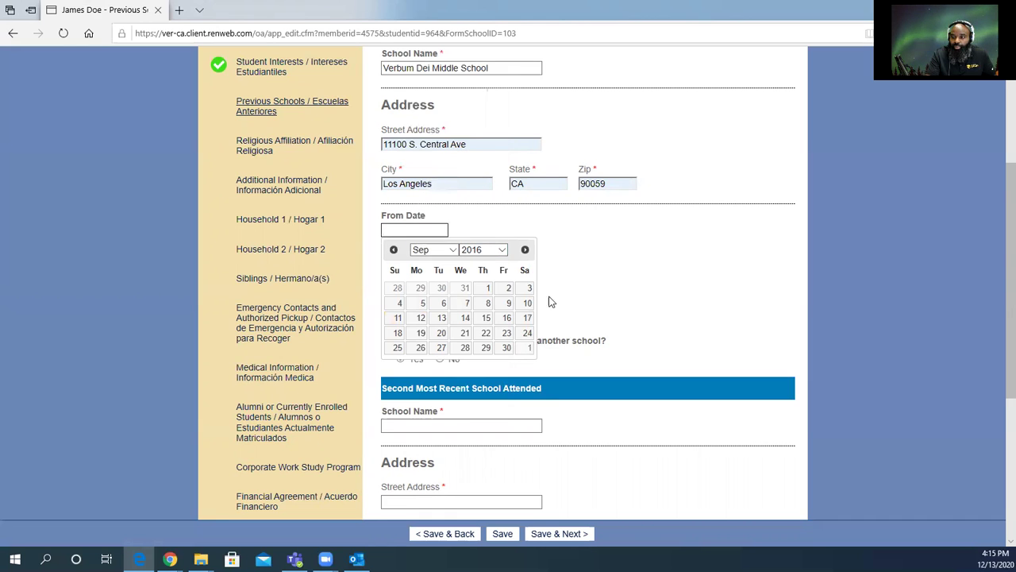
left_click(442, 305)
left_click(435, 271)
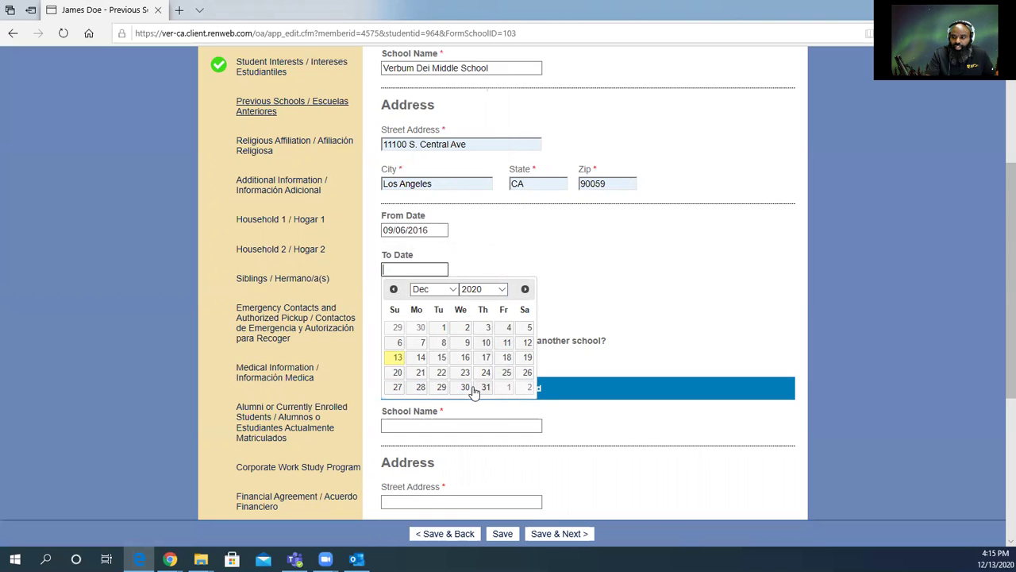
left_click(421, 373)
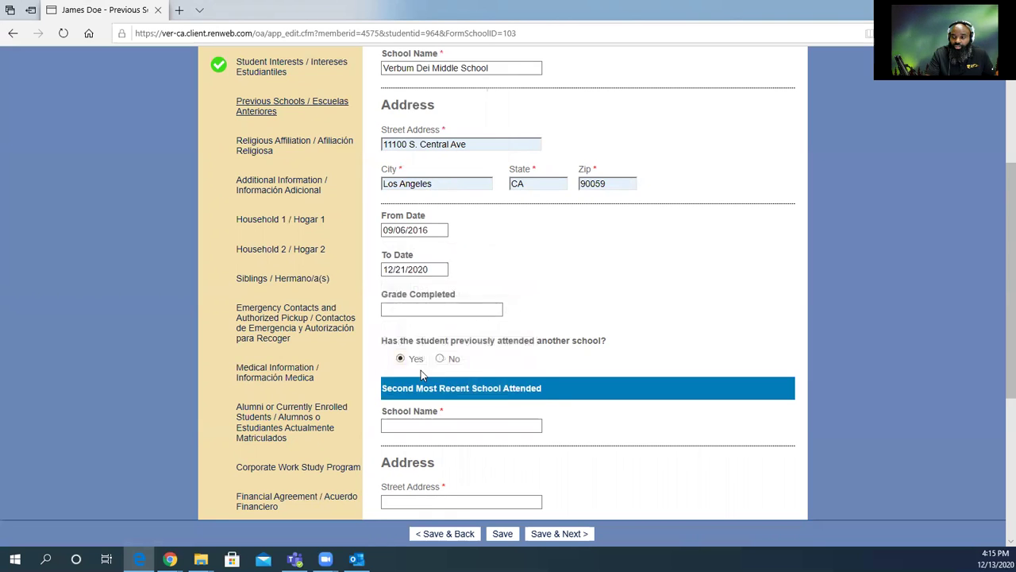
Enter 8th as grade completed, answer No to another school, and save the section.
left_click(431, 308)
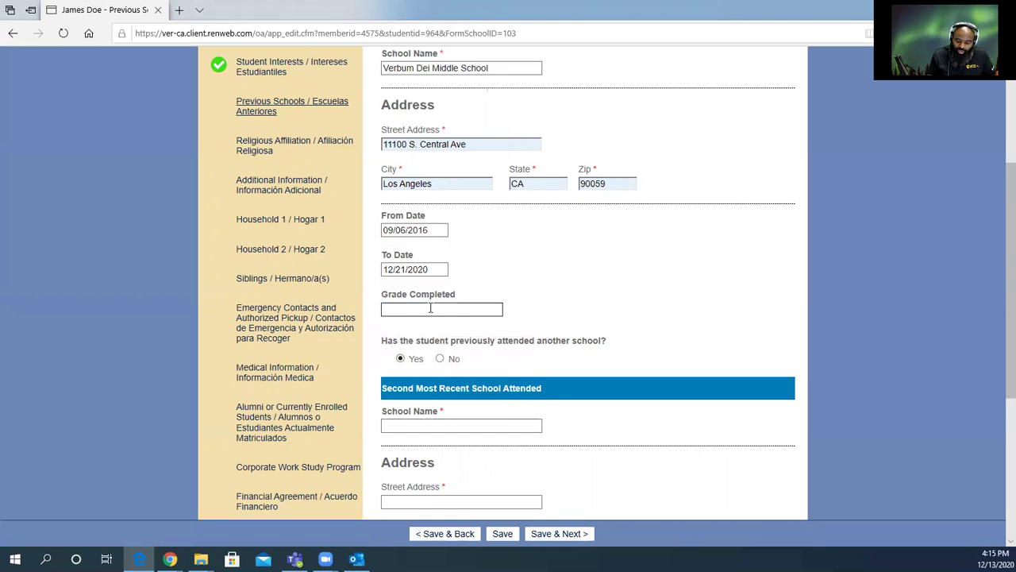
type("8th")
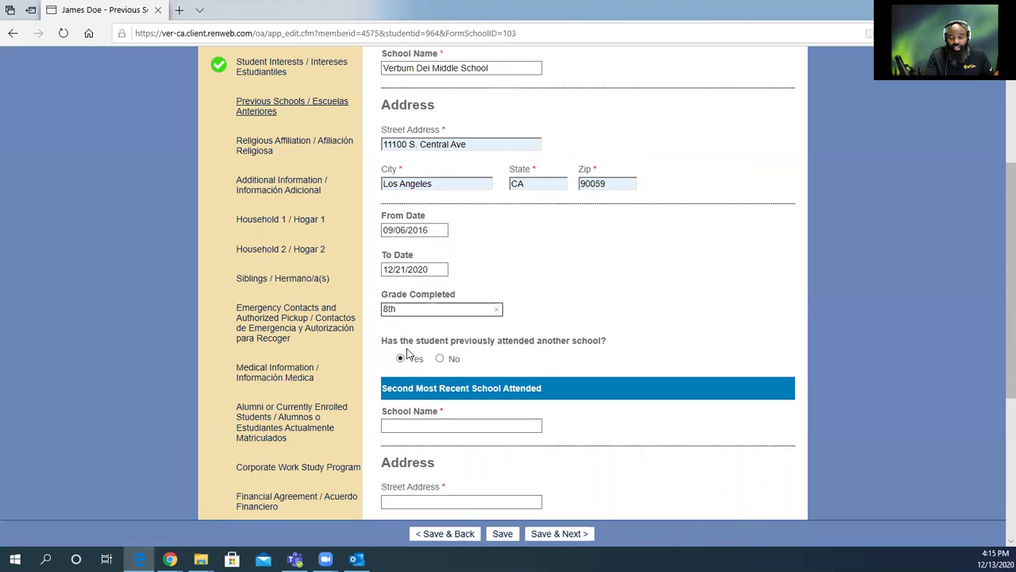
left_click(441, 359)
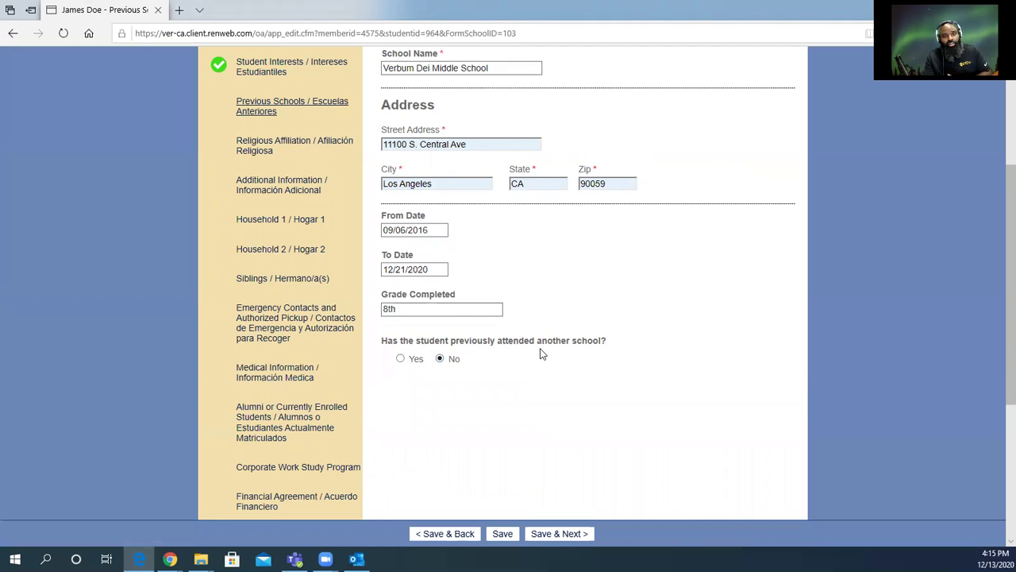
scroll(540, 353, "down", 3)
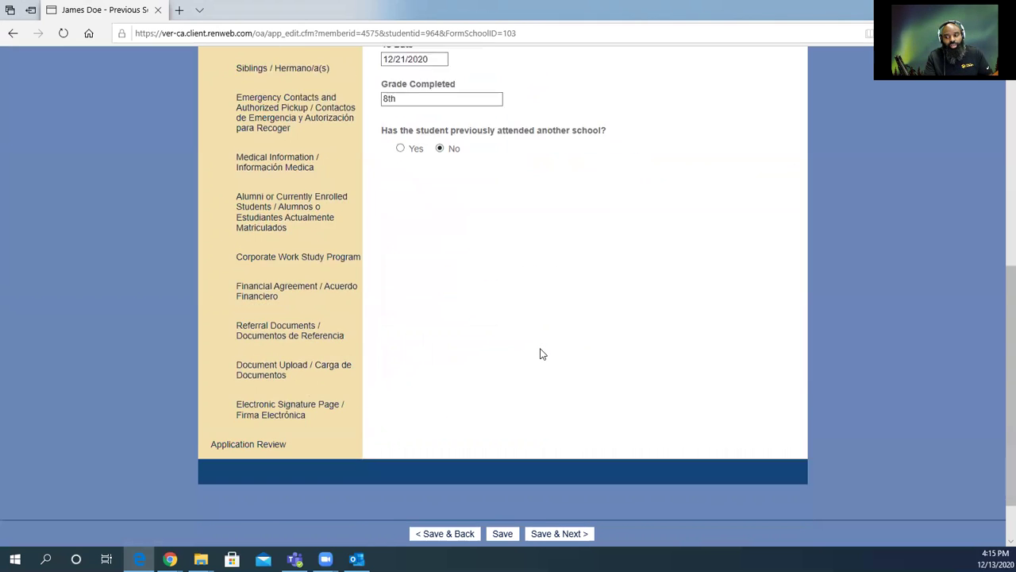
left_click(564, 539)
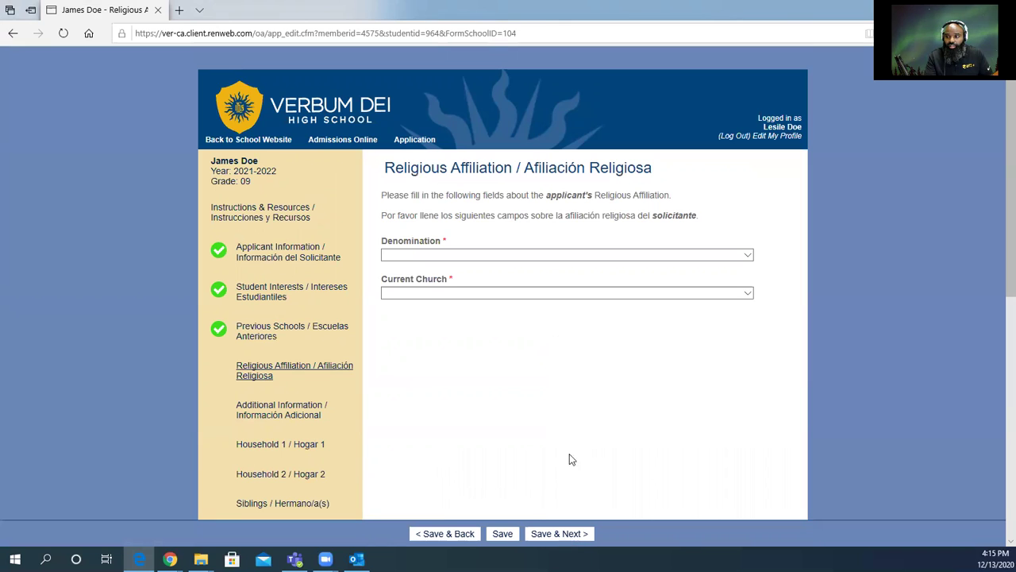
Choose Catholic as the denomination and browse the list of current churches.
left_click(410, 256)
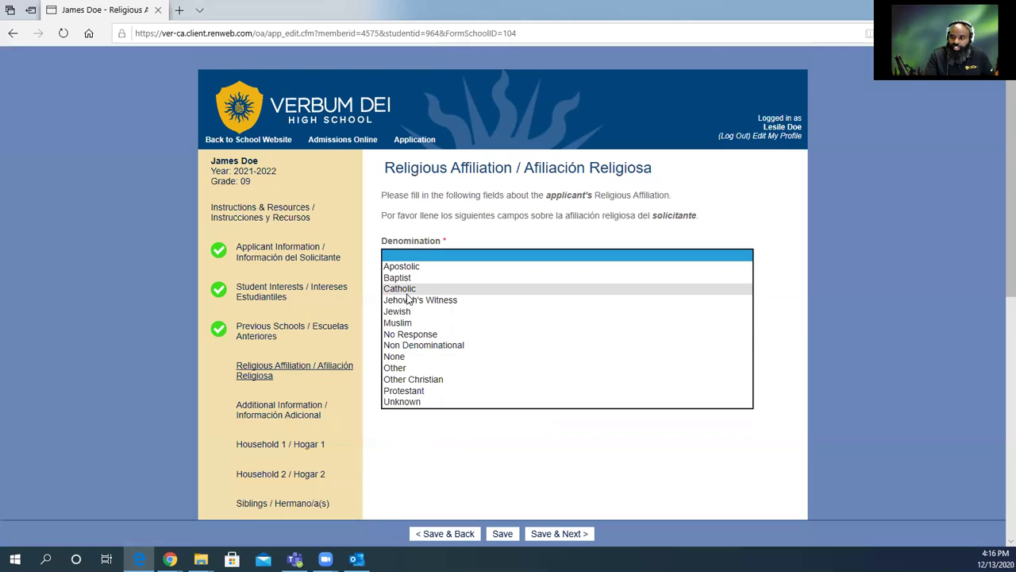
left_click(407, 290)
left_click(409, 294)
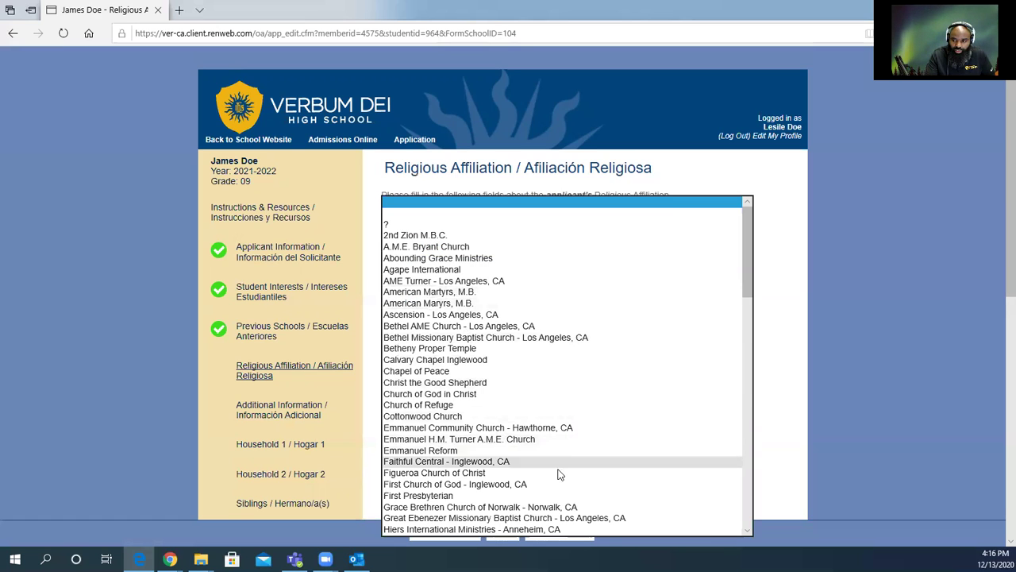
scroll(506, 434, "down", 7)
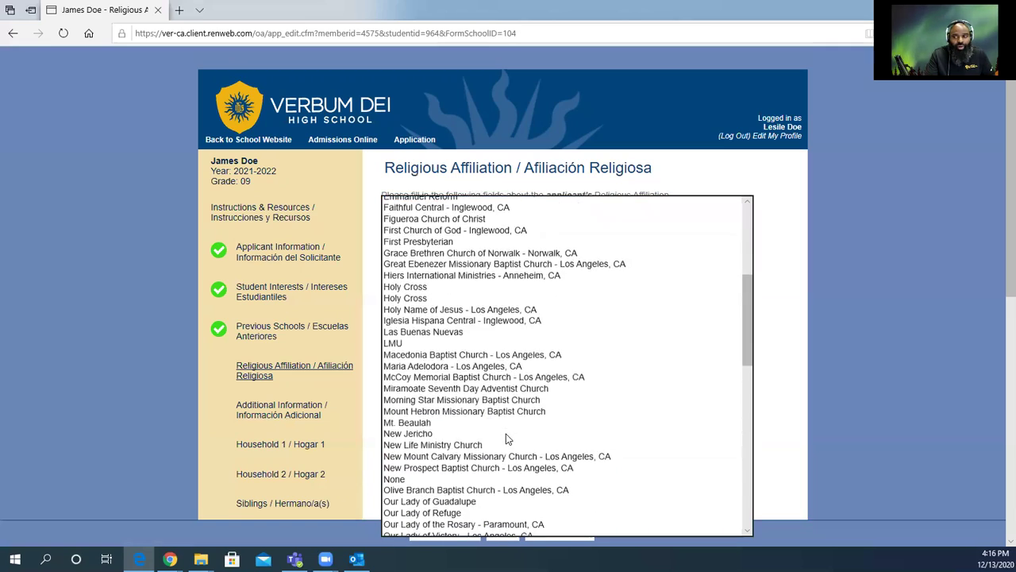
scroll(506, 435, "down", 9)
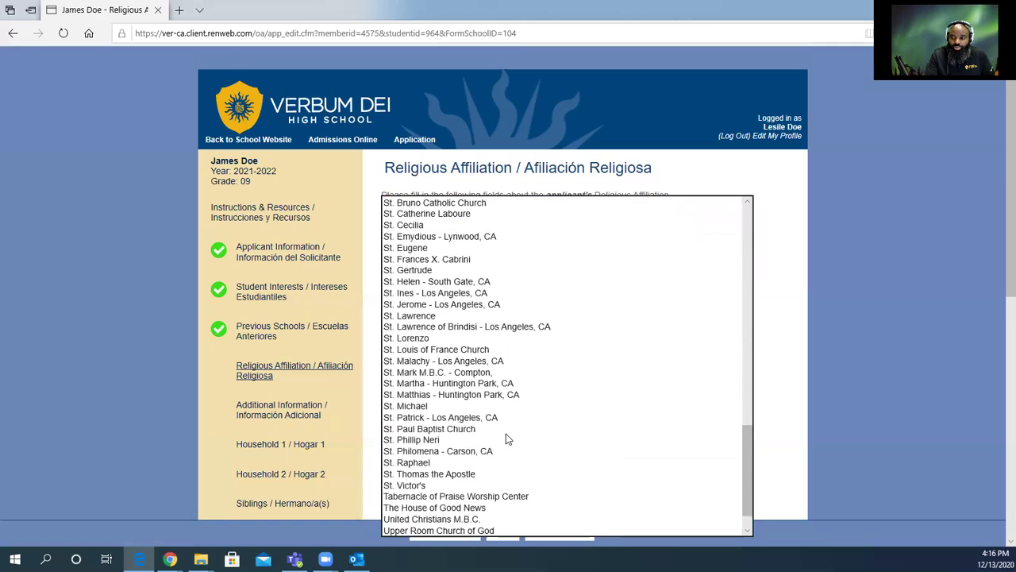
scroll(504, 432, "up", 10)
scroll(501, 429, "up", 8)
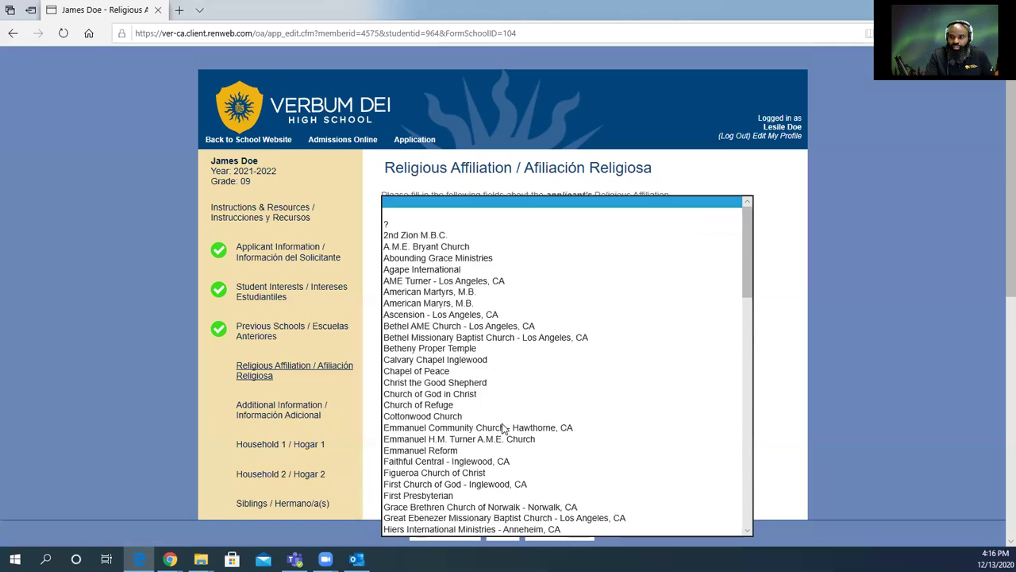
left_click(416, 216)
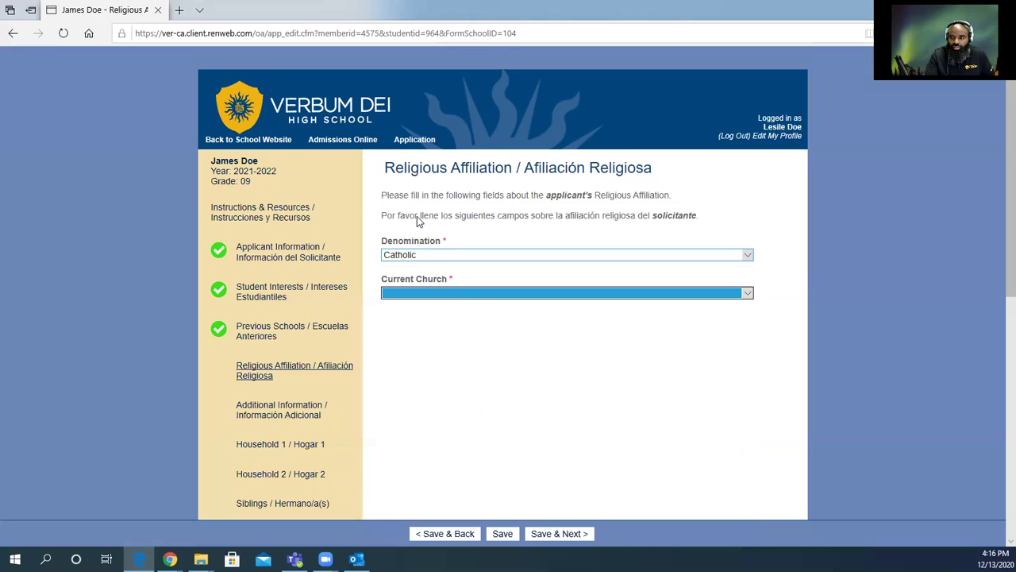
Select Sacred Heart as the current church and save the Religious Affiliation page.
left_click(468, 290)
scroll(480, 384, "down", 15)
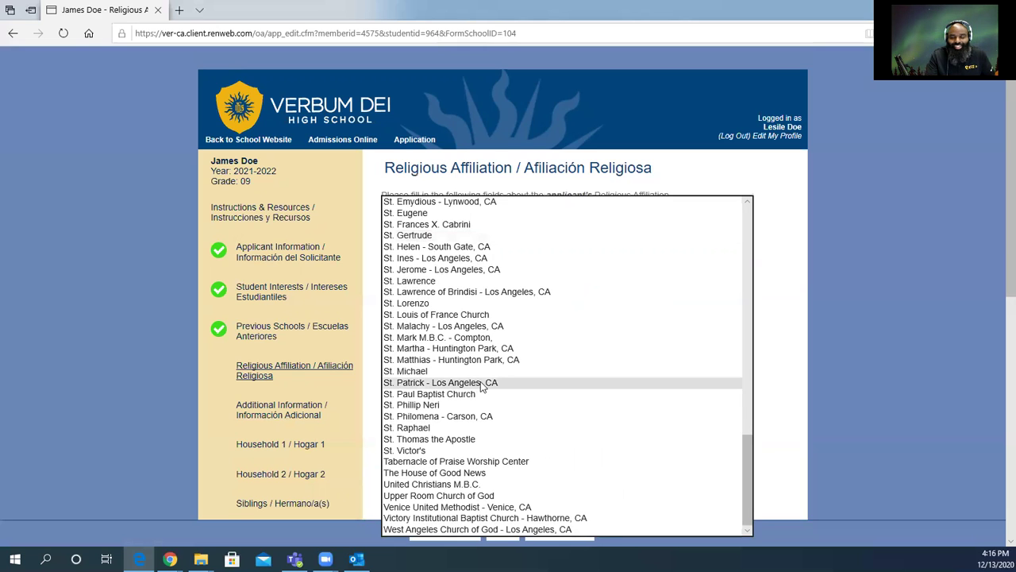
scroll(485, 385, "up", 10)
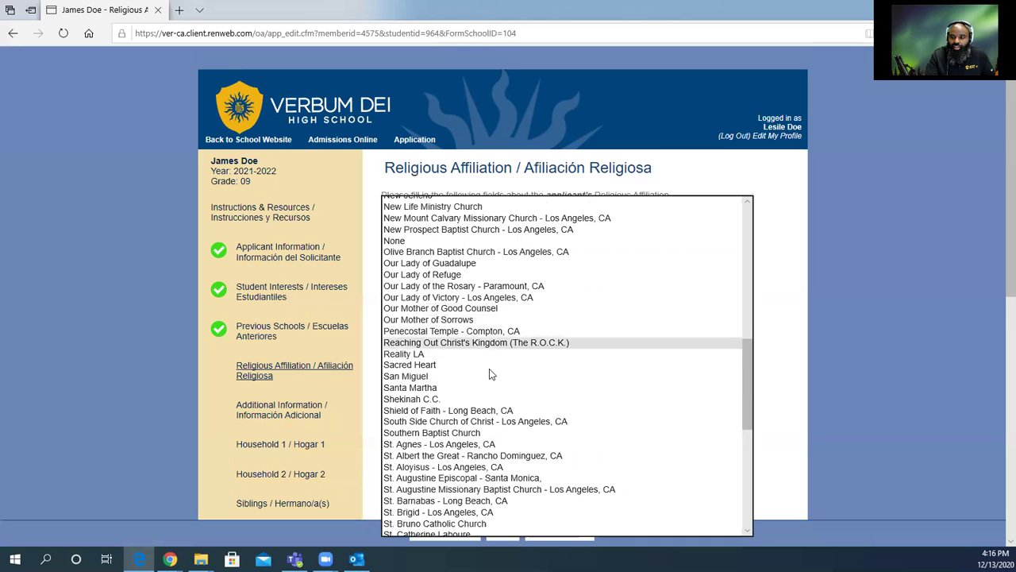
left_click(403, 365)
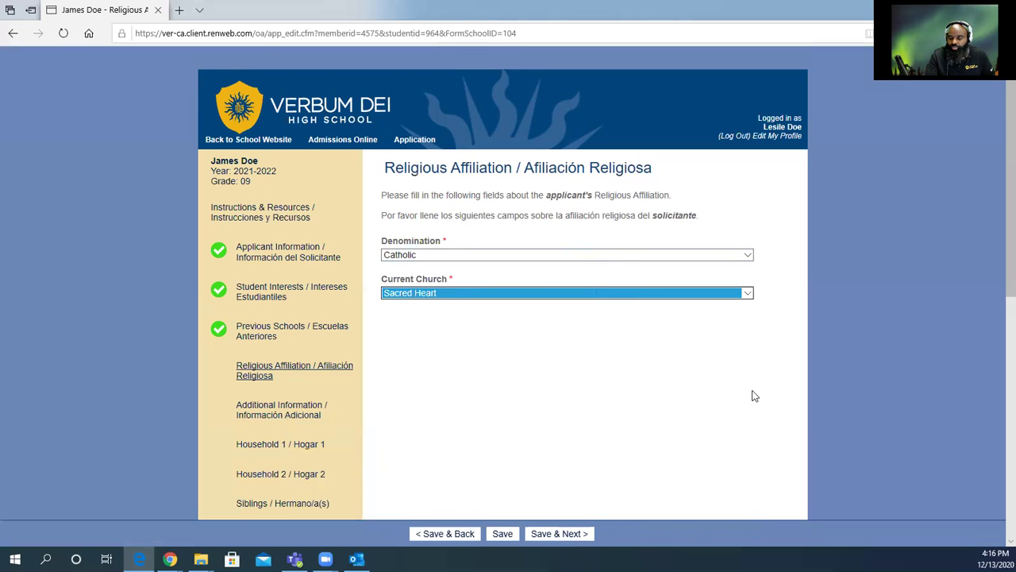
left_click(751, 297)
scroll(627, 314, "up", 10)
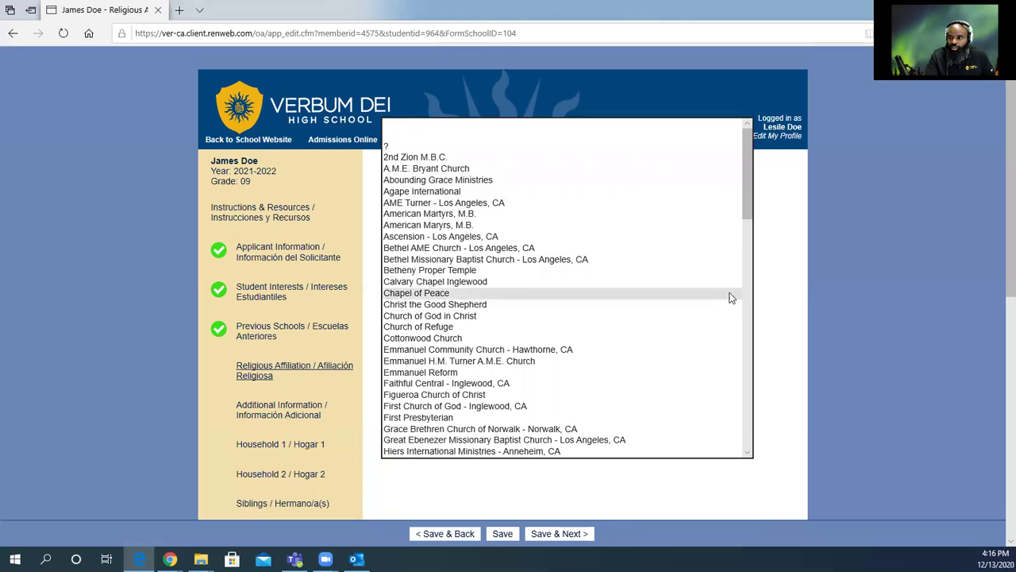
left_click(778, 303)
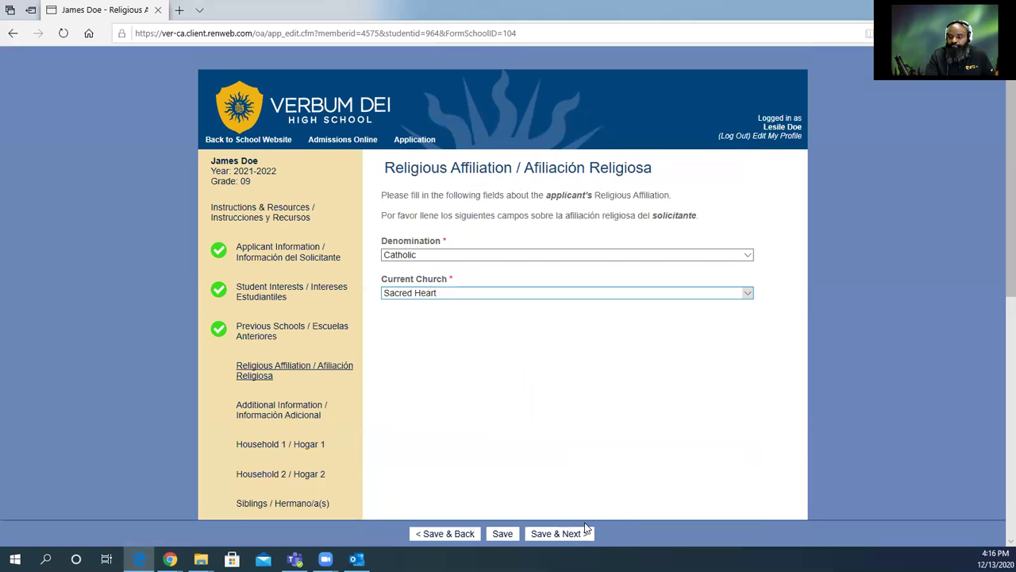
left_click(559, 534)
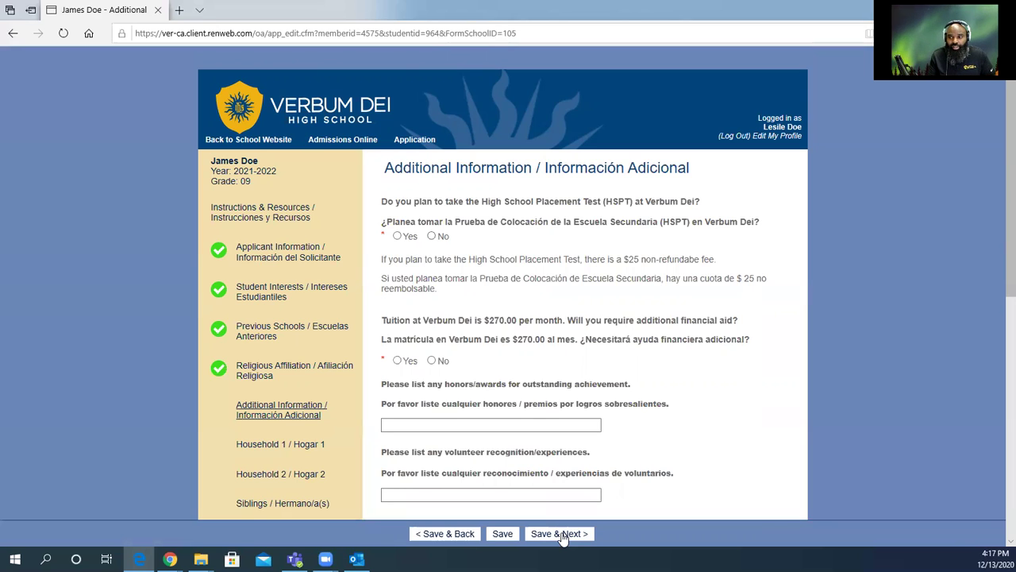
Answer No to planning to take the HSPT at Verbum Dei.
left_click(433, 237)
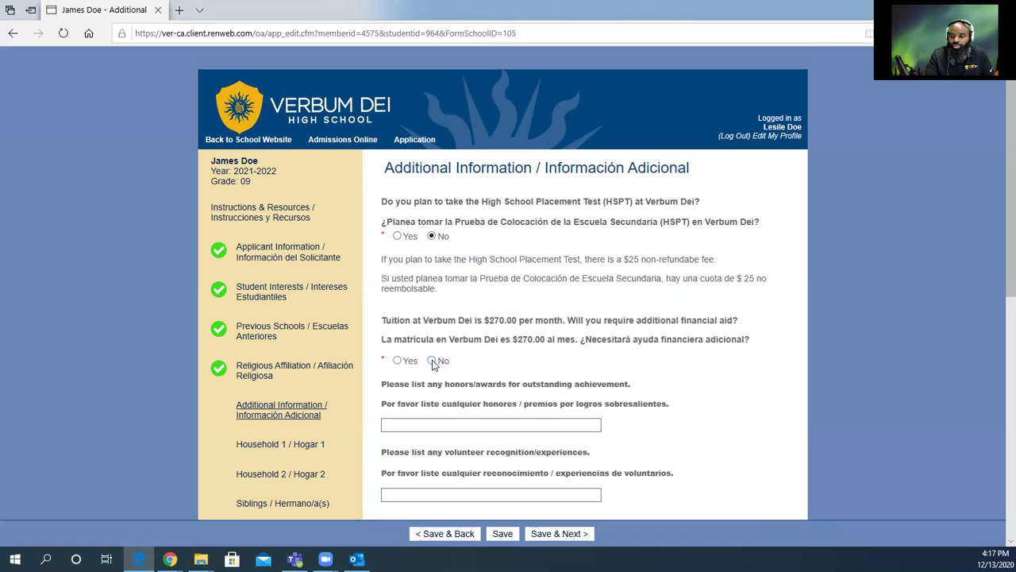
Answer Yes to additional financial aid, tick the volunteer box, and save Additional Information.
left_click(398, 361)
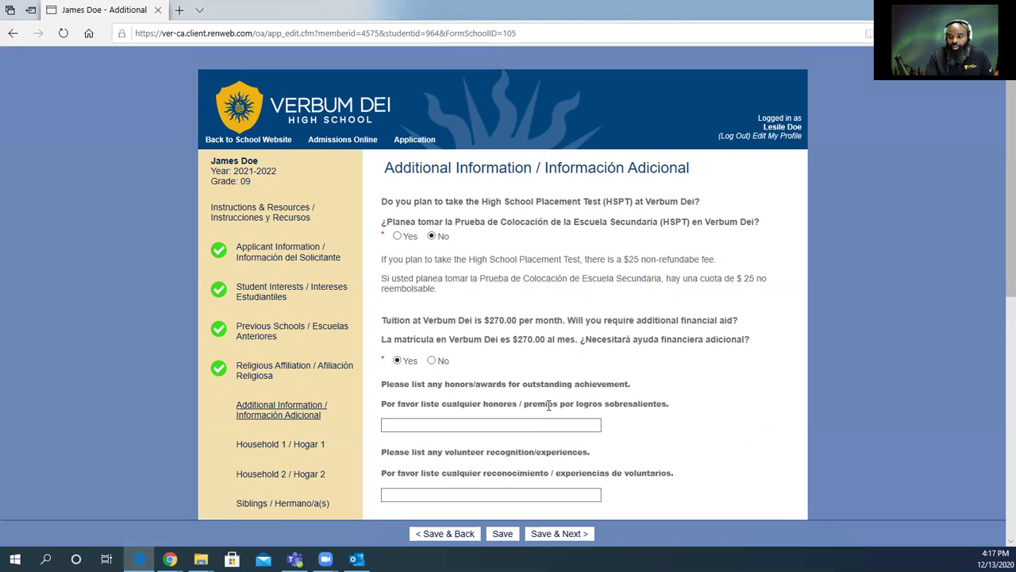
scroll(546, 405, "down", 1)
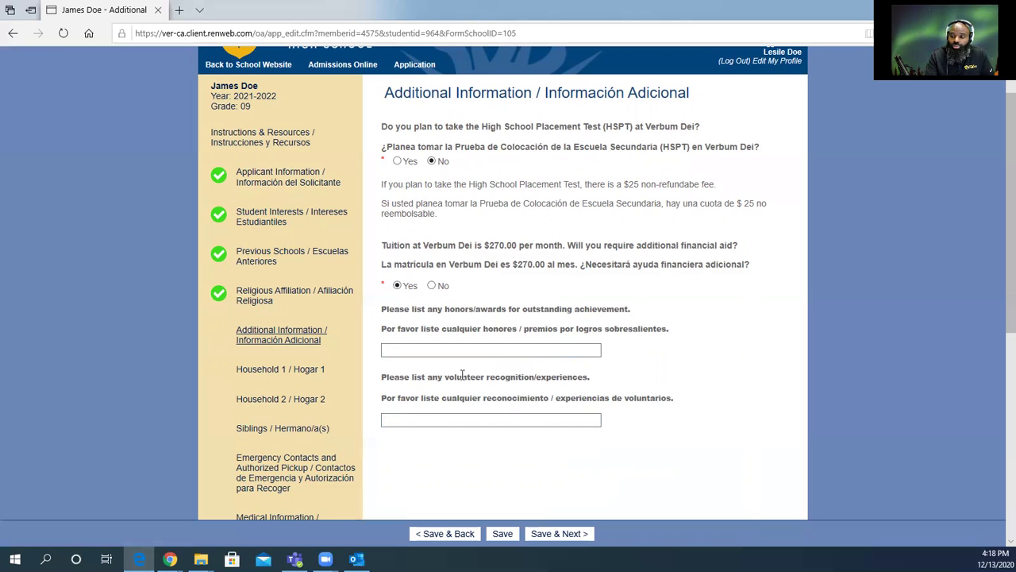
left_click(601, 421)
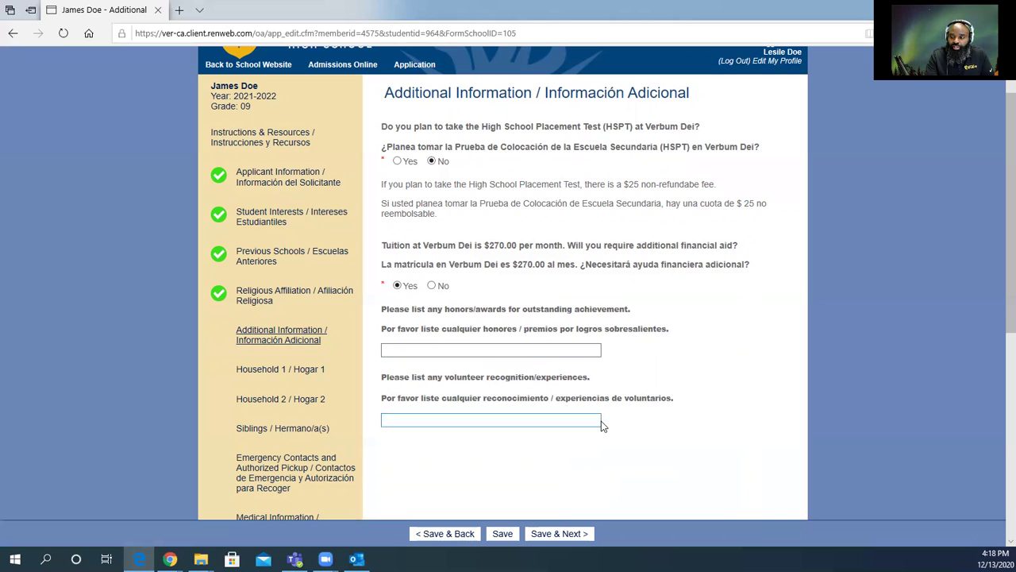
left_click(576, 532)
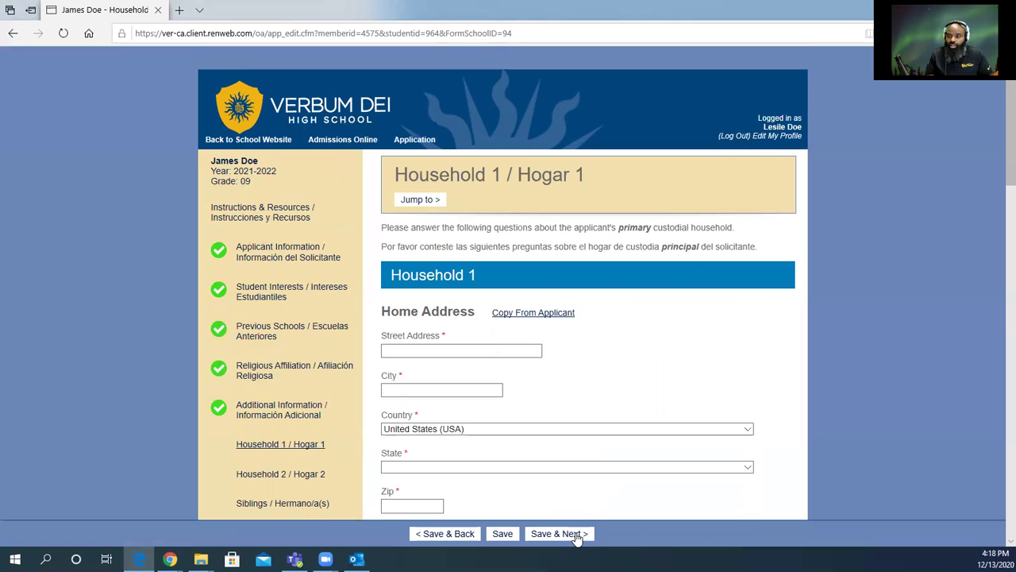
Copy the applicant's home address into Household 1.
left_click(548, 321)
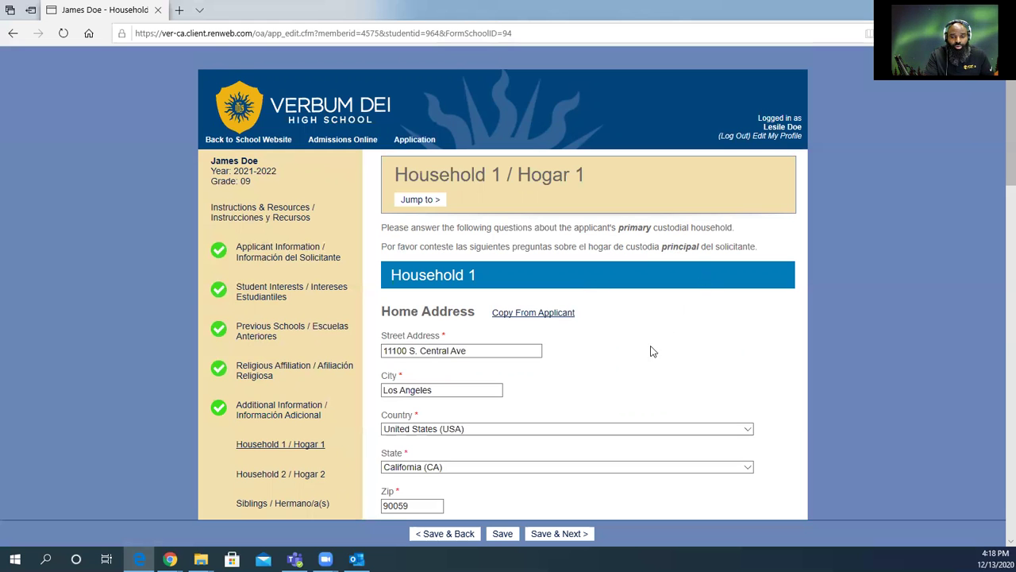
scroll(555, 359, "down", 3)
scroll(556, 360, "up", 3)
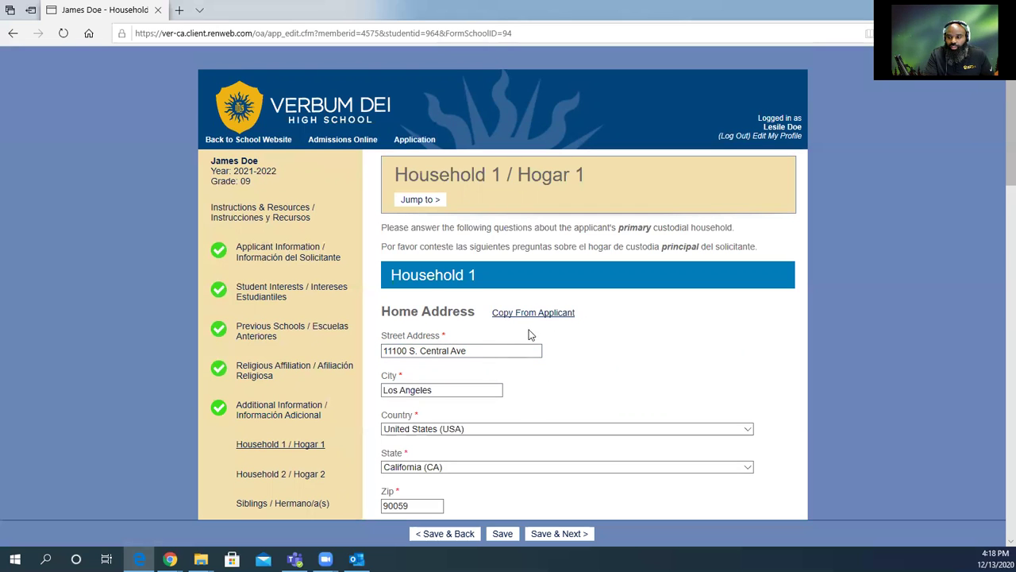
scroll(562, 382, "down", 3)
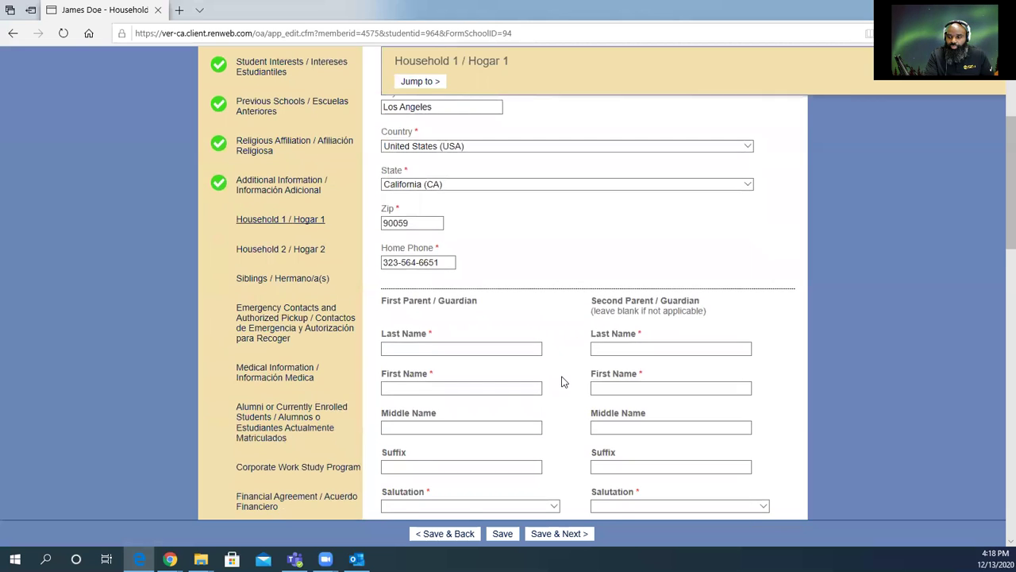
scroll(561, 382, "down", 1)
Autofill the first parent's last and first names and e-mails.
left_click(409, 274)
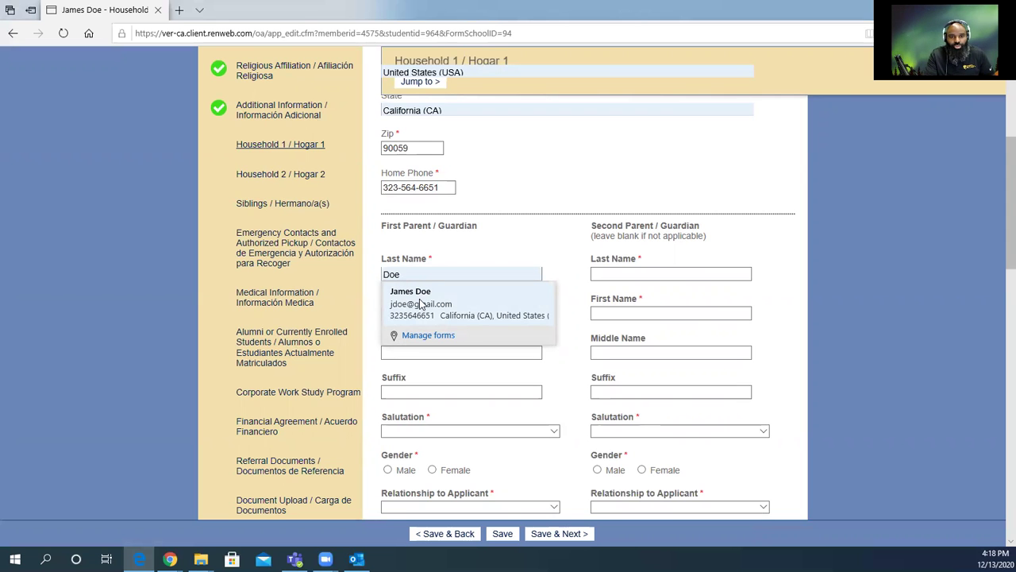
left_click(421, 306)
scroll(499, 359, "down", 4)
scroll(497, 366, "up", 4)
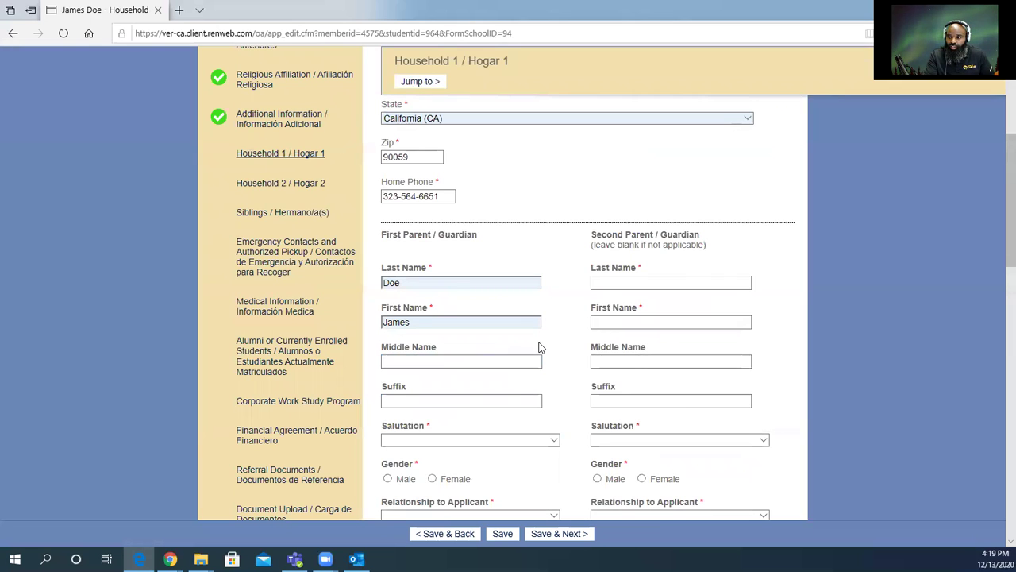
Autofill the second parent's names, then retype the second parent's first name.
left_click(609, 282)
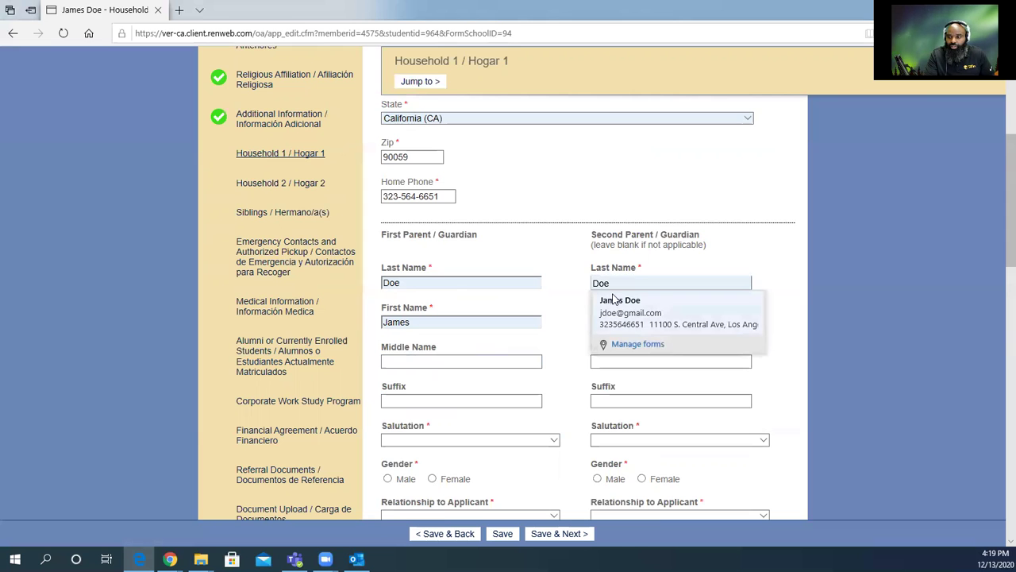
left_click(613, 304)
scroll(619, 334, "down", 4)
scroll(628, 357, "up", 5)
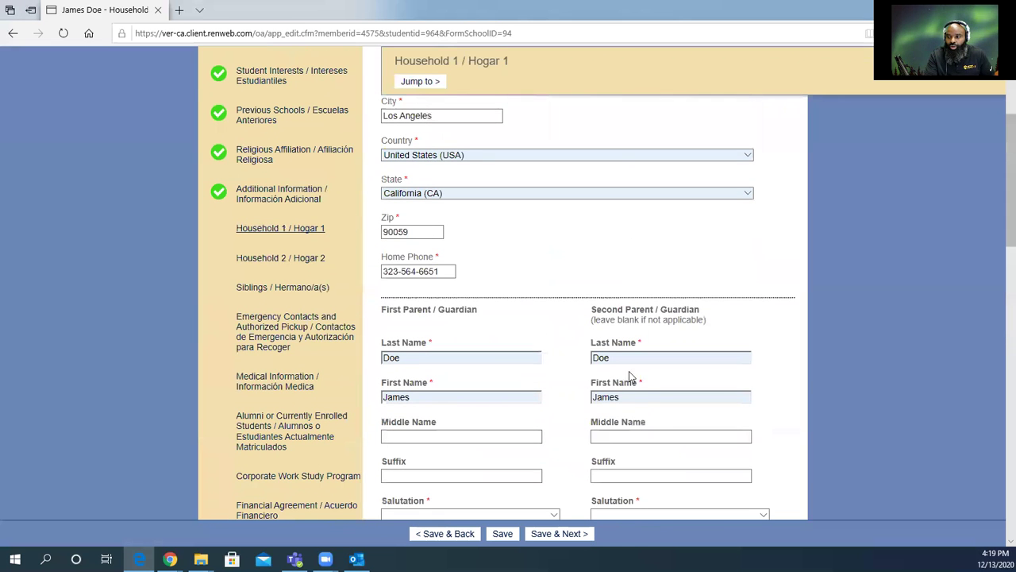
left_click_drag(628, 397, 522, 391)
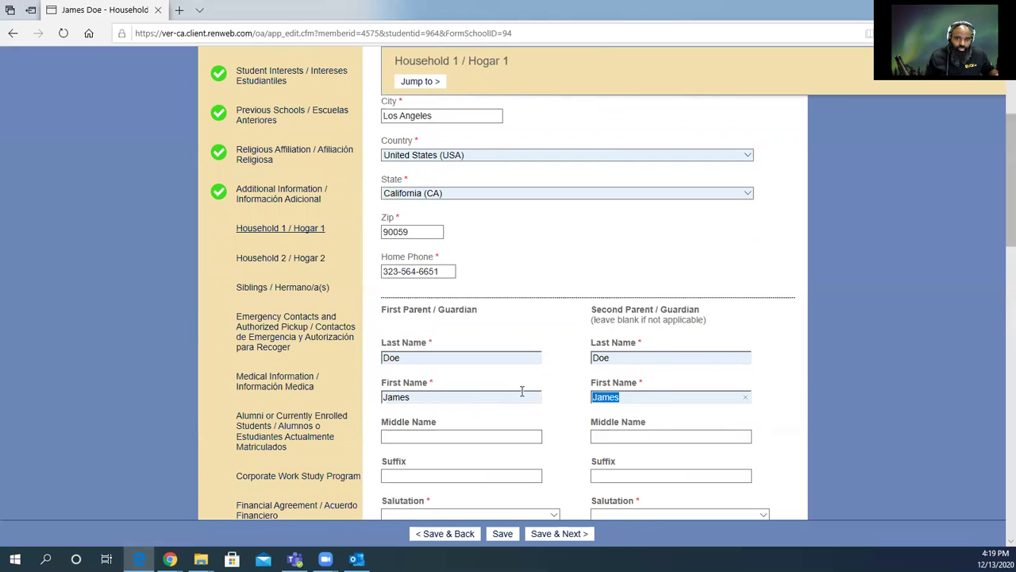
type("Lesile")
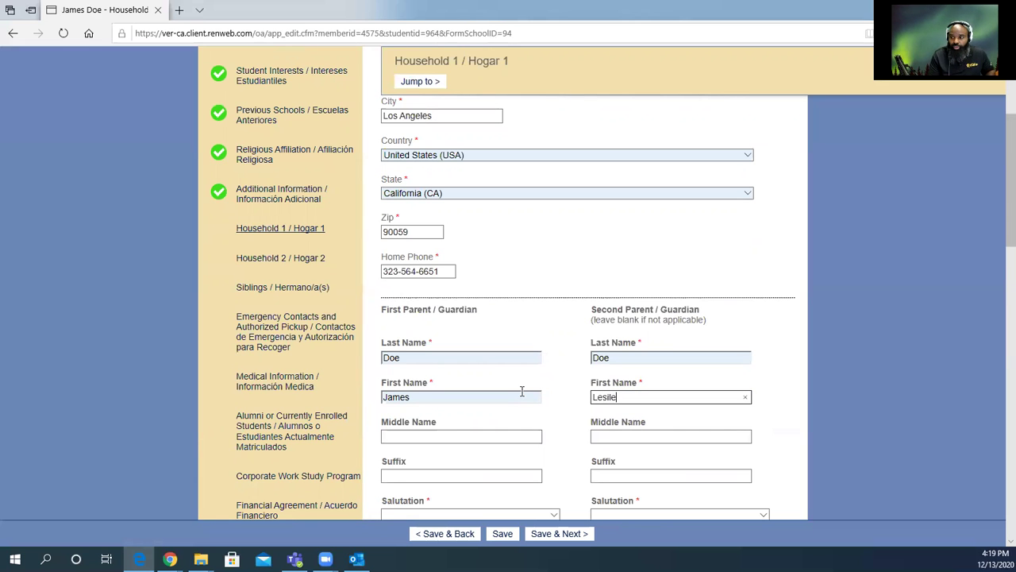
scroll(526, 401, "down", 1)
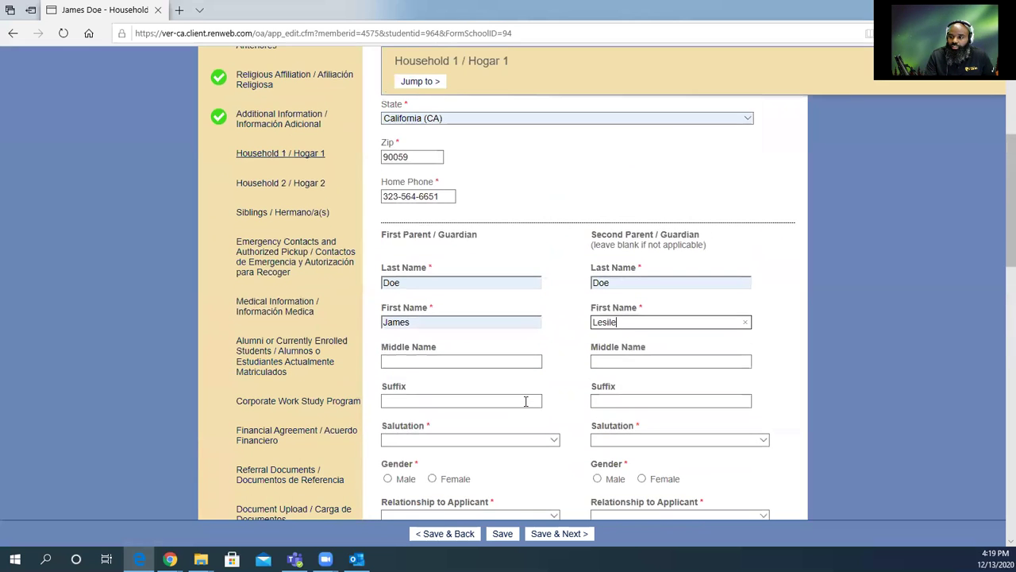
scroll(526, 403, "down", 1)
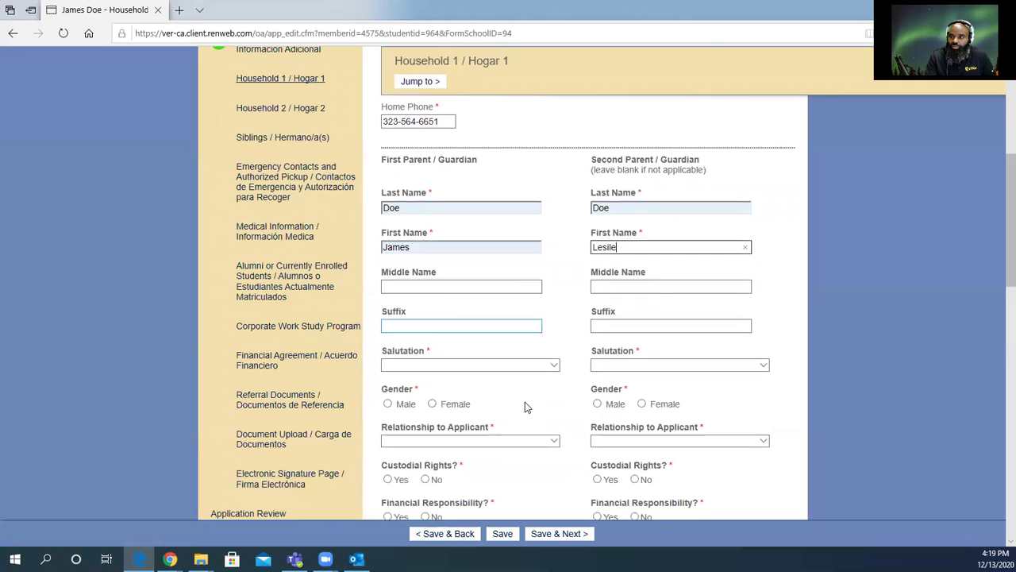
Give the first parent salutation Mr. with suffix Sr, and the second parent Mrs.
left_click(552, 366)
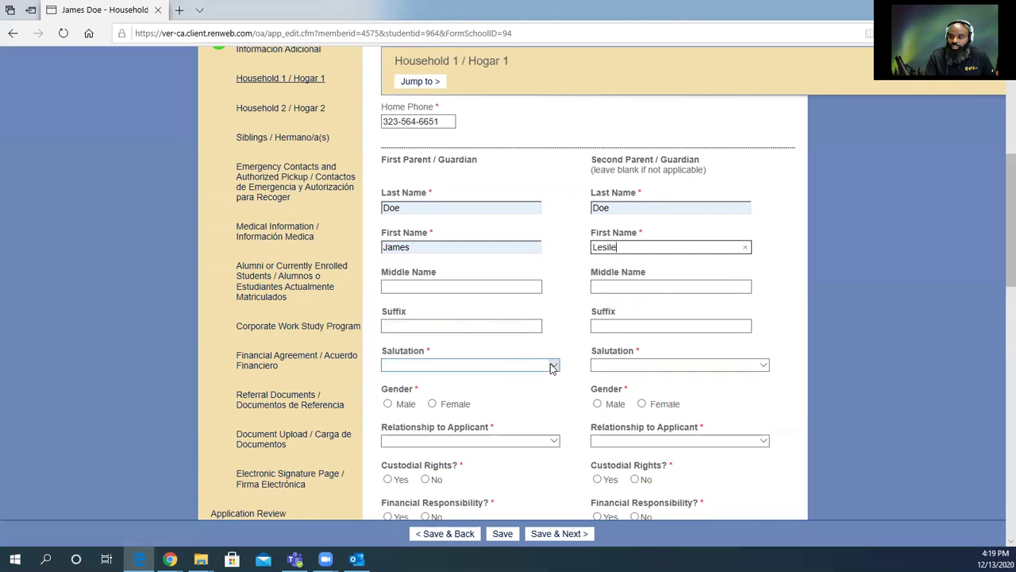
left_click(552, 366)
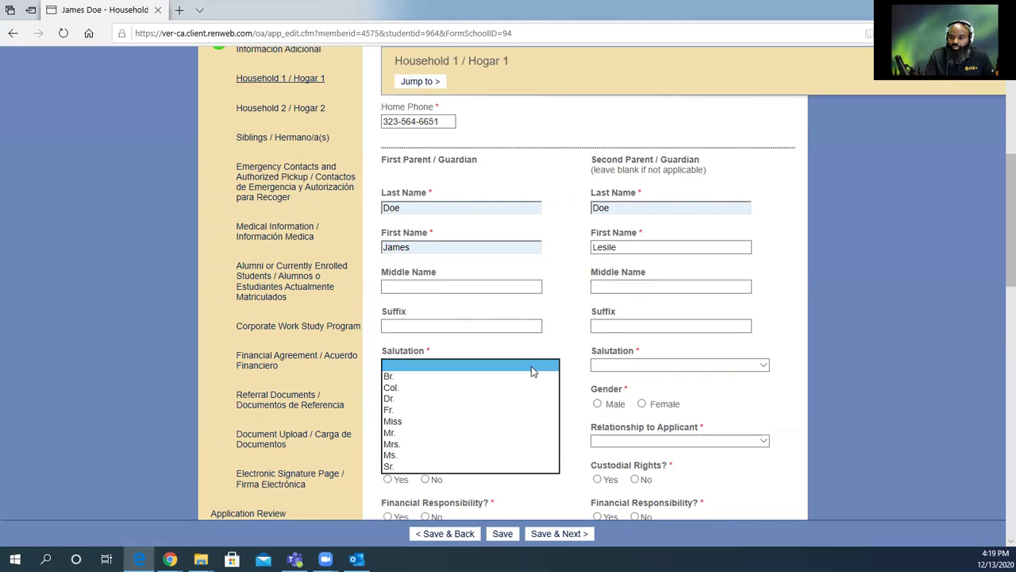
left_click(420, 435)
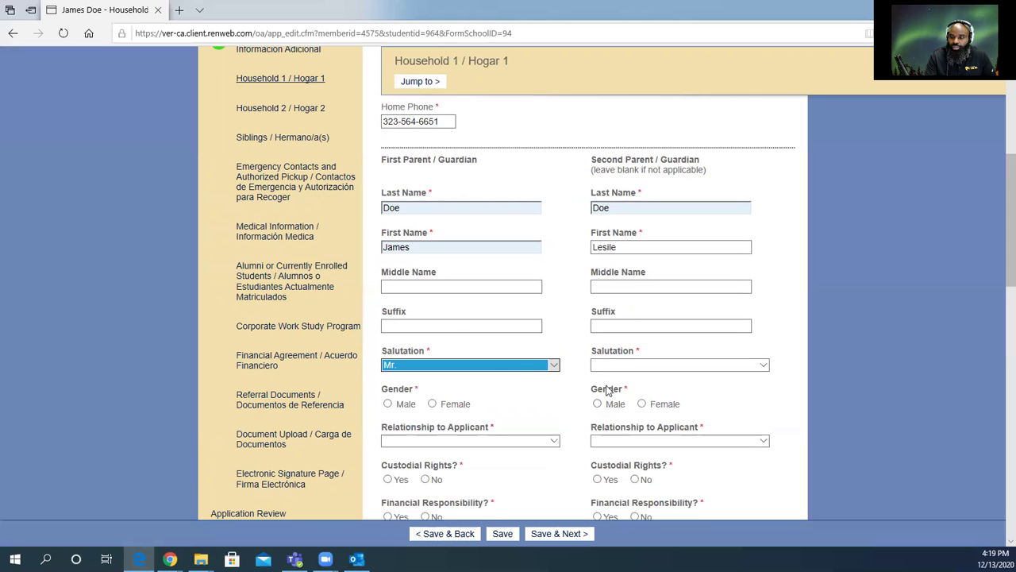
left_click(456, 326)
type("Sr")
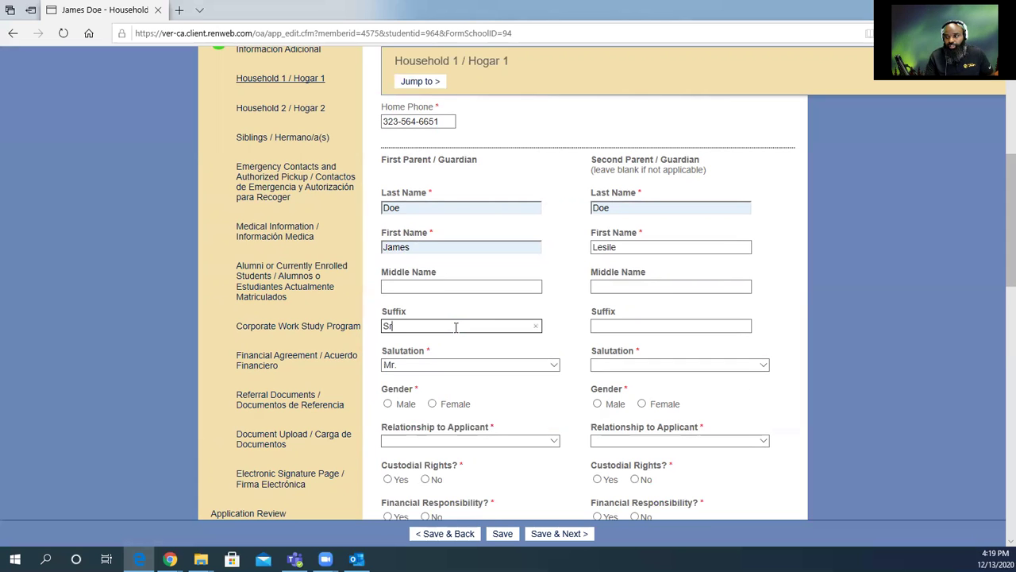
left_click(658, 367)
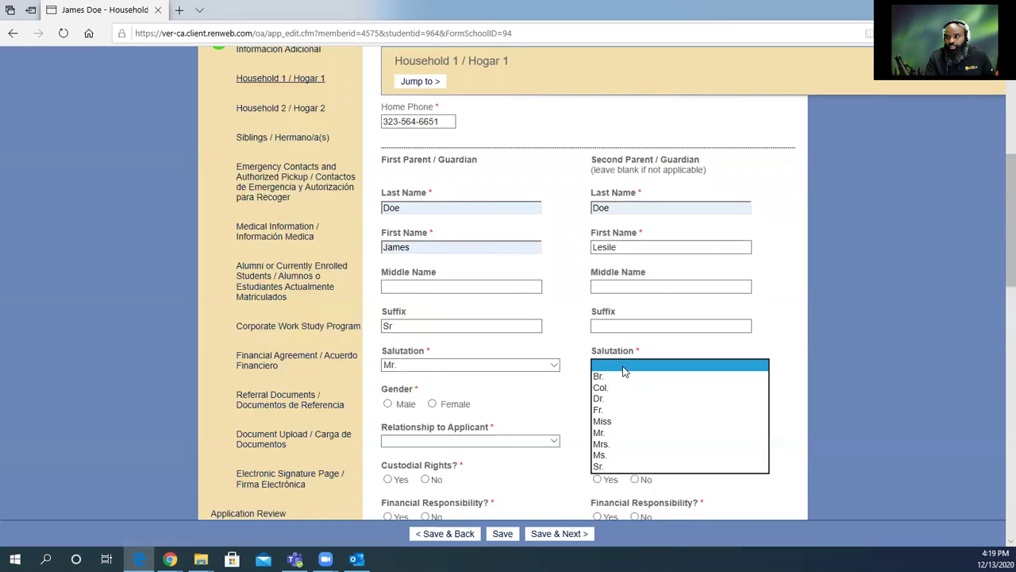
left_click(627, 444)
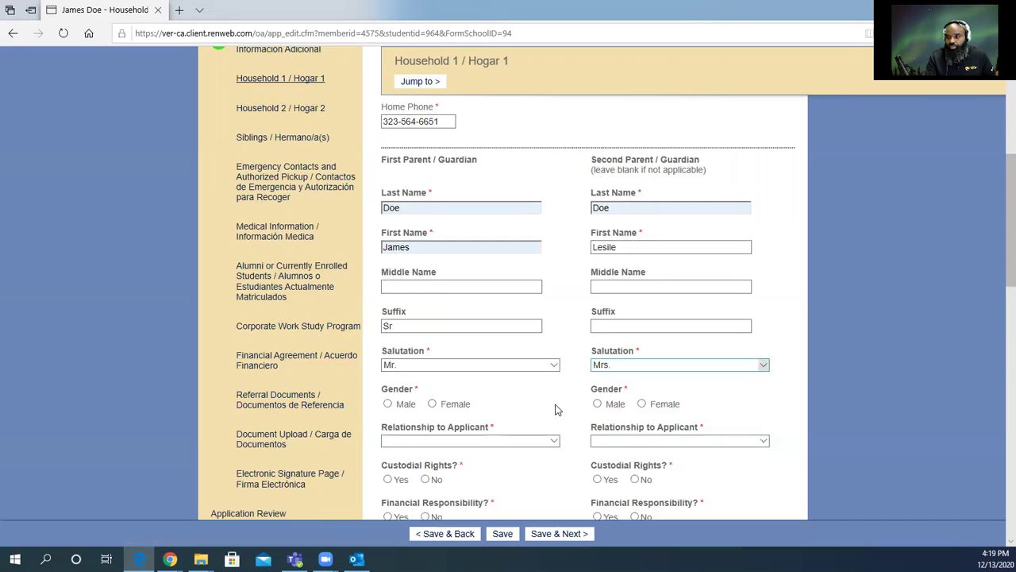
scroll(553, 406, "down", 2)
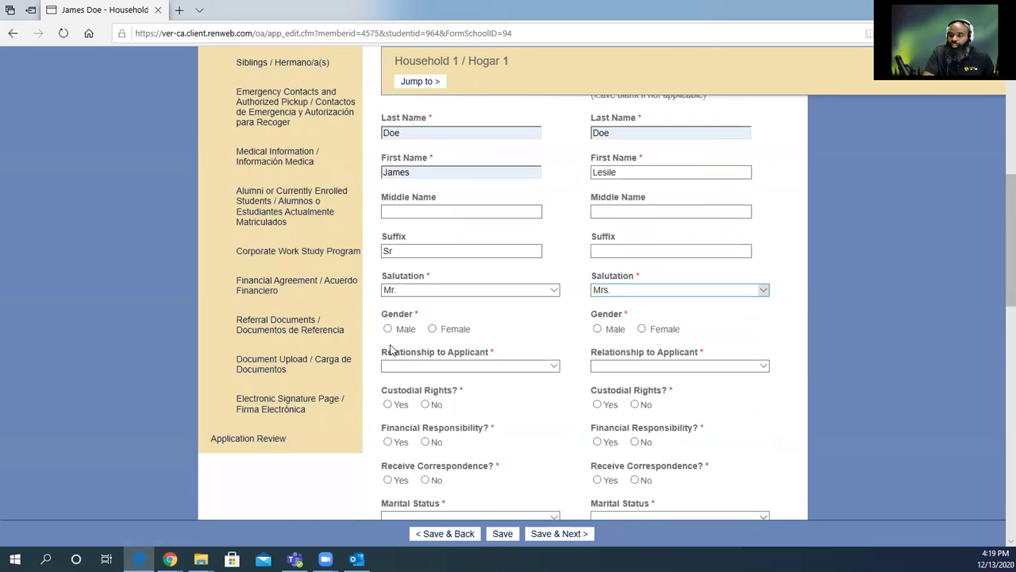
Mark the first parent Male, Father and the second parent Female, Mother.
left_click(387, 329)
left_click(642, 330)
left_click(553, 366)
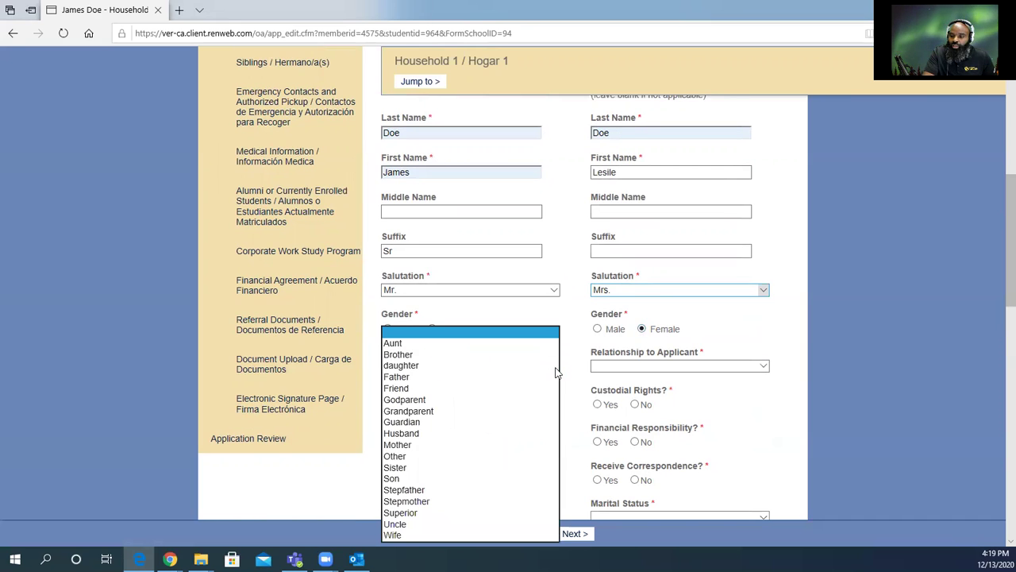
left_click(396, 377)
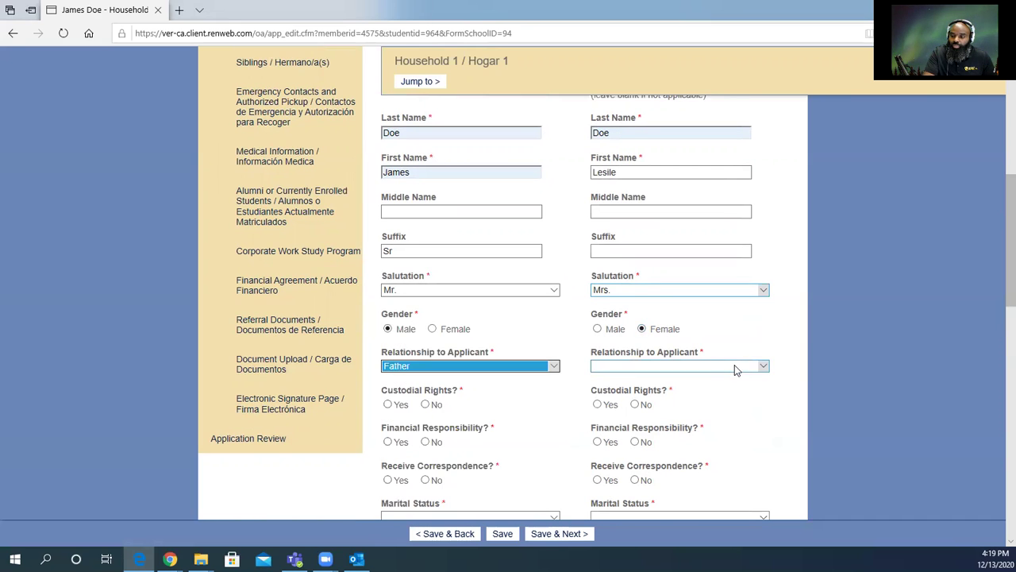
left_click(718, 367)
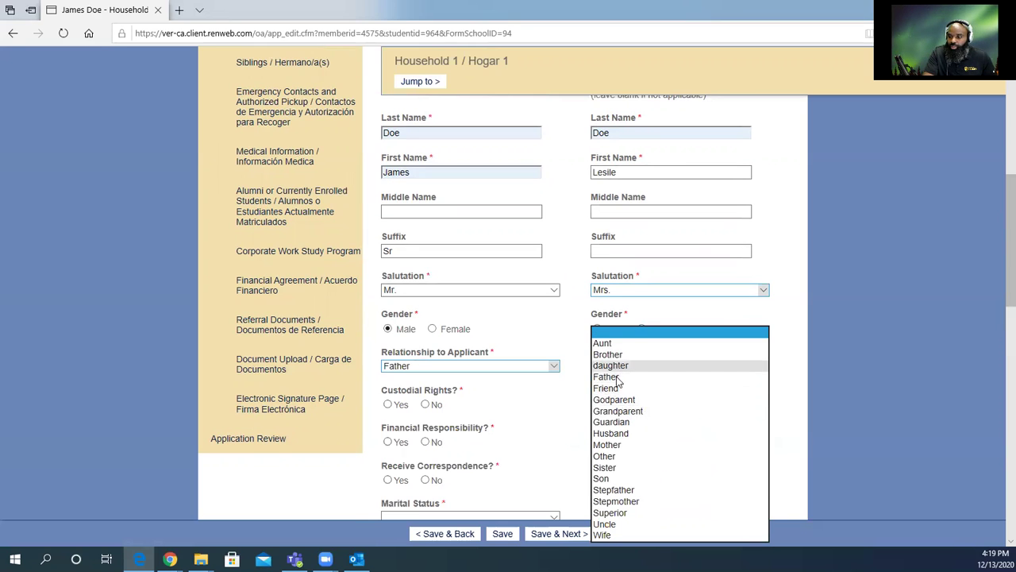
left_click(611, 445)
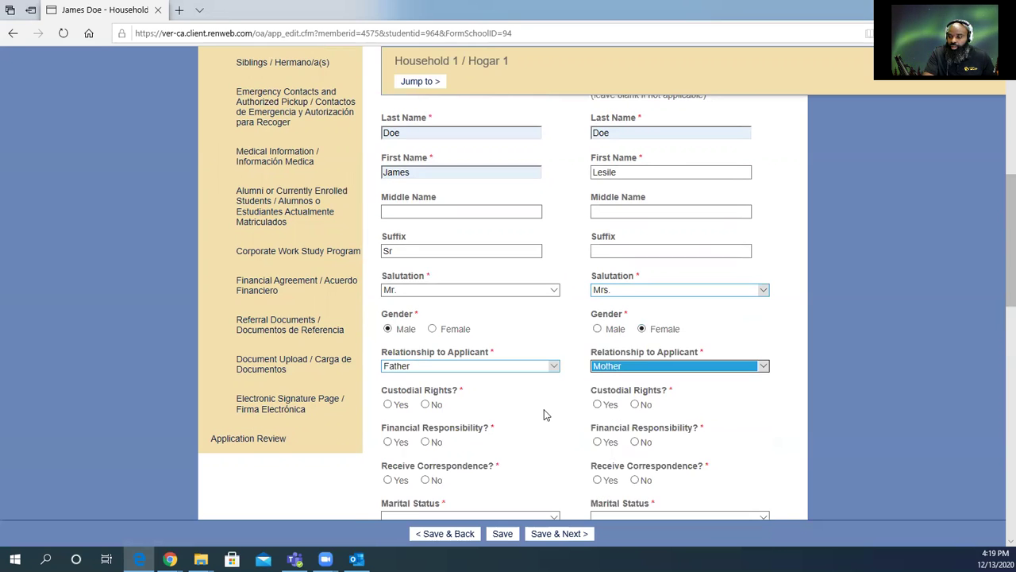
scroll(493, 410, "down", 2)
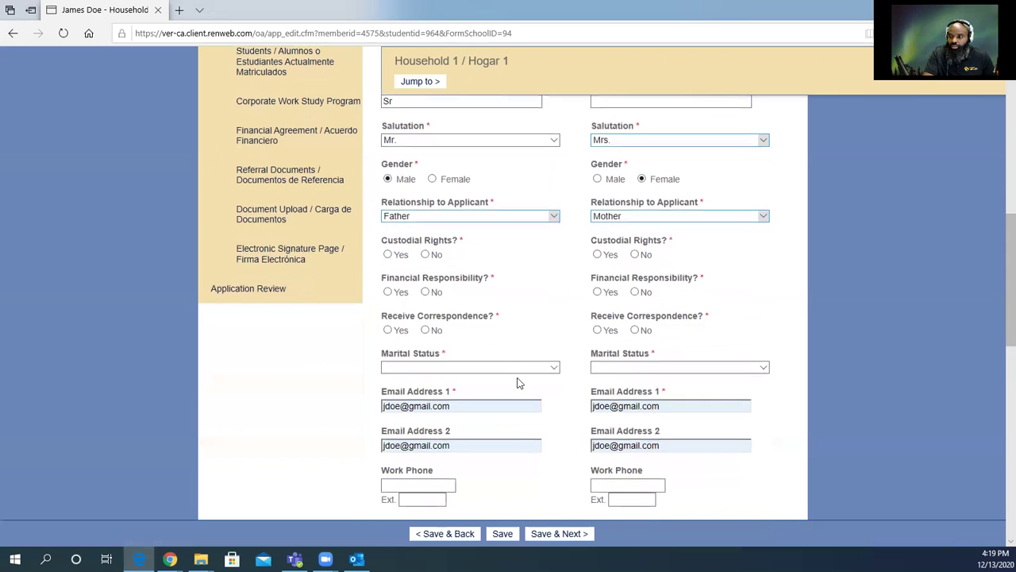
Answer Yes for custody, correspondence and financial responsibility for both parents.
left_click(389, 254)
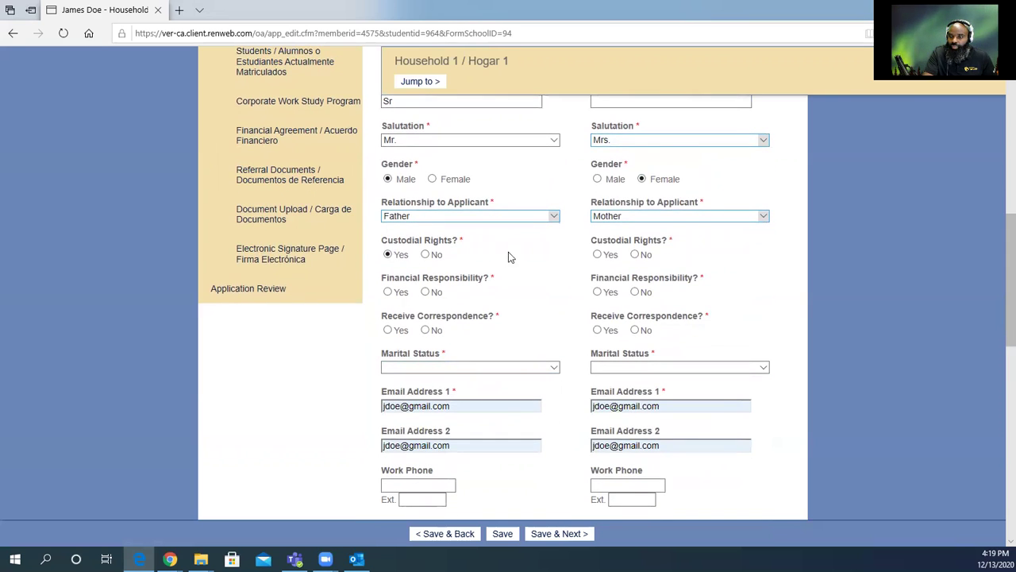
left_click(598, 255)
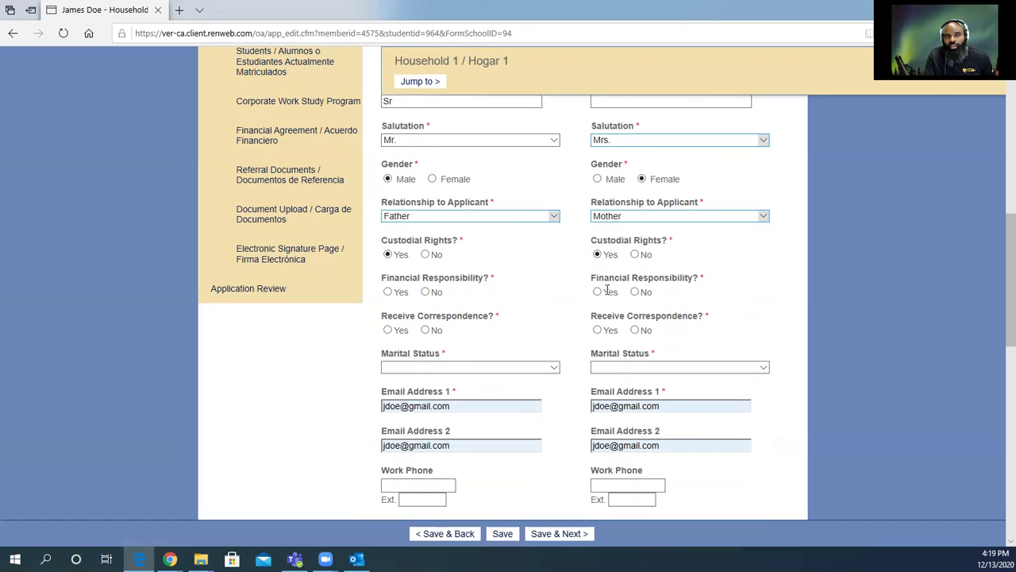
left_click(598, 331)
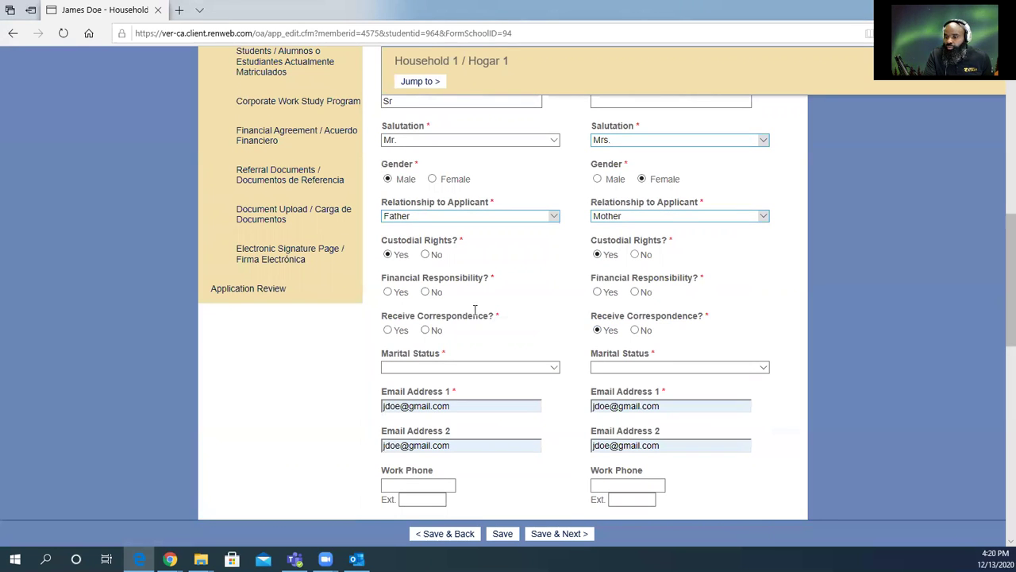
left_click(388, 331)
left_click(387, 292)
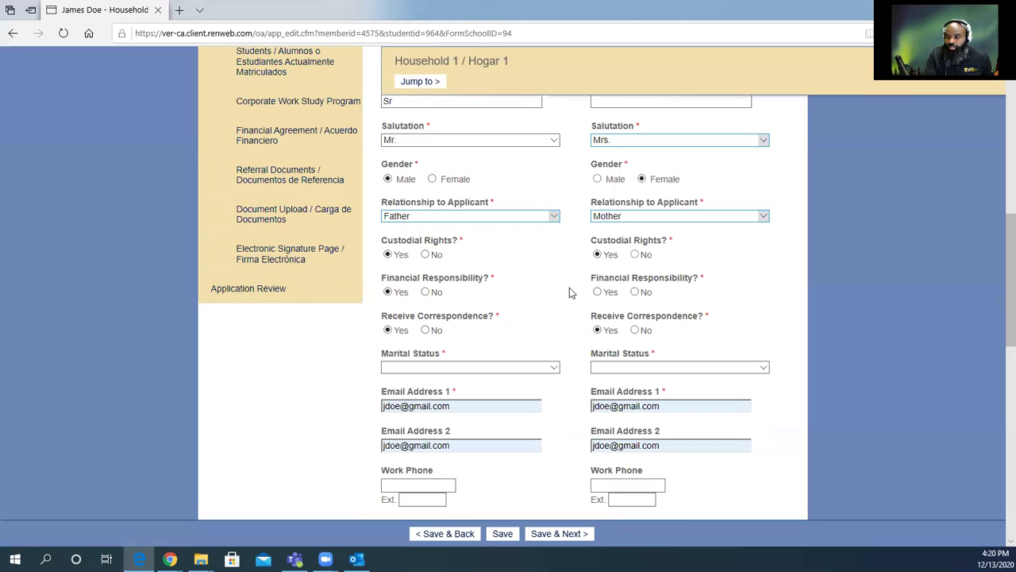
left_click(598, 292)
Set both parents' marital status to Married.
left_click(554, 367)
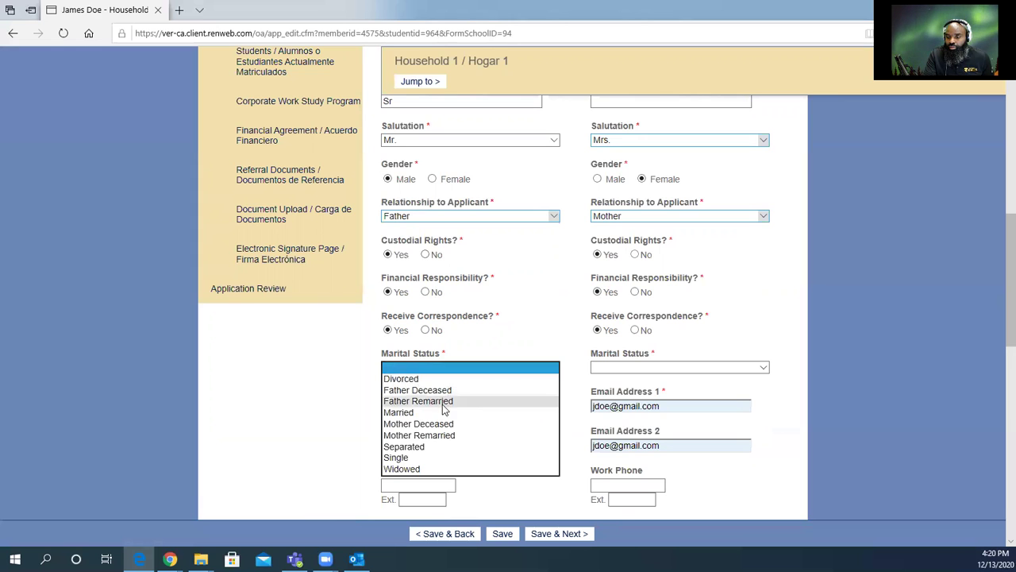
left_click(443, 414)
left_click(613, 370)
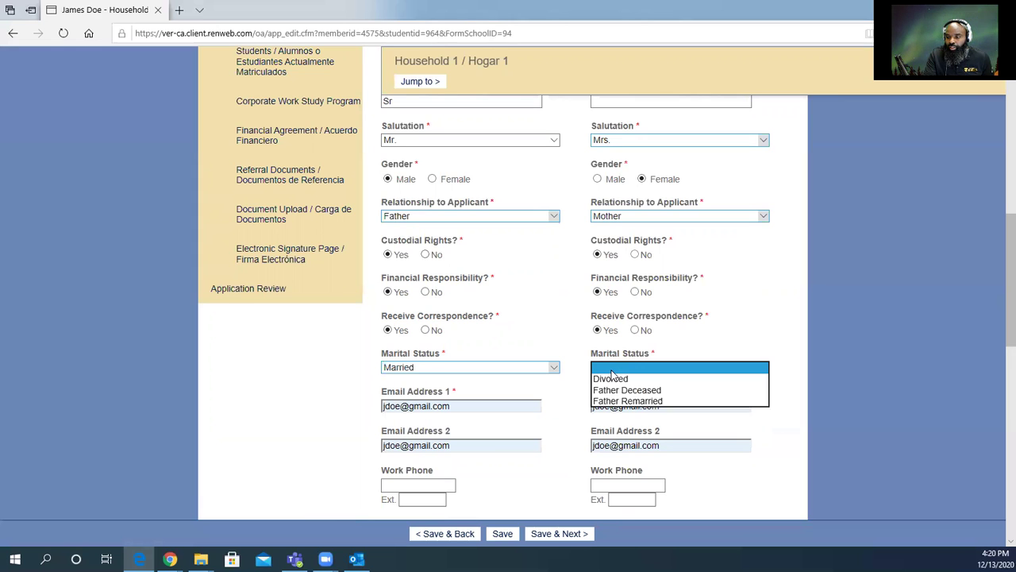
left_click(612, 412)
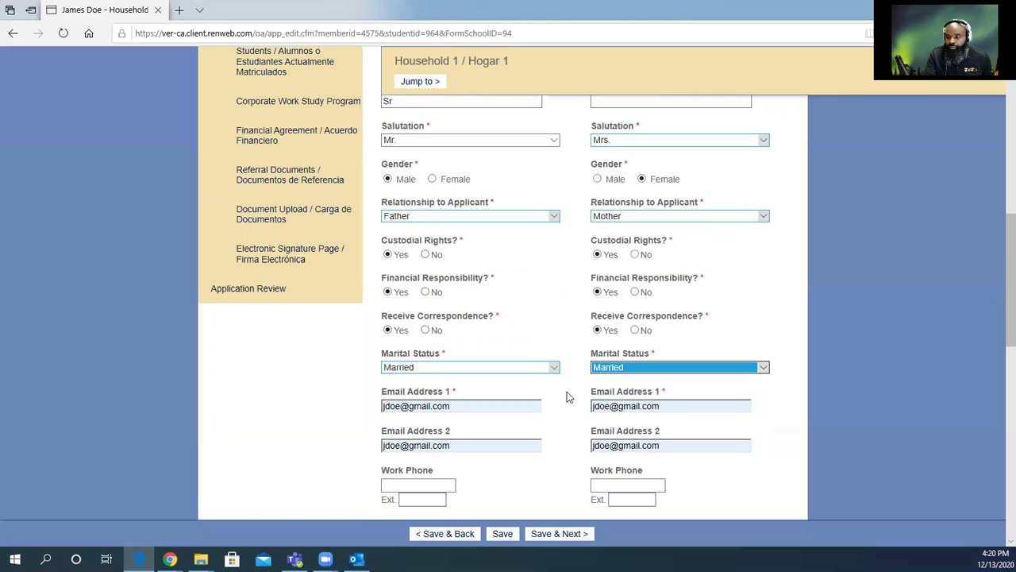
scroll(567, 393, "down", 2)
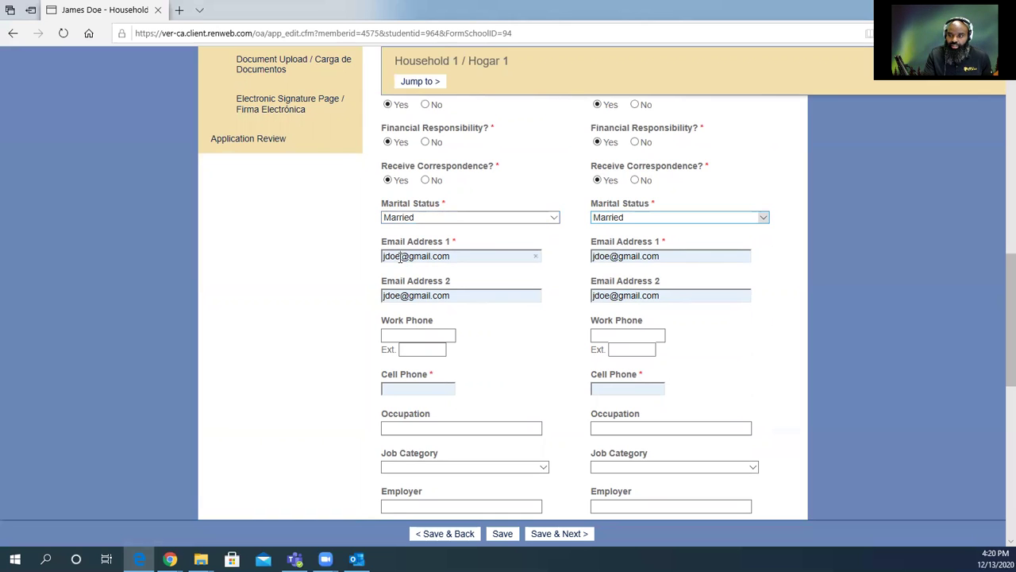
Make each parent's primary e-mail distinct and clear both second e-mail fields.
type("sr")
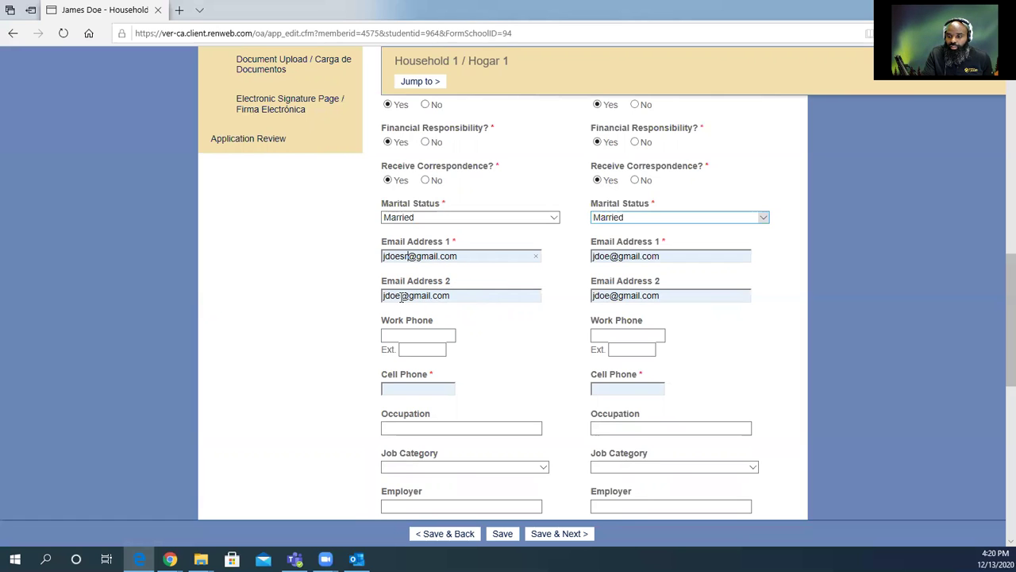
left_click(435, 296)
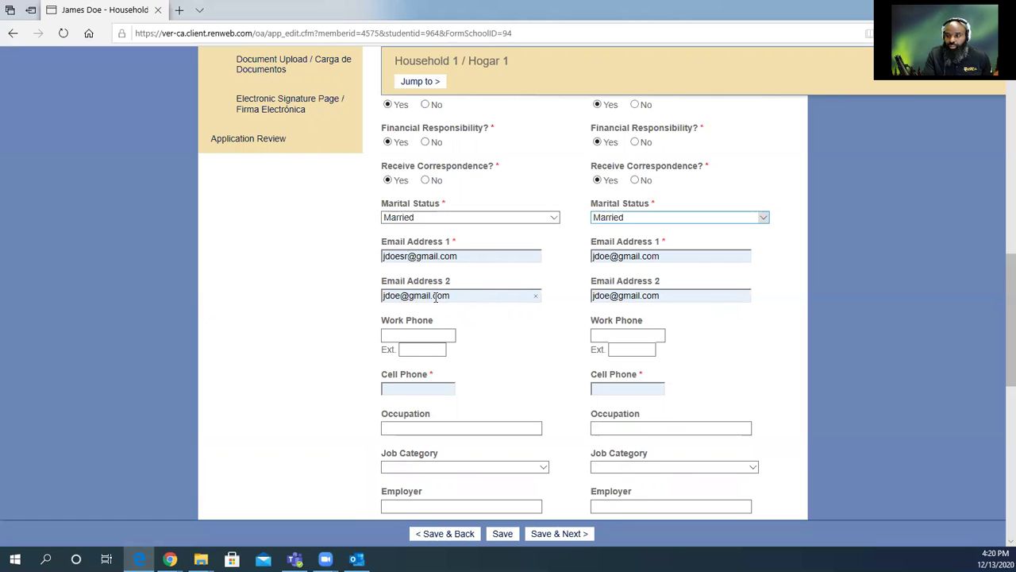
left_click(535, 295)
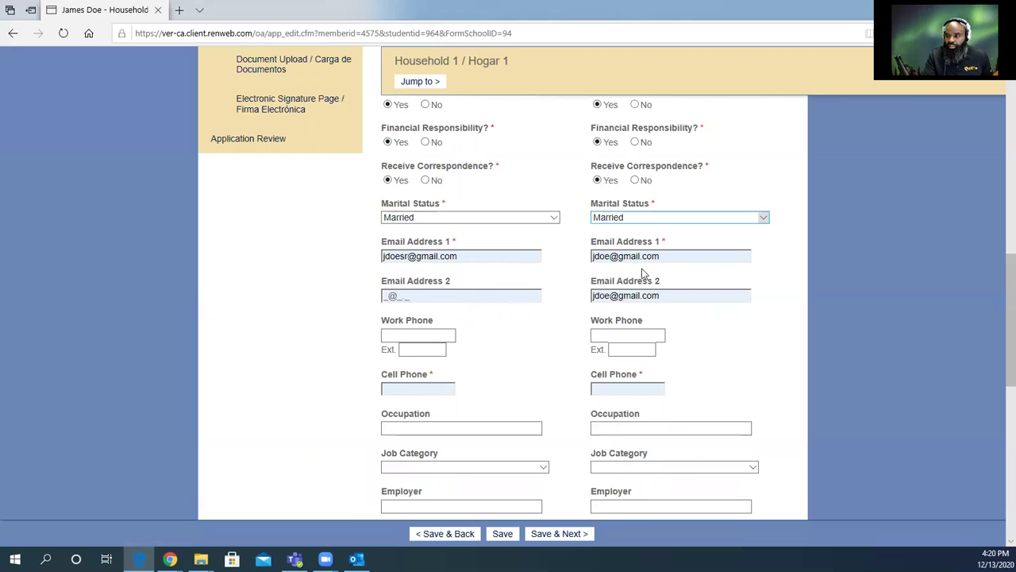
left_click(594, 256)
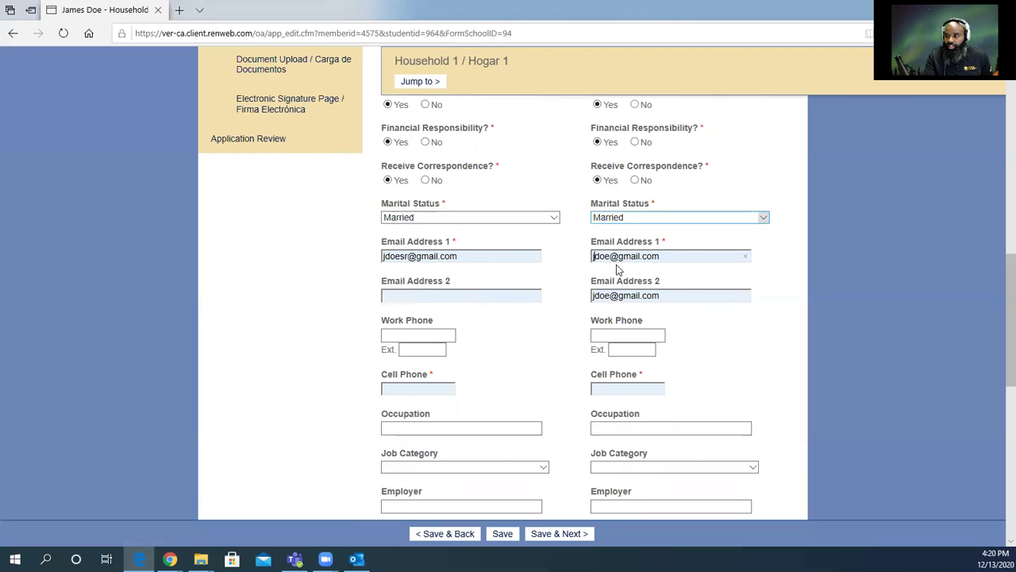
key("BackSpace")
type("l")
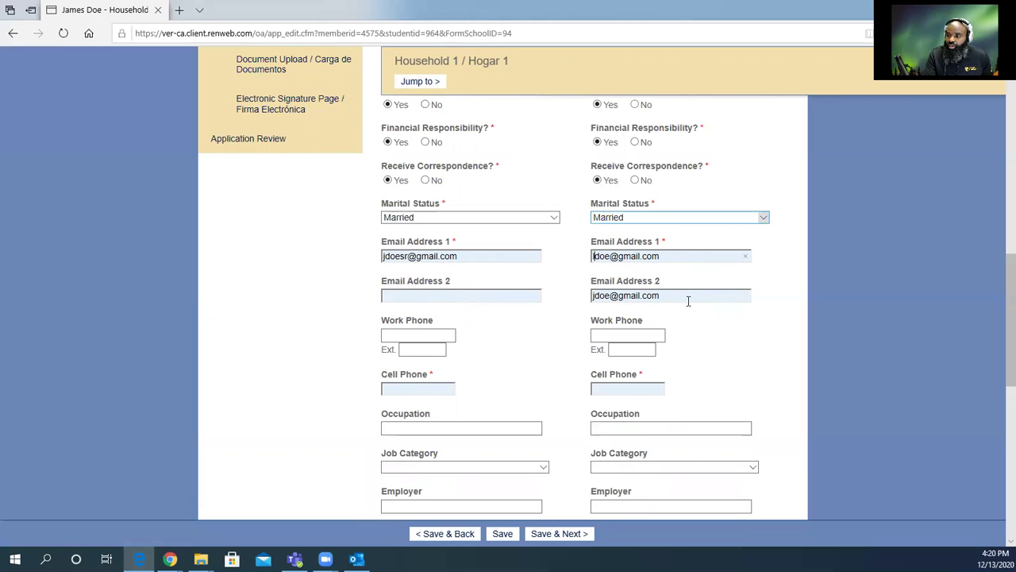
left_click_drag(688, 299, 582, 298)
key("BackSpace")
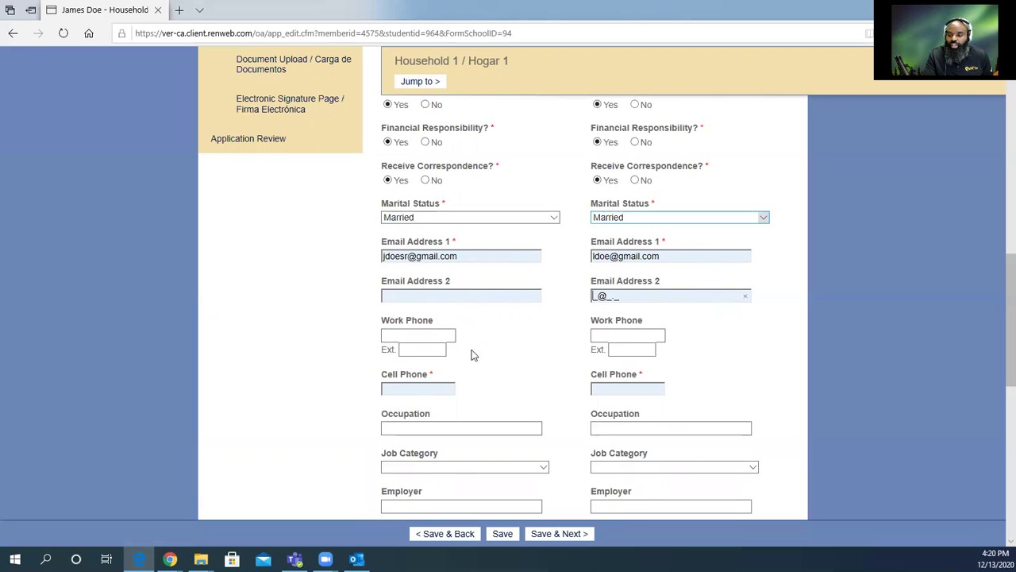
Enter the first parent's work phone number and extension.
left_click(400, 337)
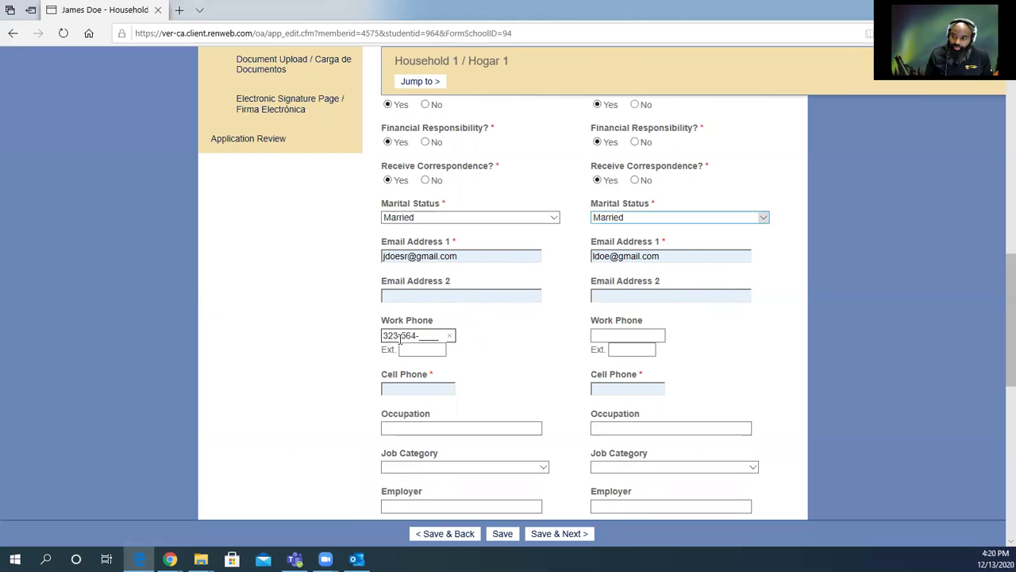
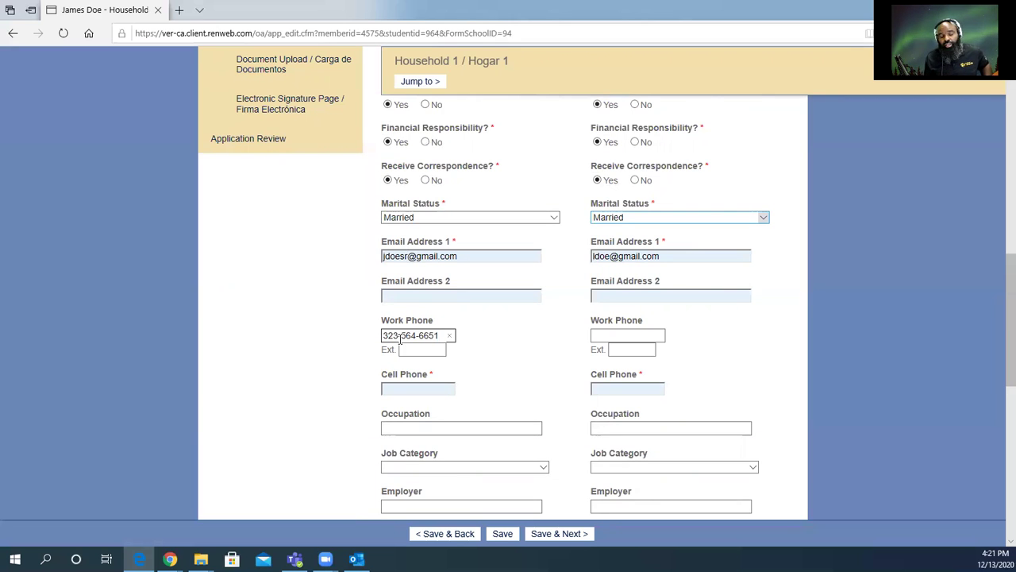
key("Tab")
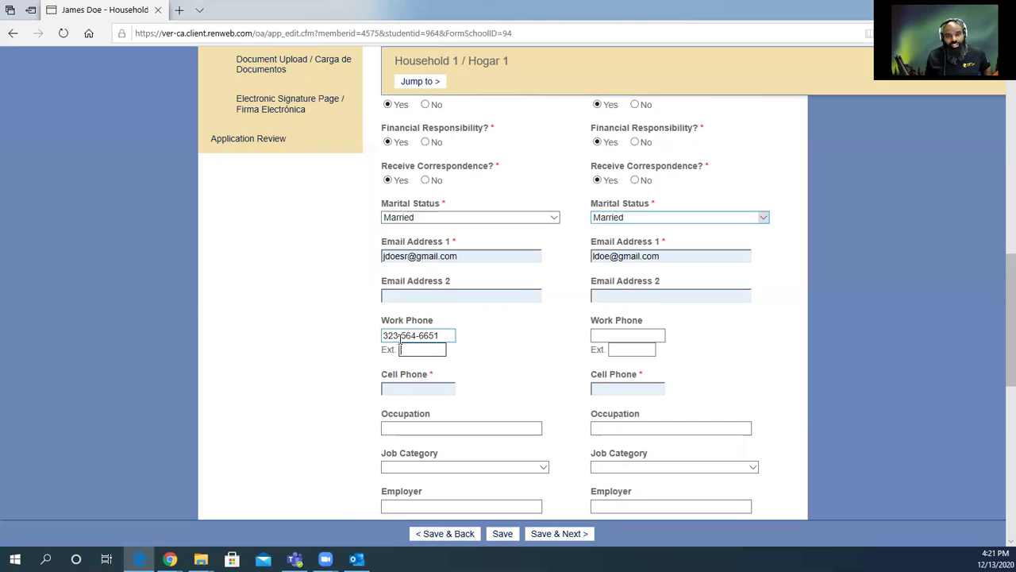
type("6630")
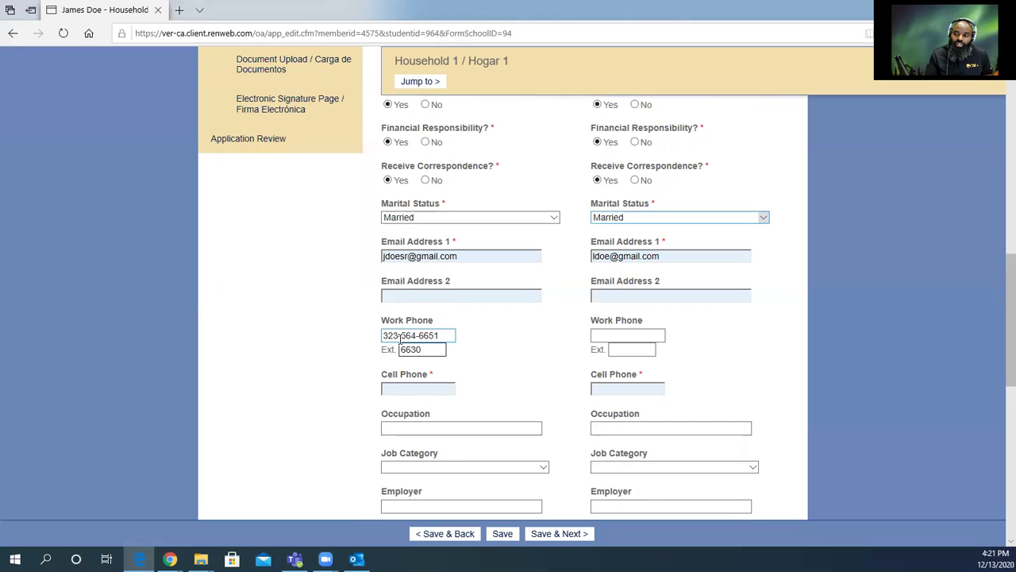
Enter cell phone numbers for both the first and second parent.
left_click(398, 388)
left_click(398, 388)
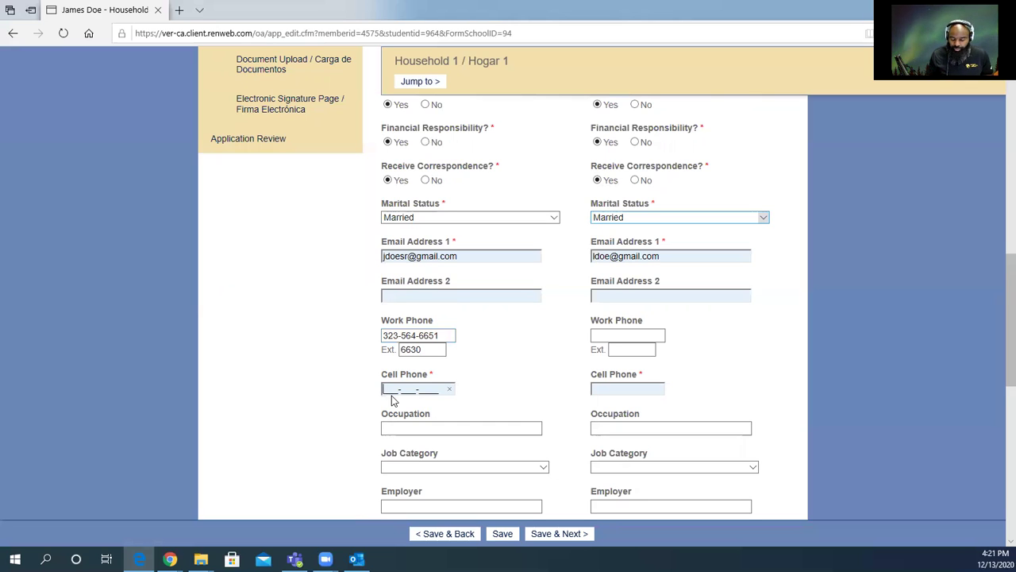
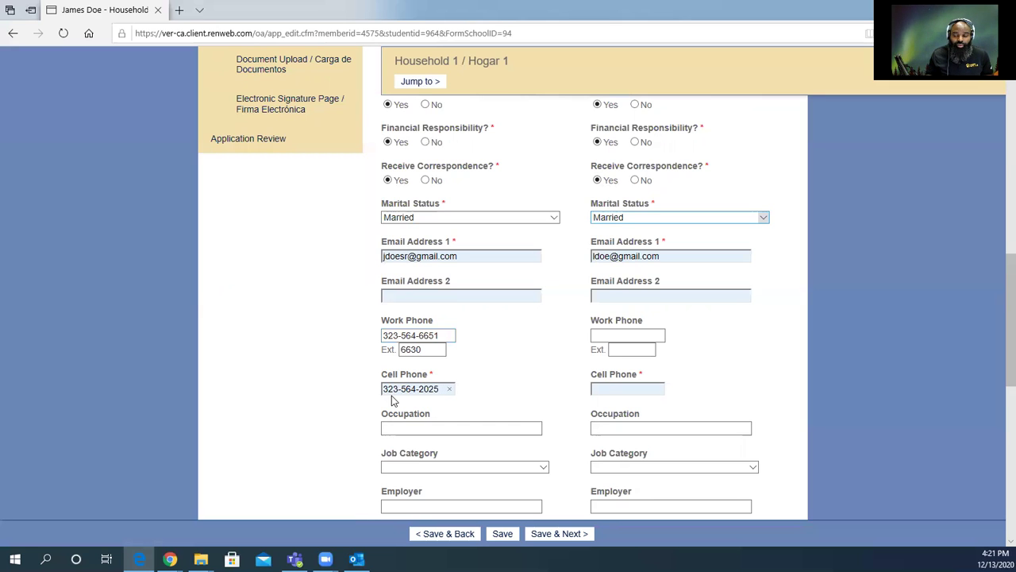
scroll(486, 429, "down", 1)
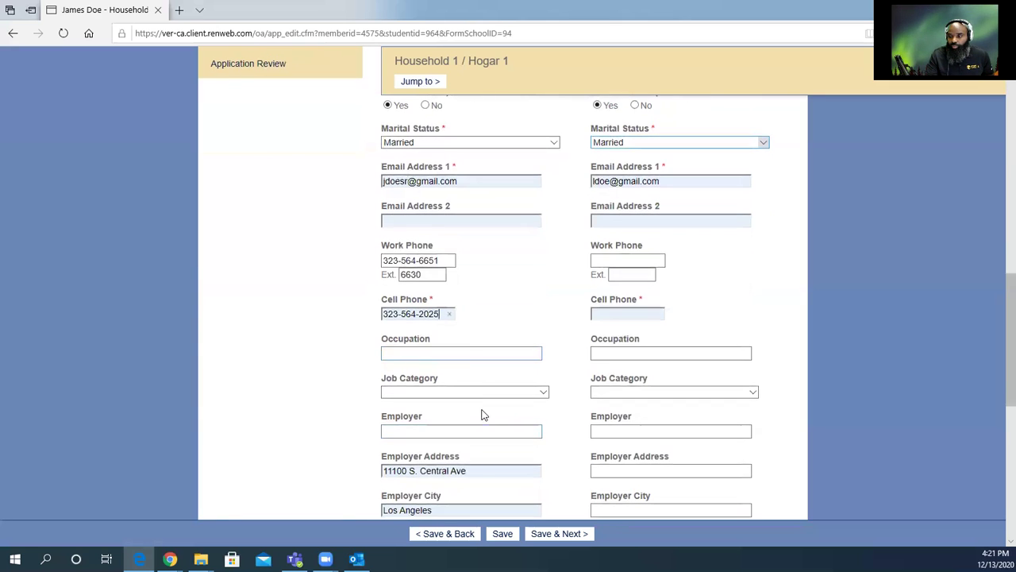
left_click(604, 313)
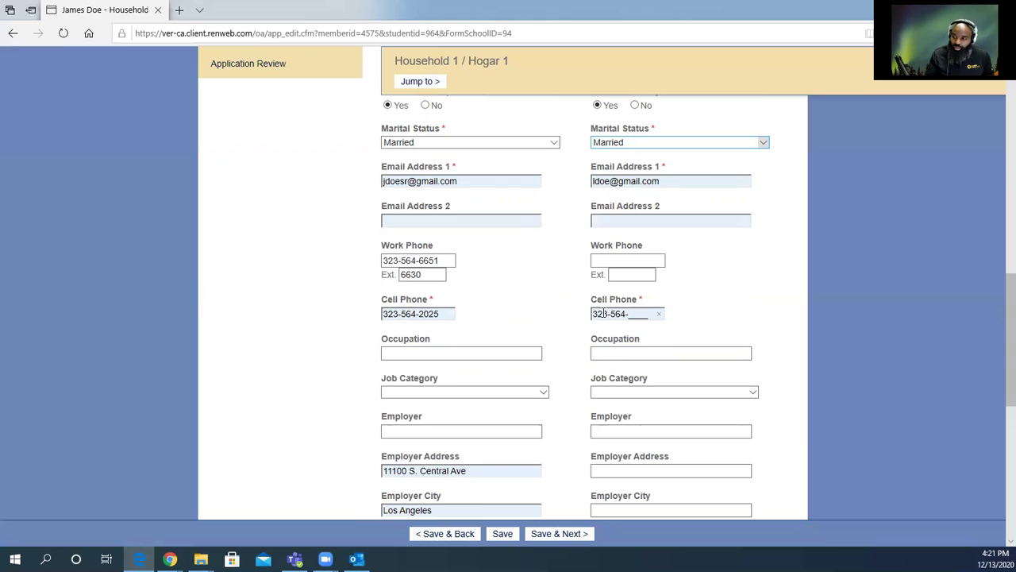
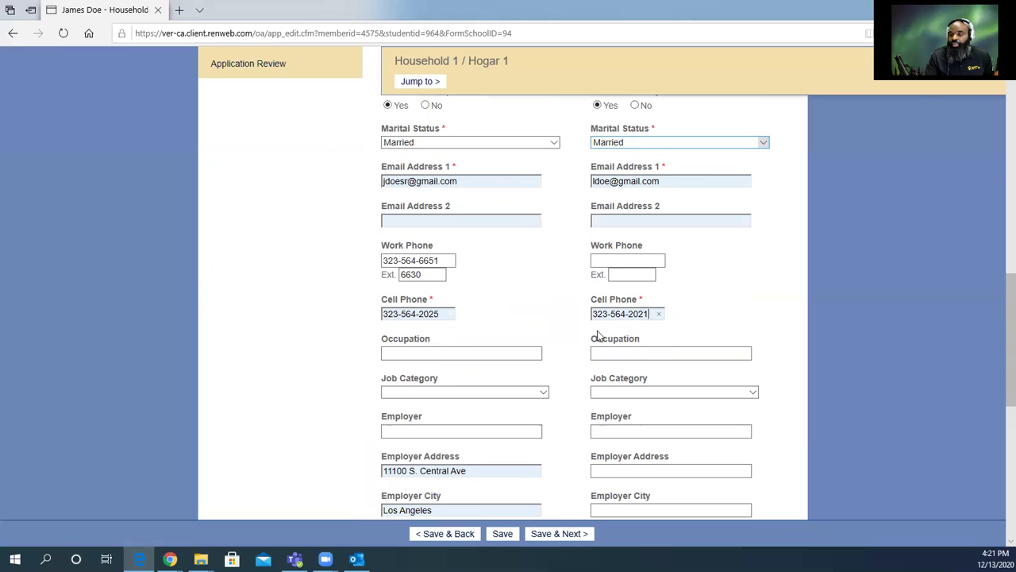
Leave Highest Level of Education unset and save Household 1.
scroll(520, 363, "down", 1)
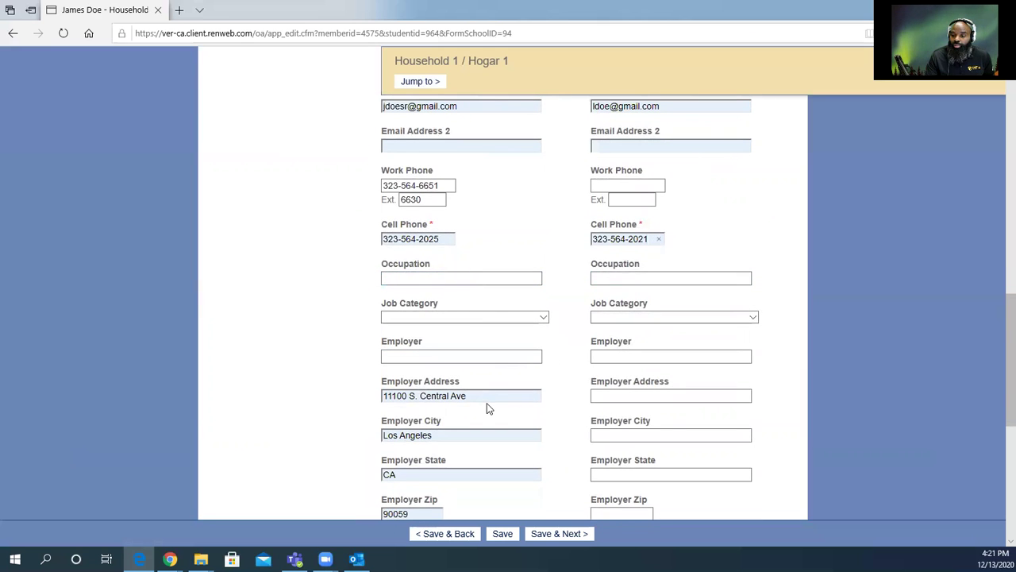
scroll(486, 405, "down", 2)
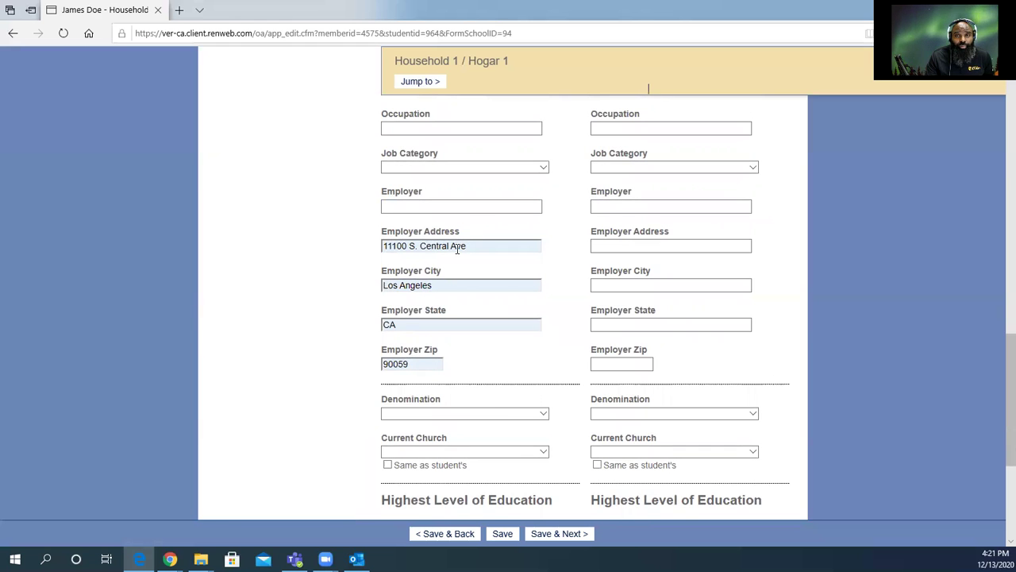
scroll(466, 362, "down", 2)
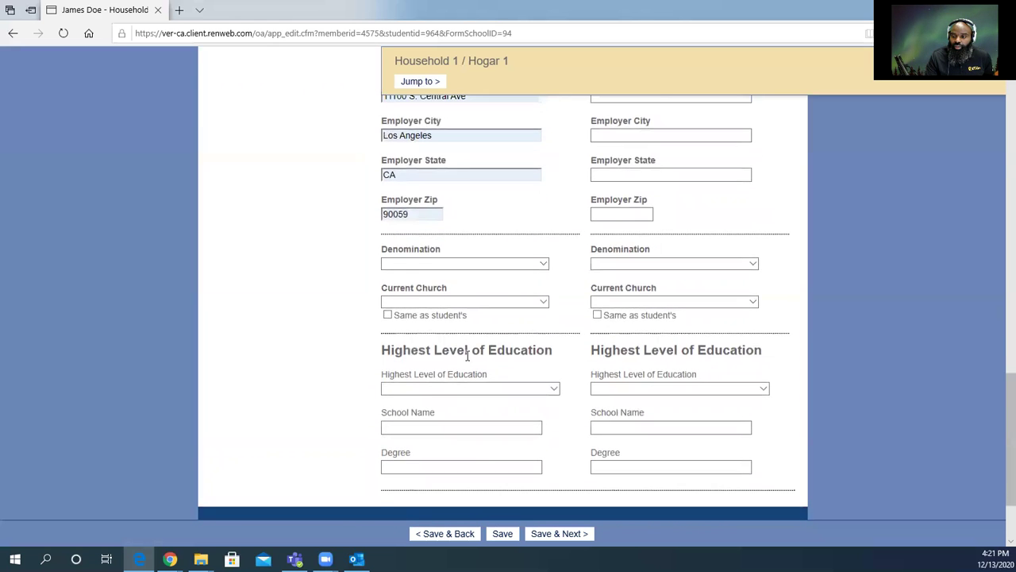
scroll(468, 357, "down", 2)
left_click(445, 276)
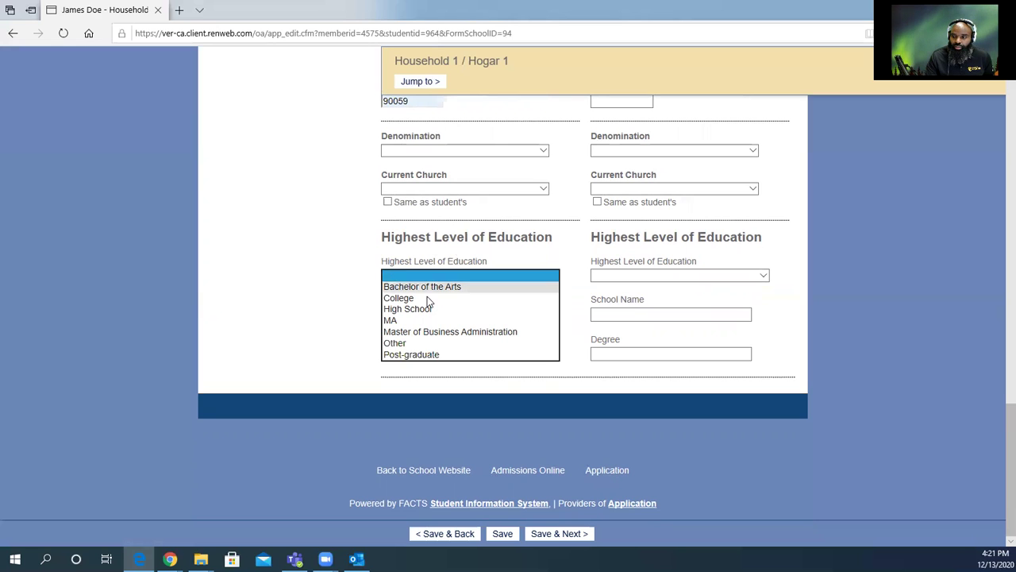
left_click(358, 327)
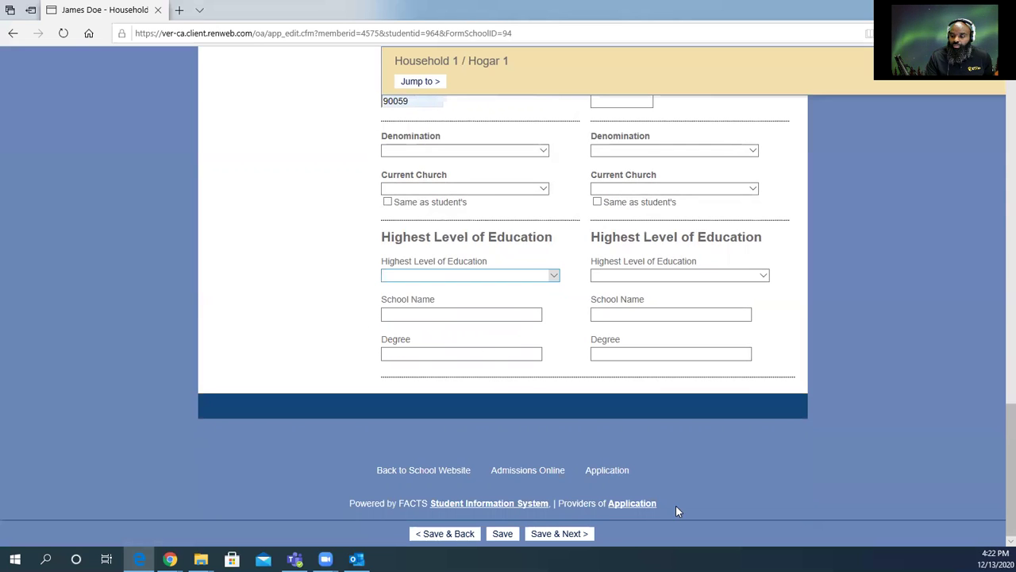
left_click(574, 533)
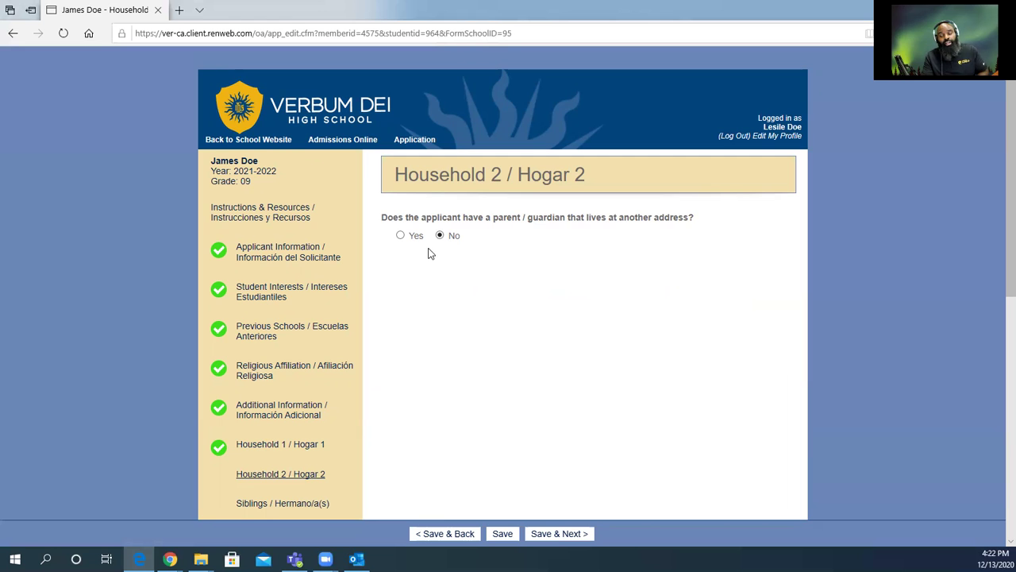
Answer Yes to a parent at another address and start the guardian's middle name.
left_click(401, 236)
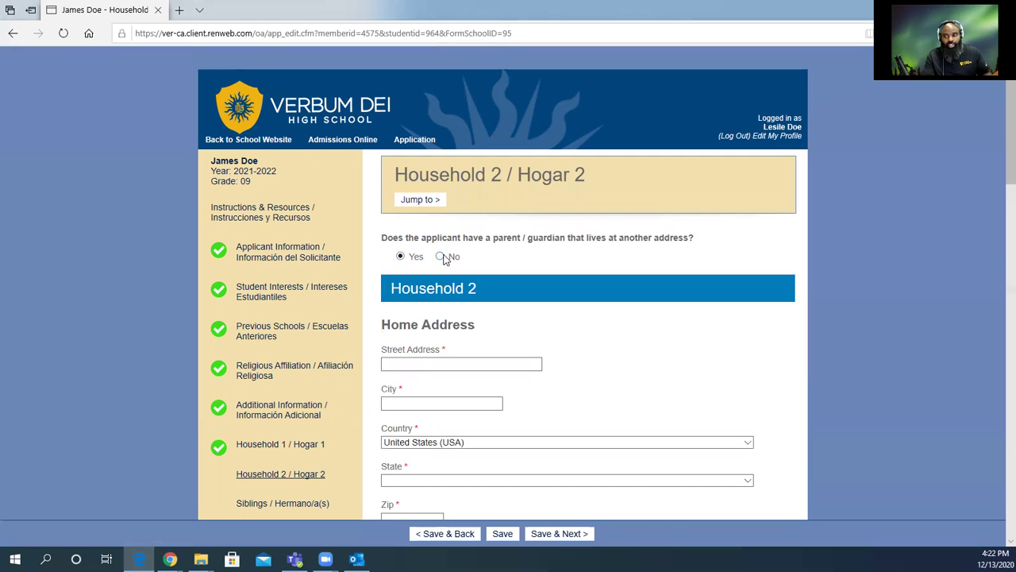
scroll(451, 268, "down", 5)
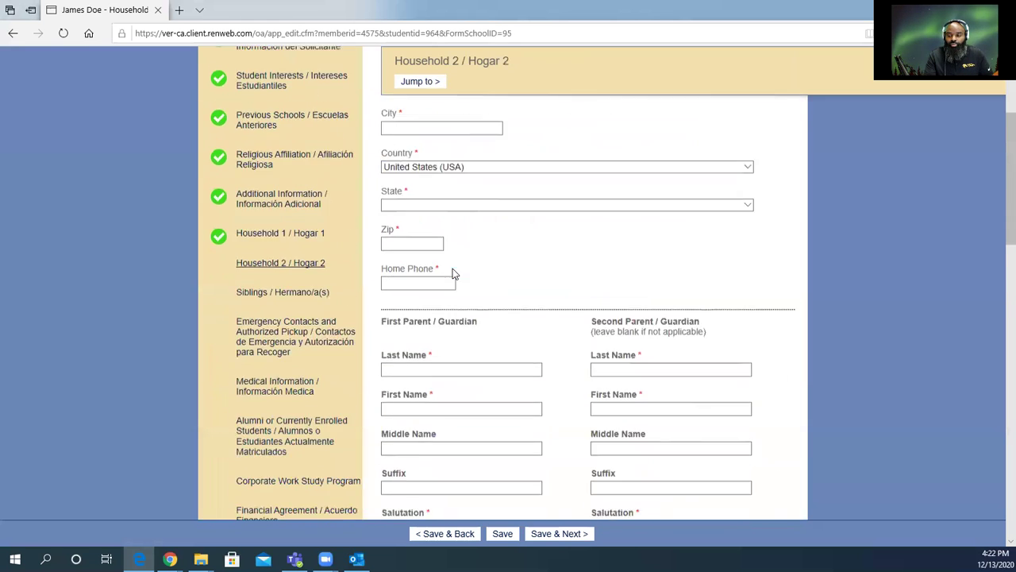
scroll(453, 262, "up", 5)
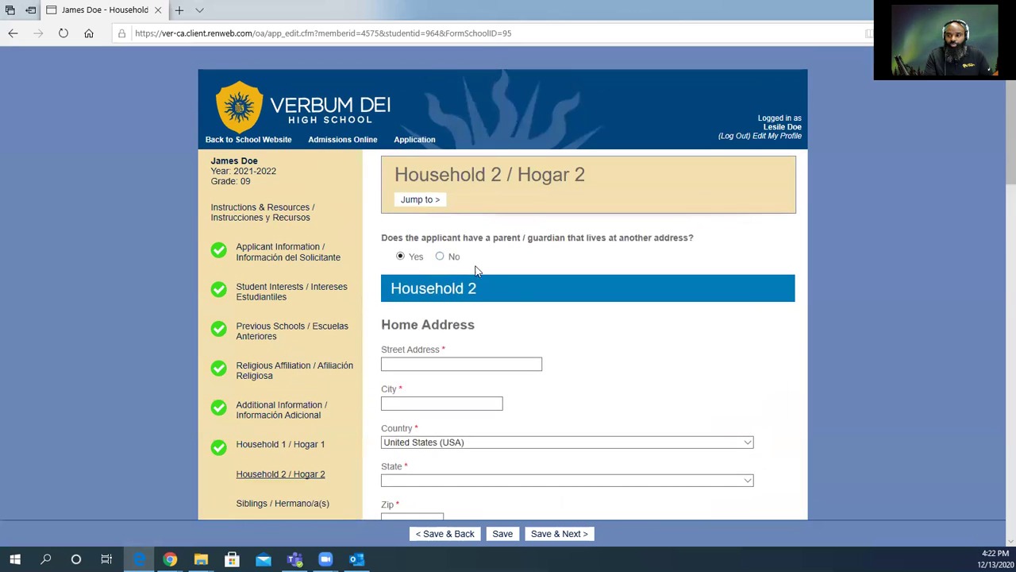
scroll(516, 290, "down", 5)
left_click(515, 289)
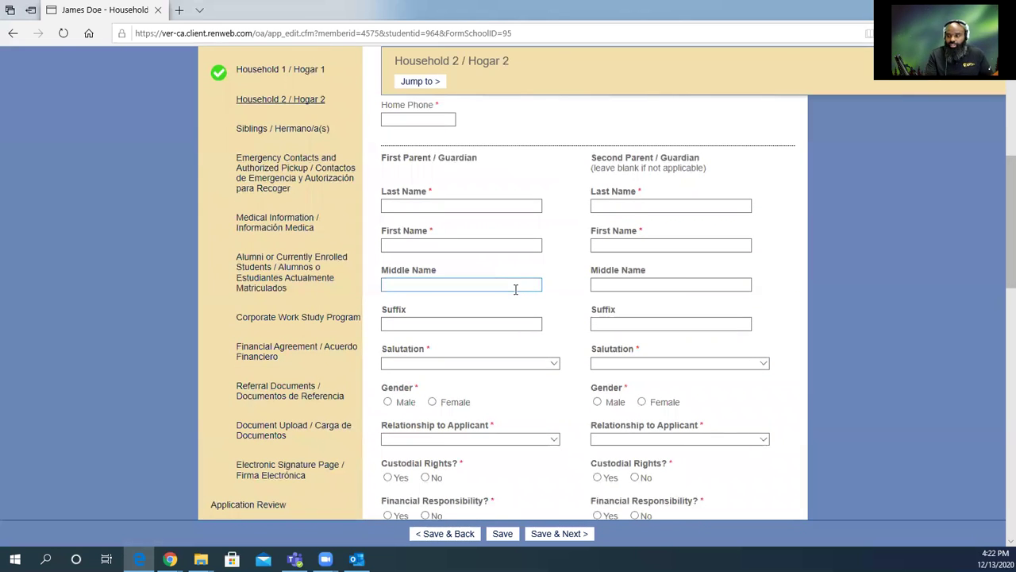
scroll(538, 349, "down", 2)
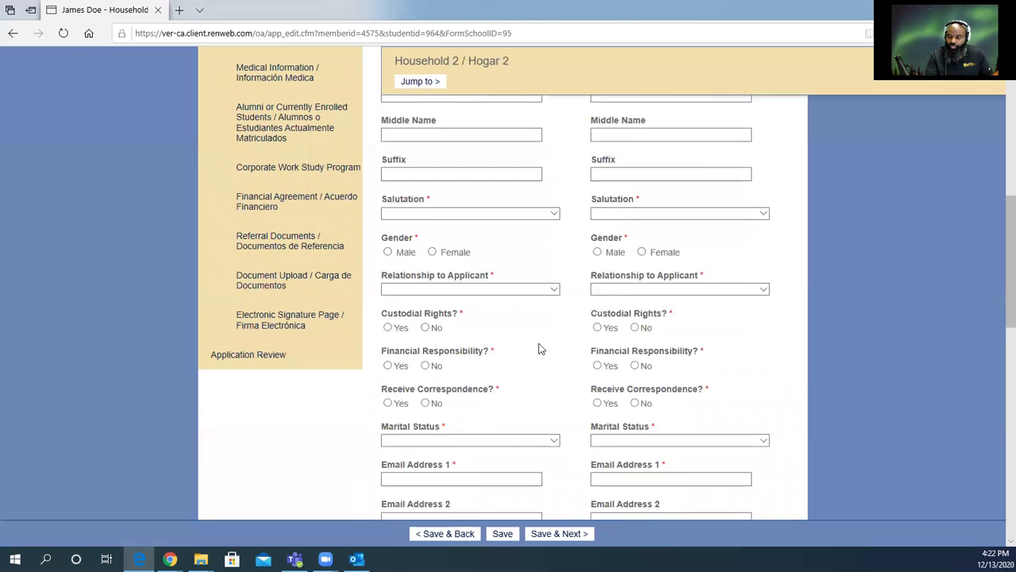
Leave the relationship unchosen and switch the other-address parent answer to No.
left_click(553, 289)
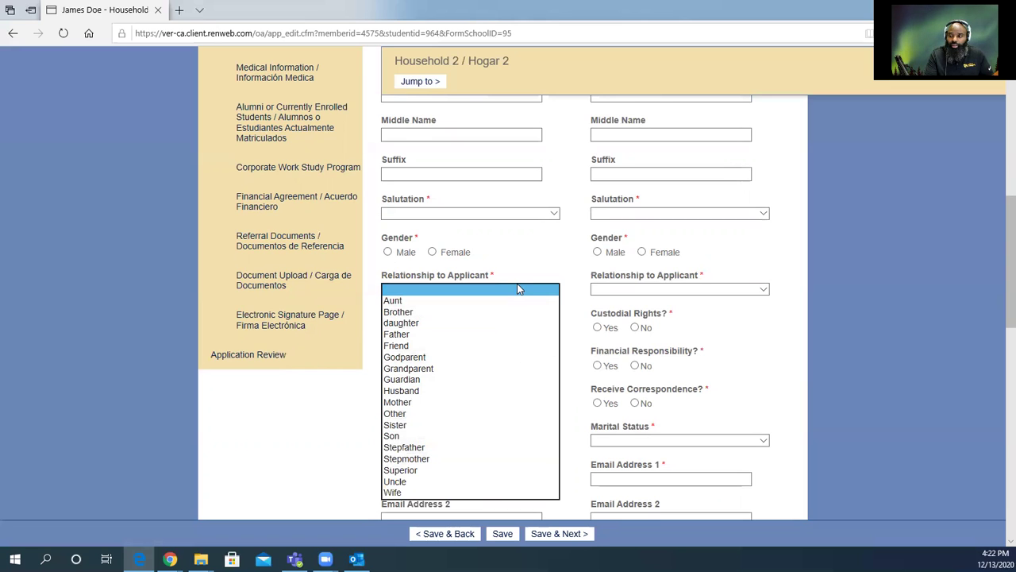
left_click(529, 251)
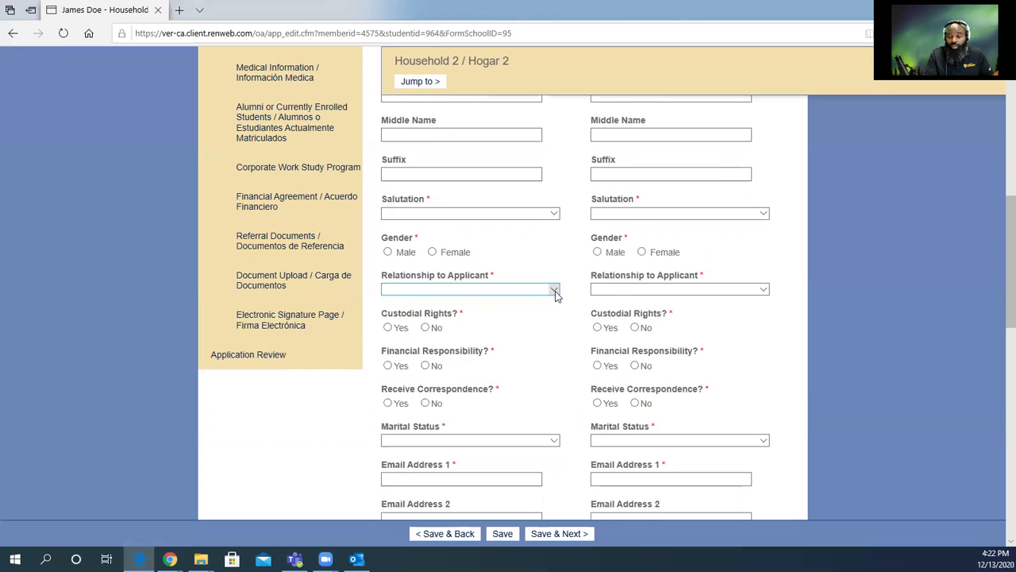
left_click(555, 292)
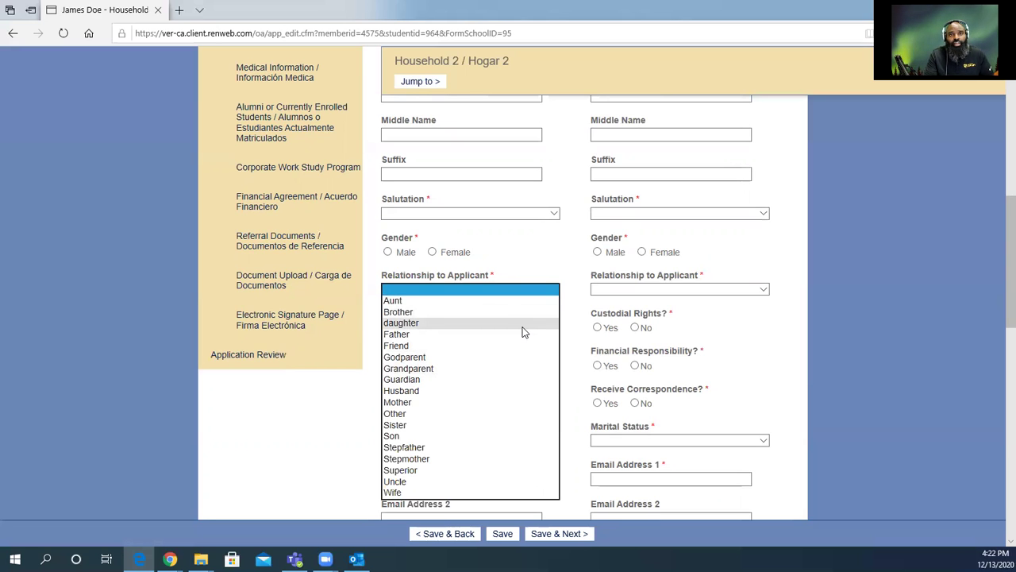
left_click(534, 256)
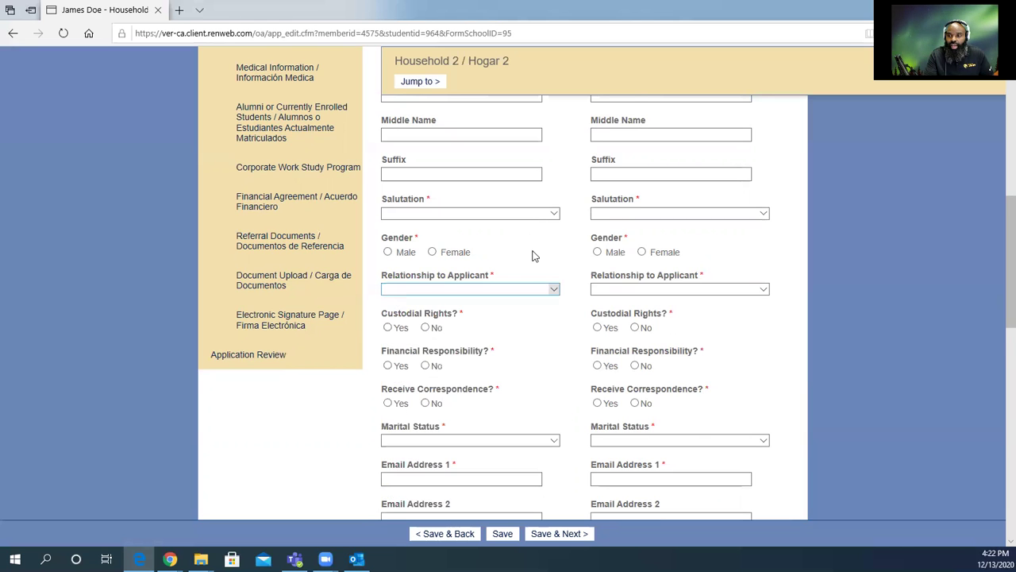
scroll(512, 248, "up", 8)
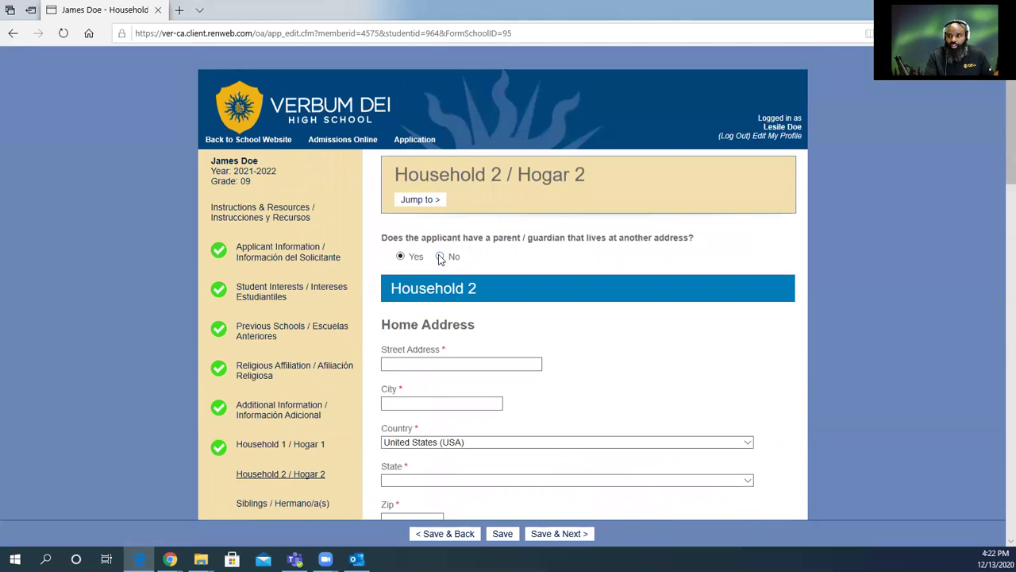
left_click(440, 256)
scroll(521, 447, "down", 4)
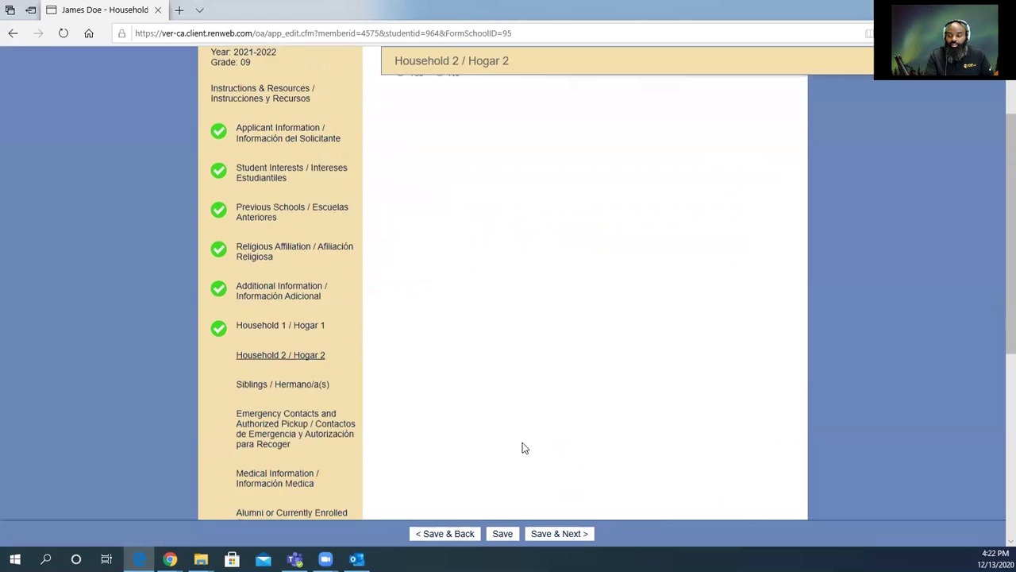
Save Household 2, then answer No to 'Does the applicant have any siblings?'.
left_click(547, 536)
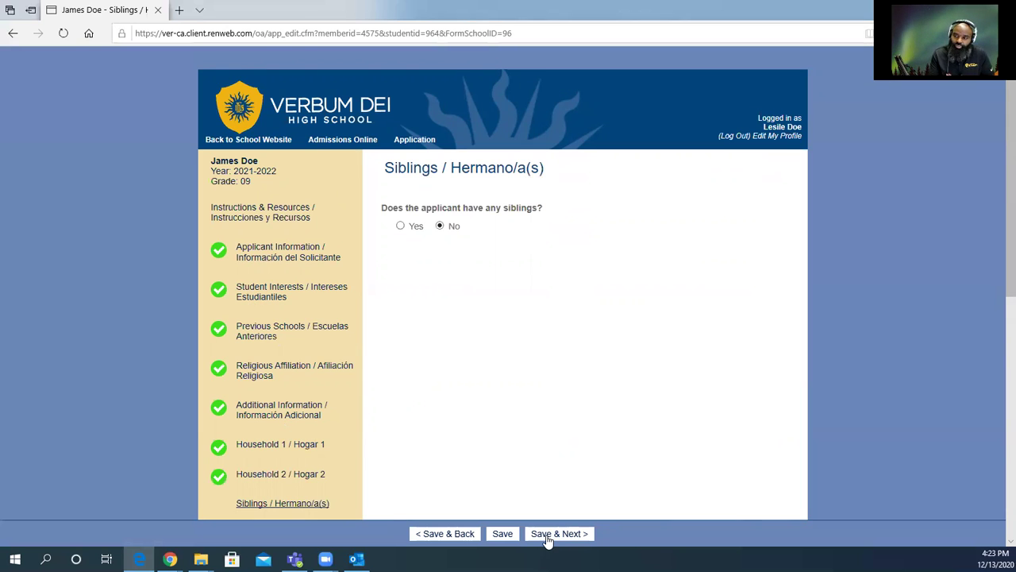
left_click(401, 227)
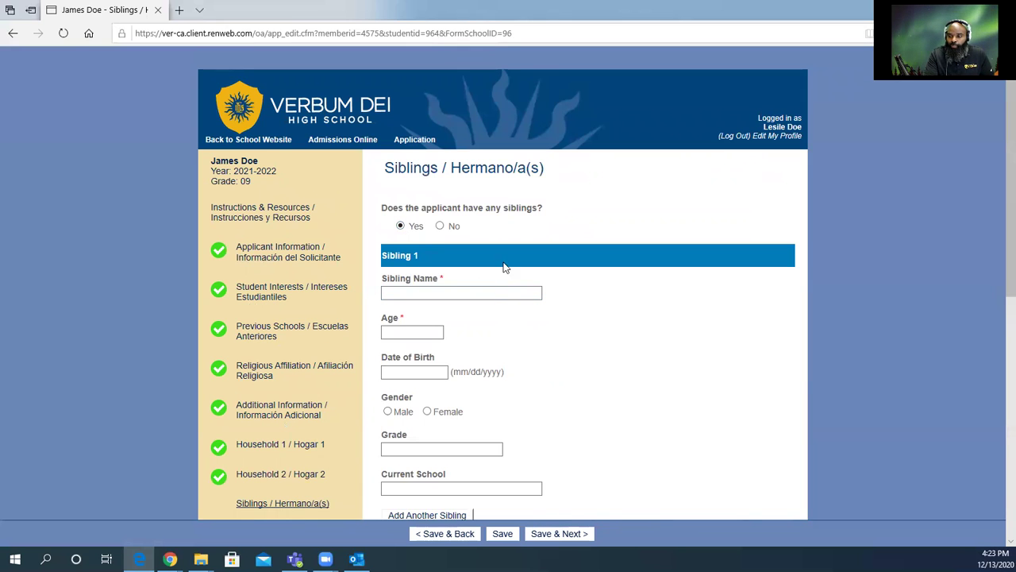
left_click(425, 332)
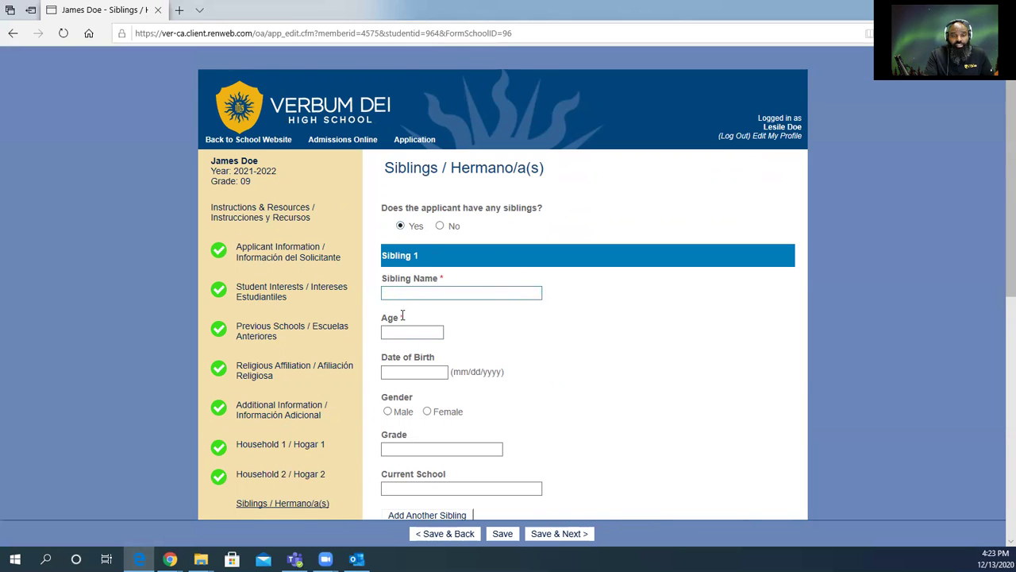
scroll(428, 367, "down", 2)
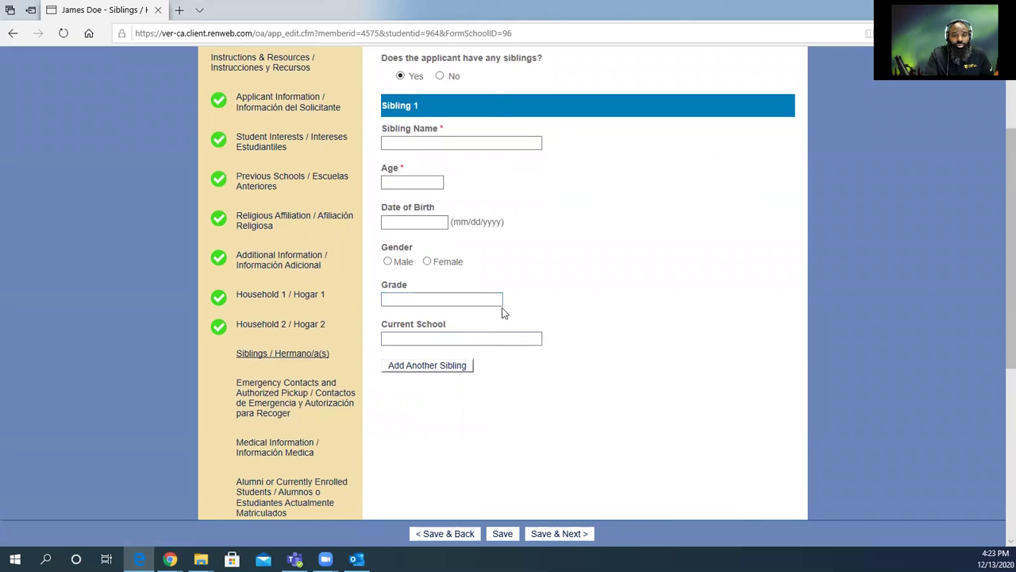
scroll(480, 198, "up", 1)
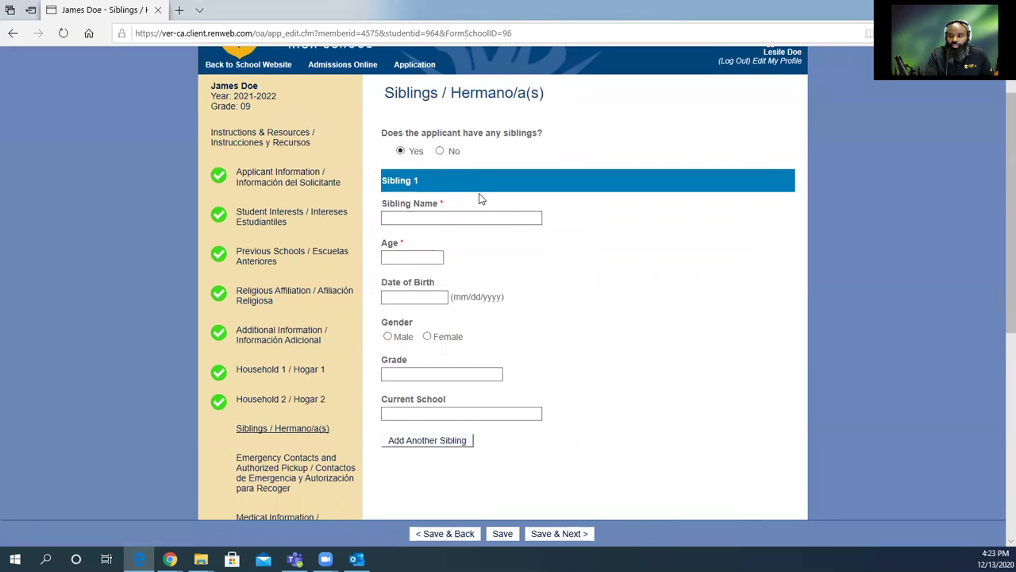
left_click(440, 151)
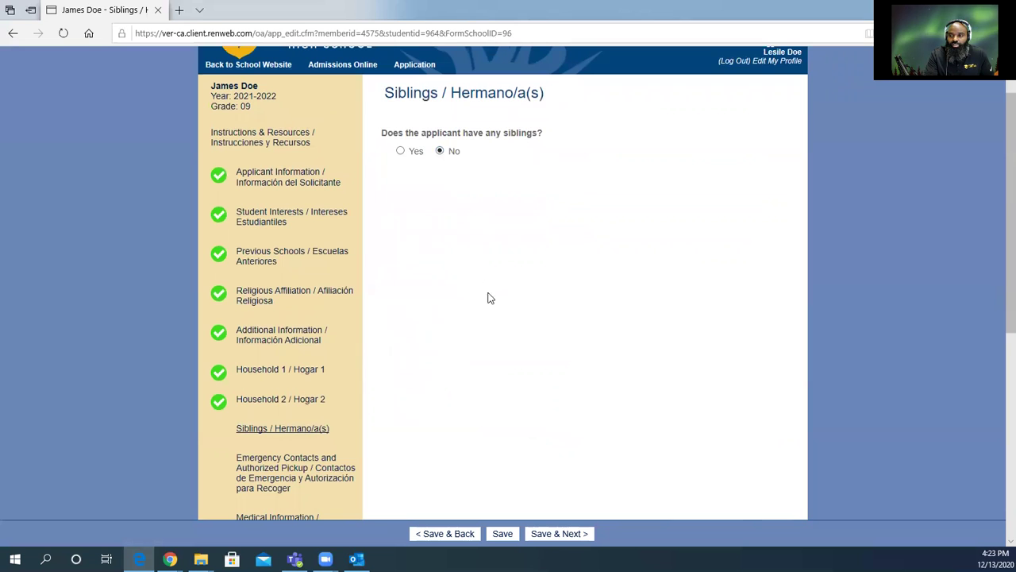
Save the Siblings page and make the father an emergency contact and authorized pickup.
left_click(540, 534)
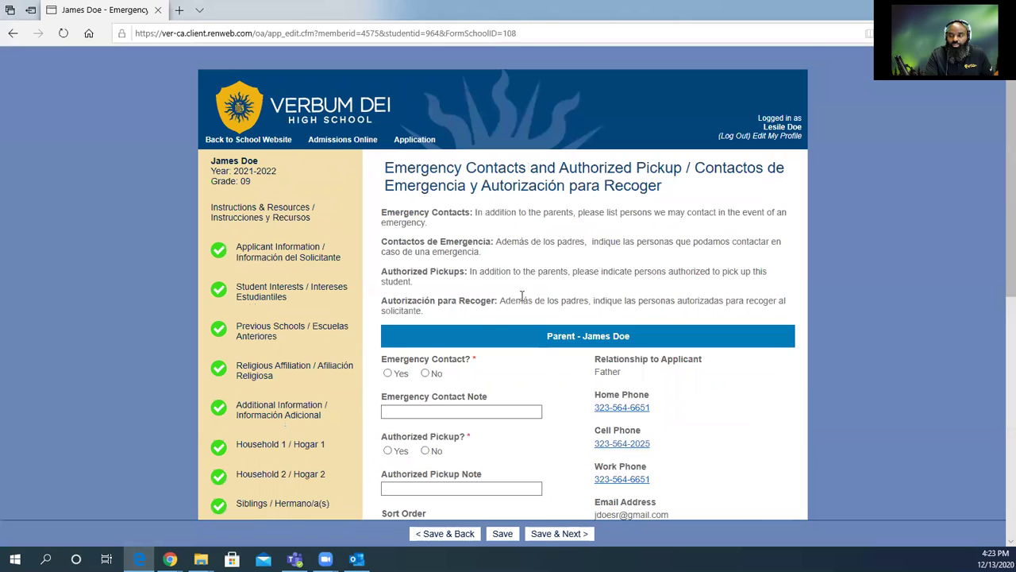
scroll(474, 315, "down", 1)
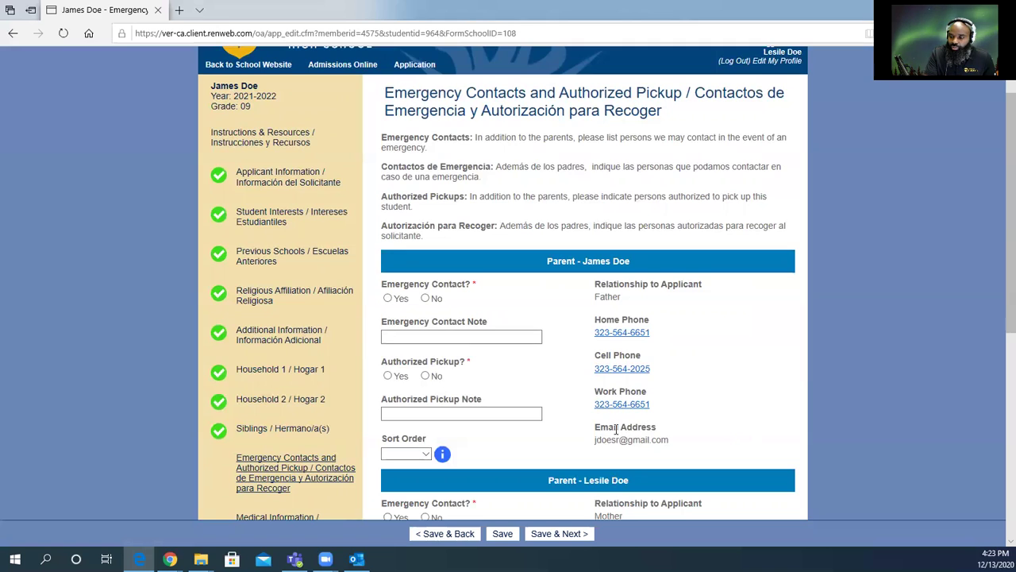
left_click(388, 298)
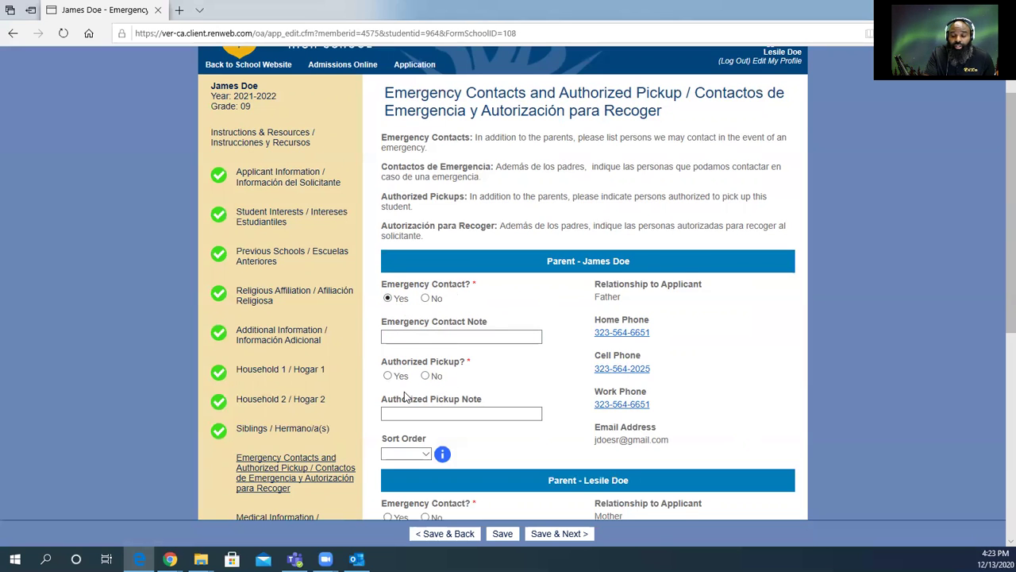
left_click(387, 376)
scroll(438, 278, "down", 3)
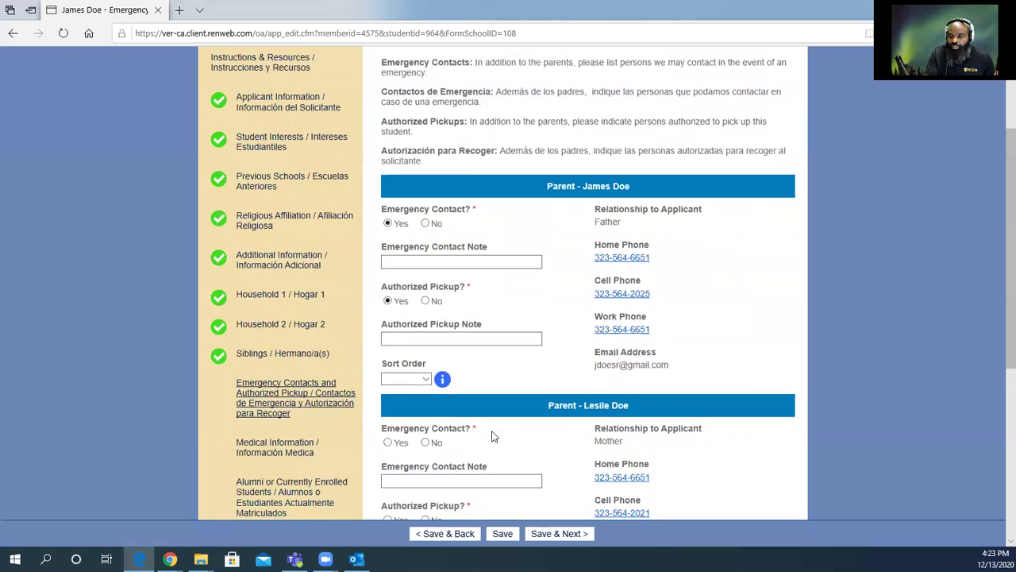
Give the father sort order 2 and the mother 1, make the mother an emergency contact, and save.
left_click(405, 228)
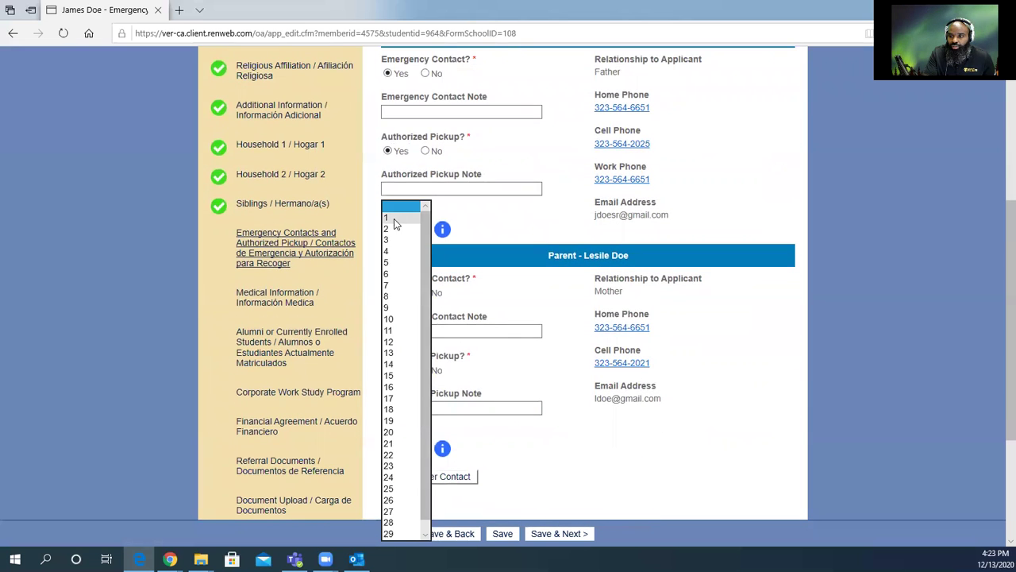
left_click(393, 218)
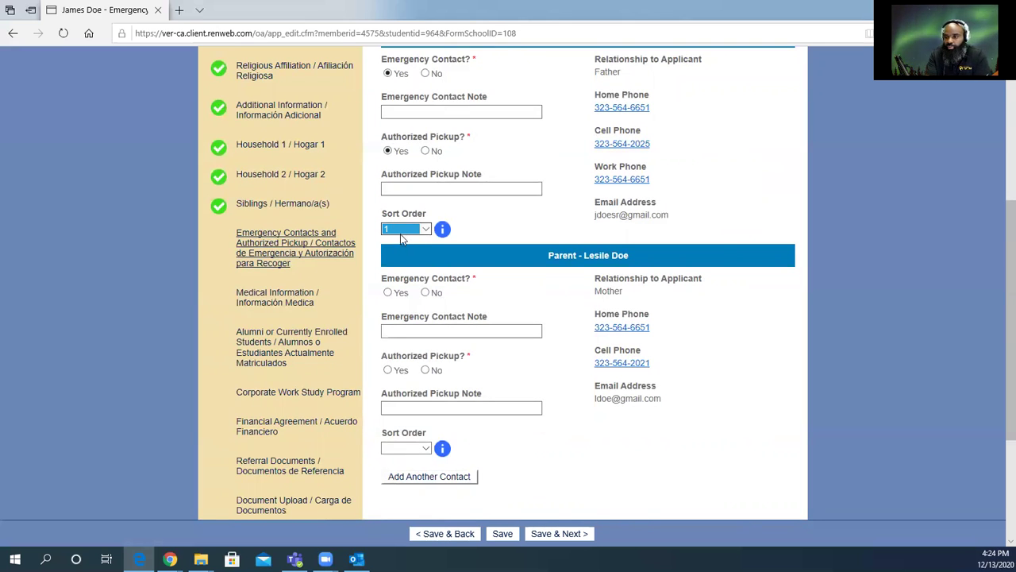
left_click(402, 232)
left_click(398, 231)
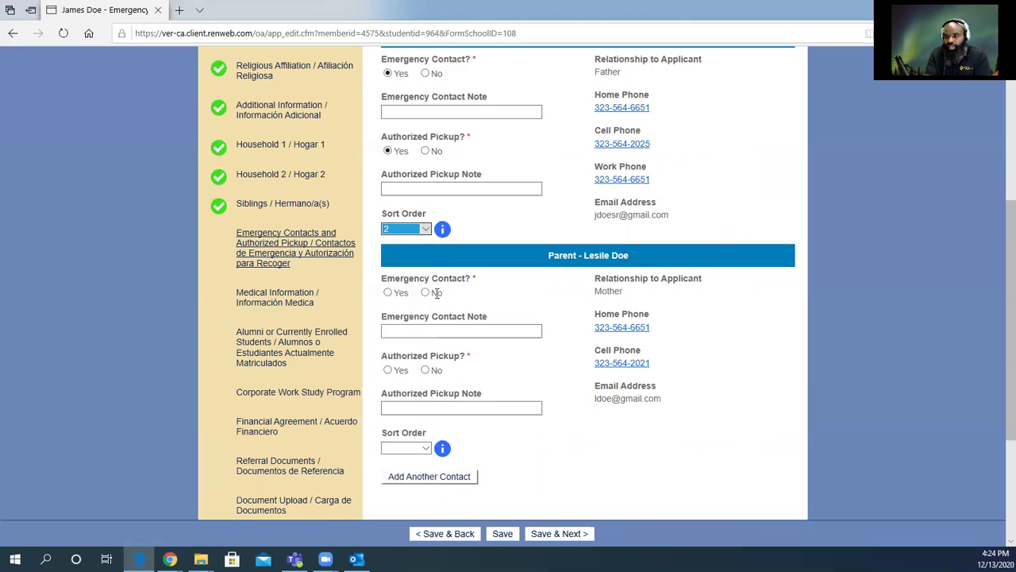
left_click(422, 449)
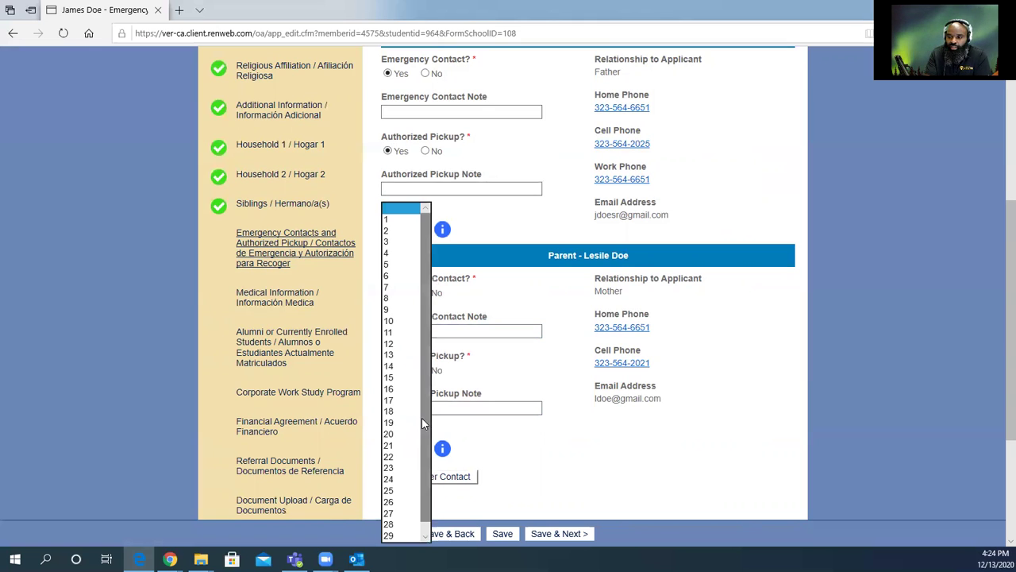
left_click(399, 216)
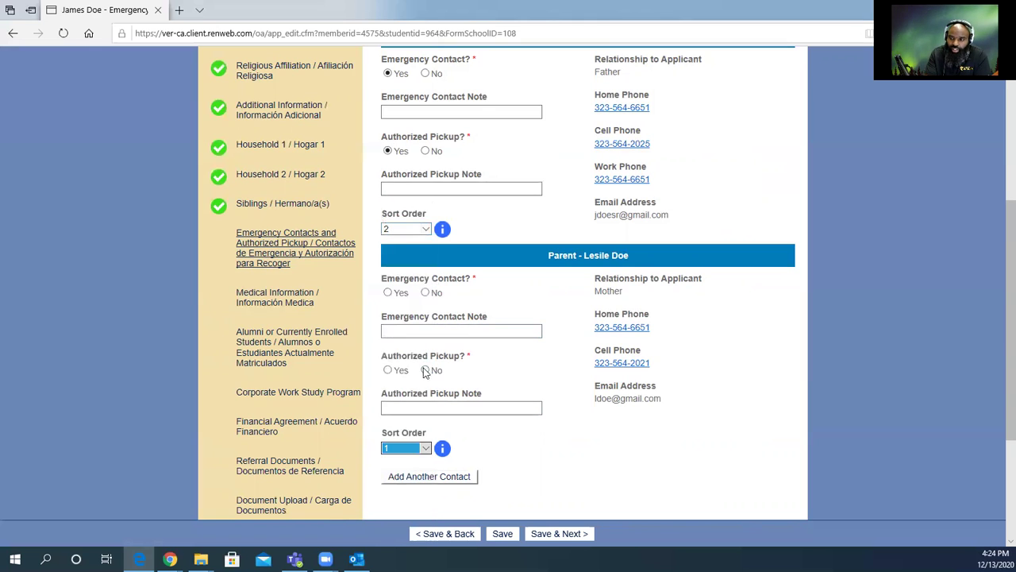
left_click(388, 292)
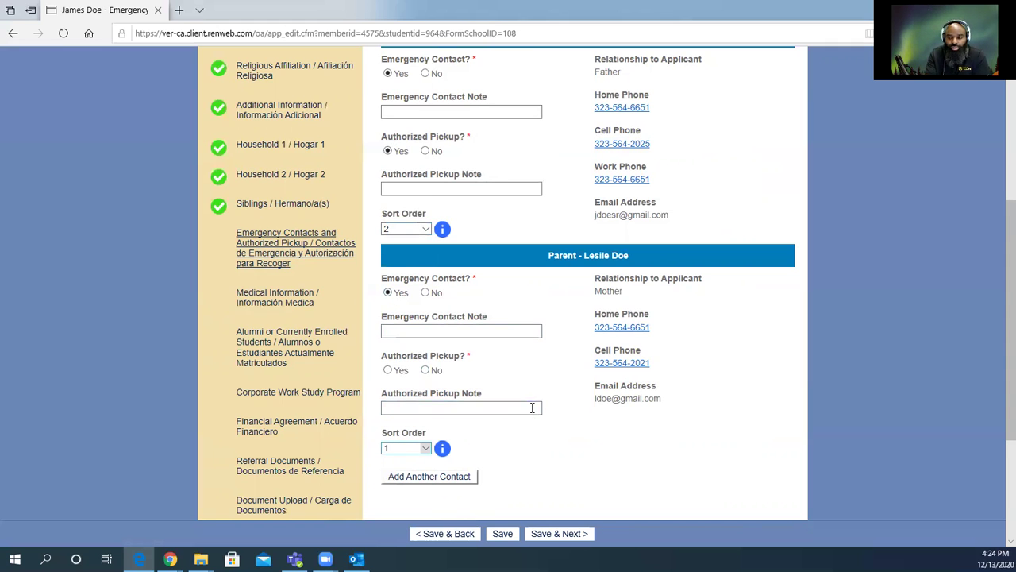
scroll(532, 421, "down", 3)
left_click(550, 535)
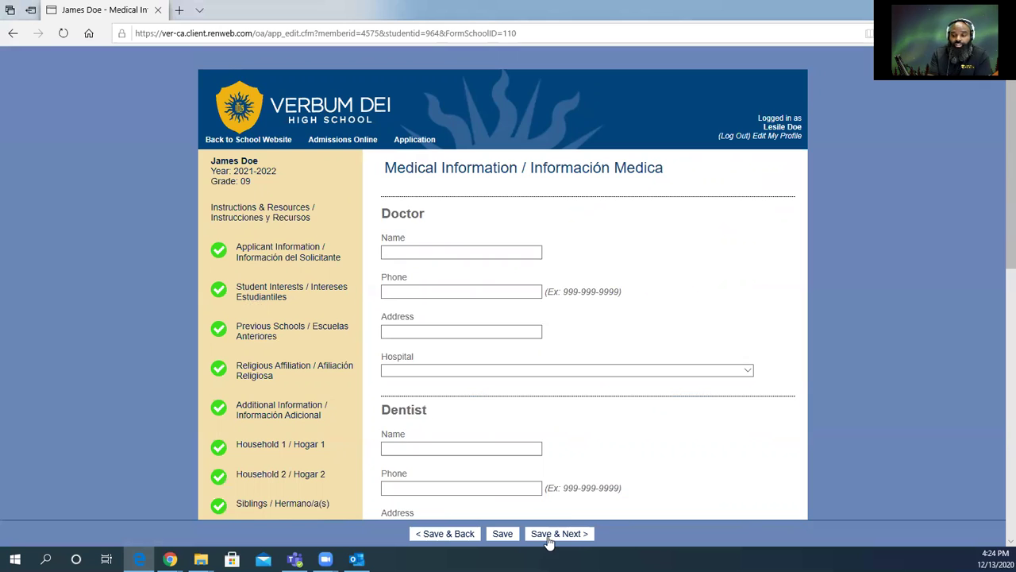
Answer Yes to Permission To Treat, leaving the Blood Type dropdown unselected.
scroll(606, 433, "down", 4)
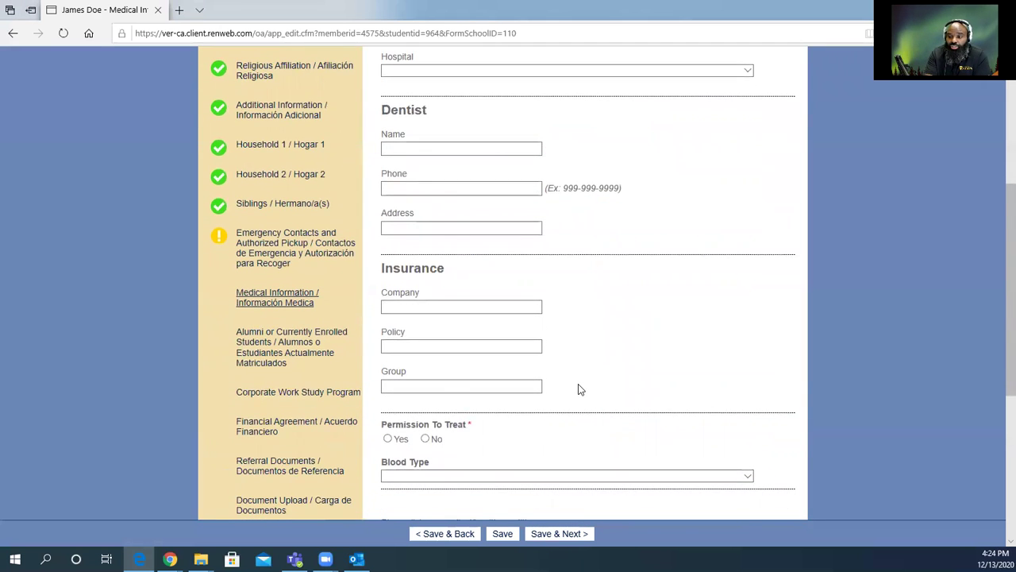
scroll(578, 389, "down", 1)
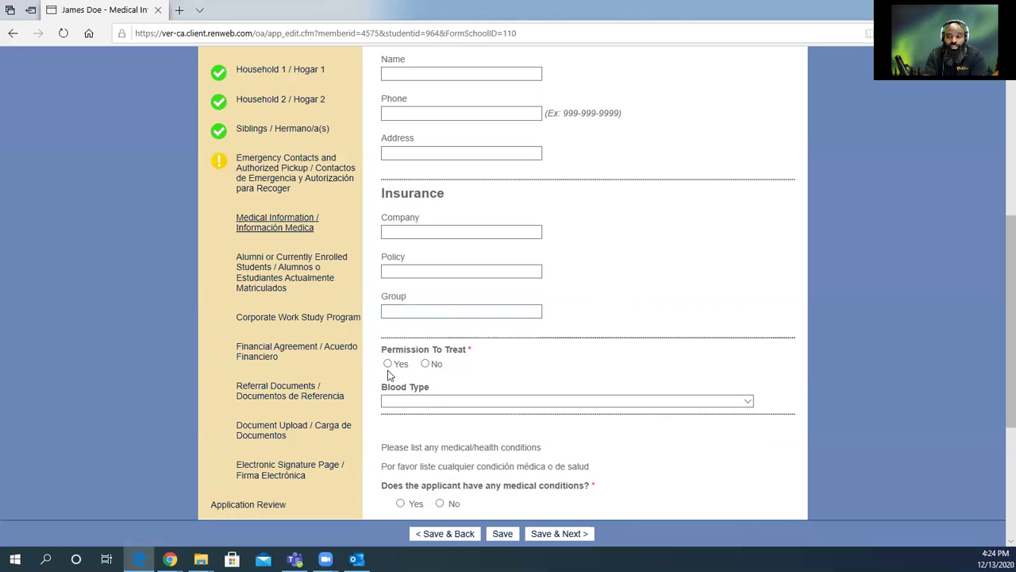
left_click(388, 365)
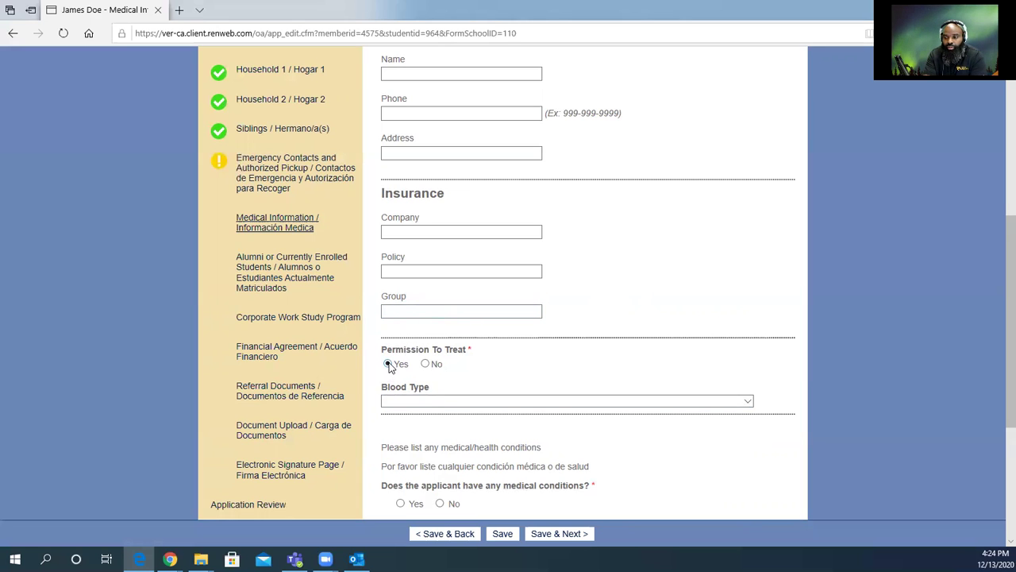
left_click(454, 403)
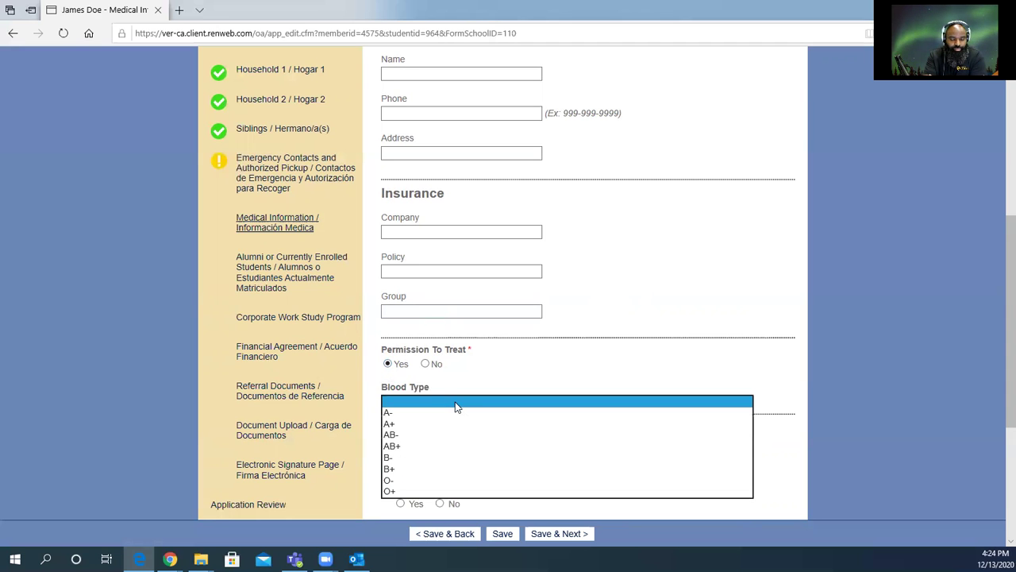
left_click(455, 405)
left_click(584, 382)
scroll(576, 419, "down", 2)
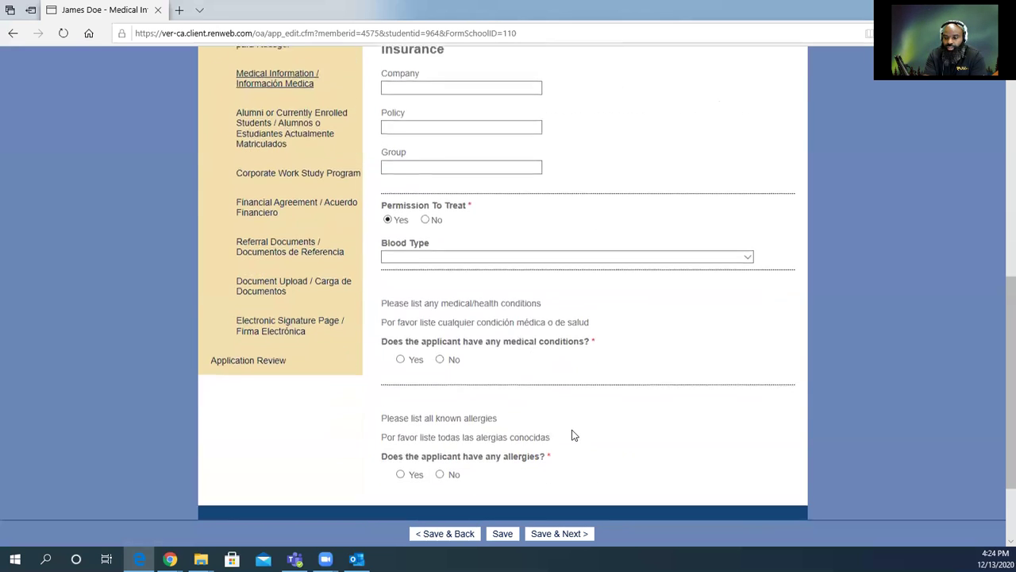
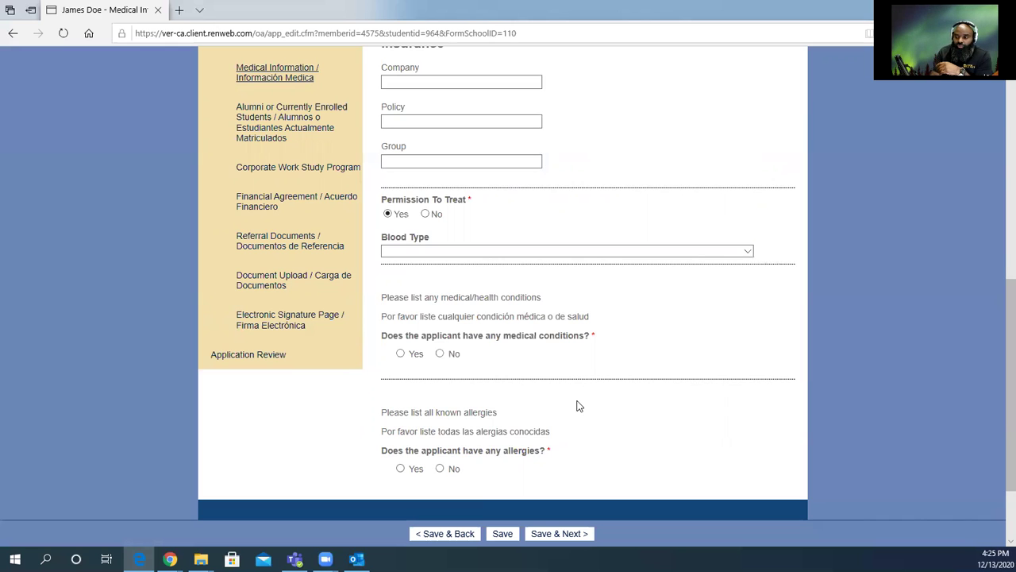
Answer No to medical conditions and No to allergies, and save Medical Information.
left_click(441, 353)
left_click(440, 468)
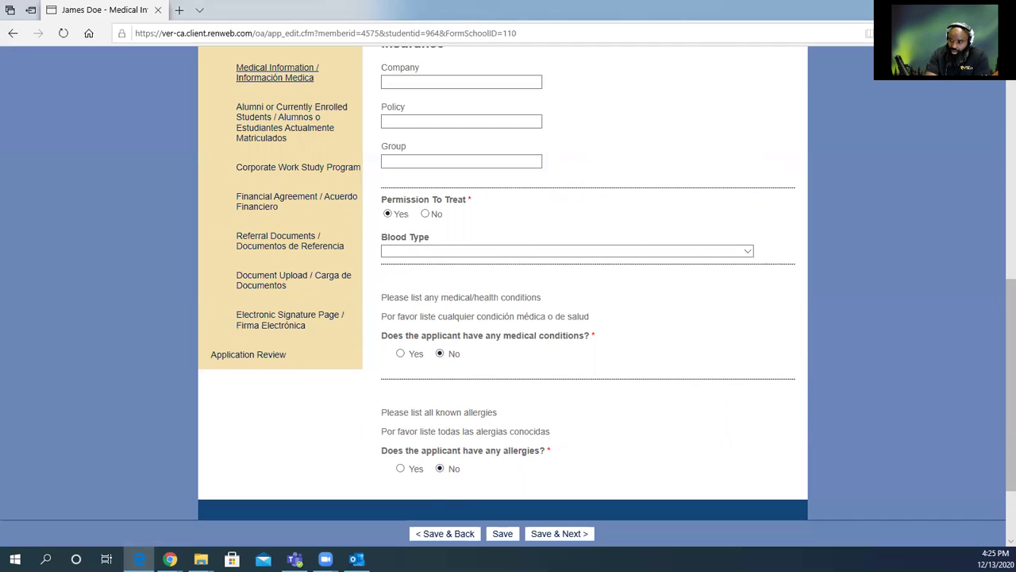
left_click(559, 534)
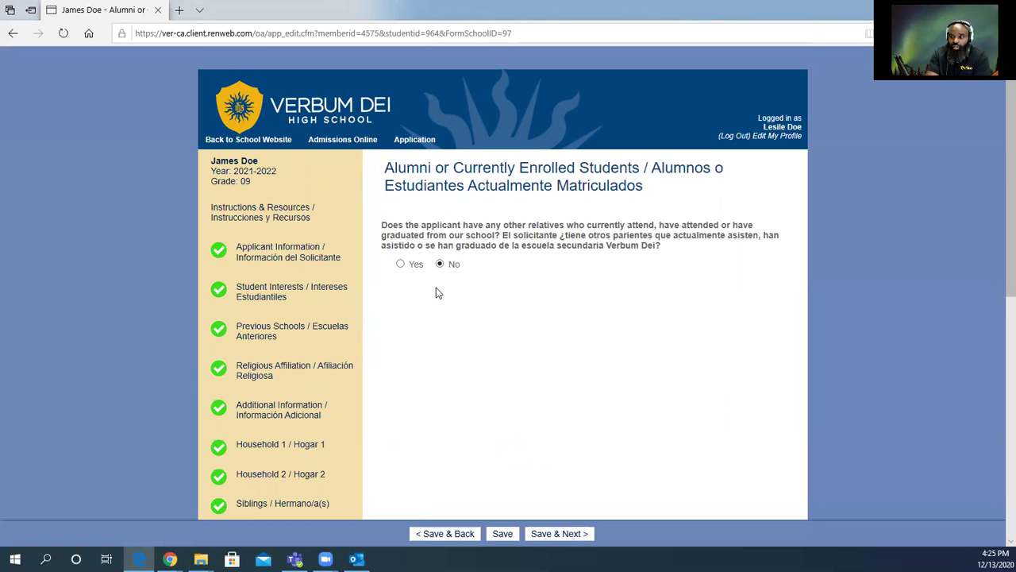
left_click(401, 264)
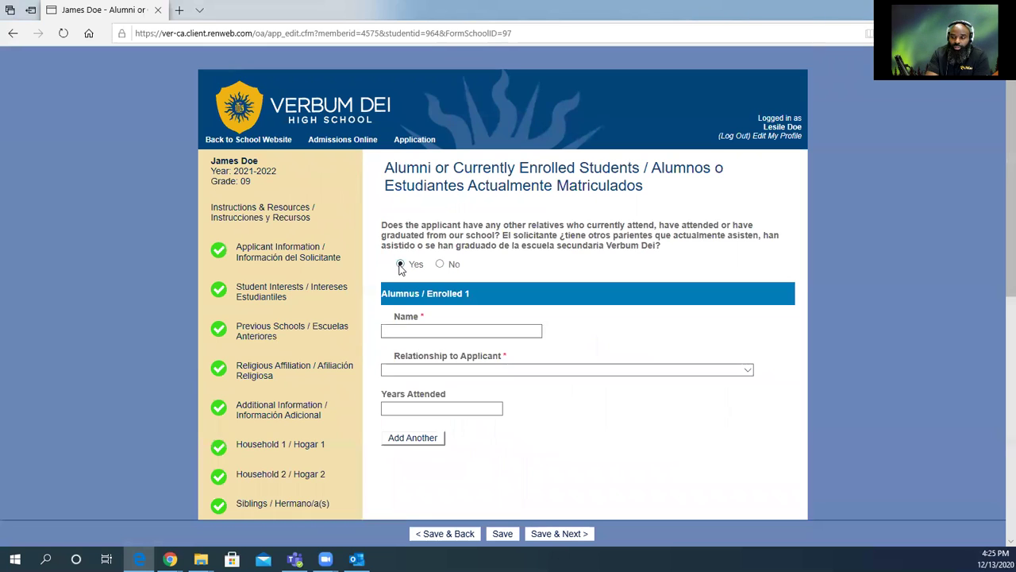
left_click(423, 332)
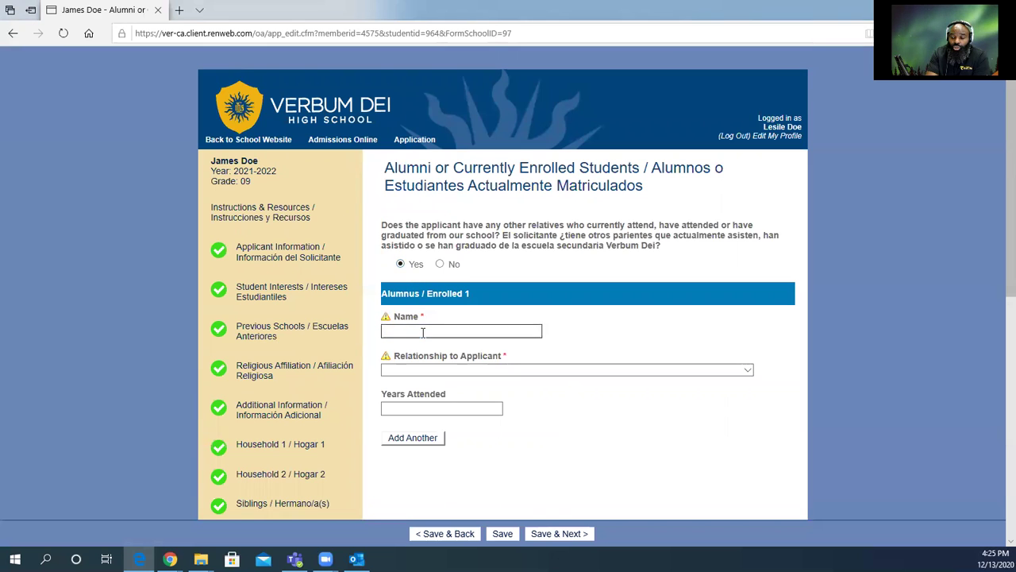
left_click(492, 370)
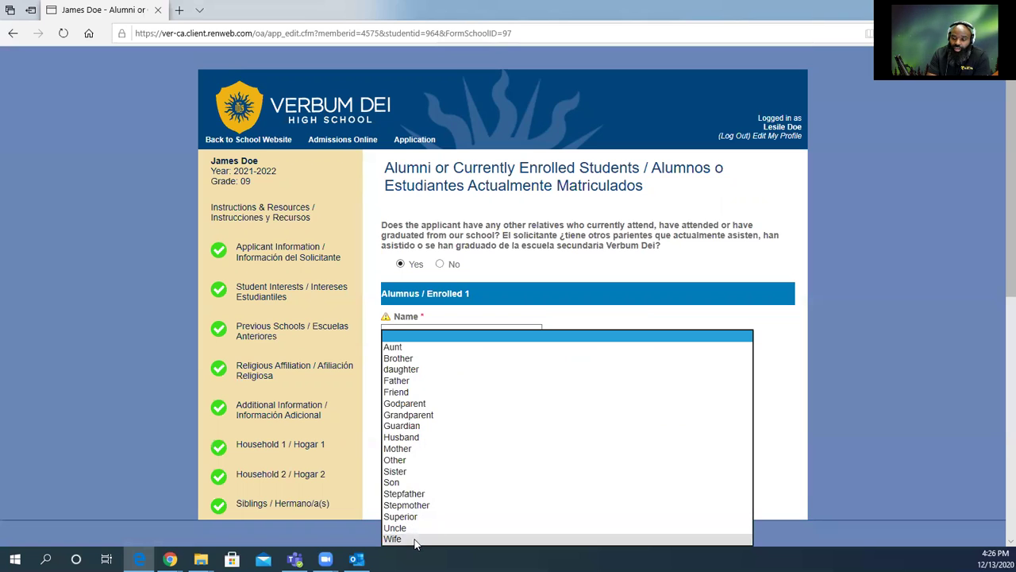
left_click(540, 287)
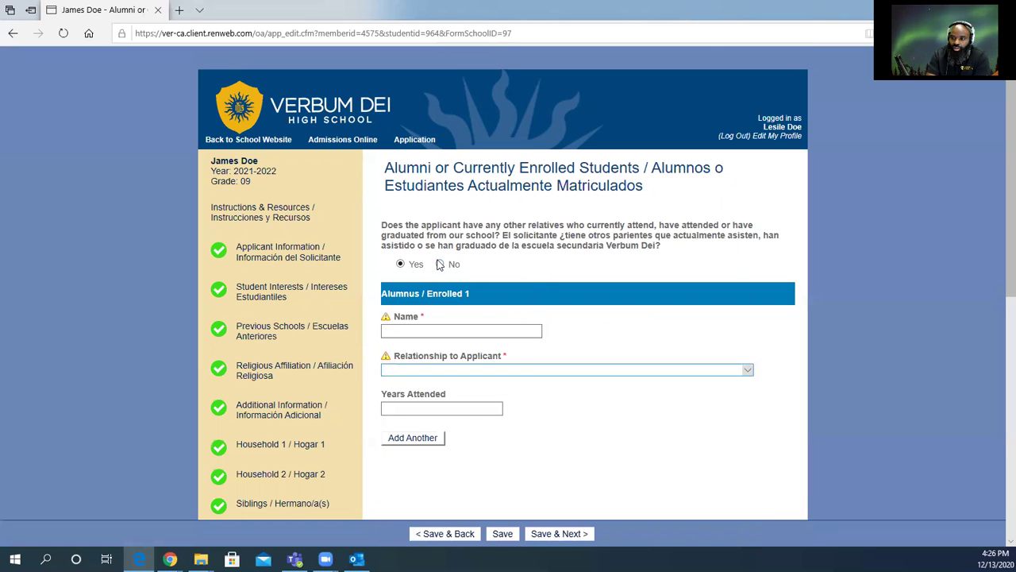
left_click(441, 265)
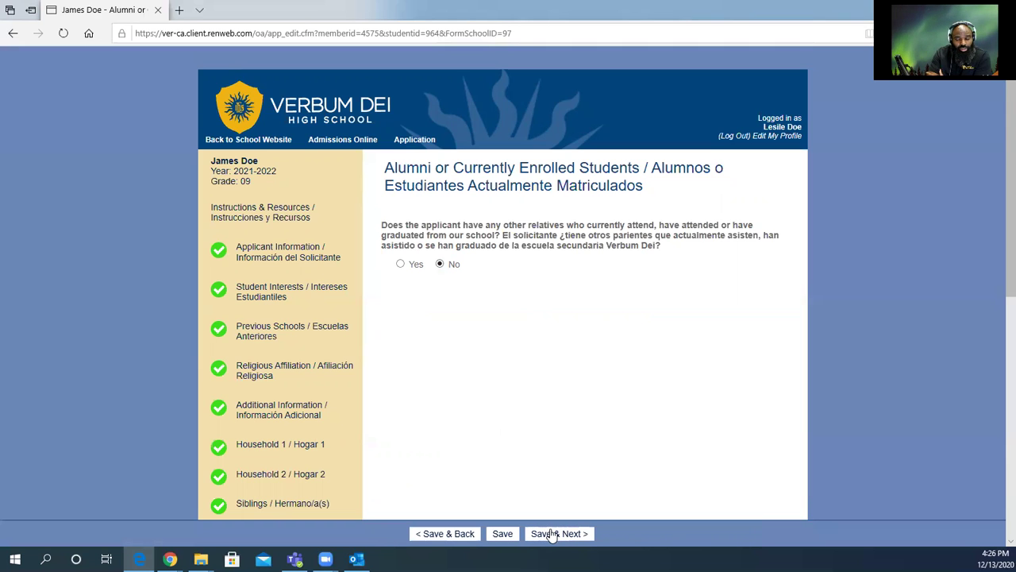
scroll(569, 389, "down", 2)
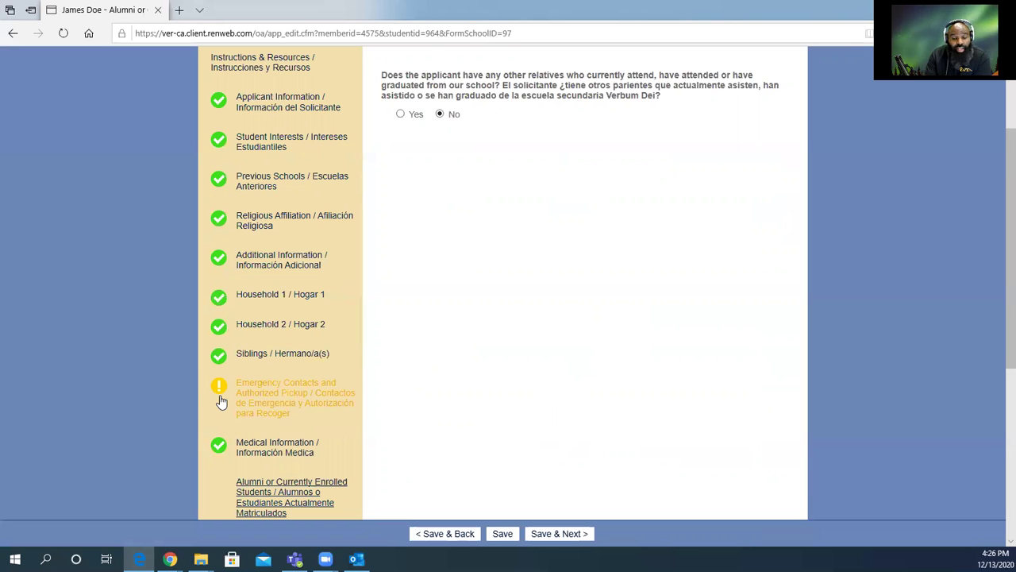
Make the mother an authorized pickup on the Emergency Contacts form and save it.
left_click(288, 401)
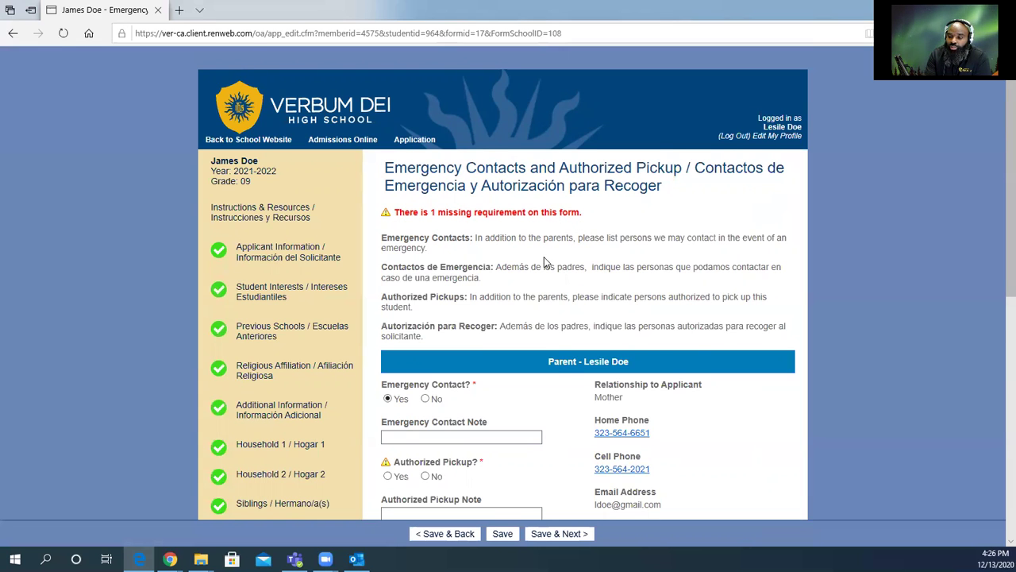
scroll(545, 263, "down", 1)
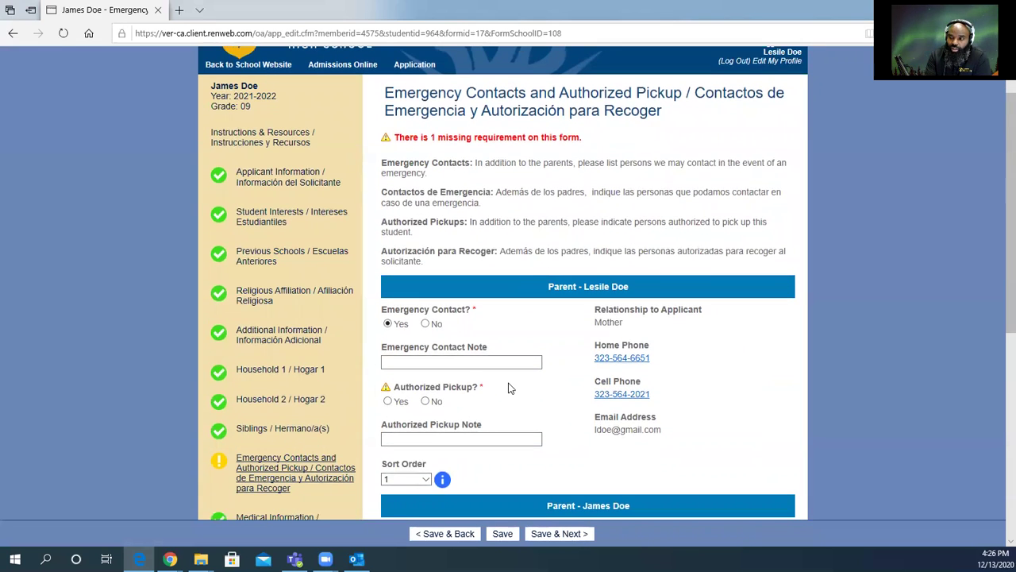
left_click(386, 402)
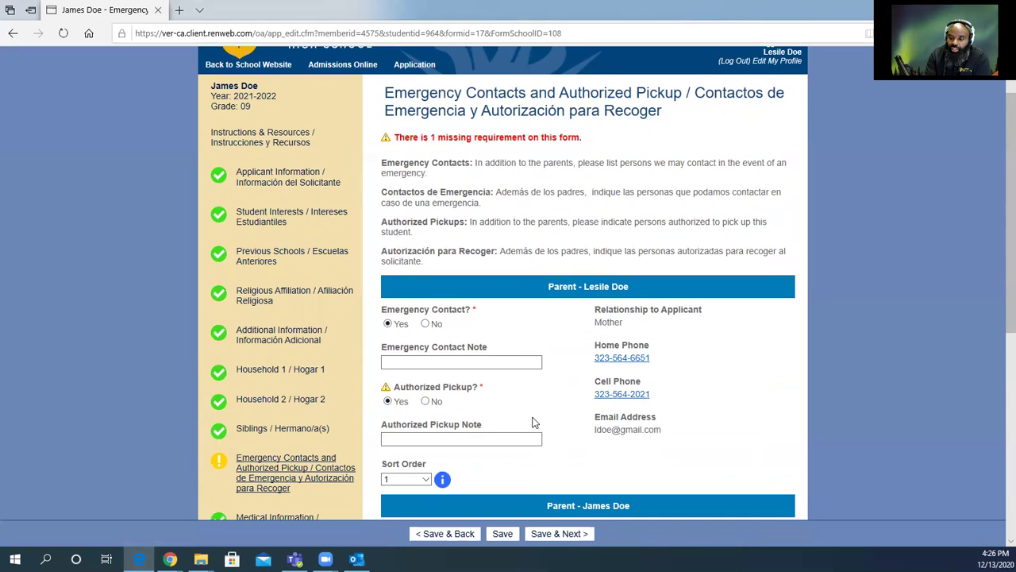
scroll(533, 422, "down", 5)
scroll(511, 411, "up", 4)
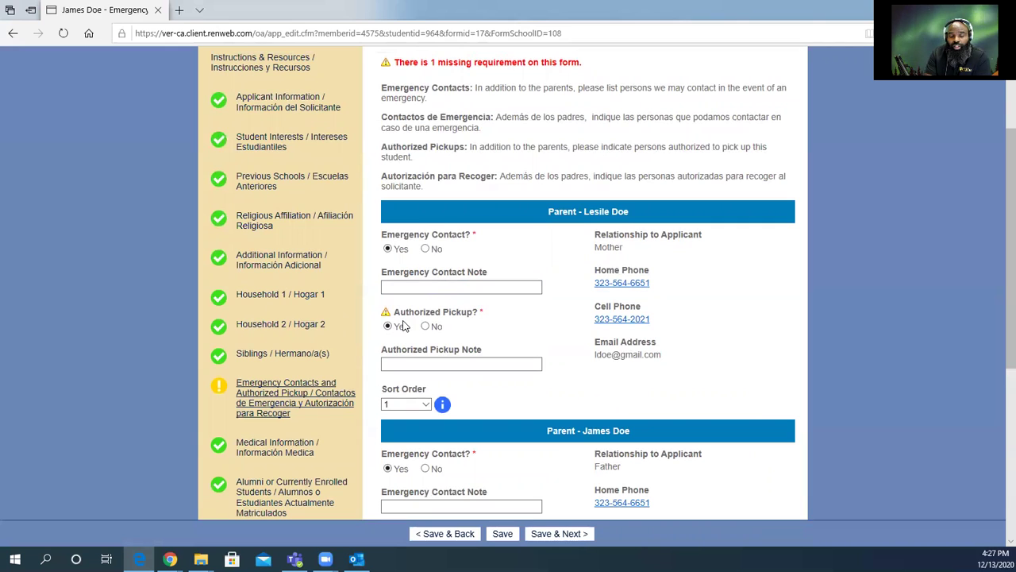
scroll(512, 407, "down", 2)
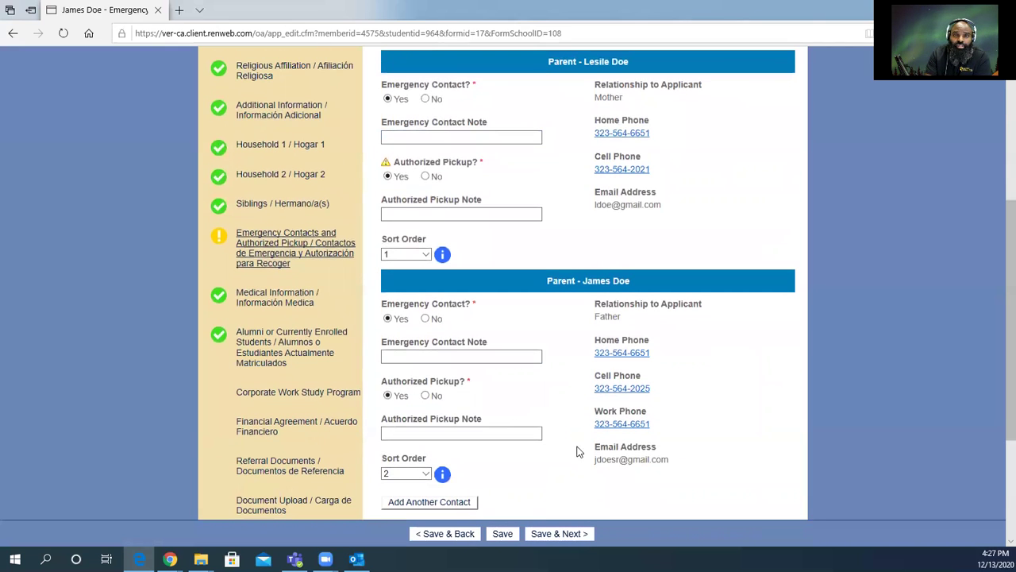
left_click(538, 534)
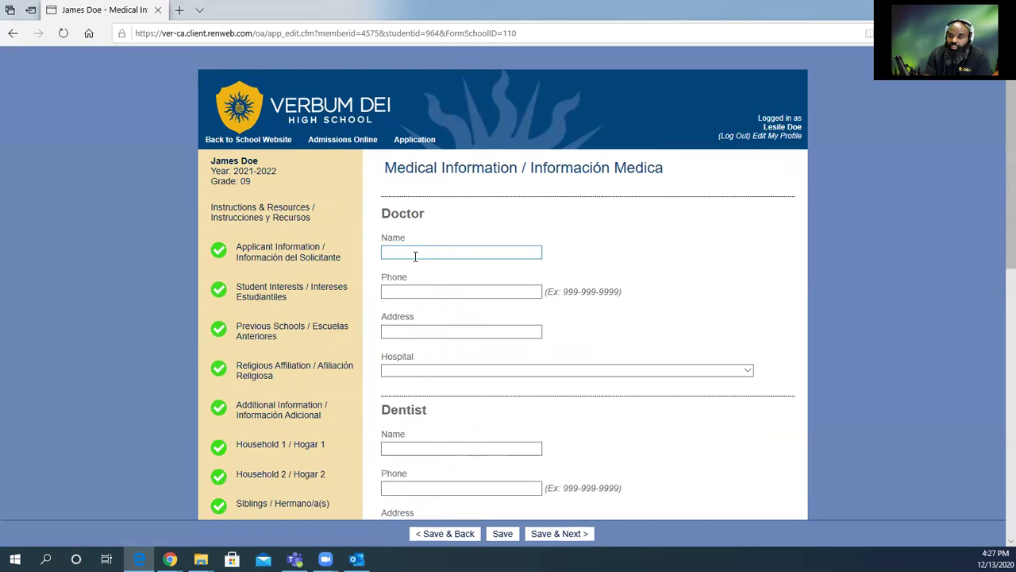
Save the Medical Information page again to return to the Alumni page.
scroll(416, 254, "down", 3)
scroll(238, 395, "down", 2)
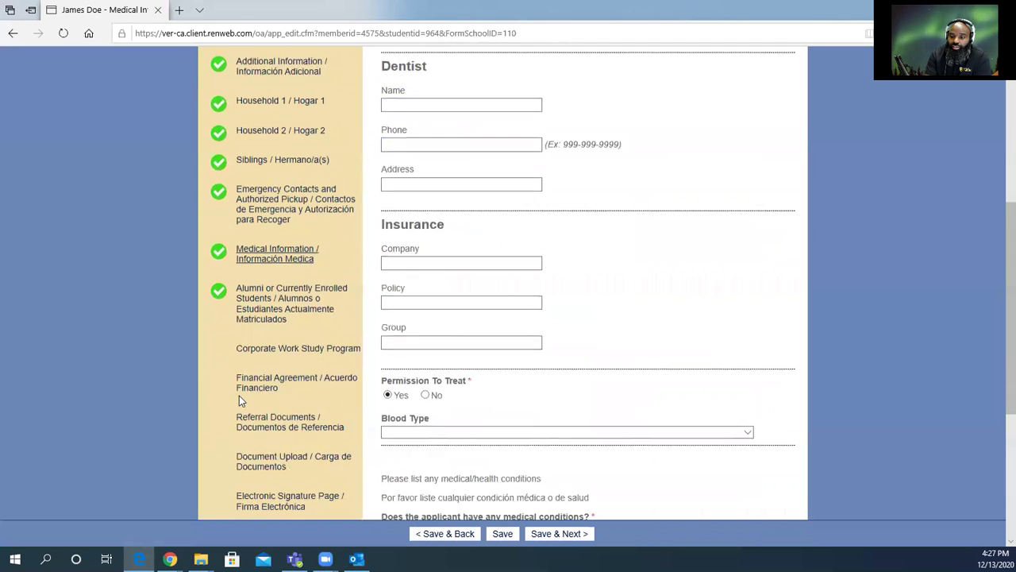
scroll(539, 466, "down", 3)
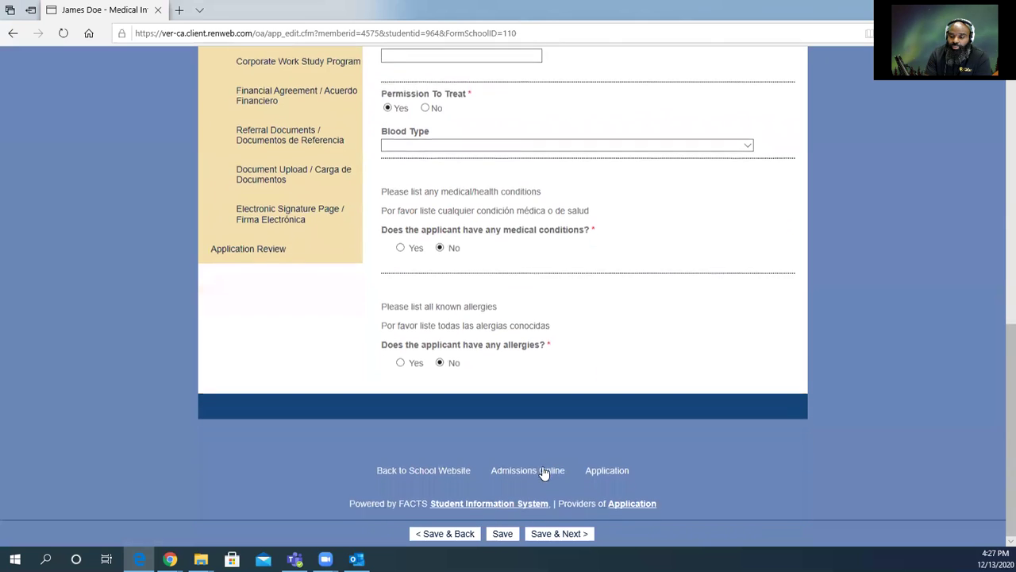
left_click(556, 535)
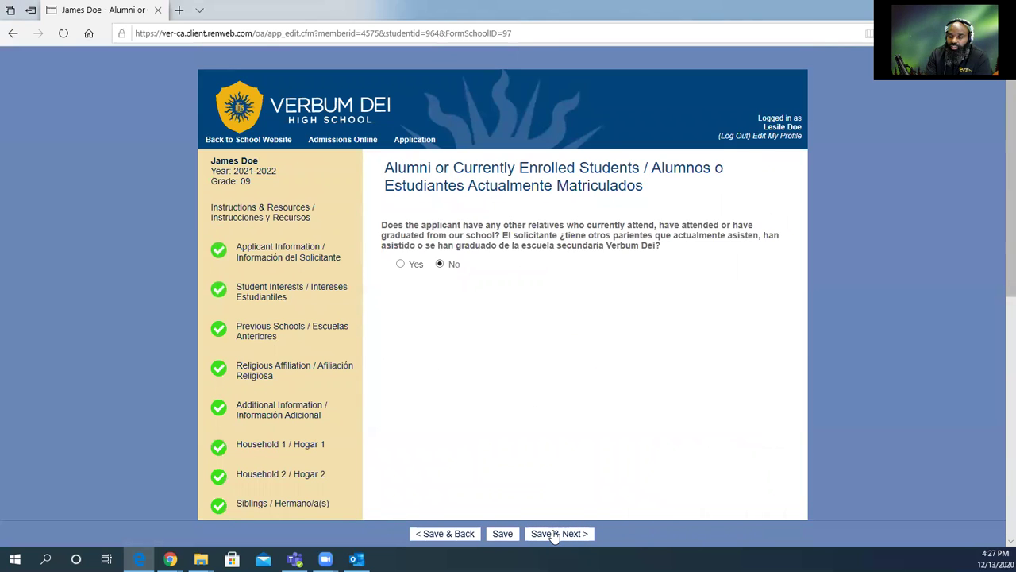
Save the Alumni page with its No relatives answer to reach Corporate Work Study.
left_click(555, 535)
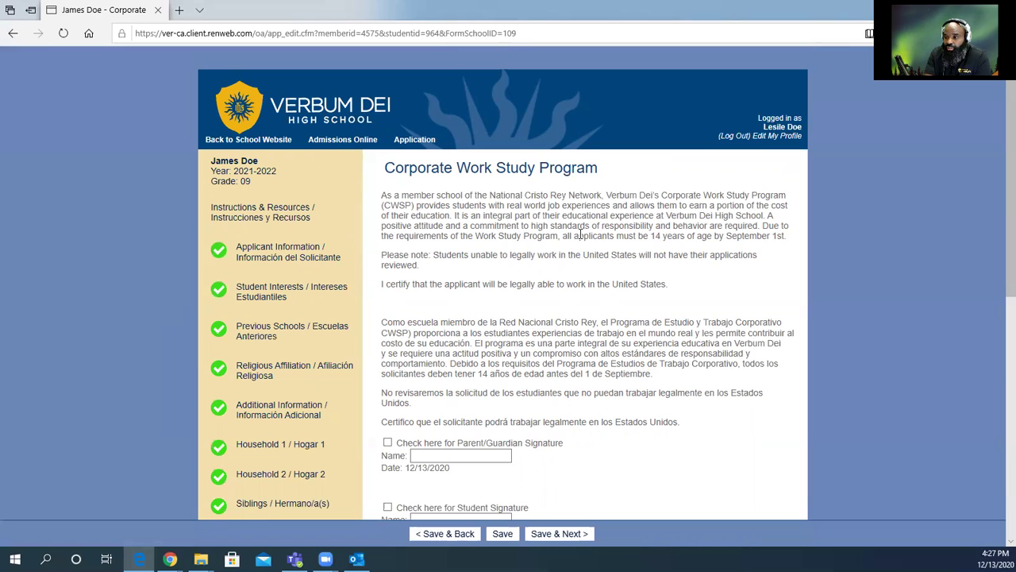
Tick the parent and student signature boxes with their names entered, and save the work-study form.
left_click_drag(563, 238, 732, 250)
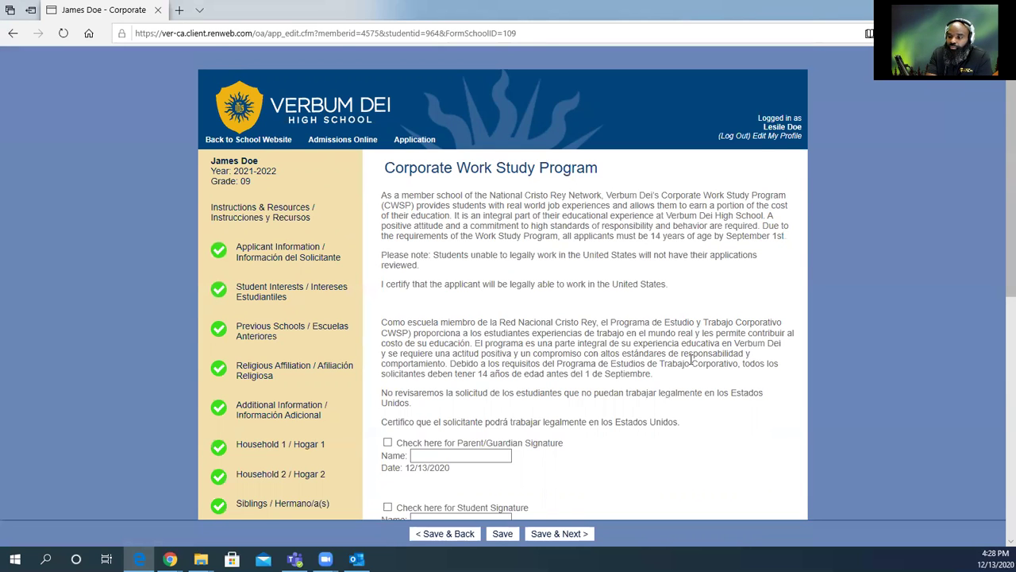
scroll(692, 357, "down", 2)
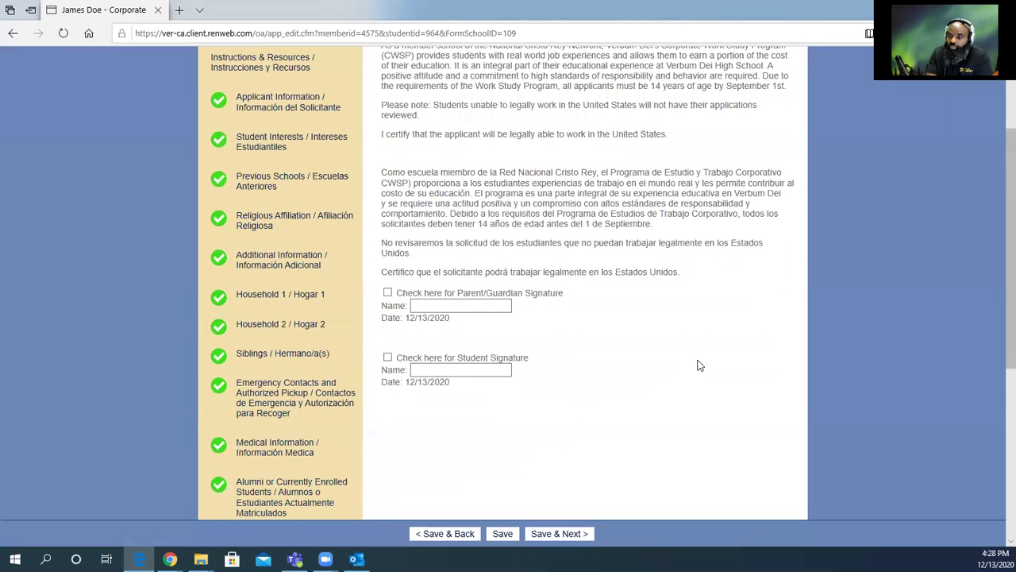
left_click(387, 292)
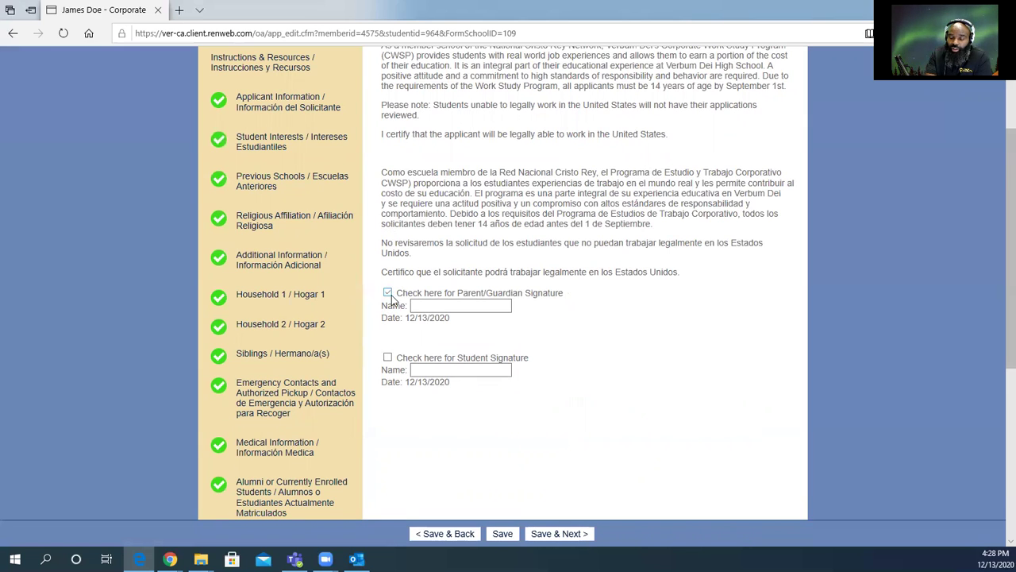
left_click(434, 306)
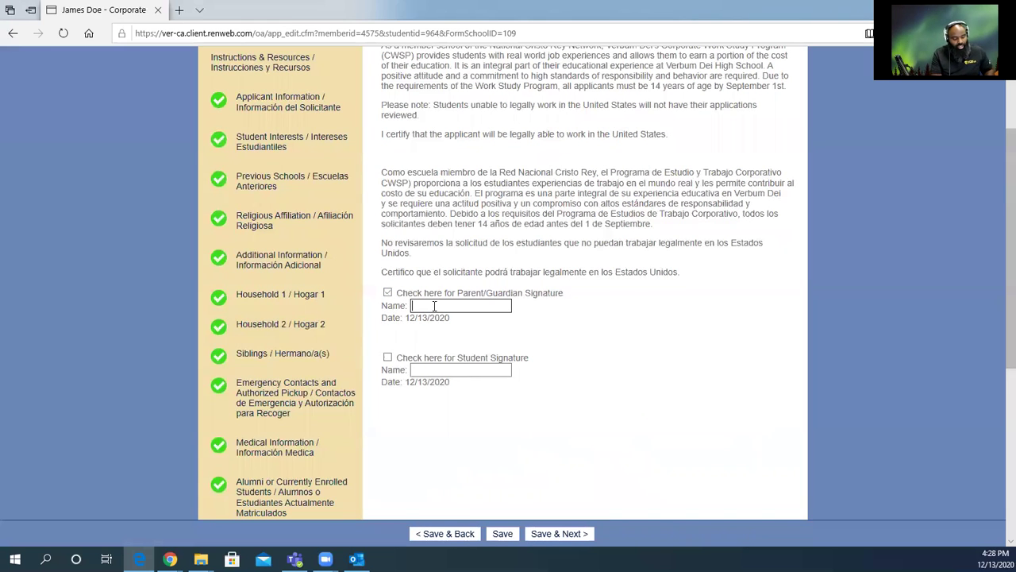
type("Leslie")
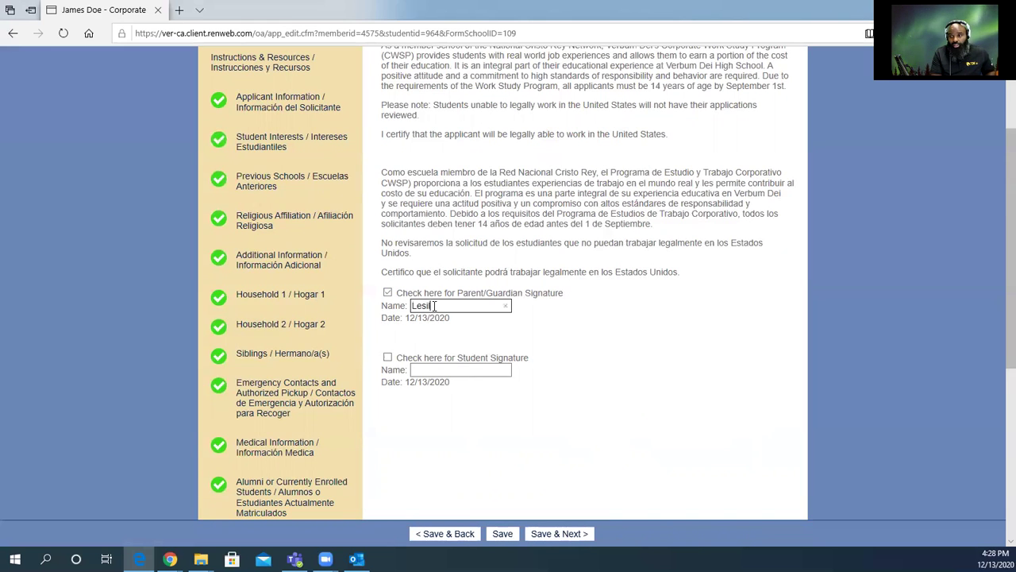
type(" Doe")
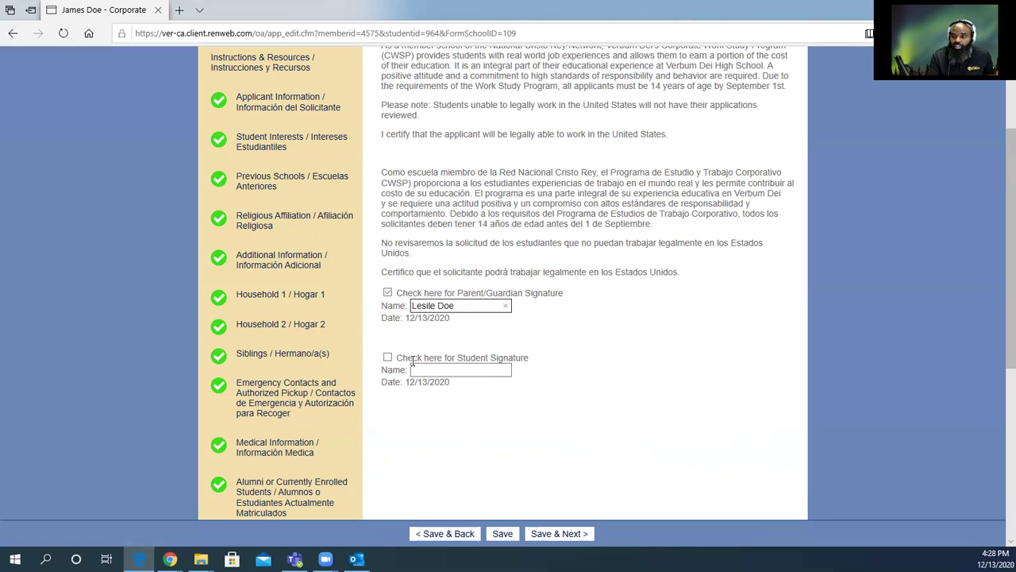
left_click(388, 358)
left_click(437, 371)
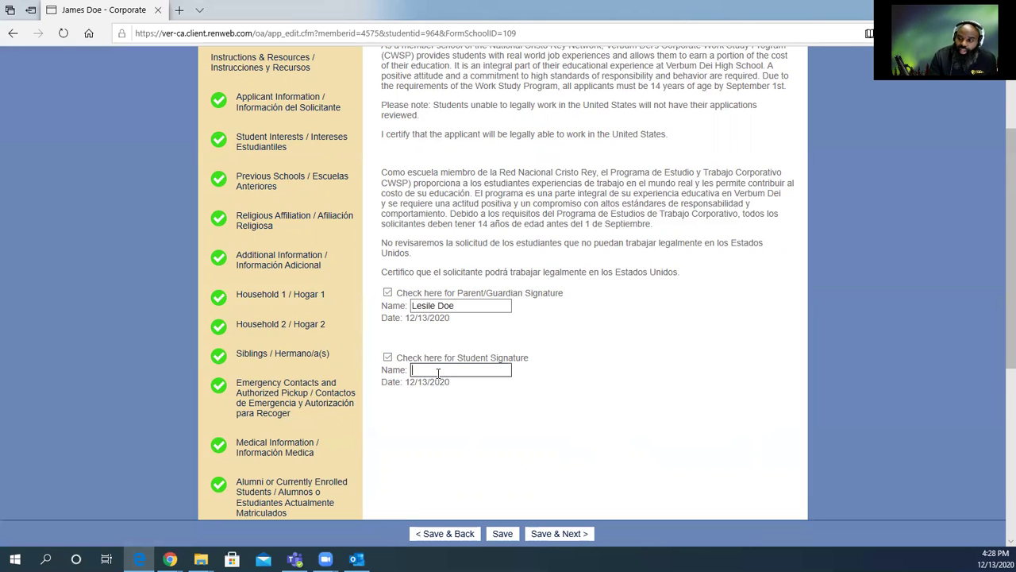
type("Jame")
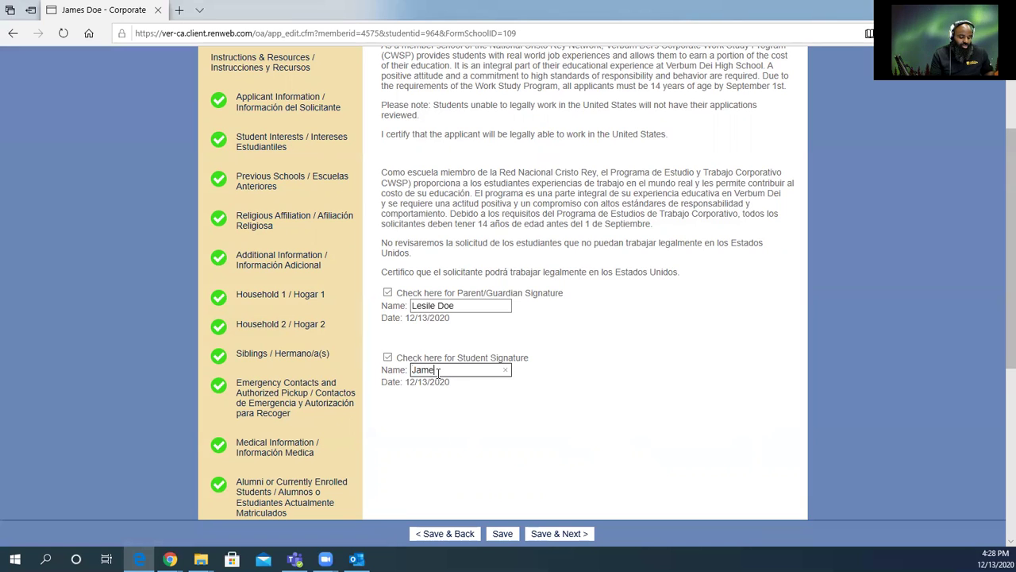
type("s Doe Jr")
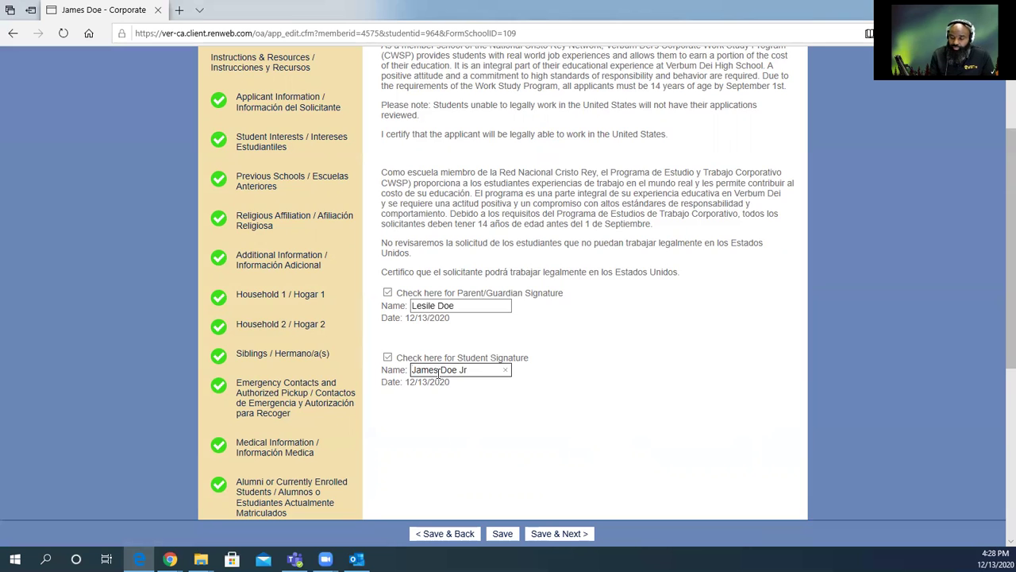
scroll(488, 436, "down", 2)
left_click(537, 534)
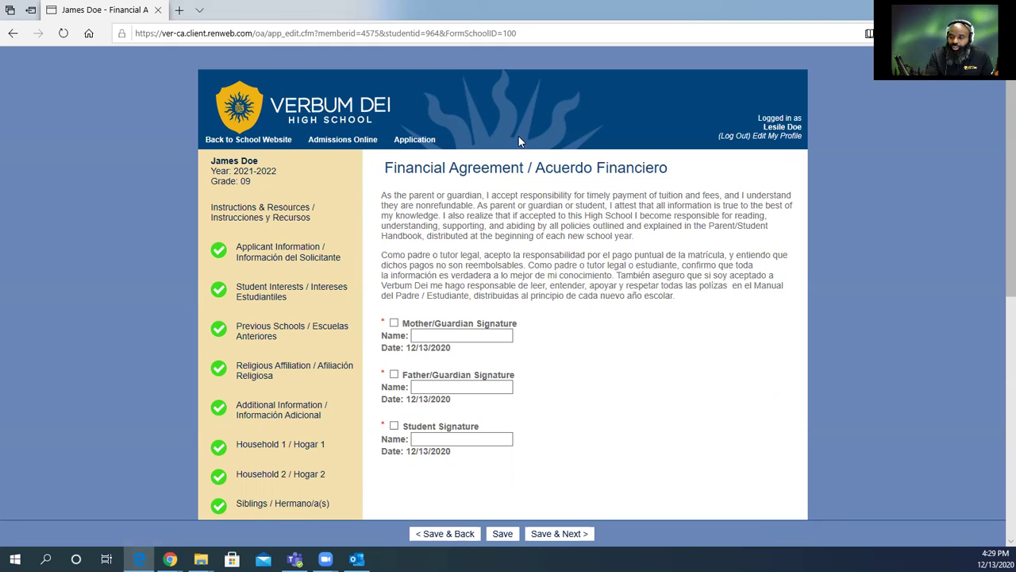
Tick the Mother/Guardian and Father/Guardian signatures, correcting the father's name and adding Sr.
left_click(393, 322)
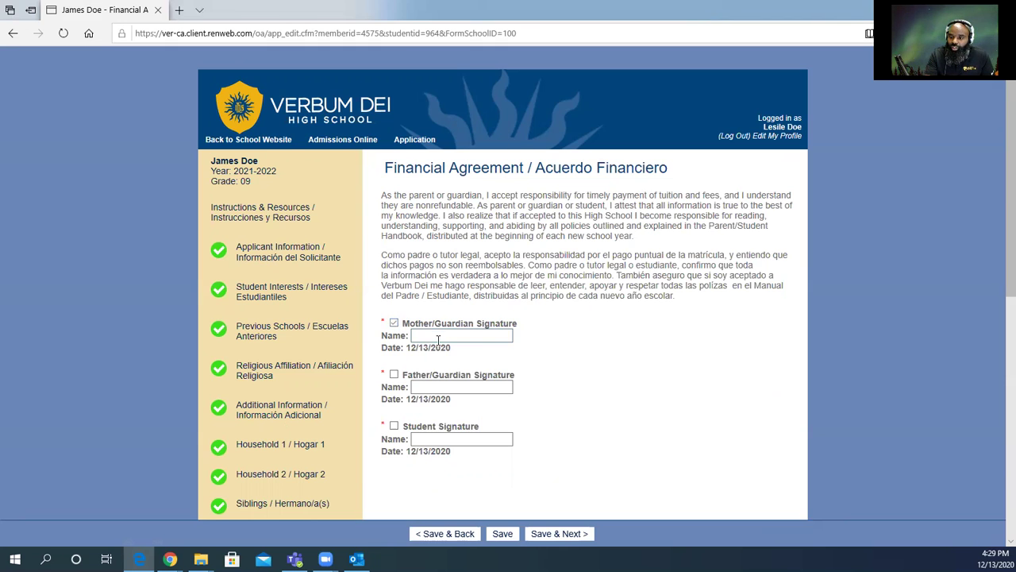
left_click(425, 339)
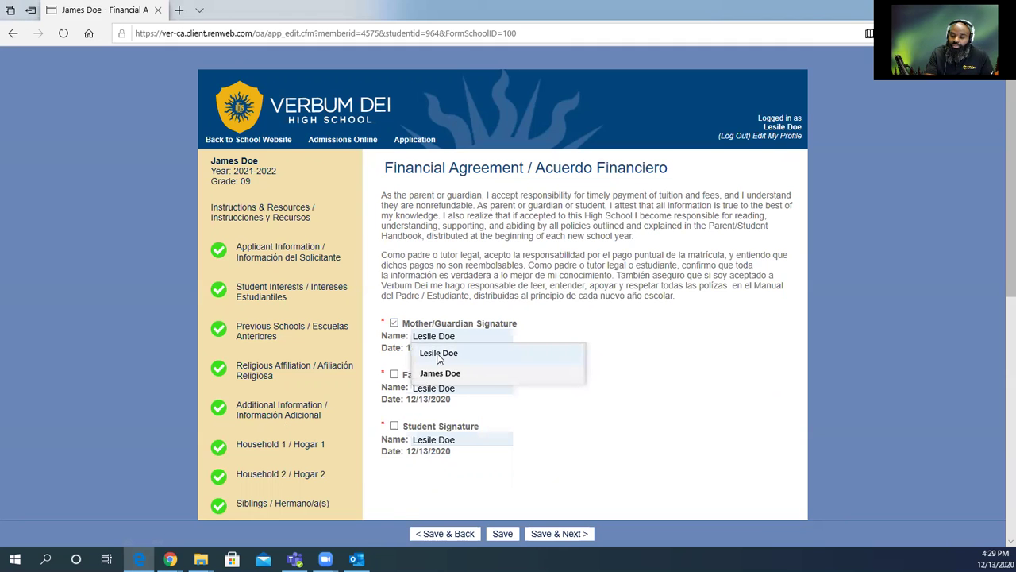
left_click(438, 355)
left_click(393, 374)
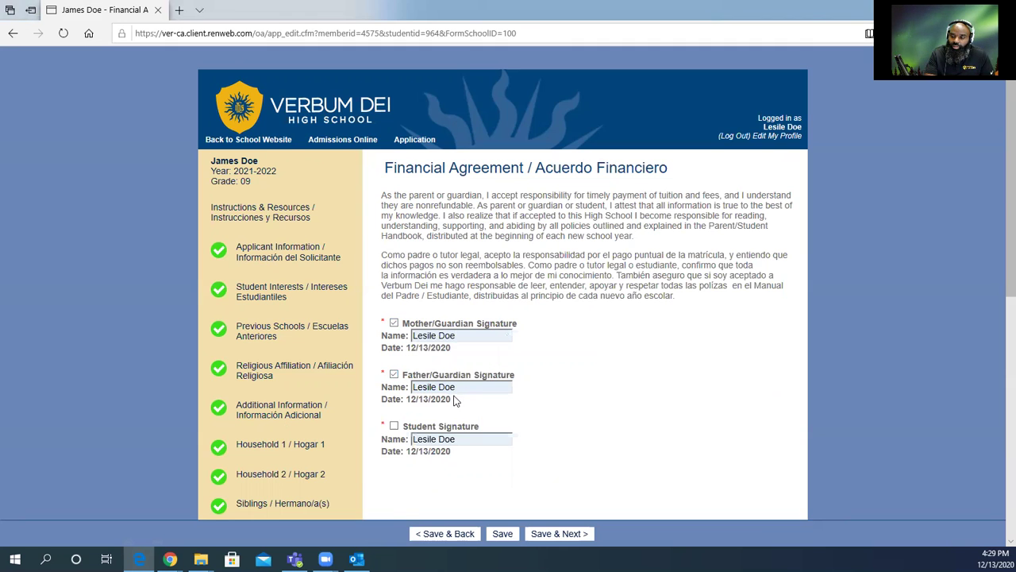
left_click_drag(437, 387, 373, 387)
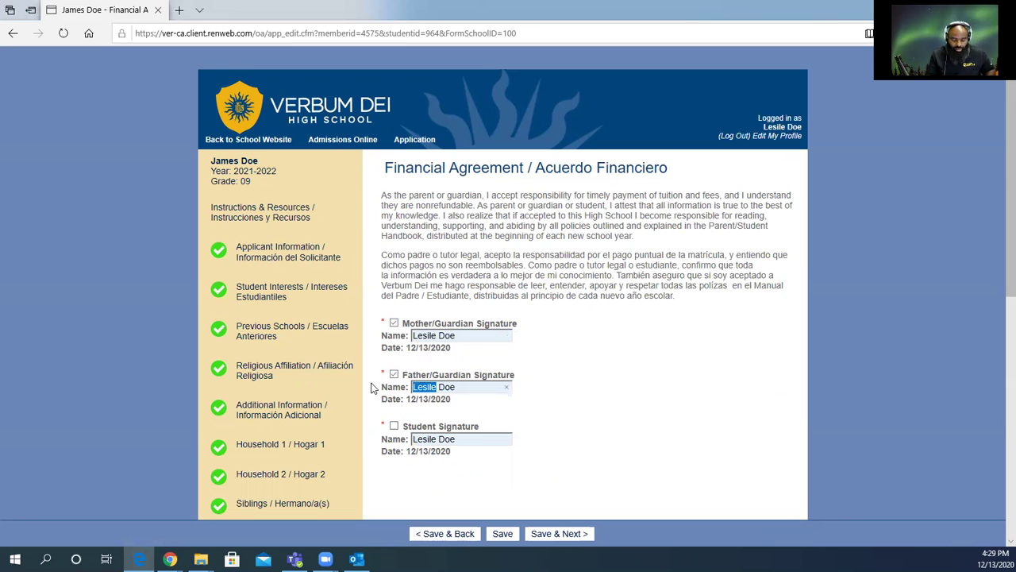
type("James")
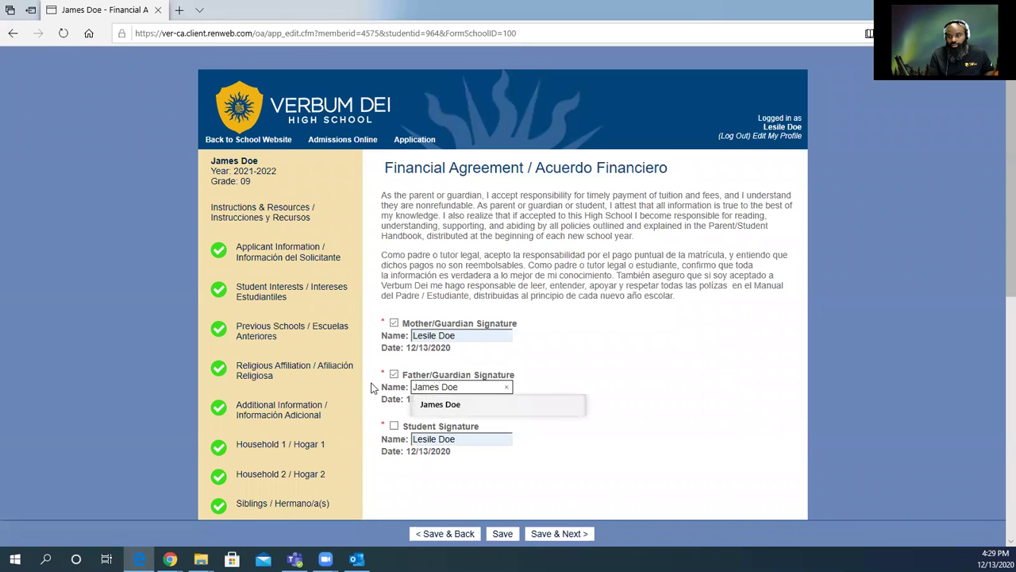
left_click(471, 387)
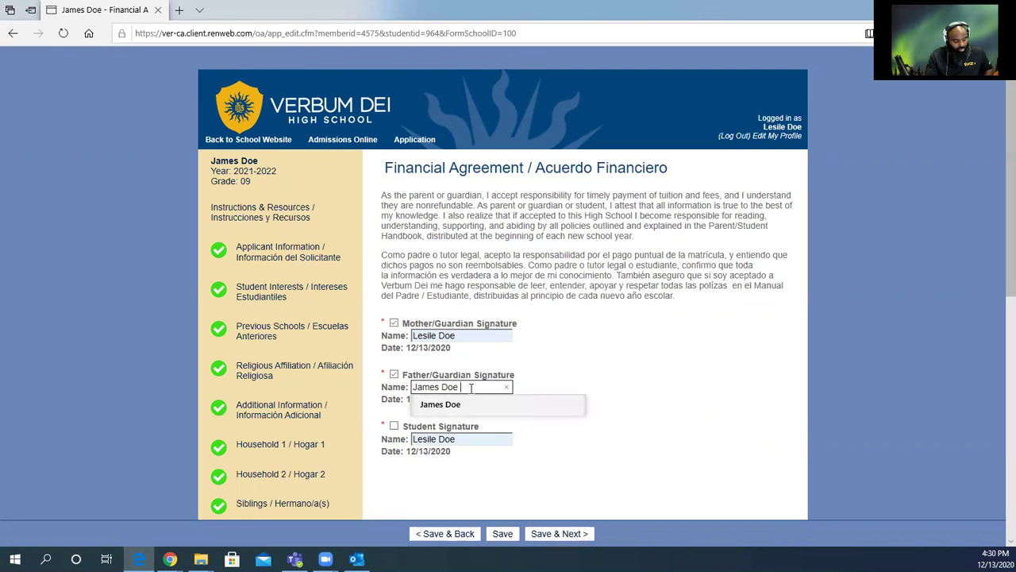
type("Sr")
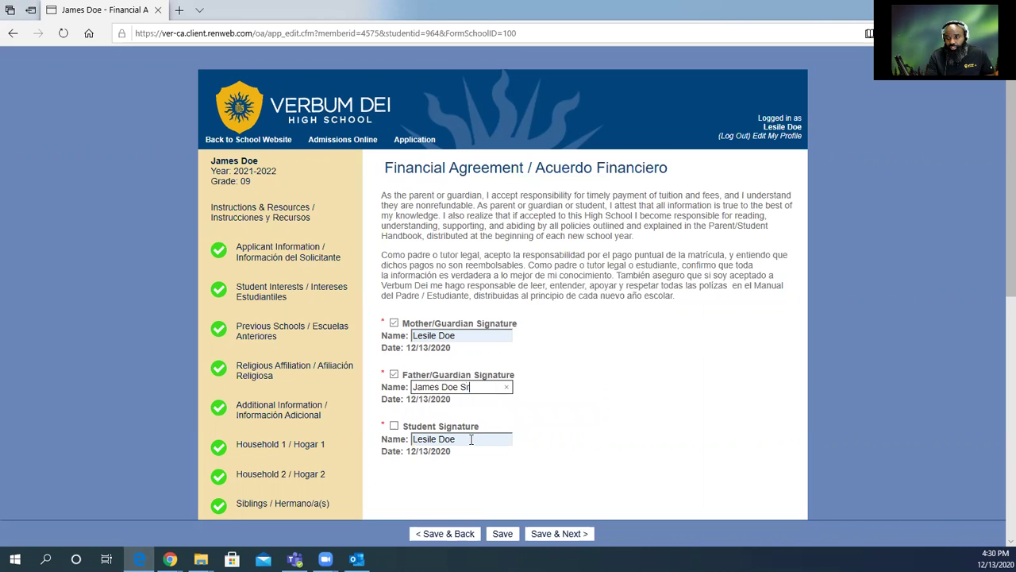
Change the Student Name to the student's name plus Jr and tick Student Signature.
left_click_drag(467, 439, 381, 439)
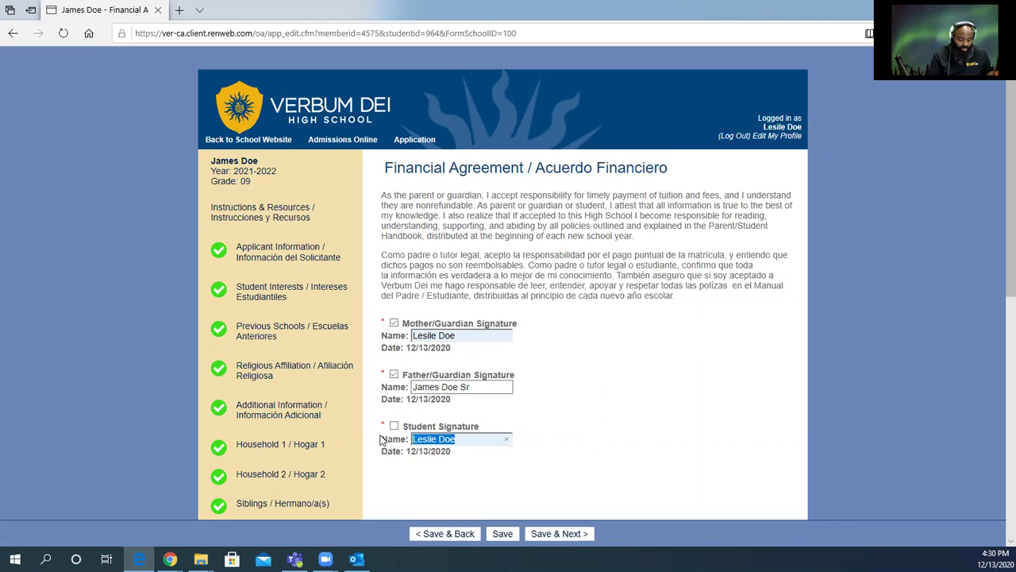
type("Jmaes")
key("BackSpace")
key("BackSpace")
key("BackSpace")
key("BackSpace")
type("am")
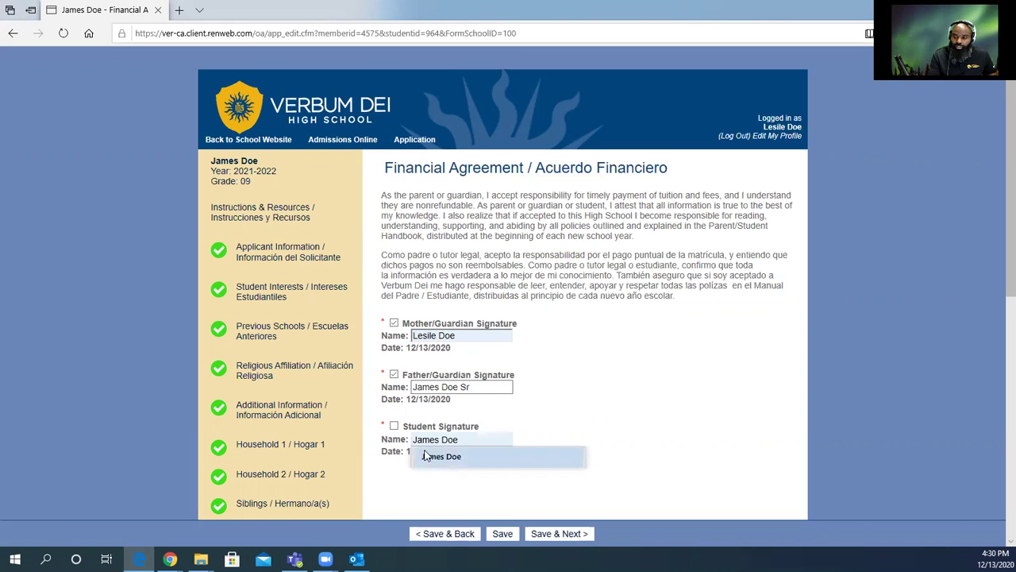
left_click(435, 457)
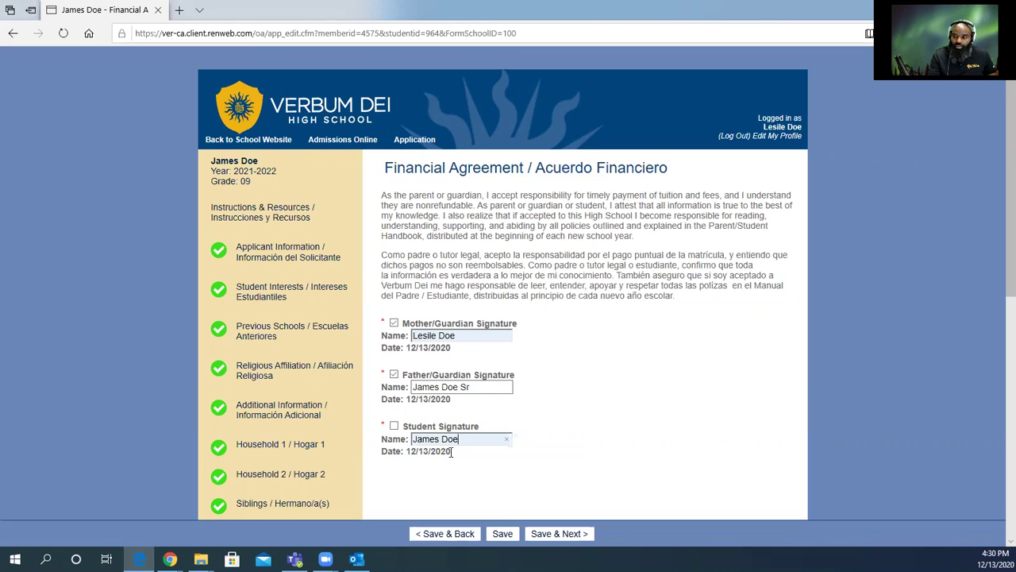
type("Jr")
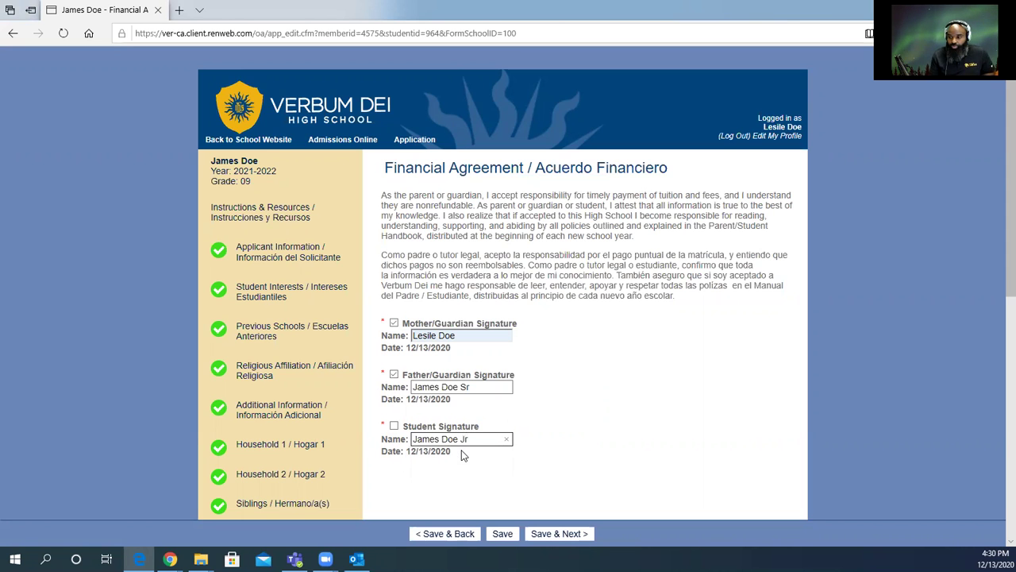
scroll(512, 421, "down", 2)
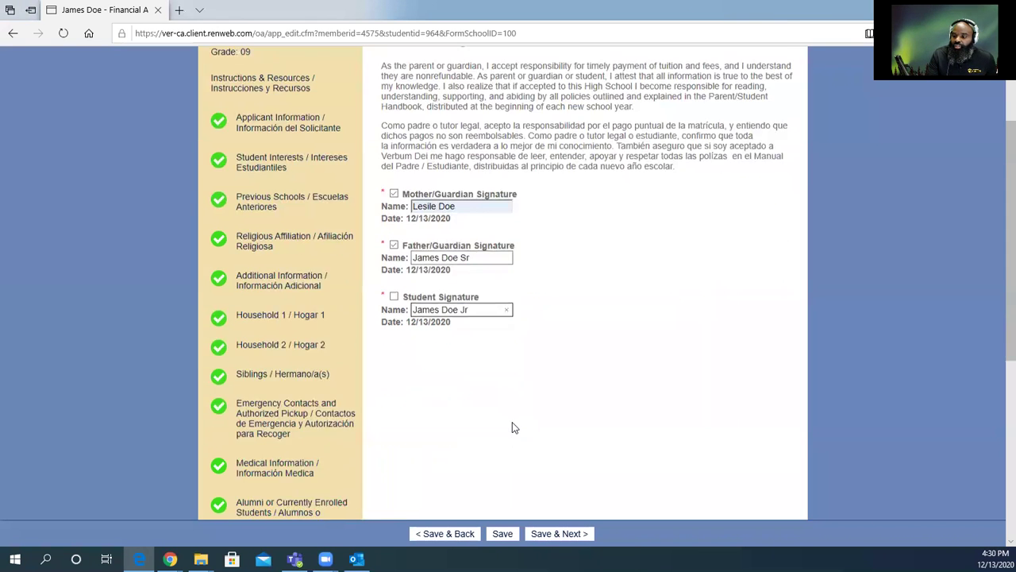
left_click(395, 276)
Save the Referral Documents form with the Principal and Math Teacher referral fields left empty.
left_click(570, 537)
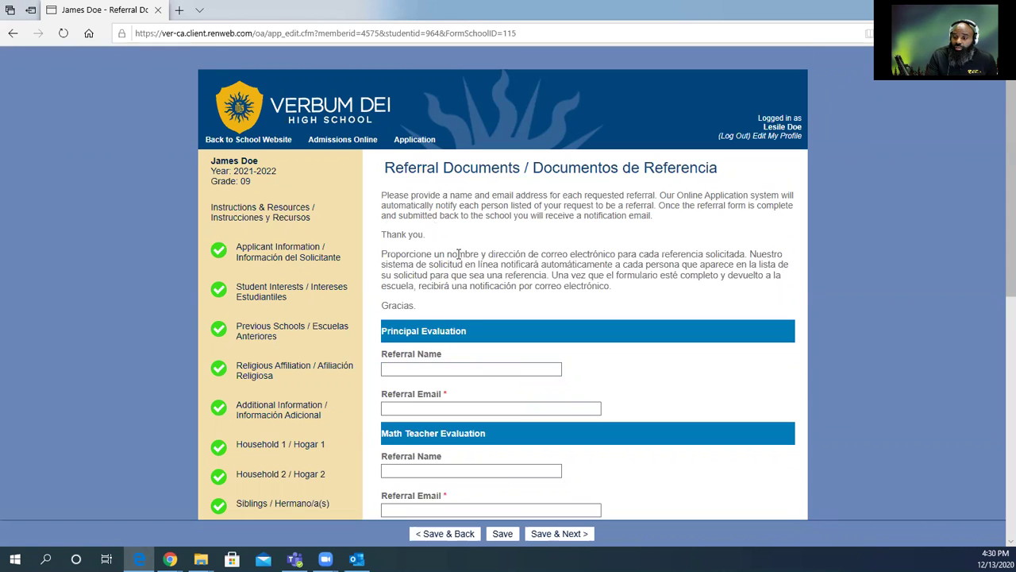
scroll(458, 254, "down", 2)
scroll(471, 239, "up", 1)
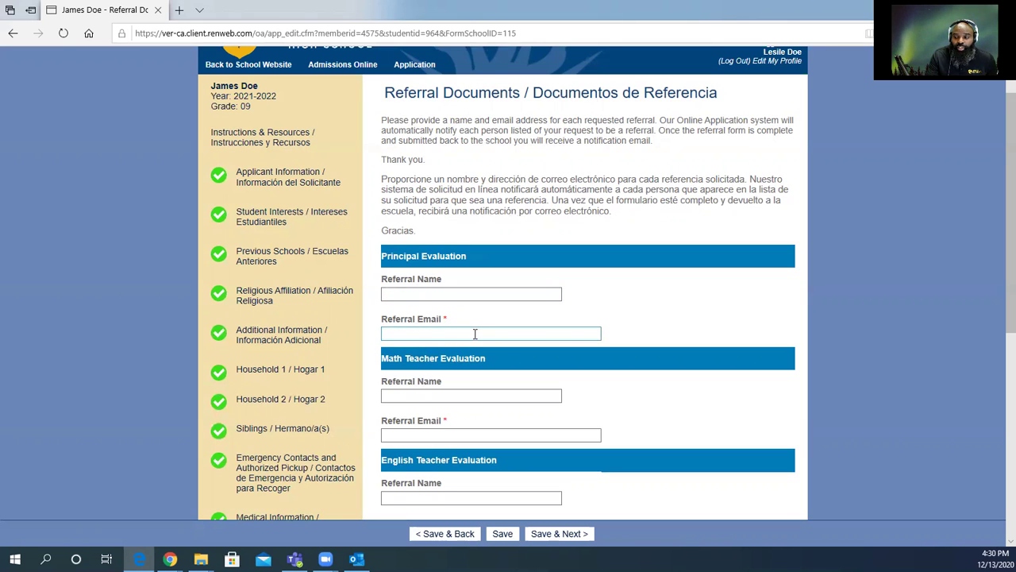
left_click(433, 433)
scroll(433, 433, "down", 1)
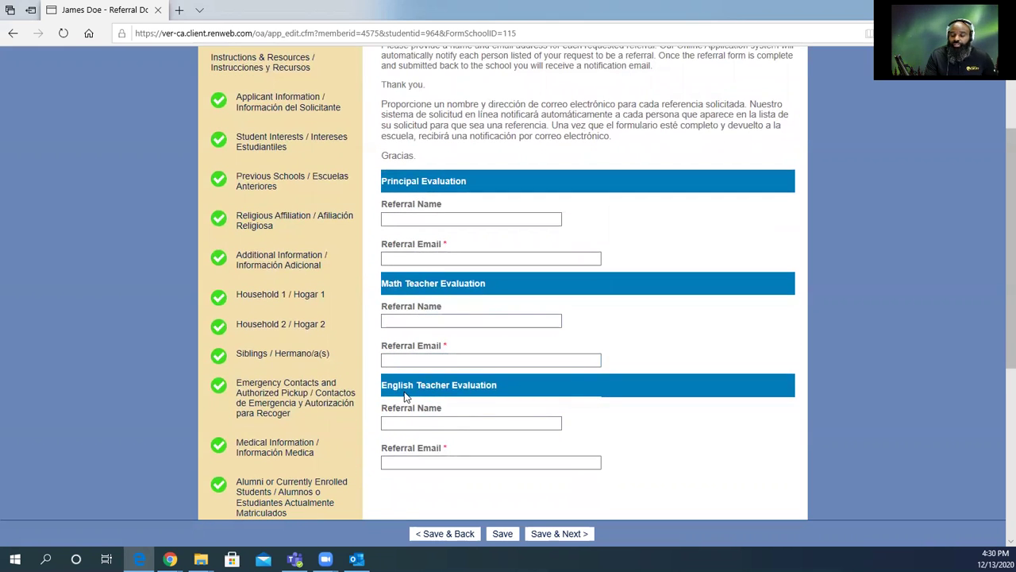
scroll(439, 392, "down", 3)
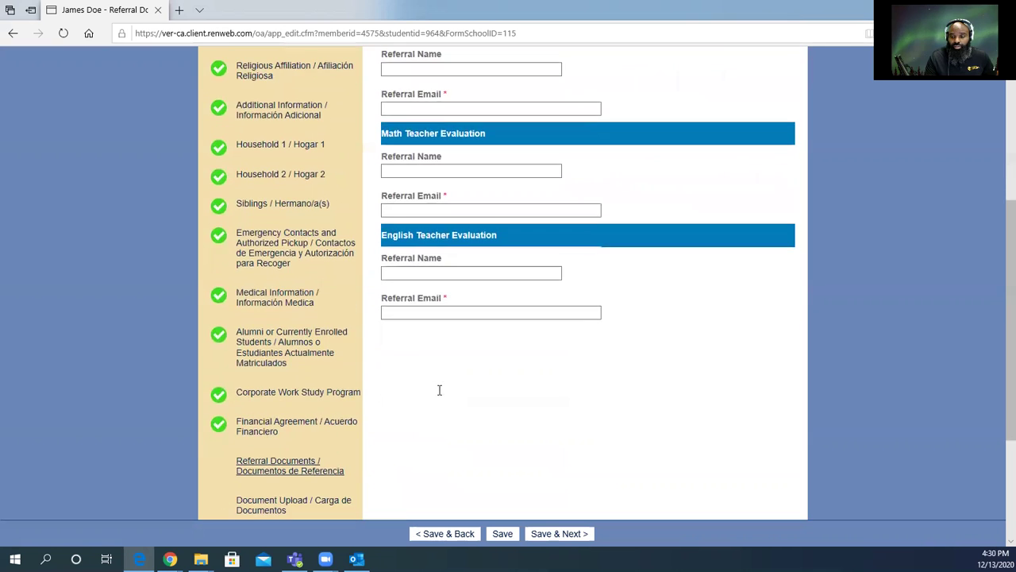
scroll(439, 390, "down", 1)
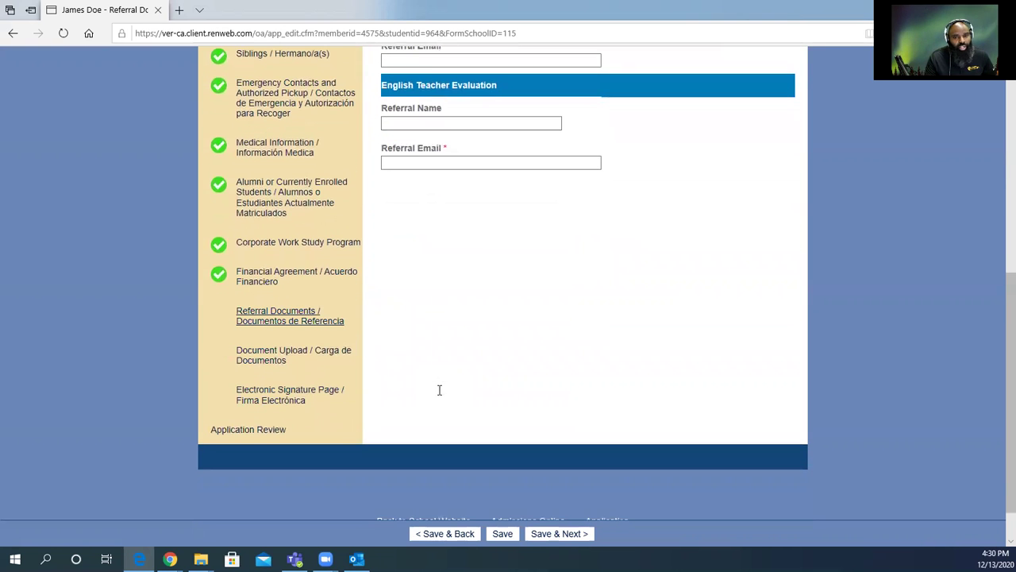
scroll(439, 390, "up", 2)
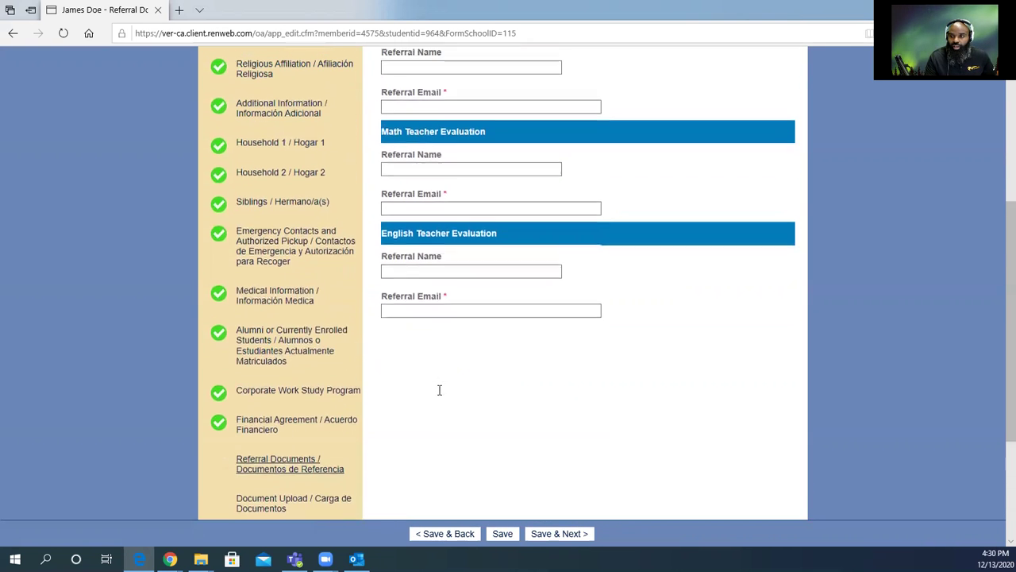
scroll(519, 386, "up", 2)
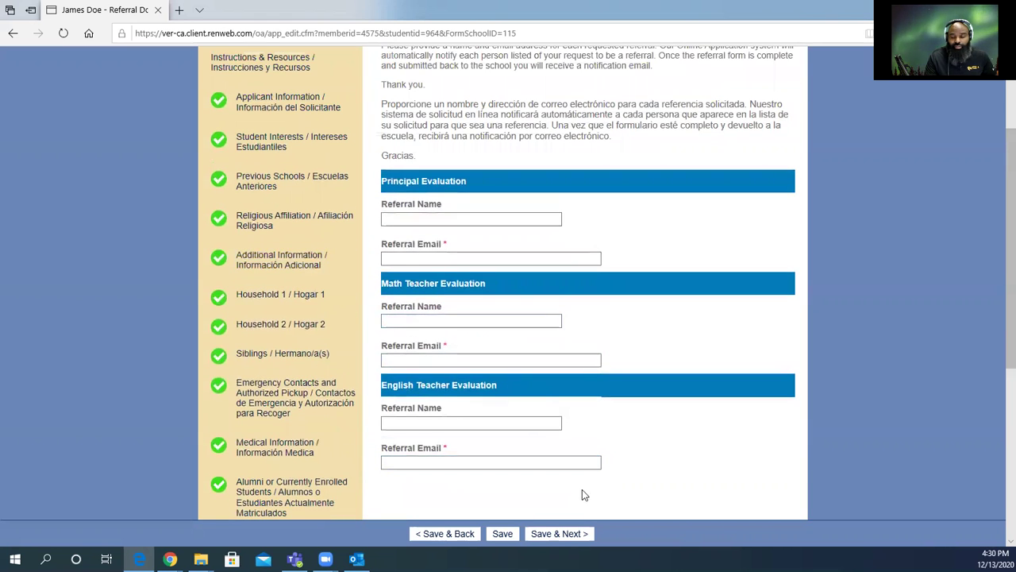
left_click(503, 535)
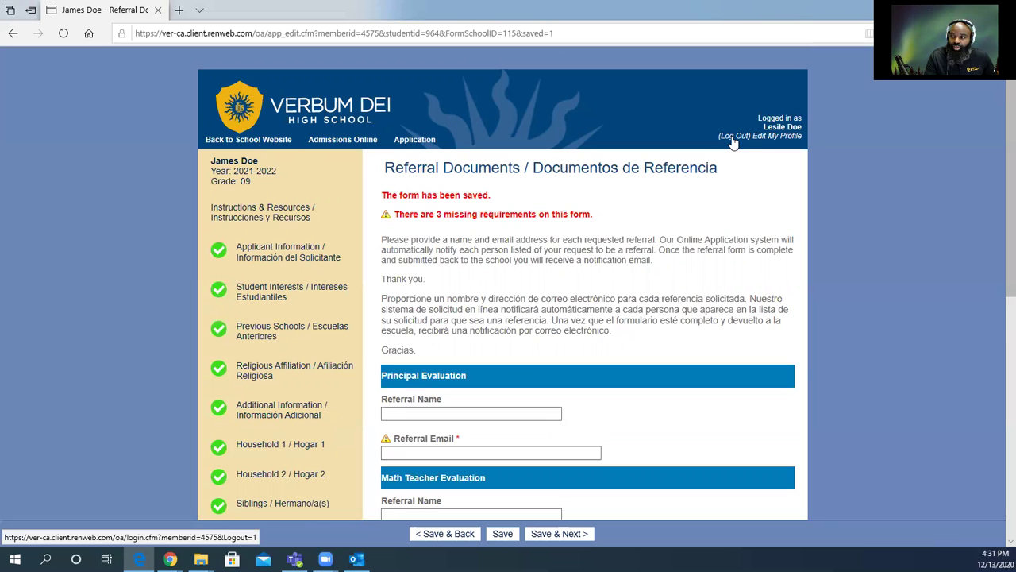
Log out to return to the Verbum Dei High School Log In page.
left_click(733, 137)
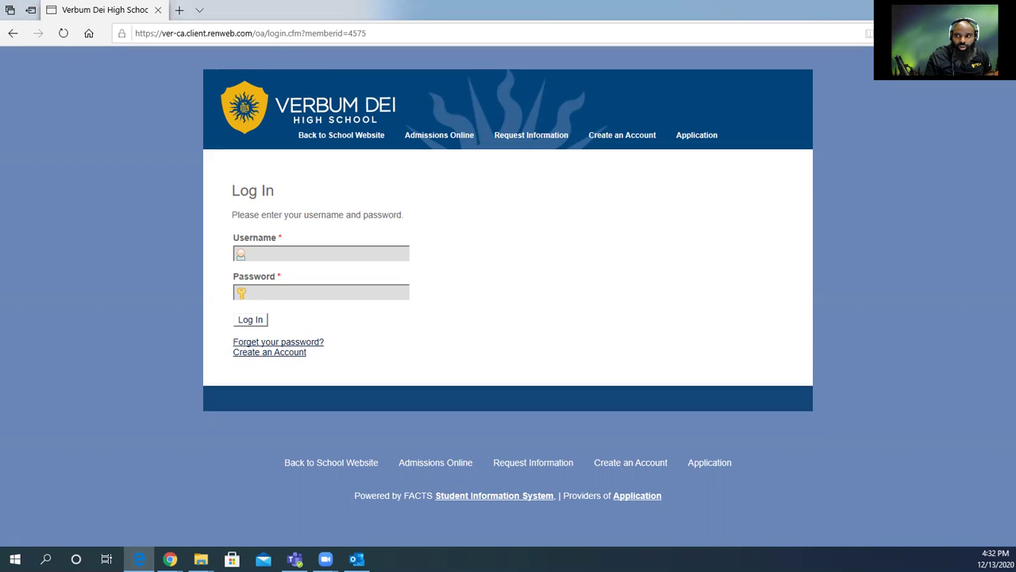
Log back in with the account credentials, dismiss Edge's password prompt, and reopen the application from Status.
left_click(310, 254)
type("ldoe")
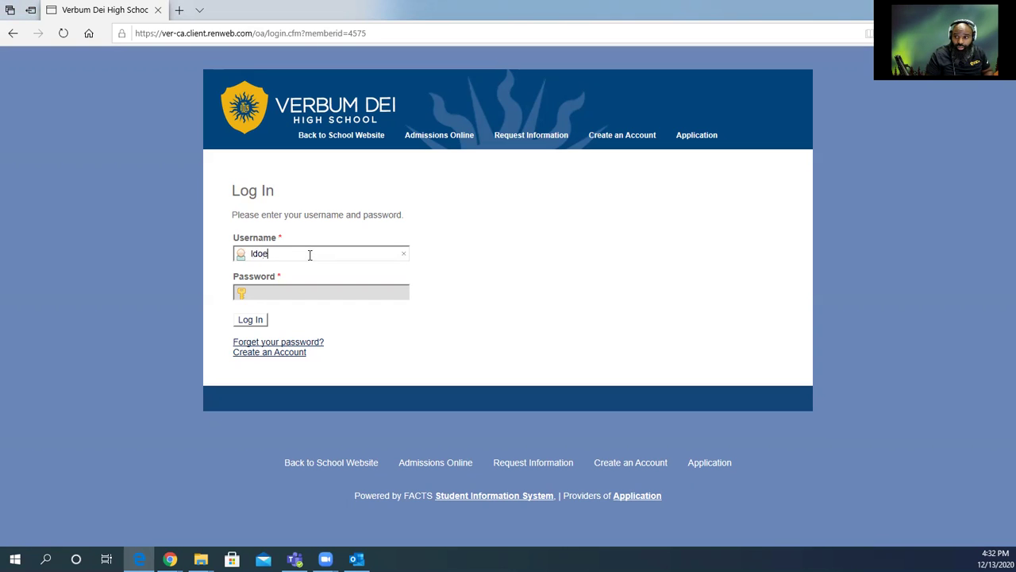
key("Tab")
type("•••••••••")
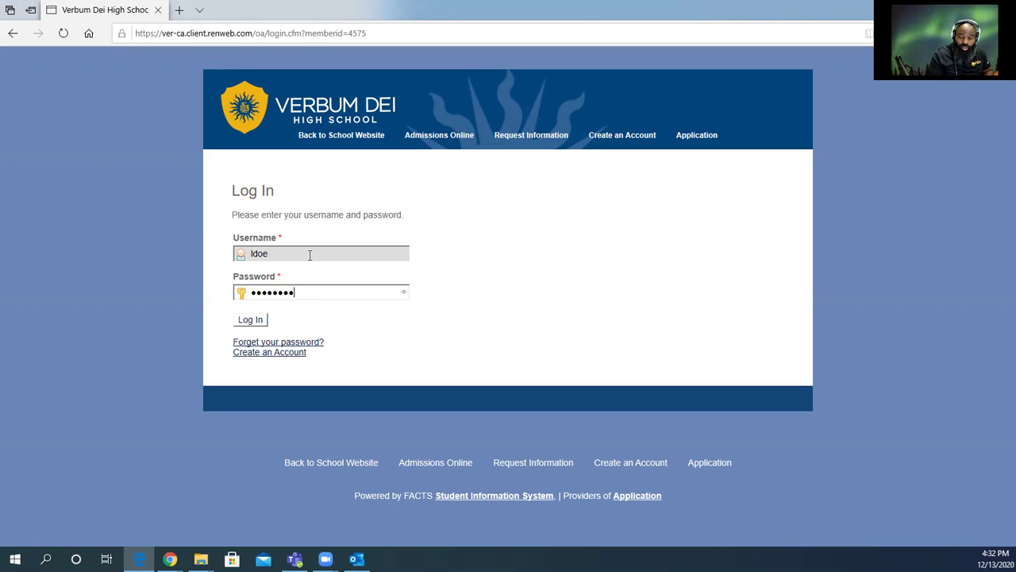
left_click(263, 320)
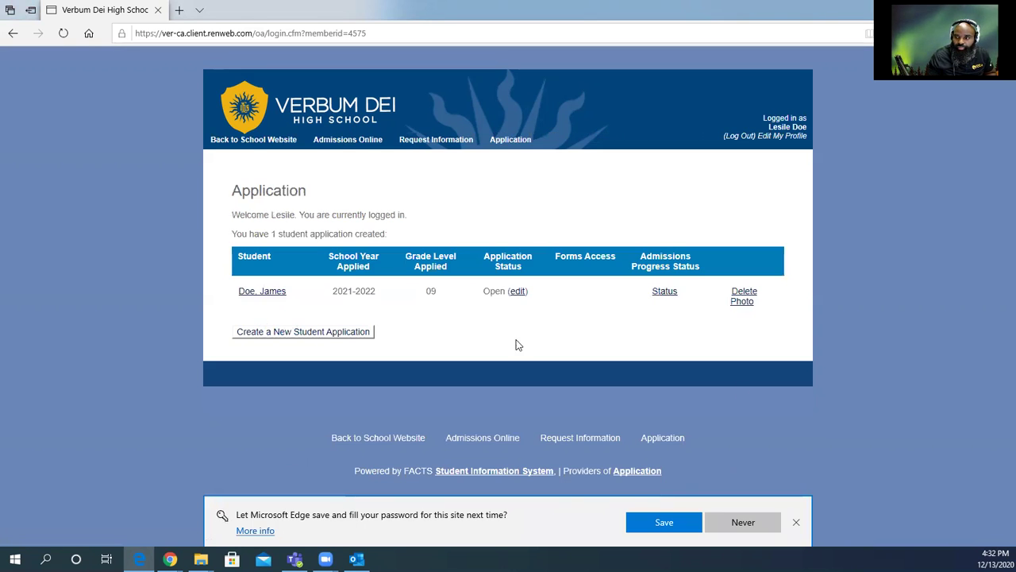
left_click(796, 523)
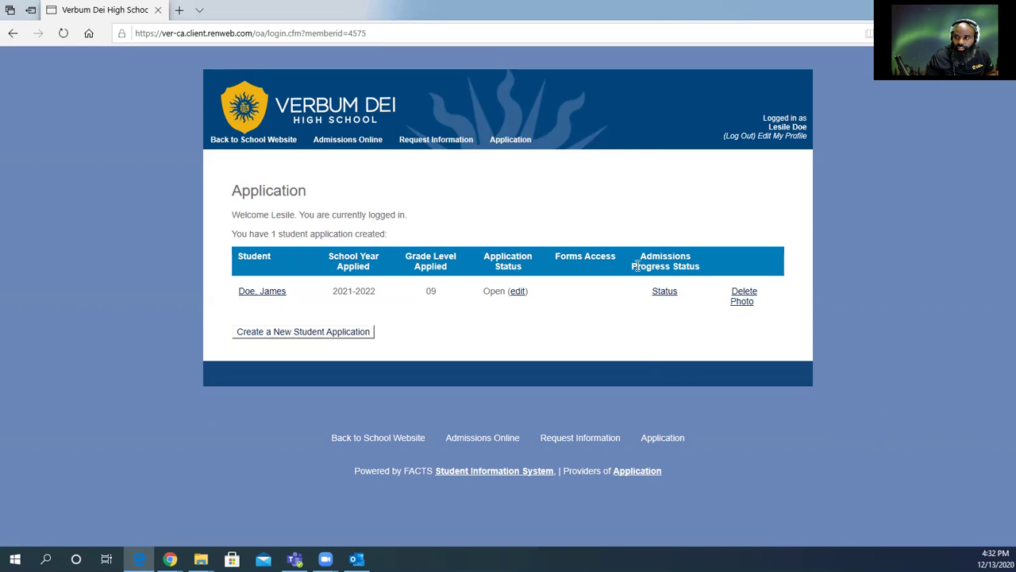
left_click(665, 295)
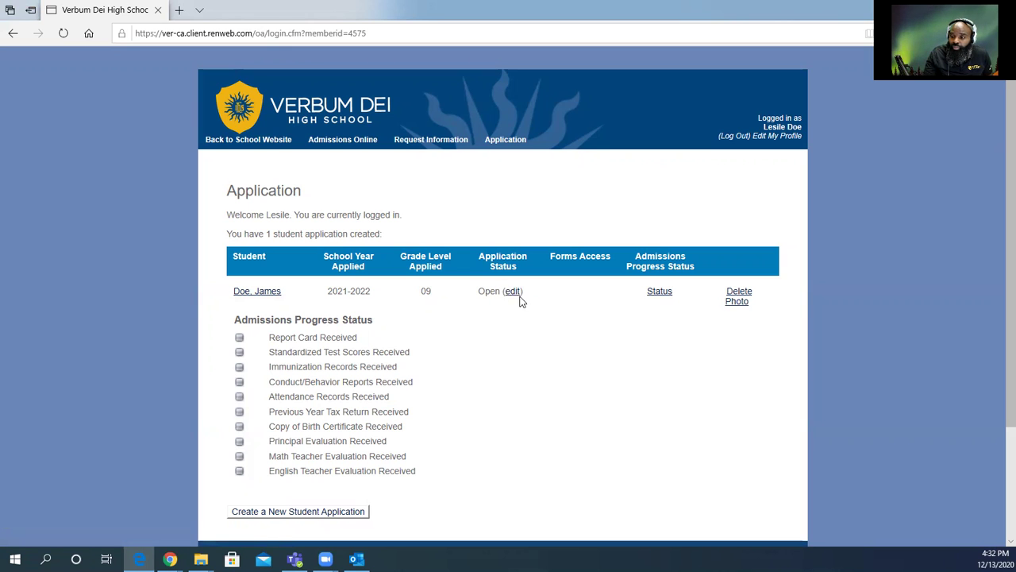
left_click(513, 292)
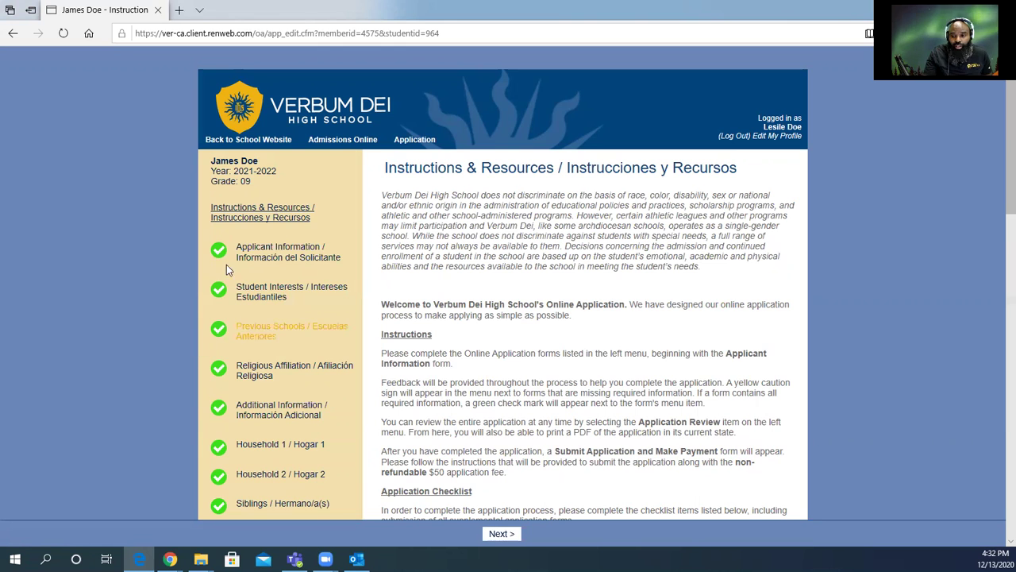
Scroll down the application's left menu and go to the Referral Documents form.
scroll(226, 385, "down", 2)
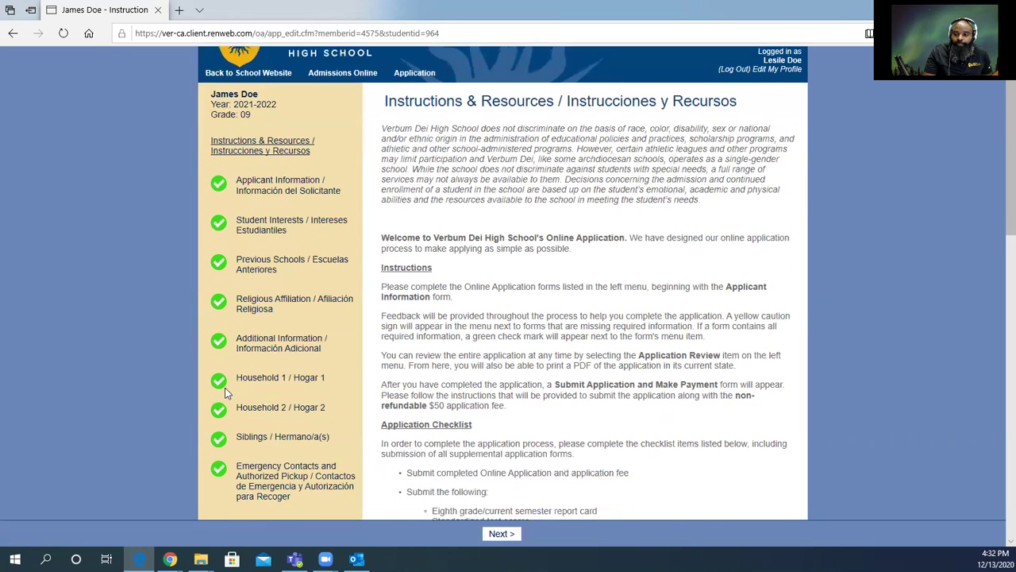
scroll(226, 393, "down", 1)
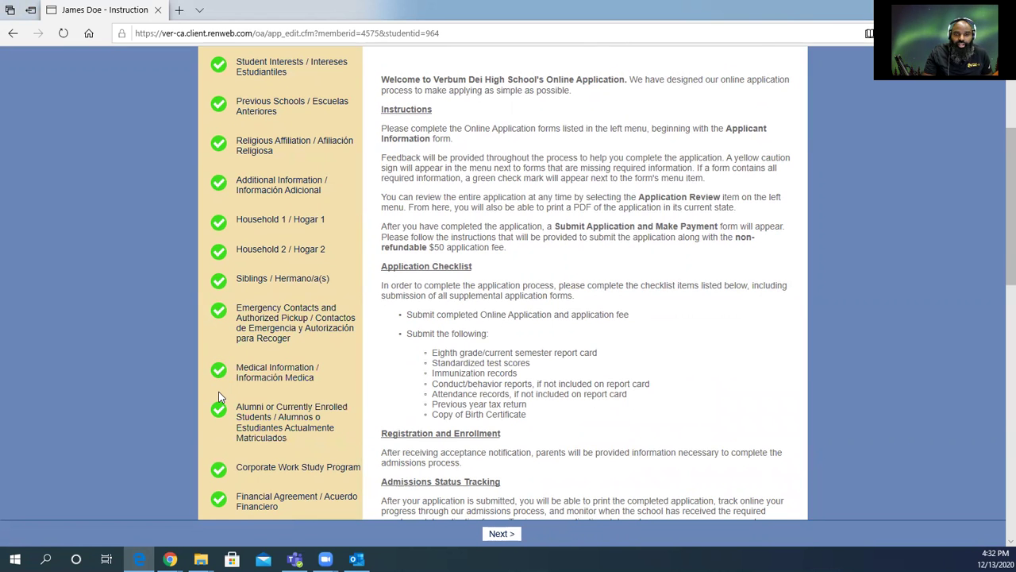
scroll(218, 391, "down", 2)
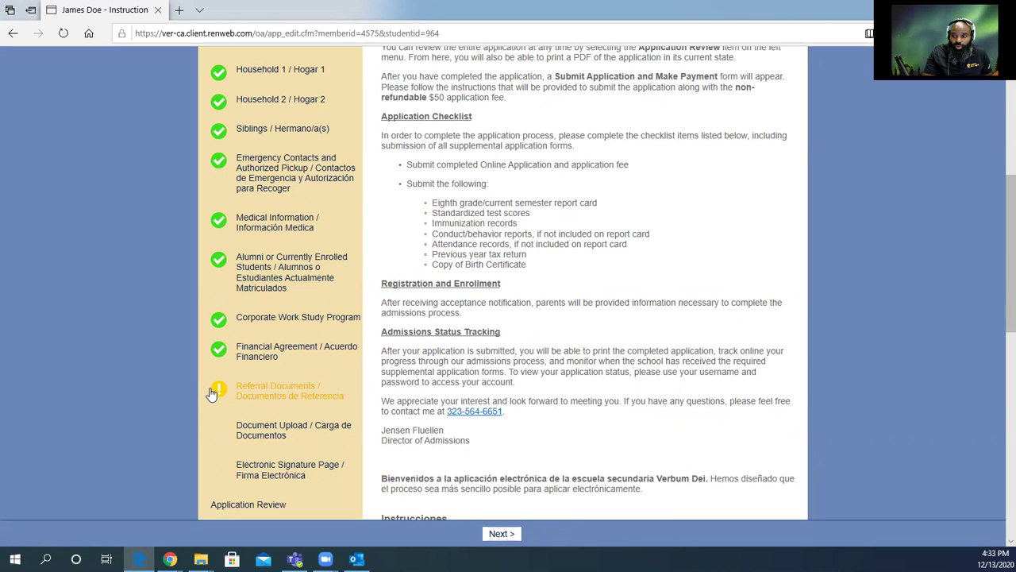
left_click(213, 391)
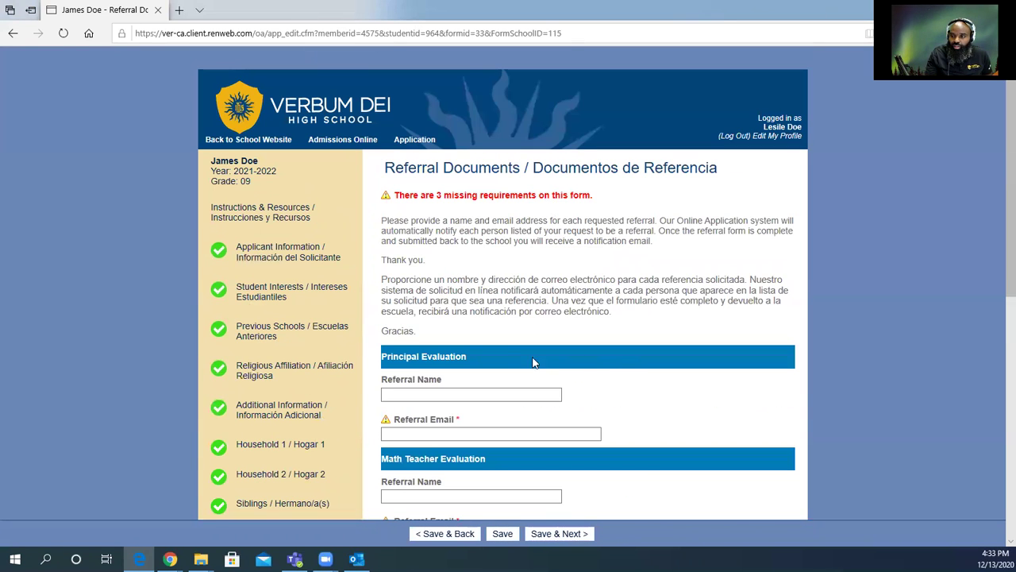
Enter 'Principal of Verbum Dei Middle School' as the Principal Evaluation referral name.
scroll(461, 310, "down", 2)
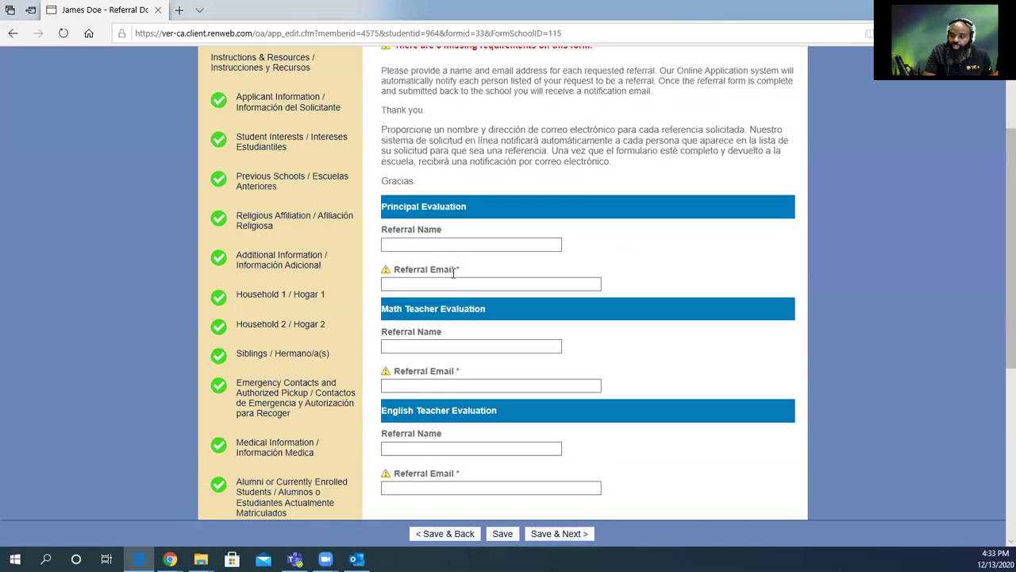
left_click(425, 245)
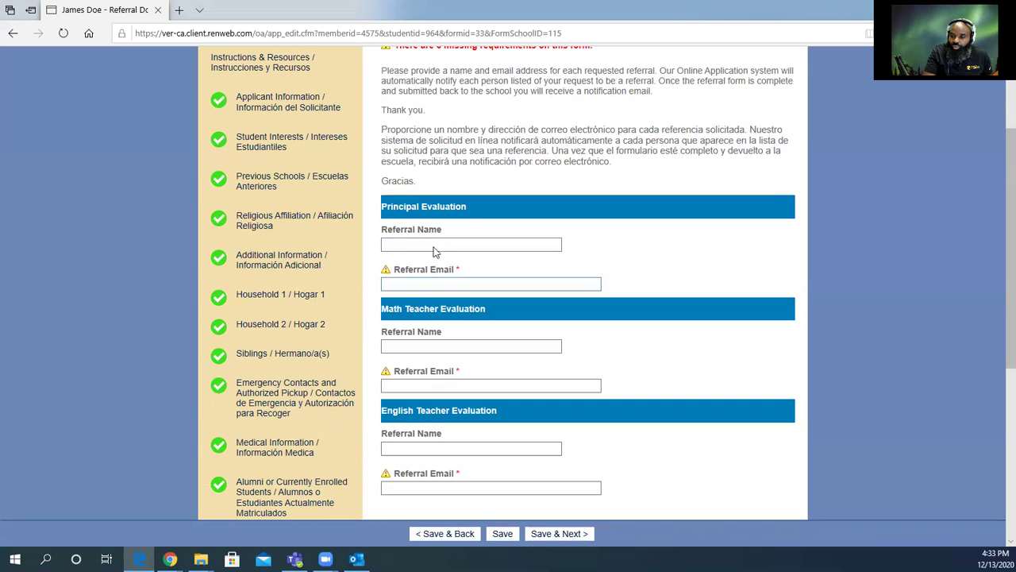
left_click(406, 247)
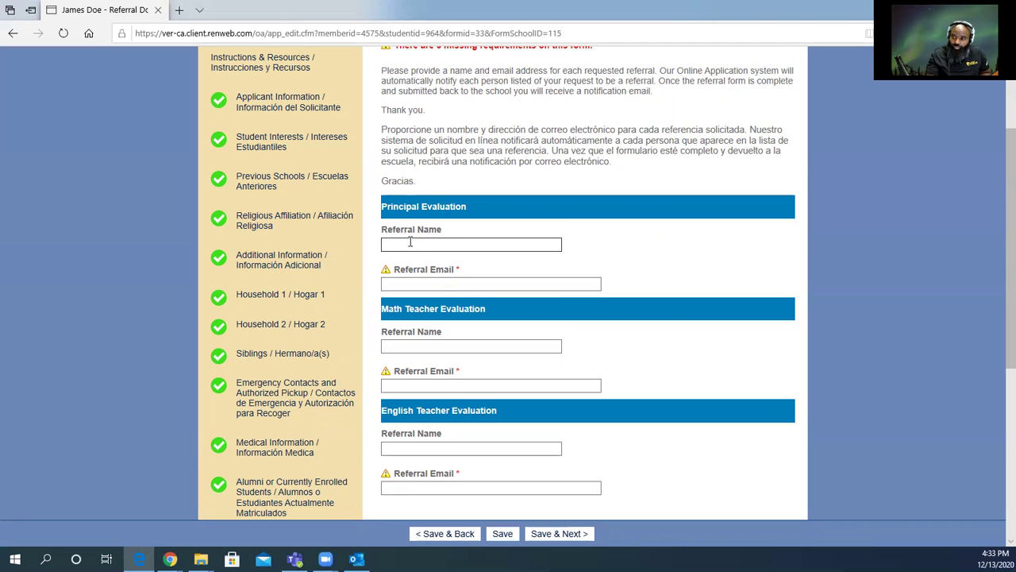
type("Pri")
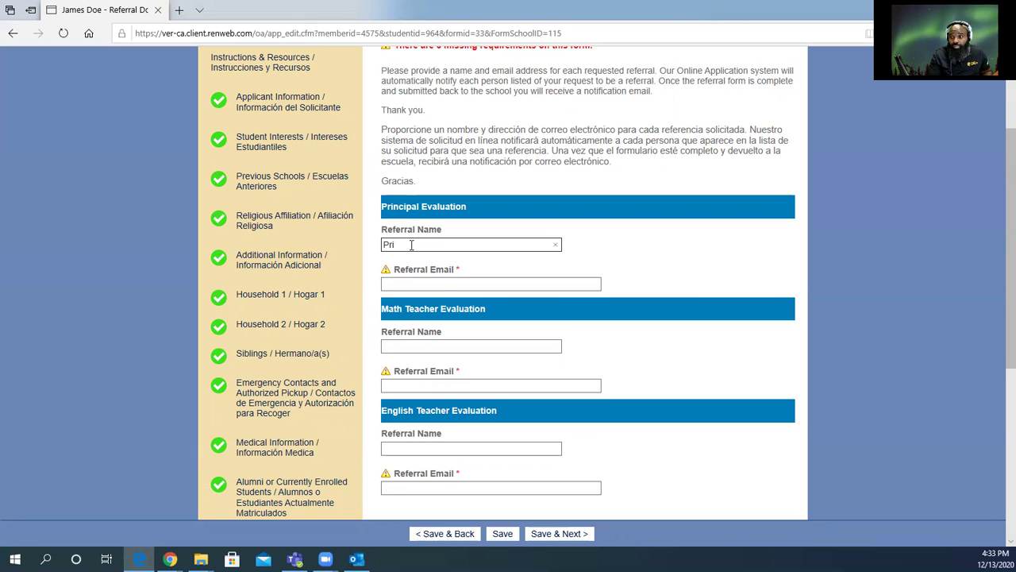
type("ncipal of ")
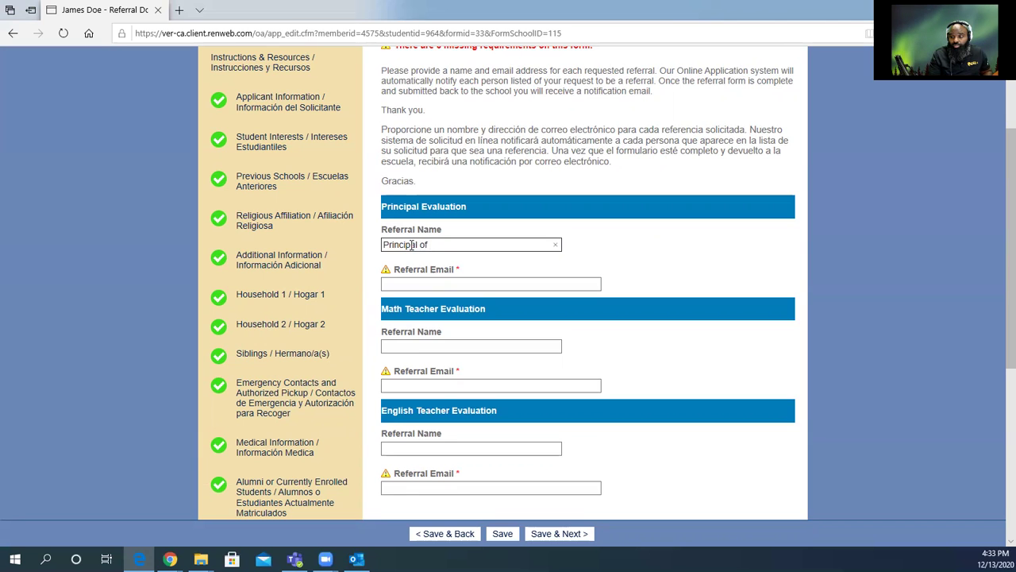
type("Verbum Dei M")
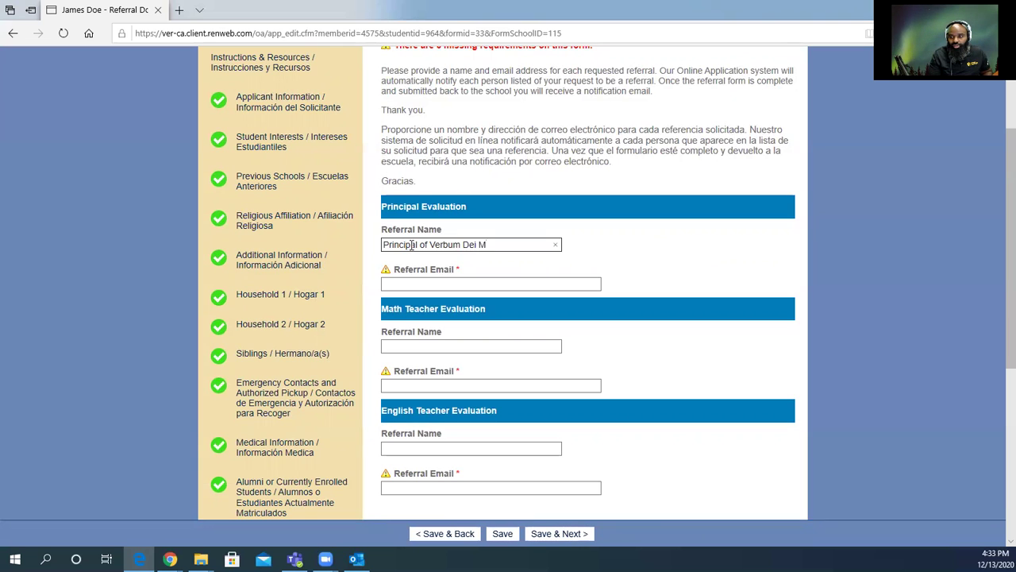
type("iddle Sc")
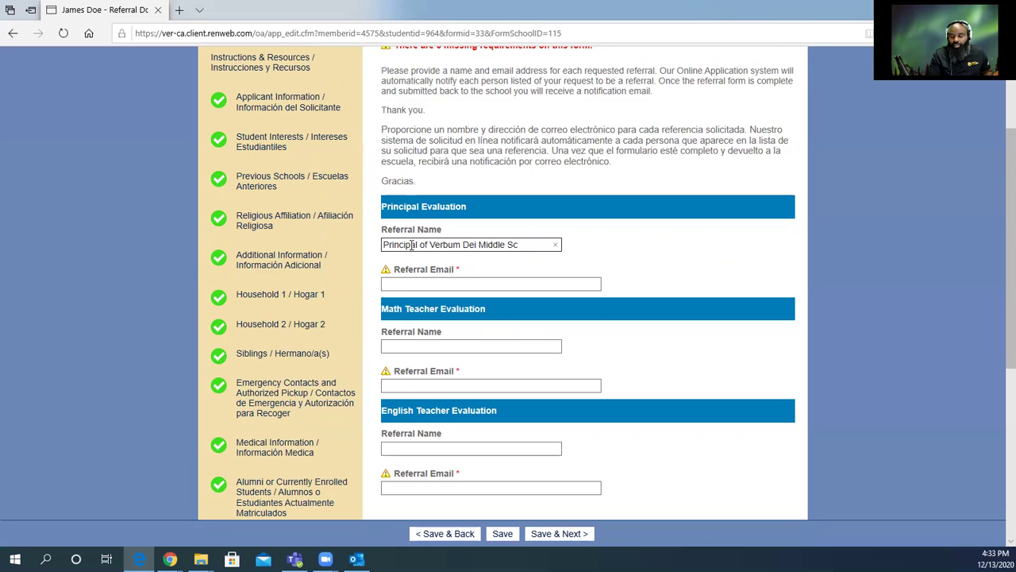
type("hool")
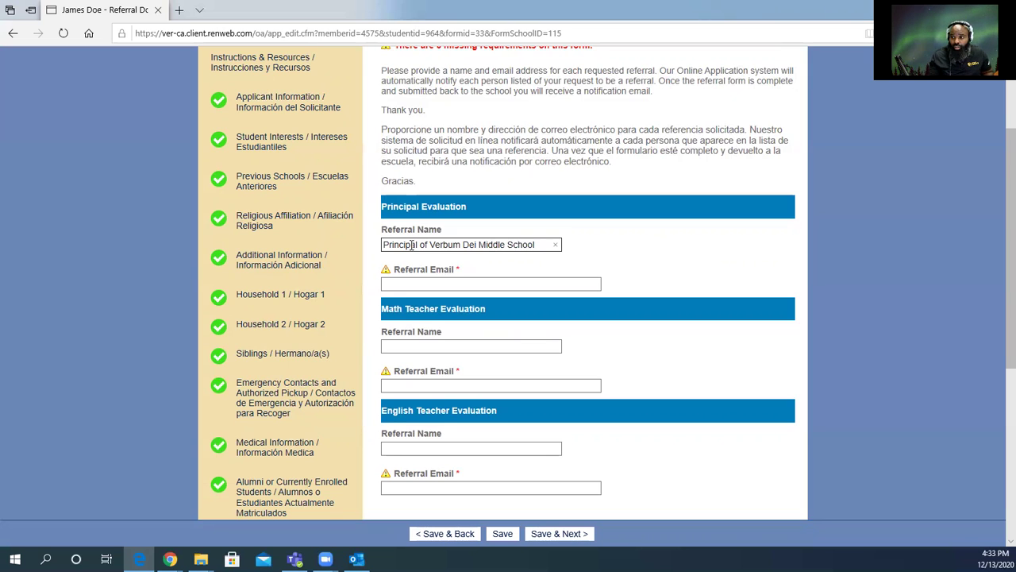
left_click(401, 283)
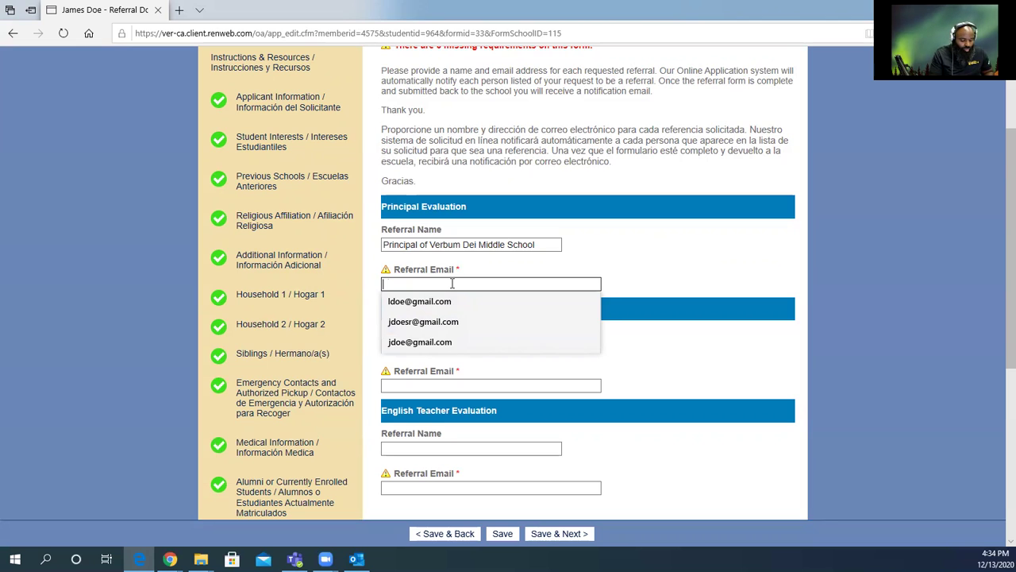
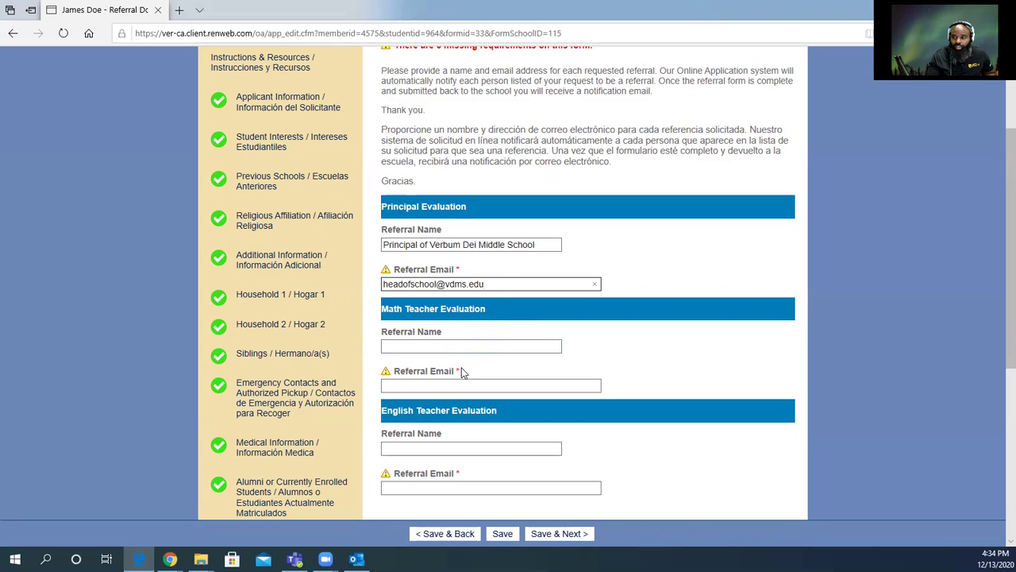
Enter the principal's address in the Principal Evaluation Referral Email box.
left_click(439, 348)
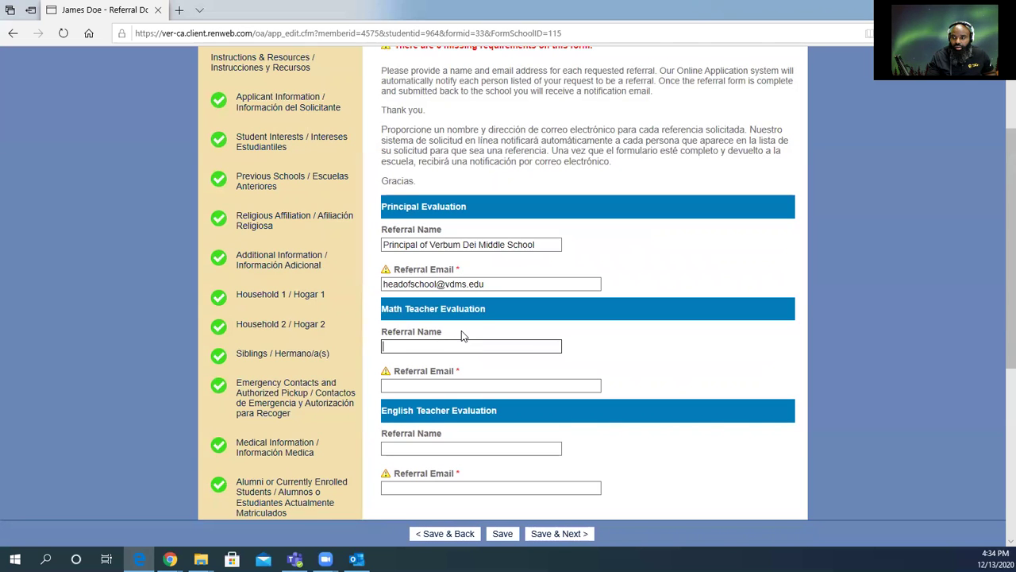
Correct the principal's e-mail domain ending from .edu to .org.
left_click(484, 285)
left_click_drag(485, 285, 470, 284)
type("org")
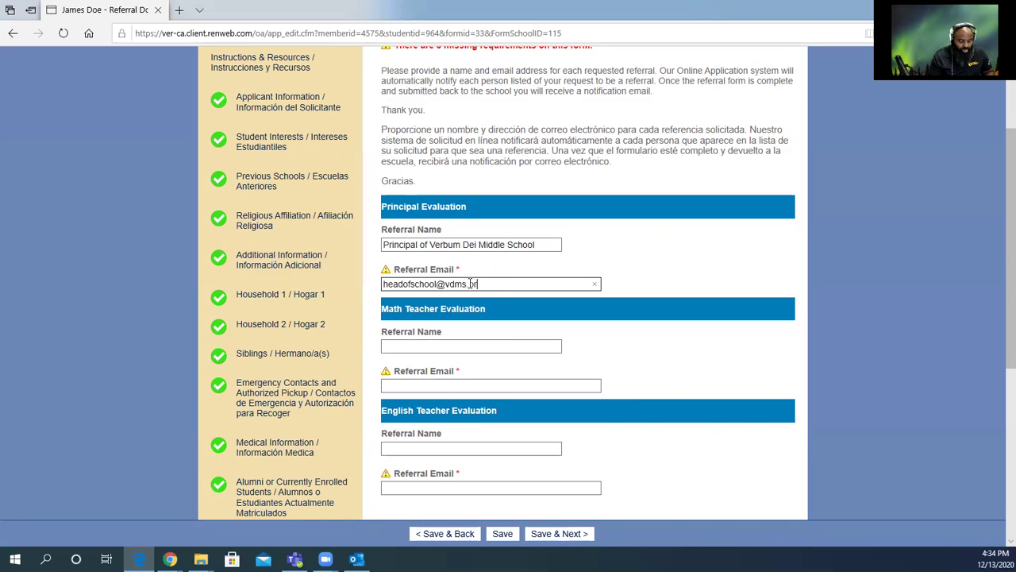
left_click(448, 362)
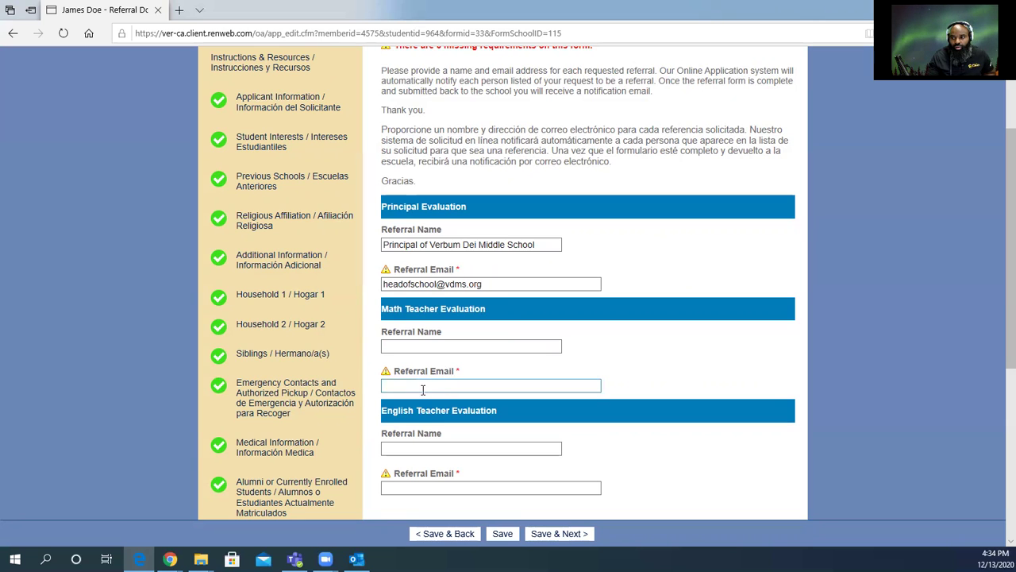
left_click(422, 388)
left_click(418, 351)
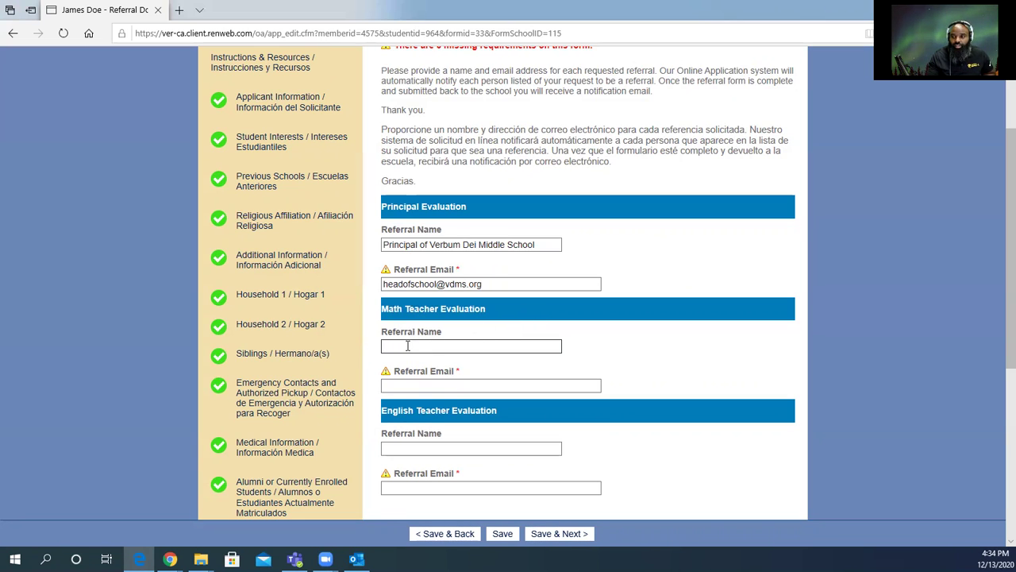
Enter 'Math Teacher' as the math referral name, with the teacher's .org school e-mail.
type("Mat")
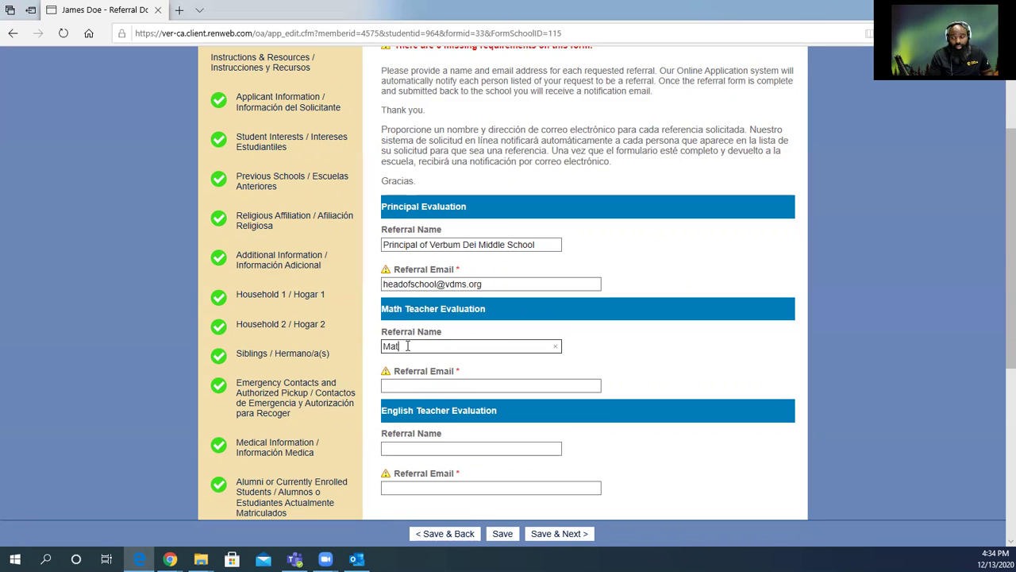
type("h Teacher")
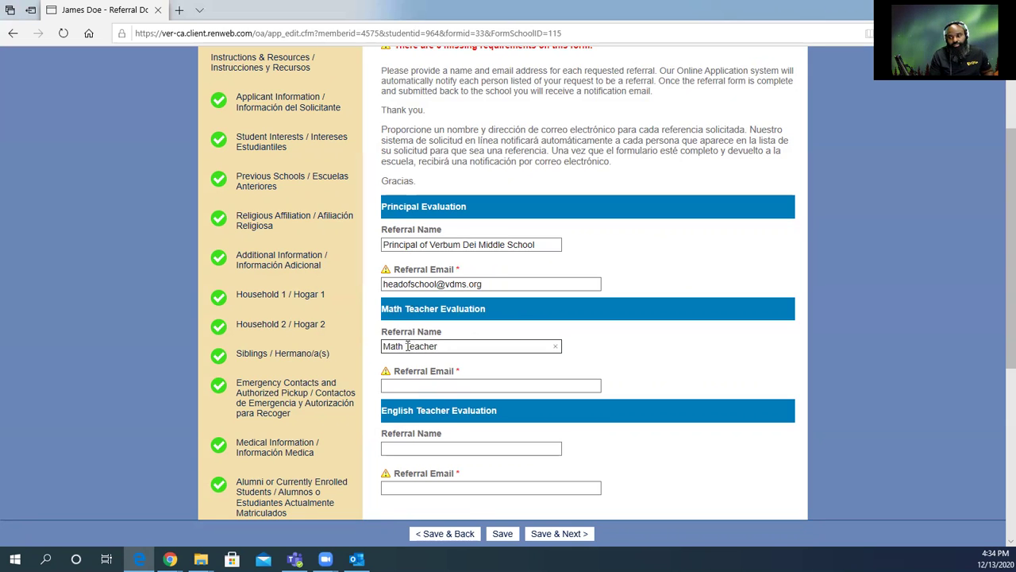
key("Tab")
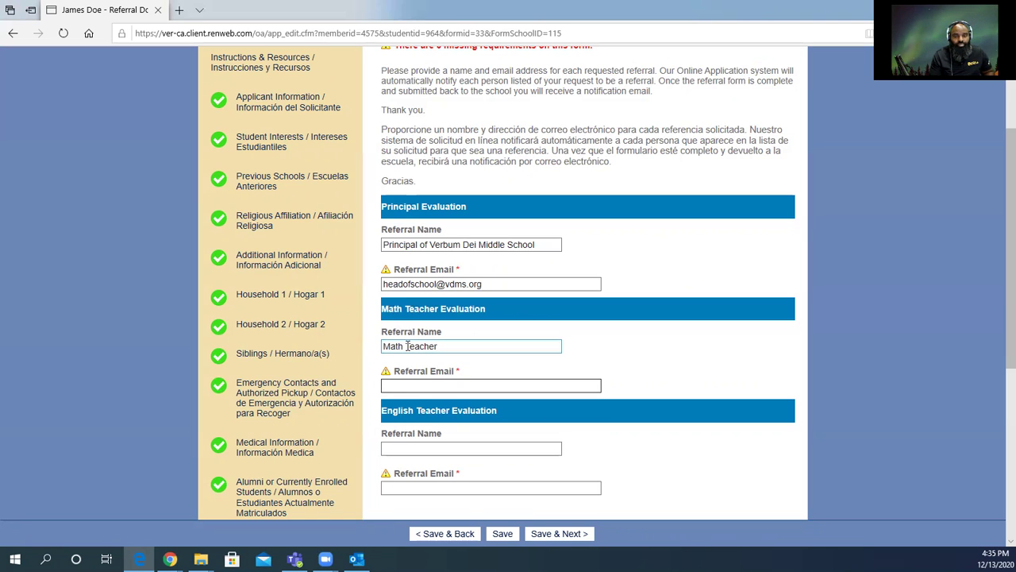
key("Tab")
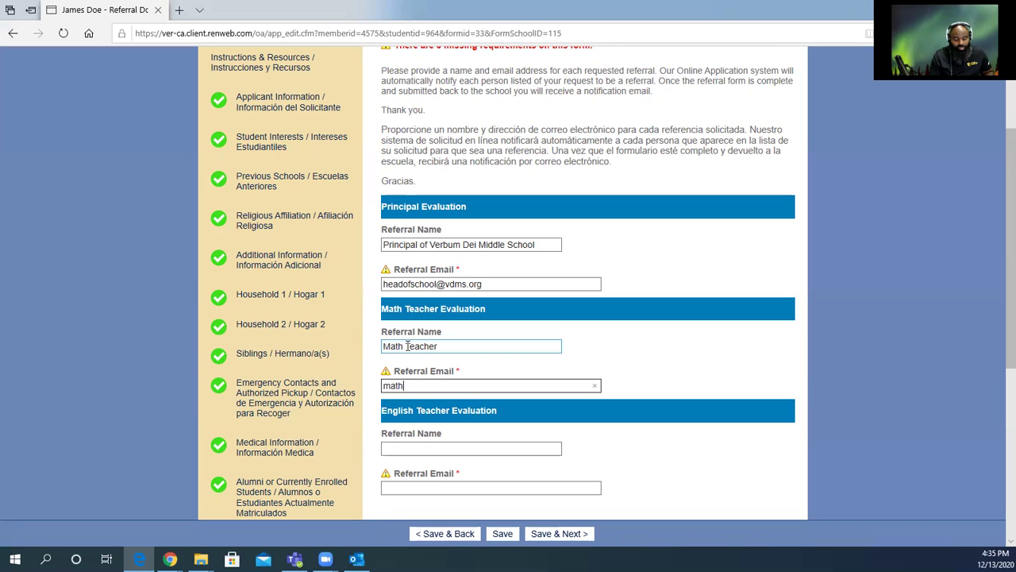
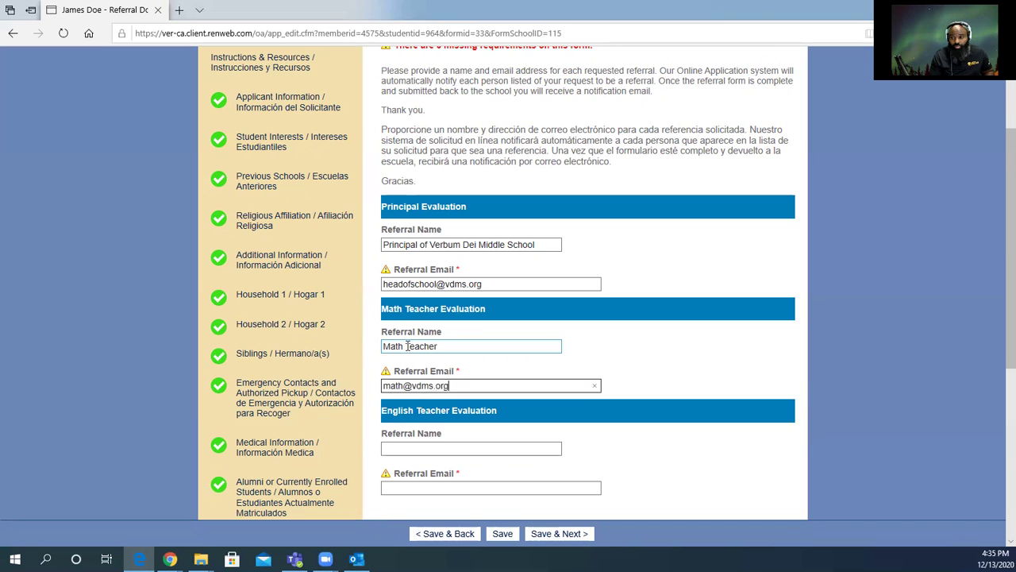
Enter 'English Teacher' as the English referral name, with the teacher's .org school e-mail.
key("Tab")
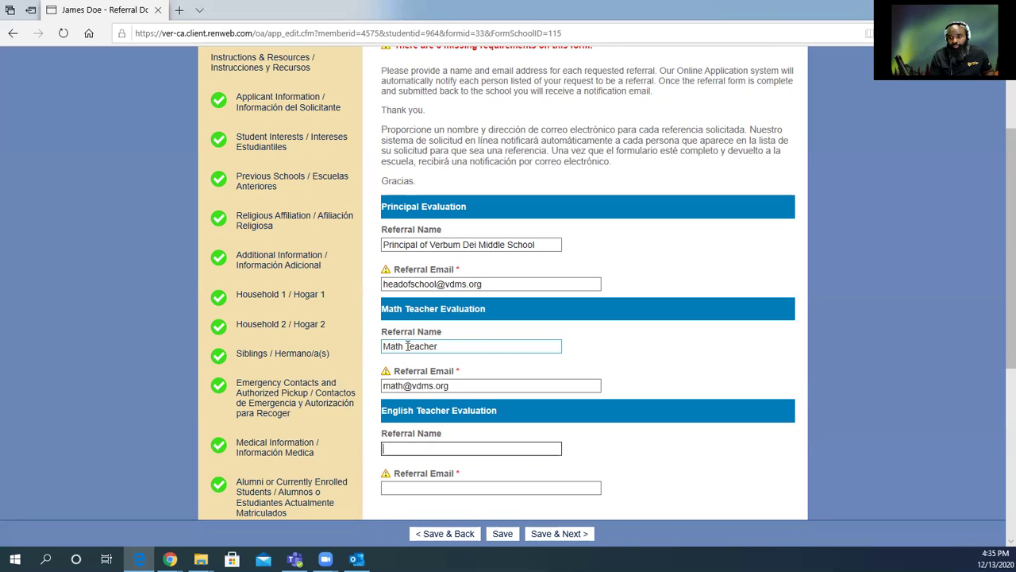
type("English")
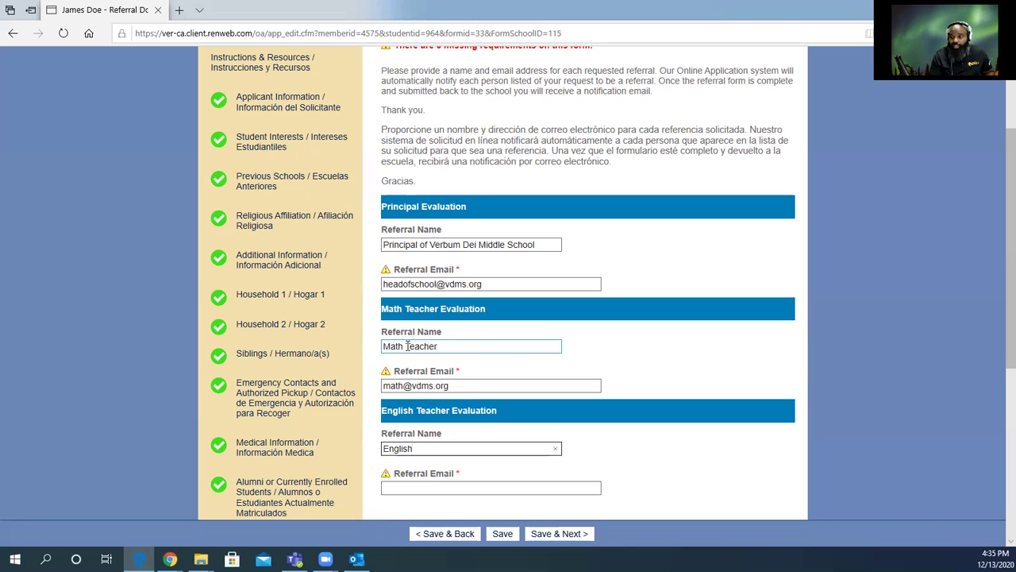
type(" Teac")
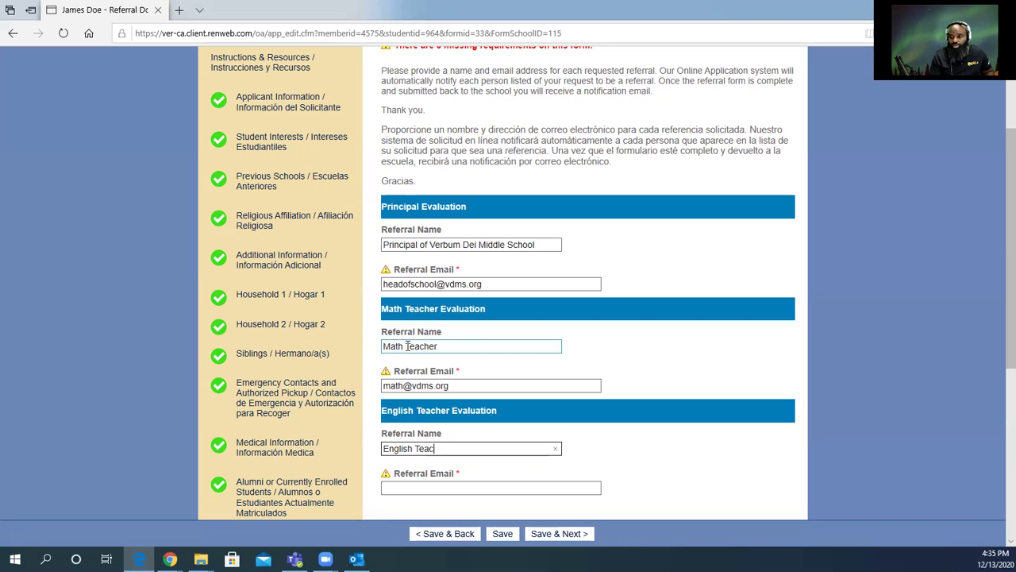
type("her")
key("Tab")
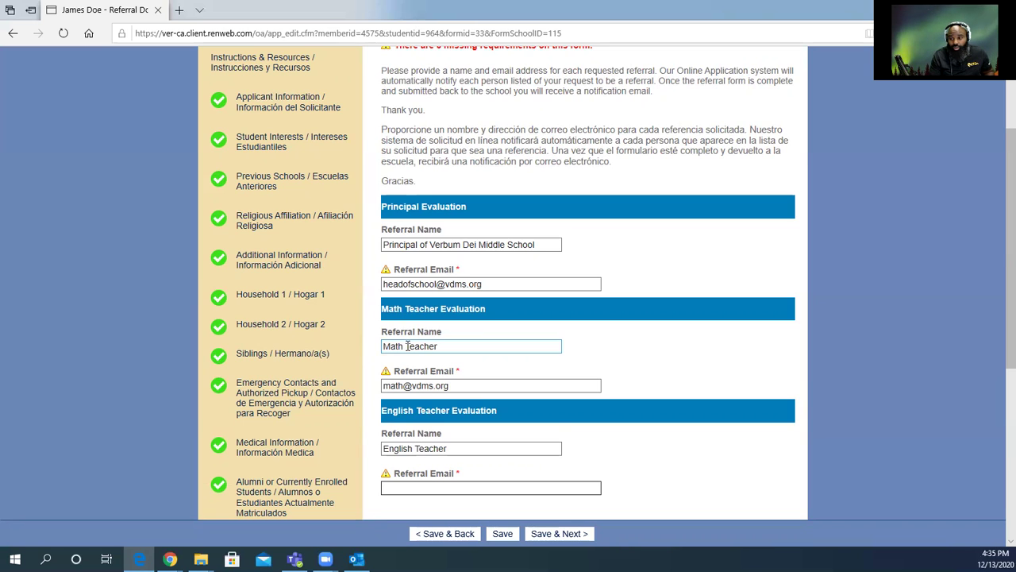
type("W")
key("BackSpace")
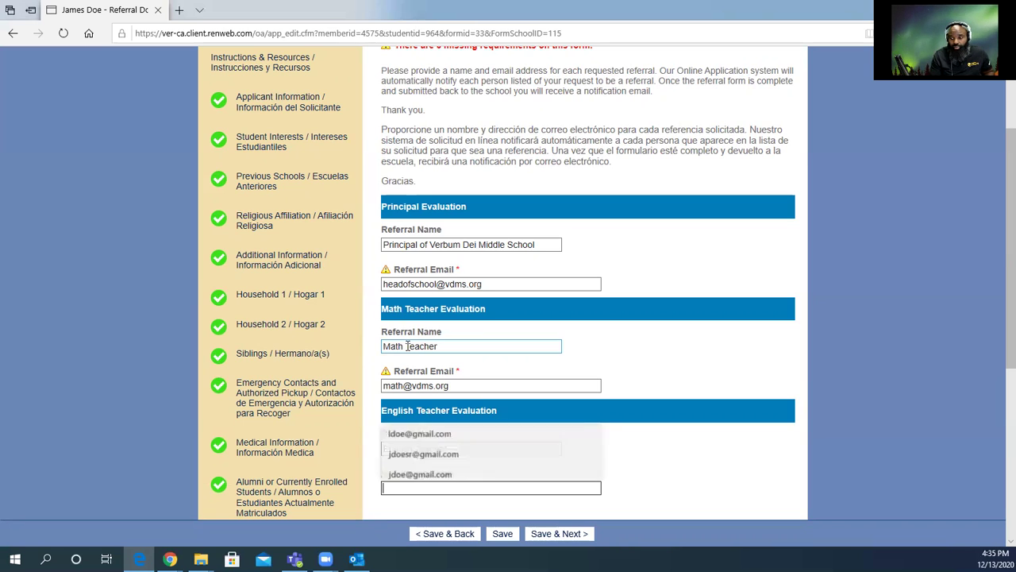
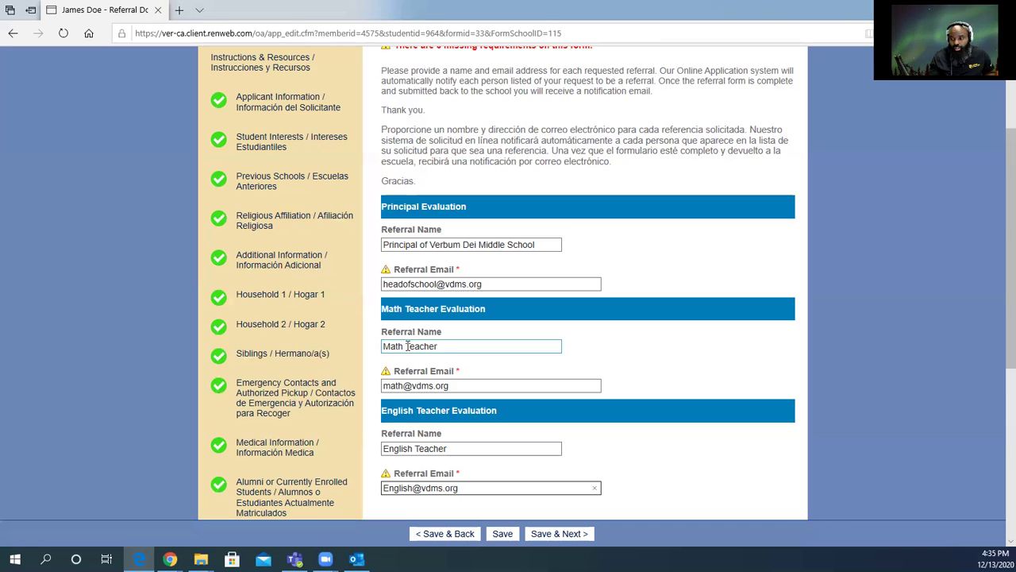
scroll(429, 349, "down", 3)
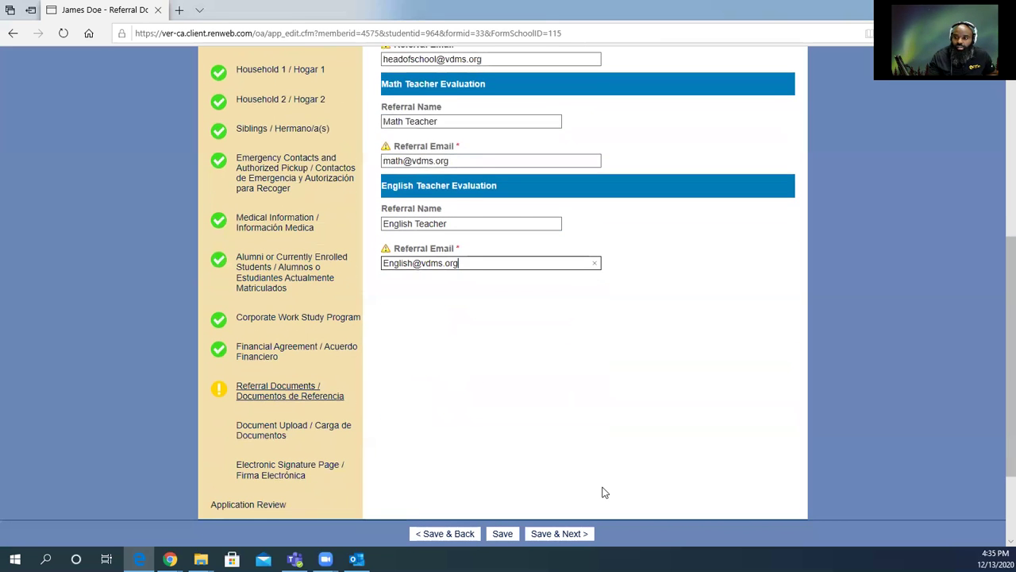
Save the referrals and look over the seven empty Document Upload fields.
left_click(563, 538)
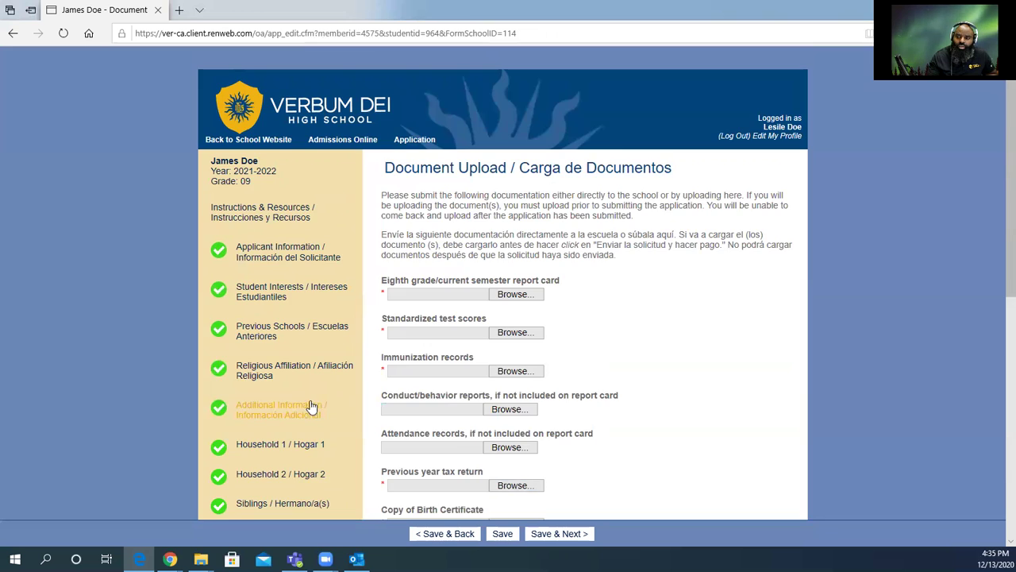
scroll(309, 404, "down", 3)
scroll(262, 414, "down", 2)
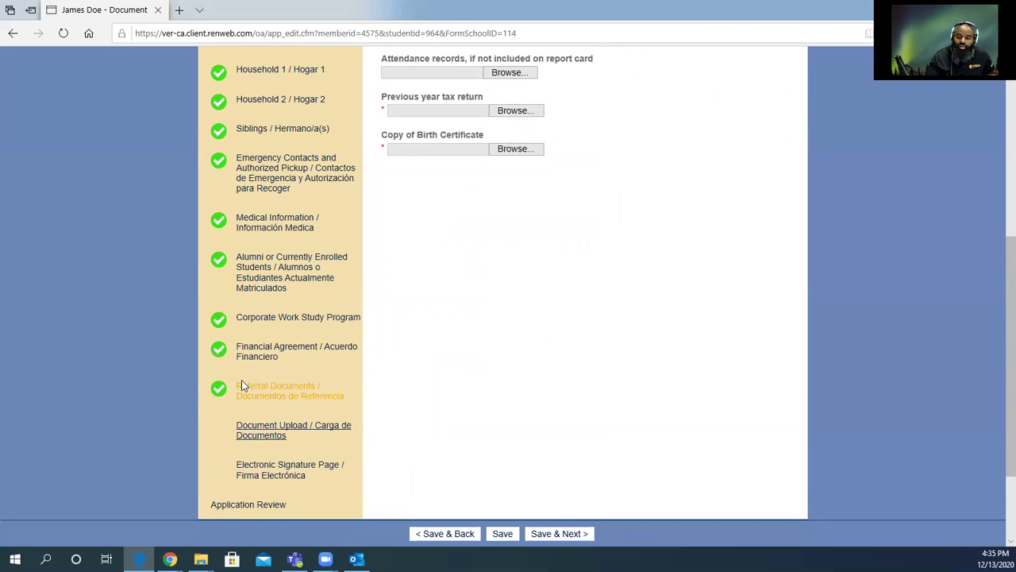
scroll(488, 381, "up", 1)
scroll(553, 392, "up", 3)
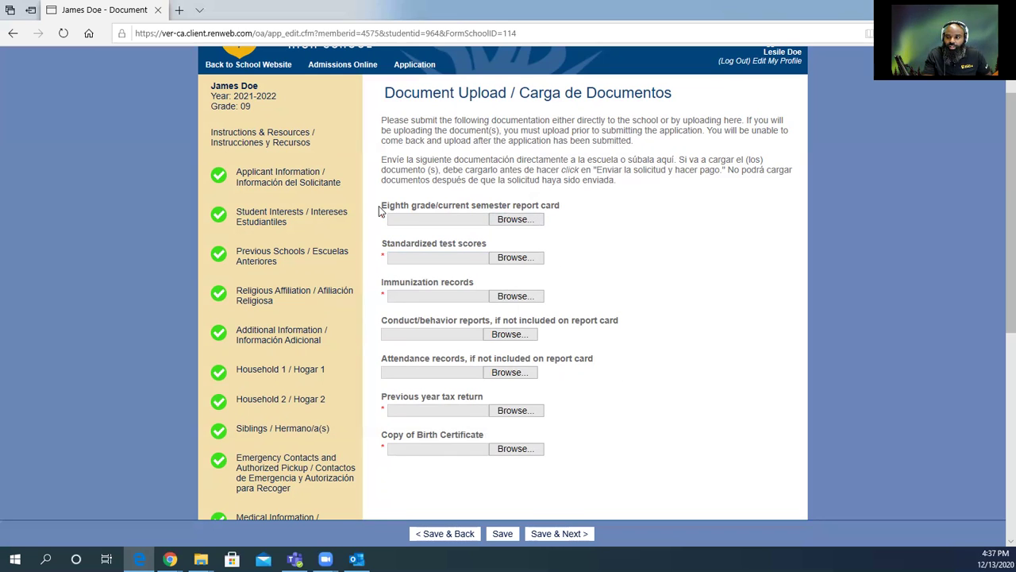
left_click_drag(382, 207, 551, 221)
left_click(567, 222)
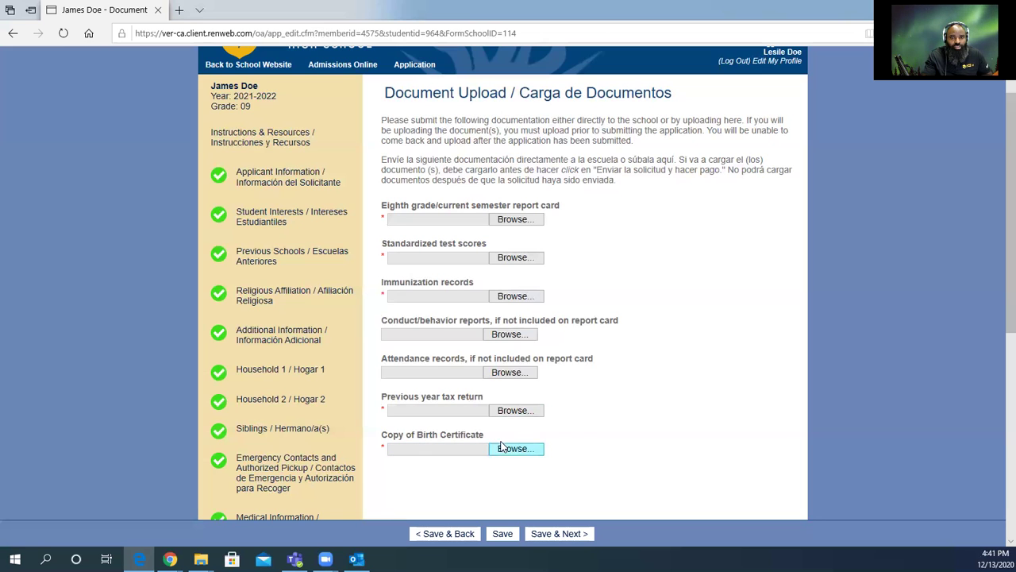
Attach Copy of Report Card and Copy of Standardized Test Scores to their upload fields.
left_click(513, 220)
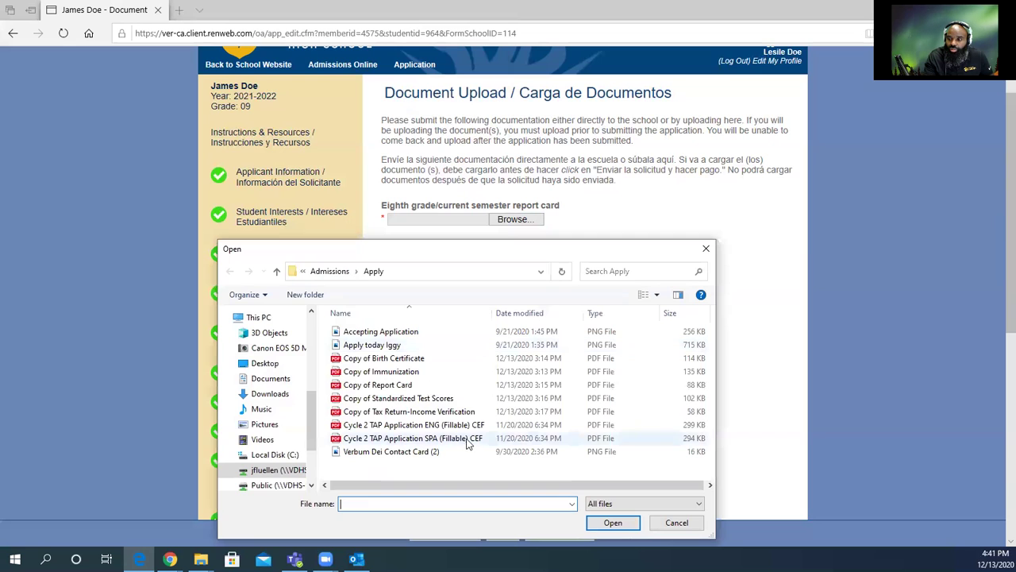
left_click(389, 385)
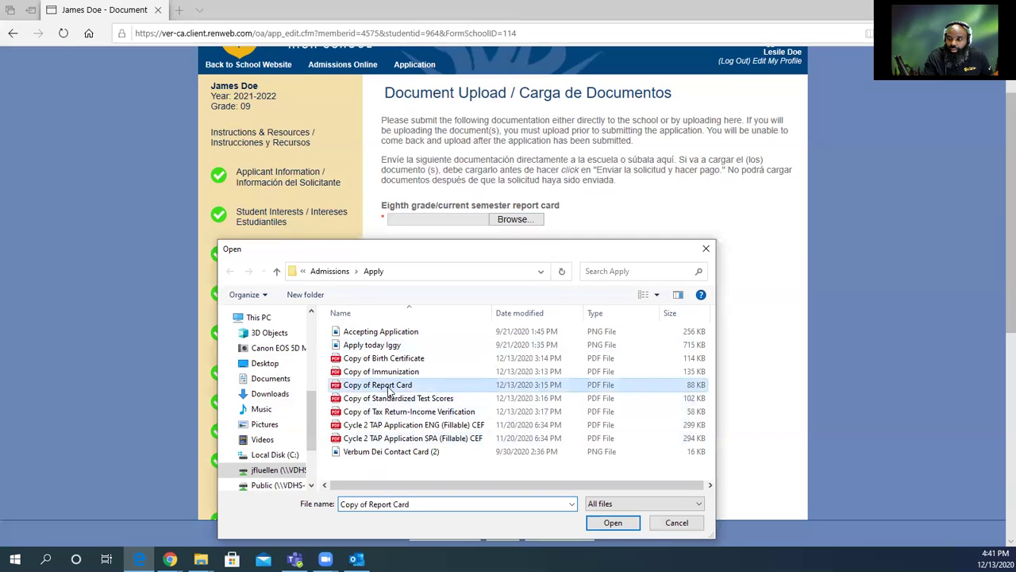
left_click(612, 523)
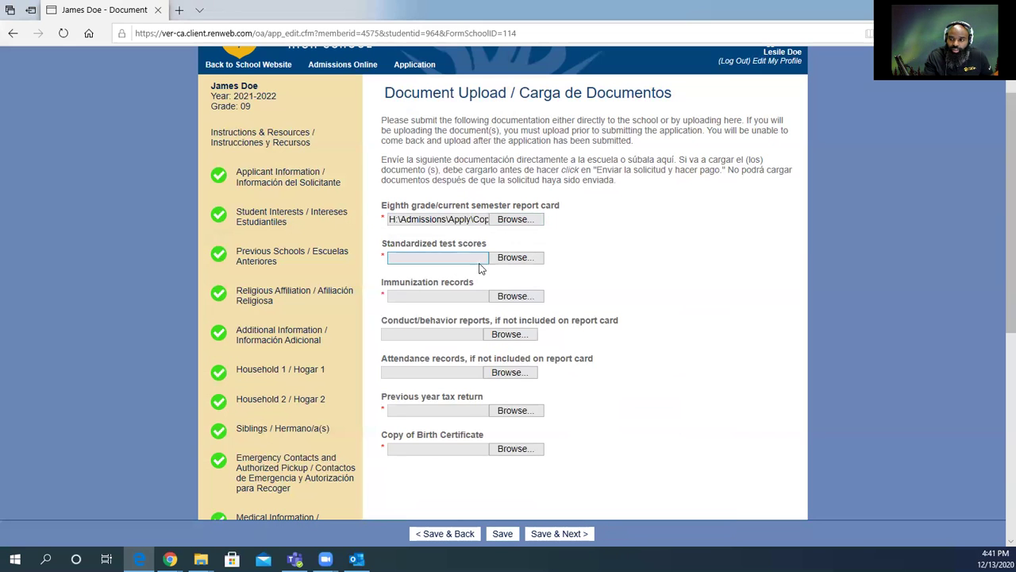
left_click(506, 262)
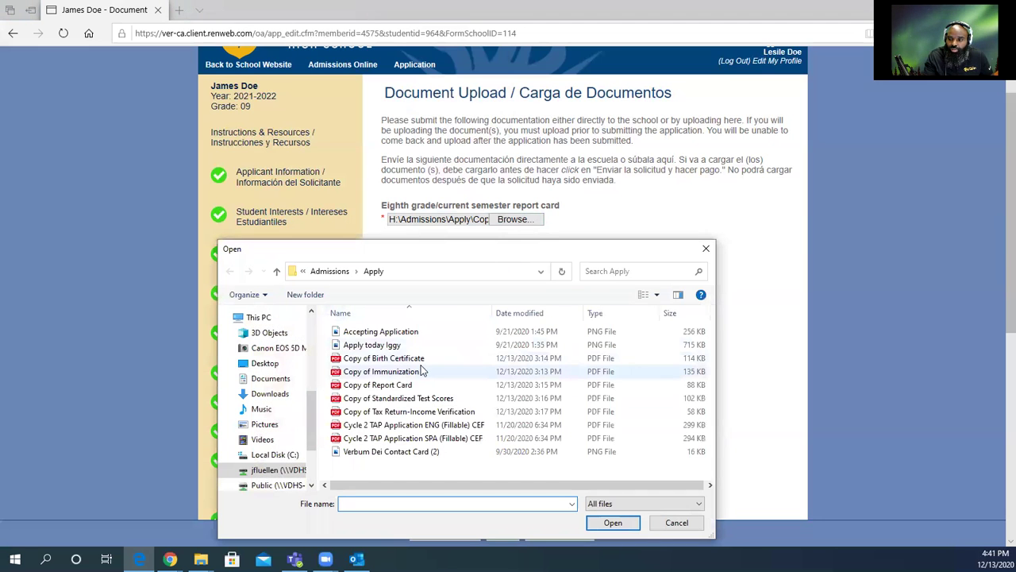
left_click(401, 400)
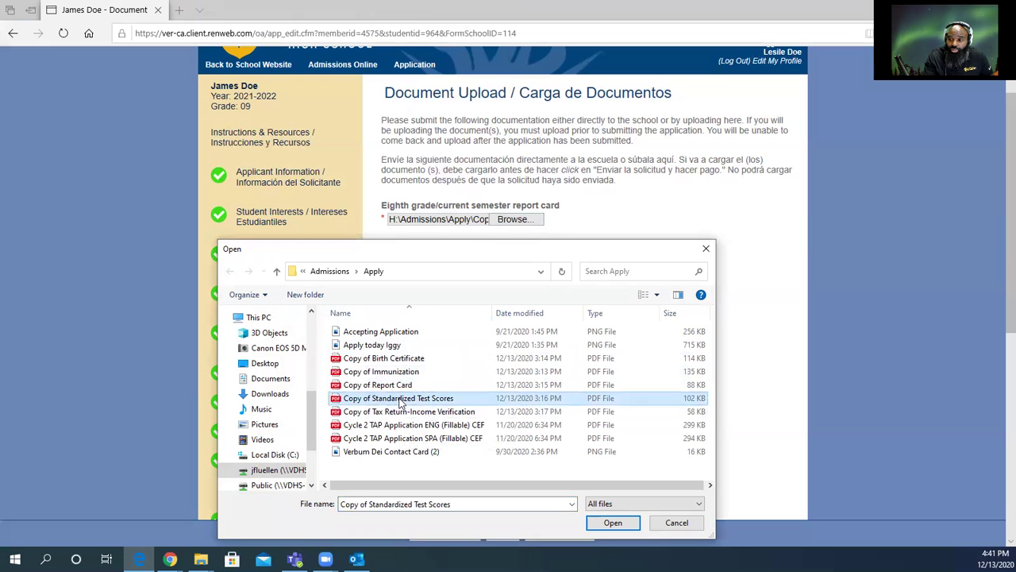
left_click(609, 522)
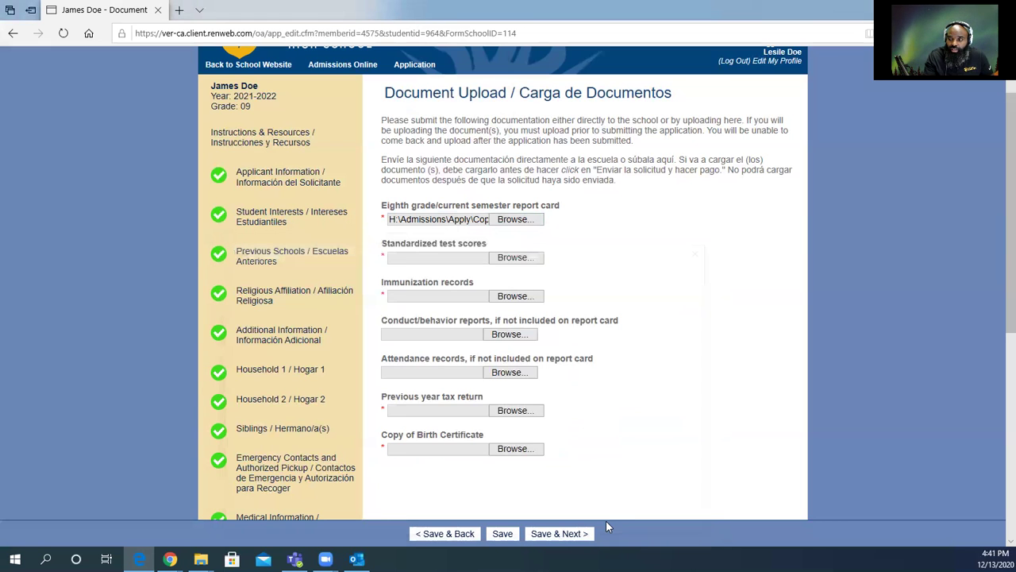
Attach Copy of Immunization and Copy of Tax Return-Income Verification to their upload fields.
left_click(512, 297)
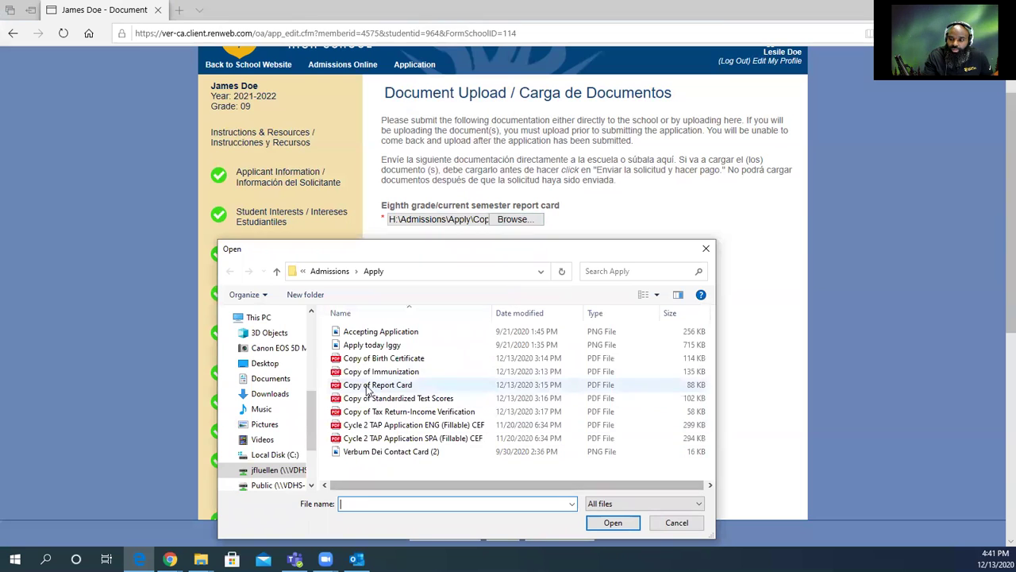
left_click(373, 372)
left_click(604, 526)
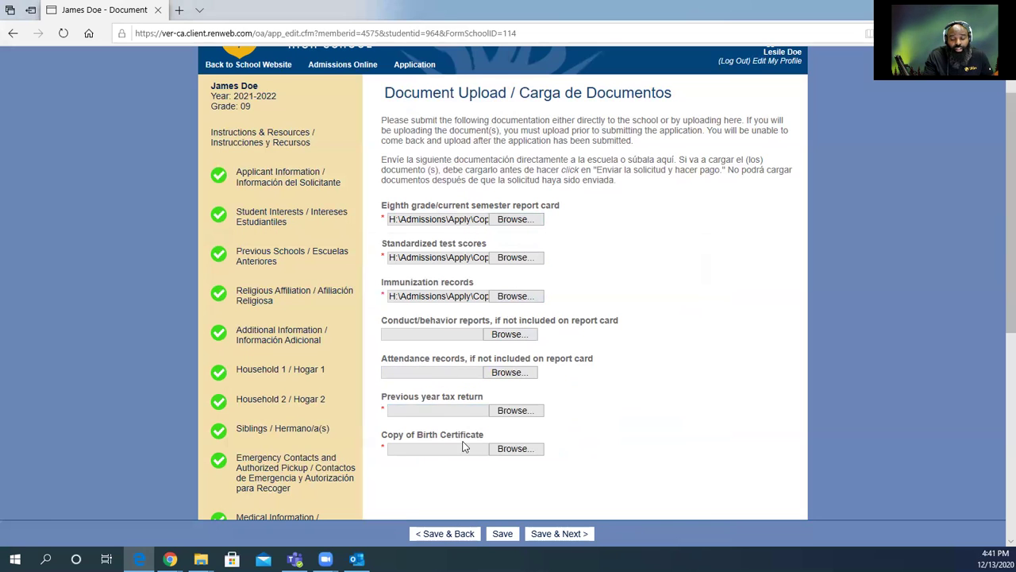
left_click(515, 410)
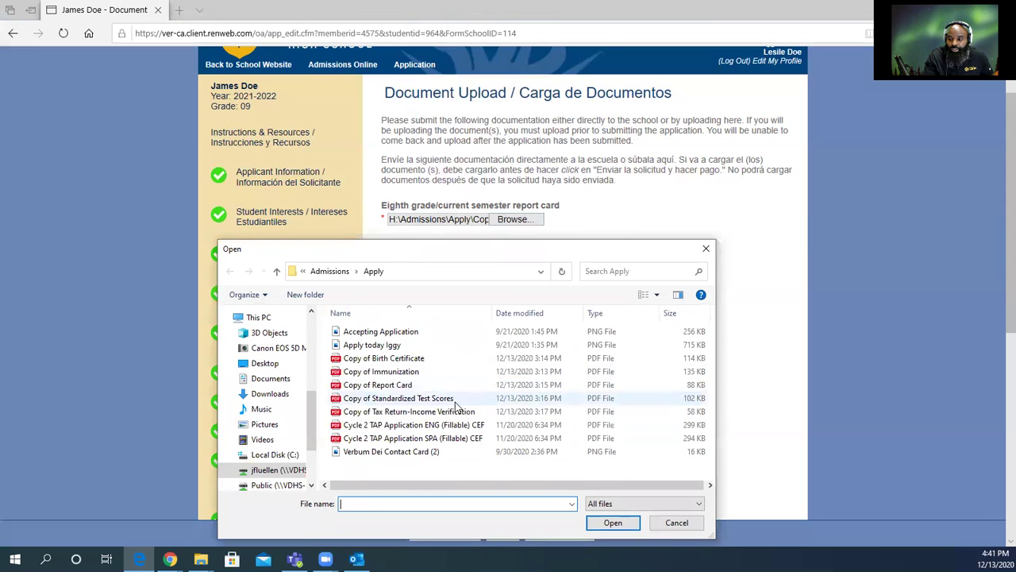
left_click(457, 418)
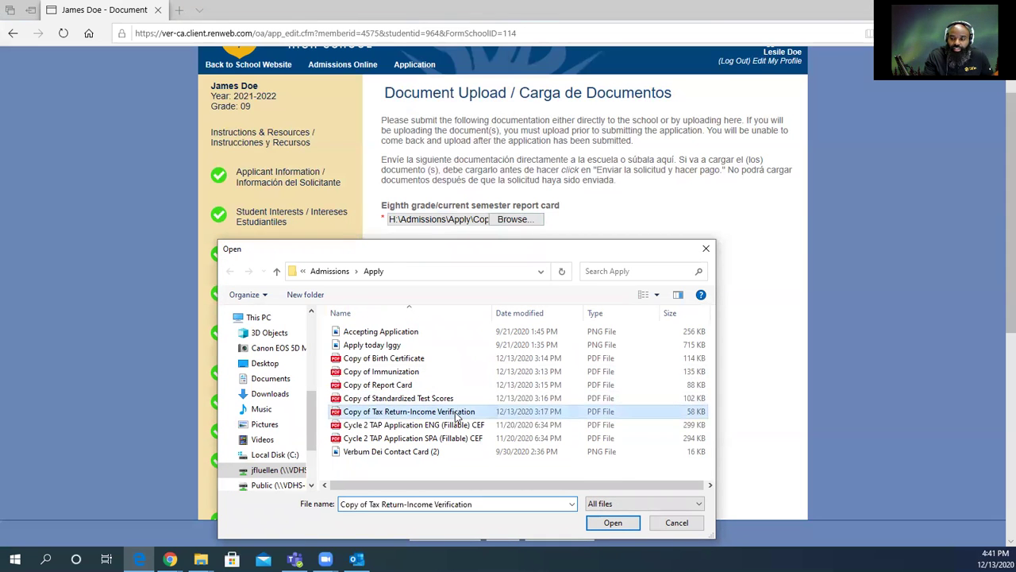
left_click(613, 524)
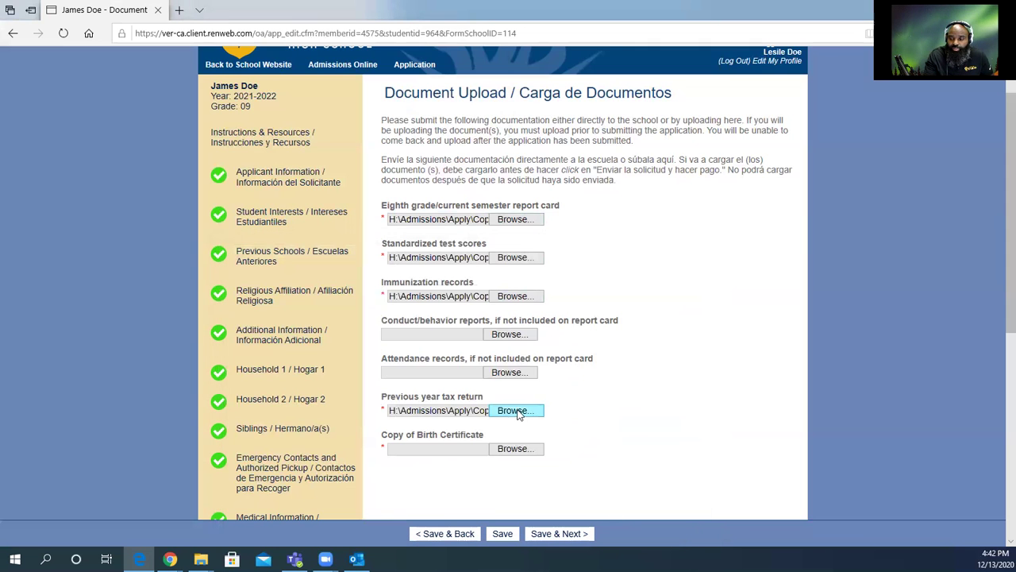
Attach Copy of Birth Certificate and save the uploads with Save & Next.
left_click(516, 450)
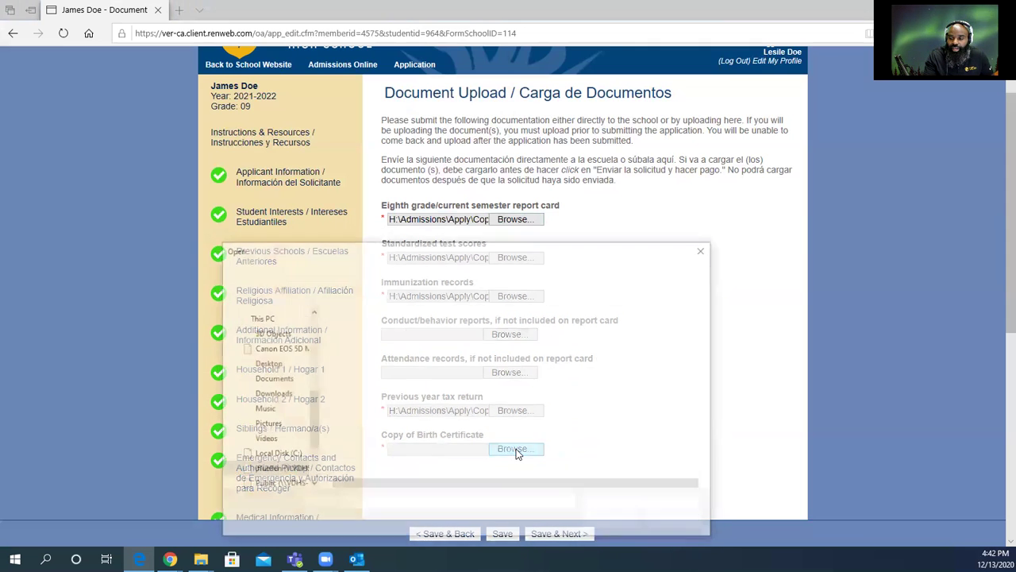
left_click(420, 357)
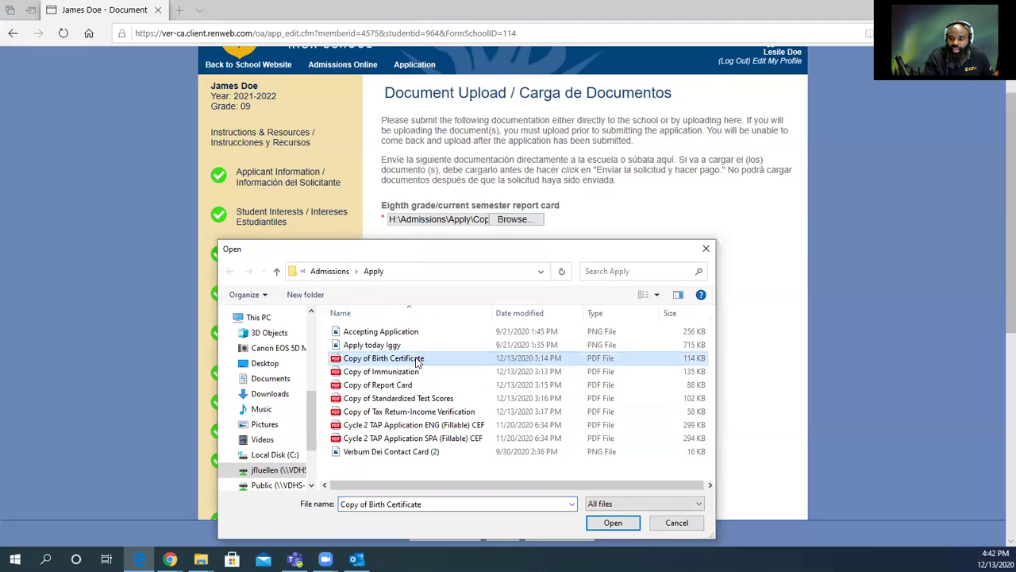
left_click(611, 522)
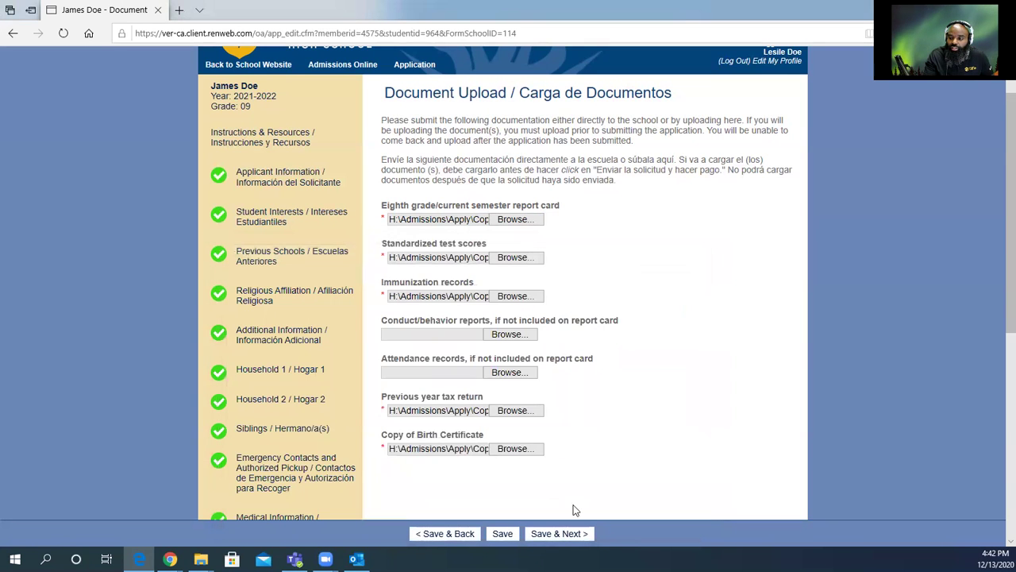
scroll(574, 487, "down", 3)
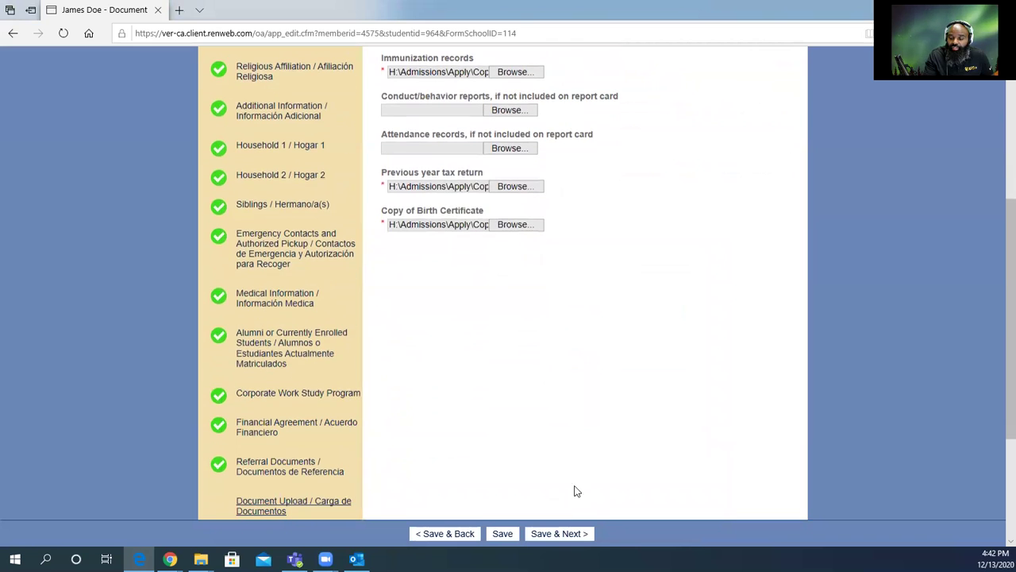
left_click(558, 534)
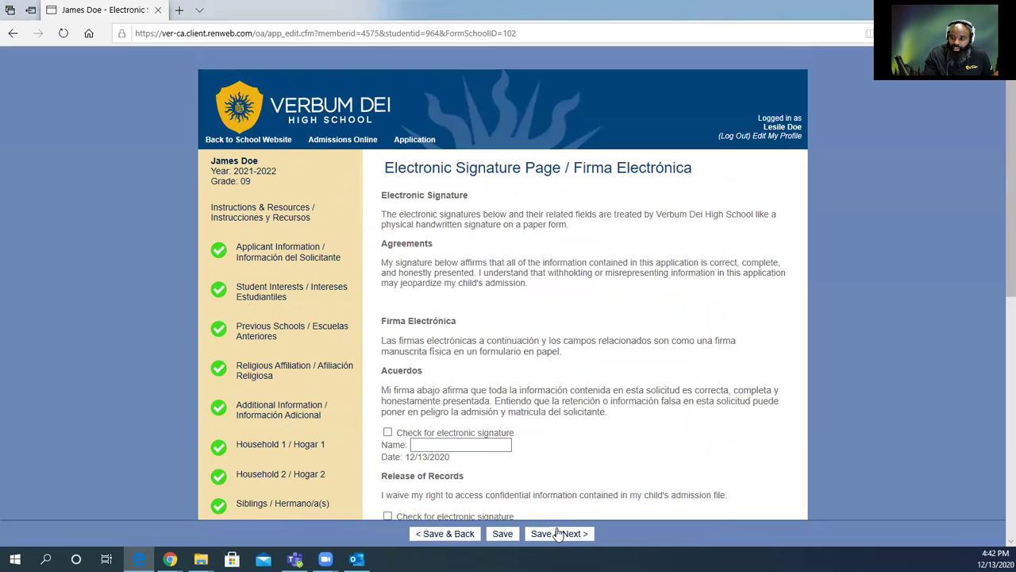
Check the electronic signature boxes for the agreements statement and the release of records.
scroll(444, 262, "down", 3)
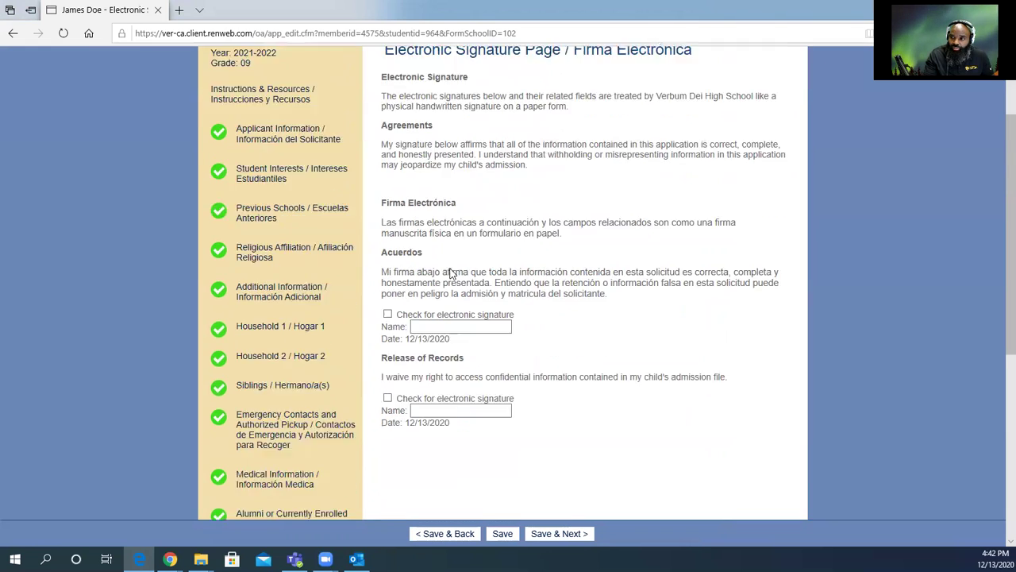
scroll(351, 308, "down", 3)
scroll(520, 300, "up", 6)
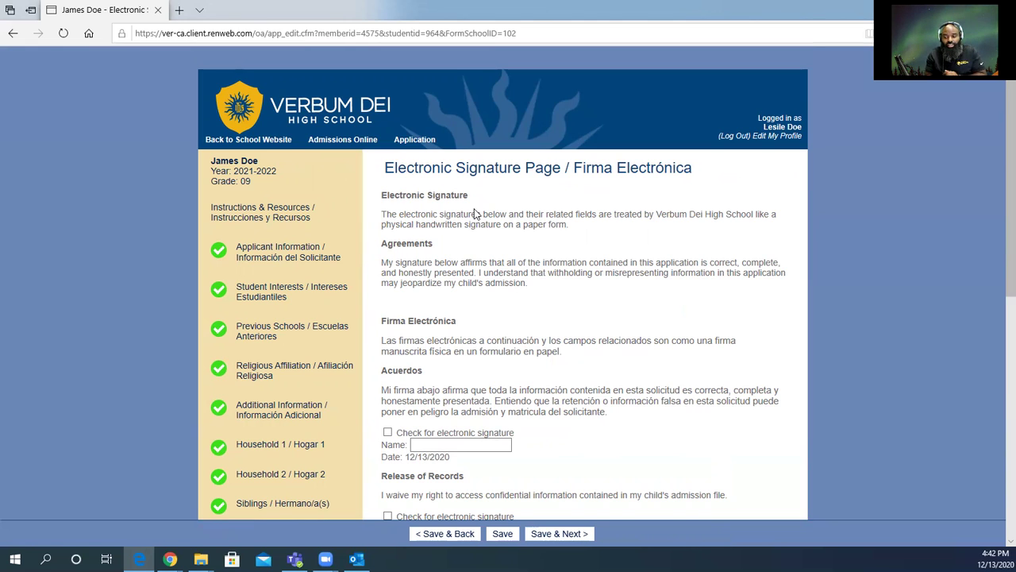
left_click(388, 433)
scroll(460, 429, "down", 2)
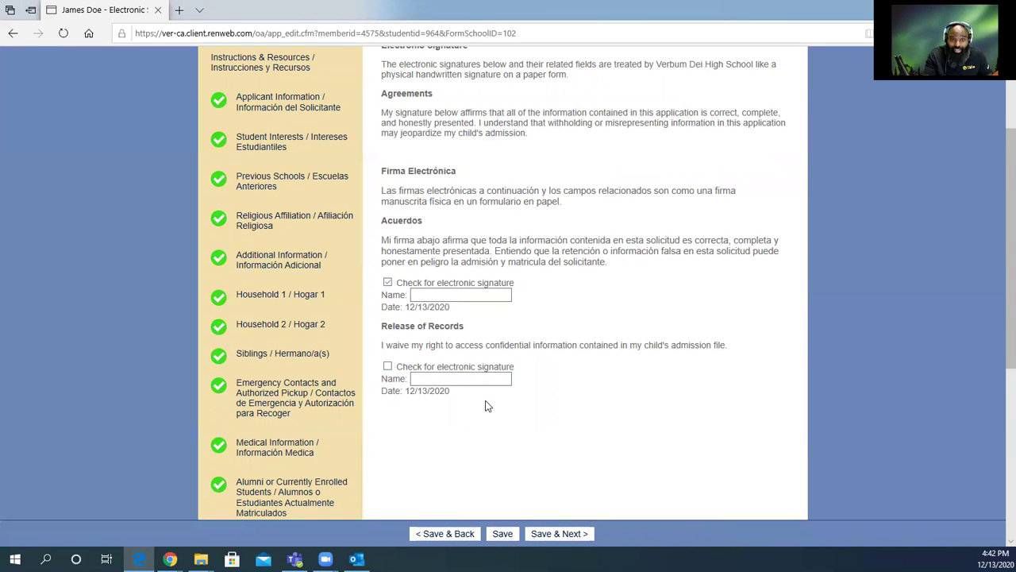
left_click(388, 370)
left_click(419, 380)
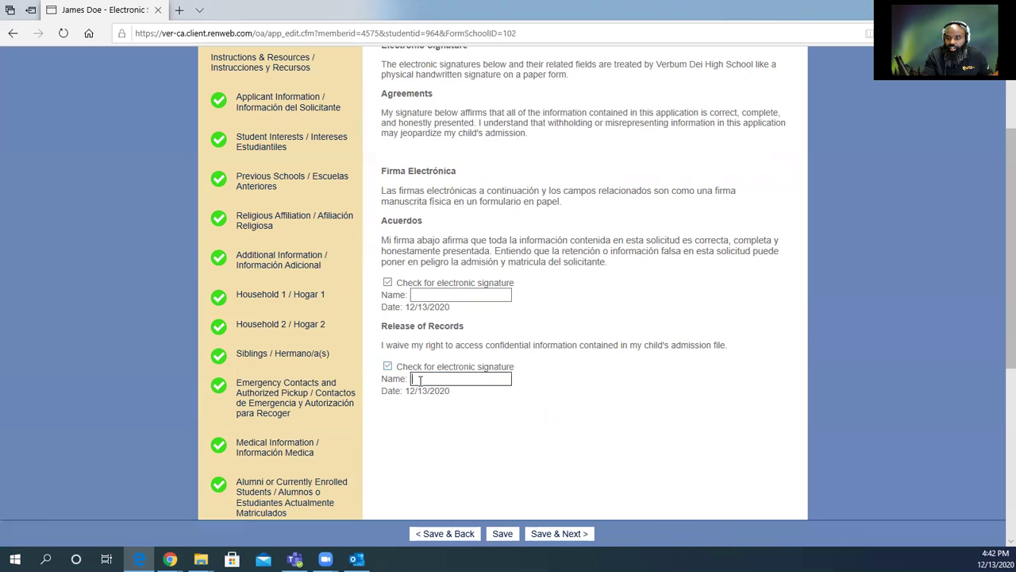
left_click(435, 295)
scroll(444, 347, "up", 1)
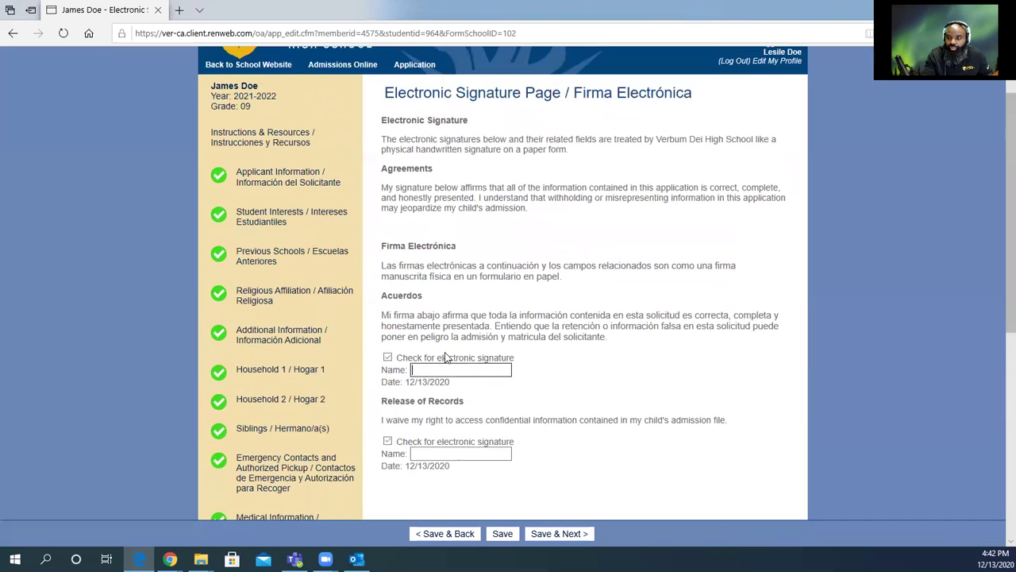
scroll(460, 363, "down", 2)
scroll(470, 379, "down", 3)
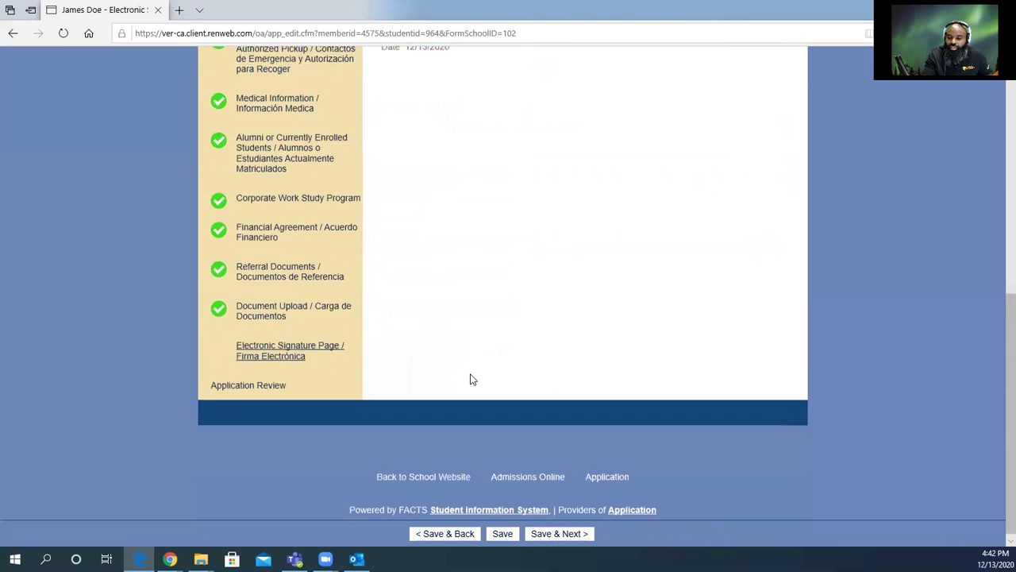
scroll(470, 380, "up", 5)
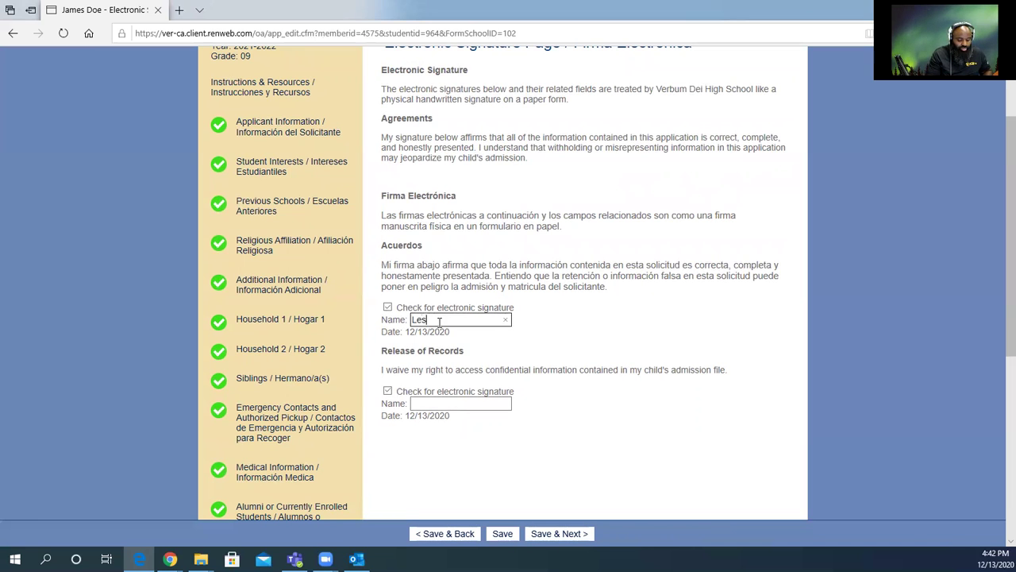
Type the parent's full name in both signature Name fields and save the page.
type("le")
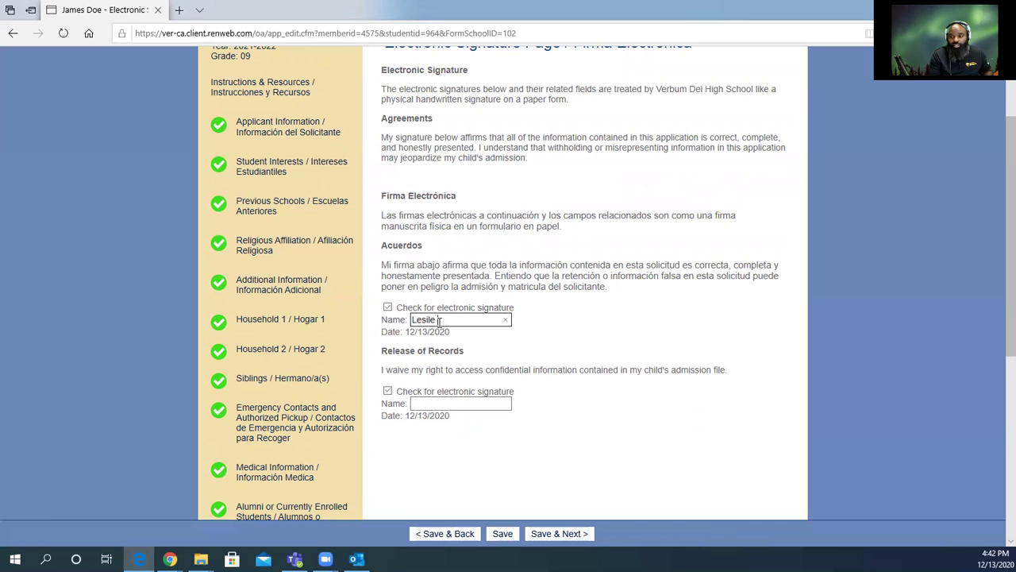
type(" Doe")
key("Tab")
key("Tab")
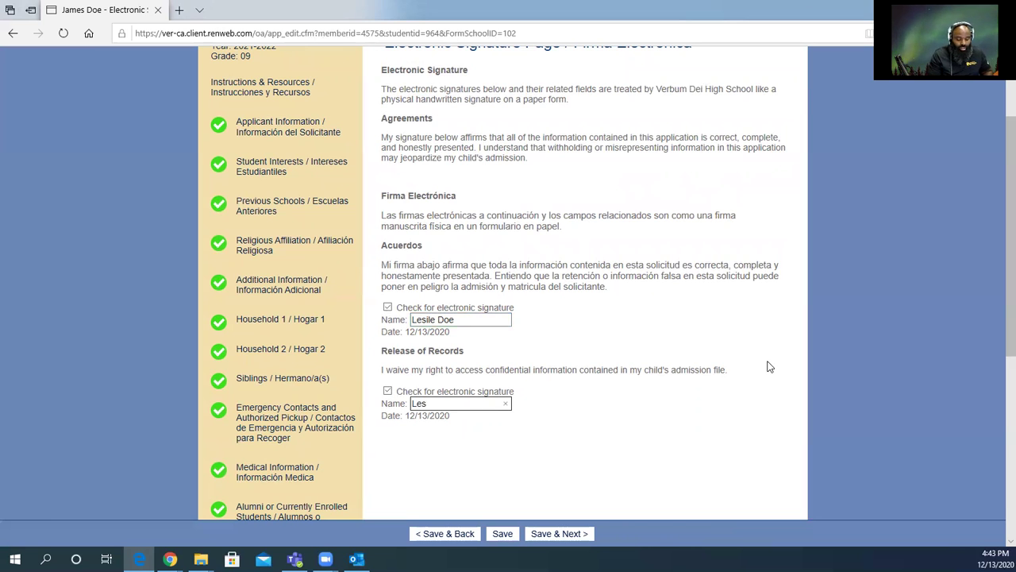
type("e Doe")
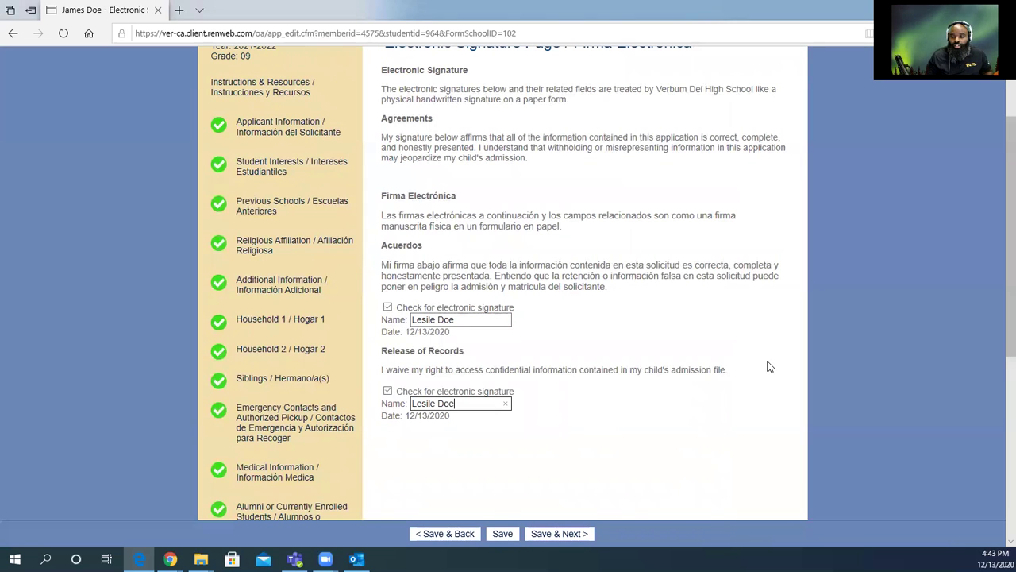
left_click(571, 533)
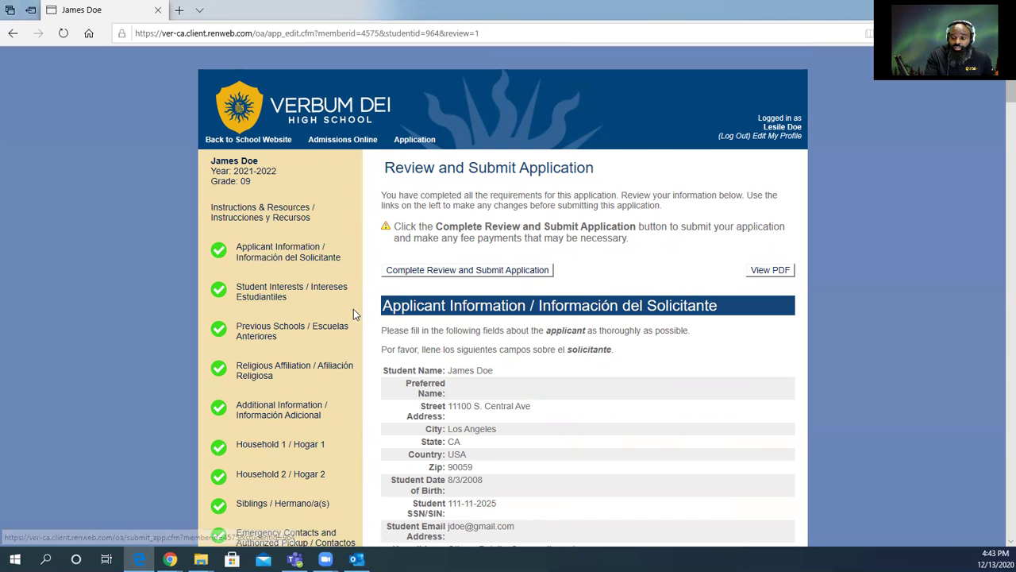
Scroll through the Review and Submit summary, then generate the application PDF with View PDF.
scroll(353, 309, "down", 7)
scroll(254, 293, "up", 1)
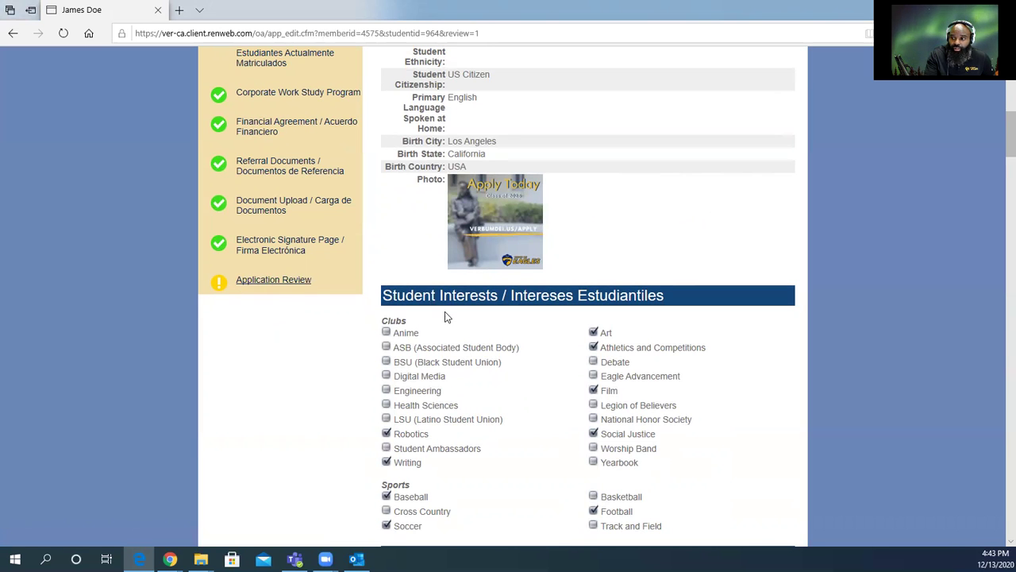
scroll(444, 318, "up", 3)
scroll(455, 379, "down", 2)
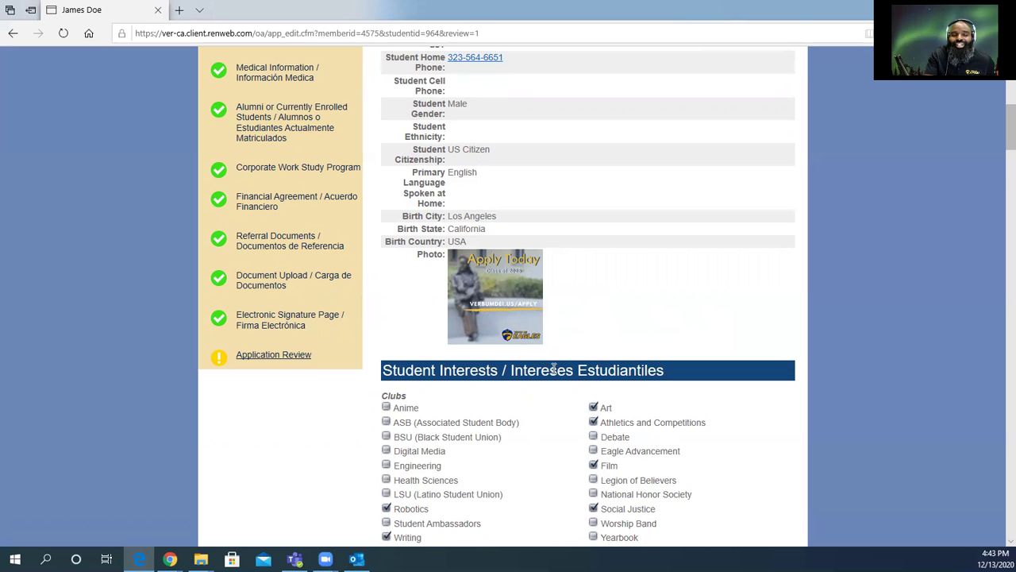
scroll(594, 354, "up", 5)
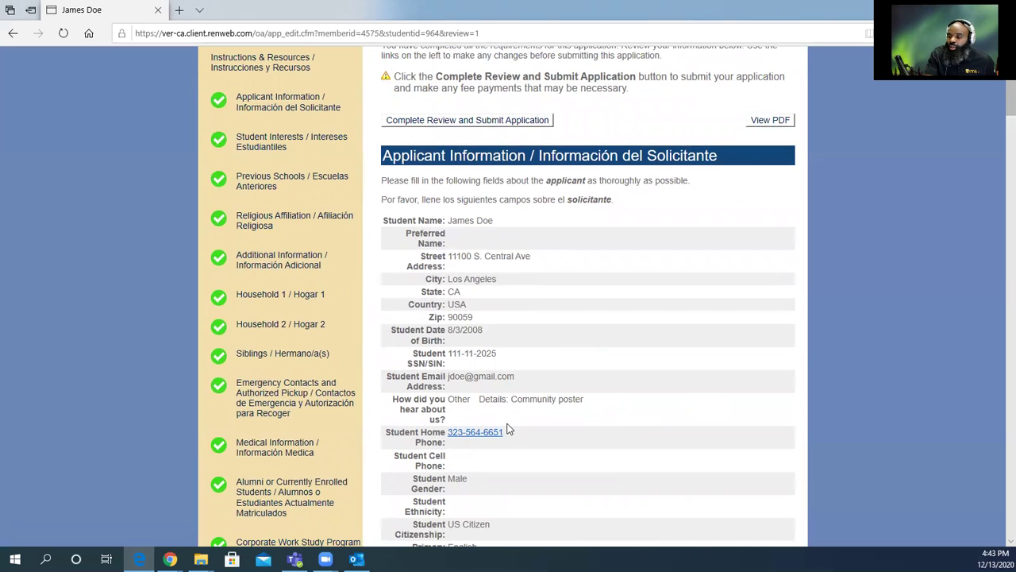
scroll(657, 416, "up", 2)
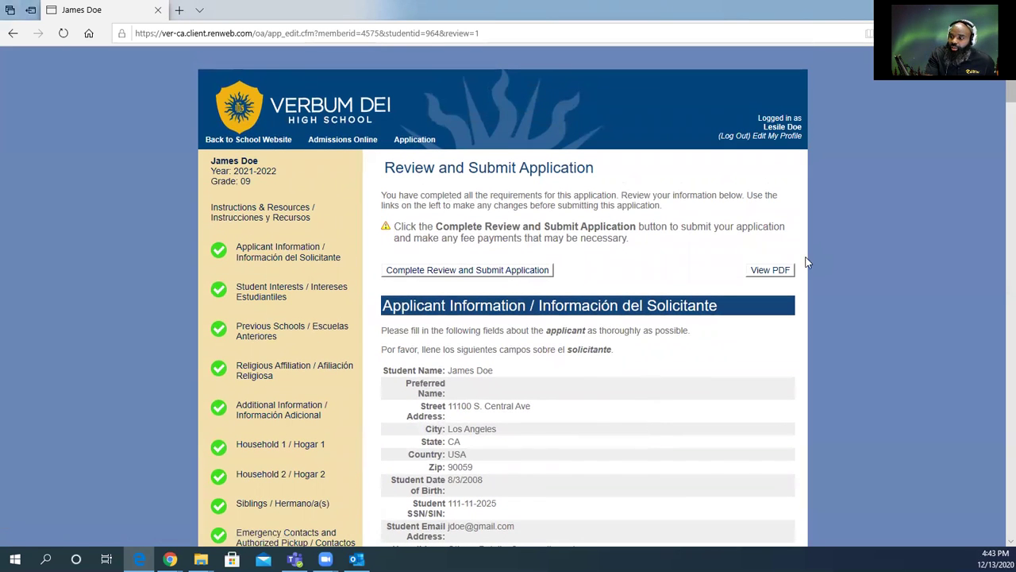
left_click(774, 272)
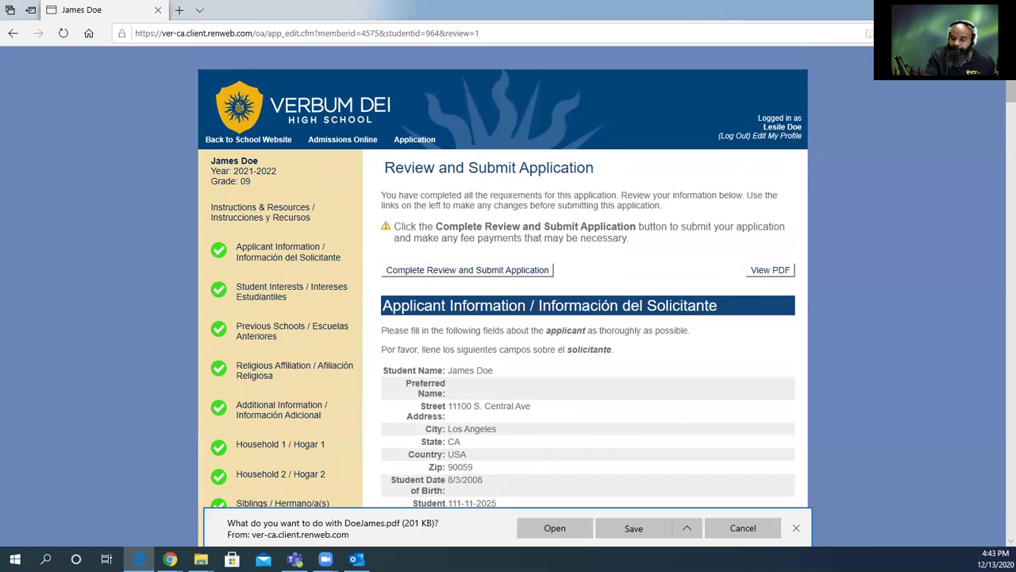
Open the application PDF, read through page 7 checking both signatures, then close it.
left_click(547, 528)
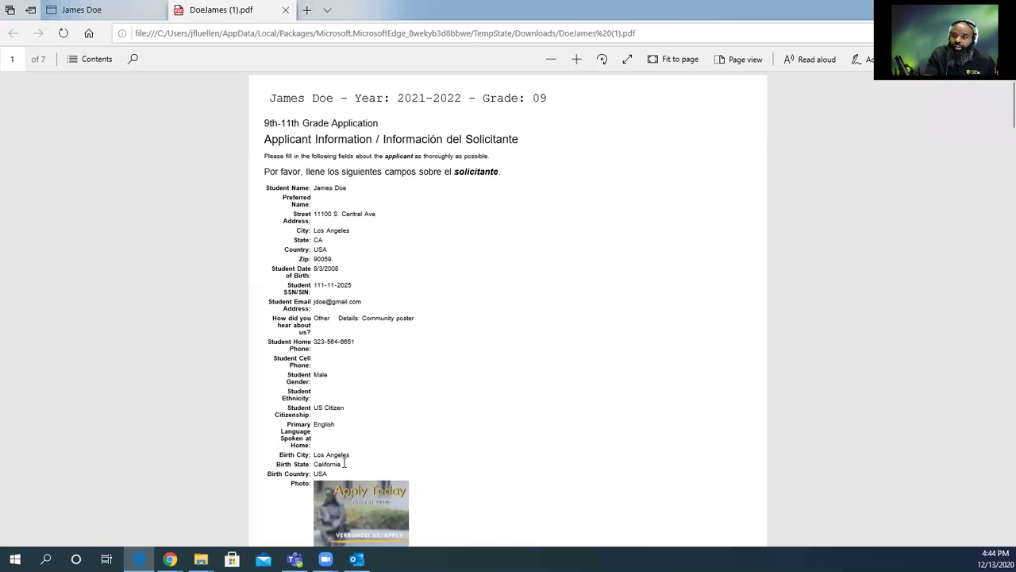
scroll(434, 348, "down", 10)
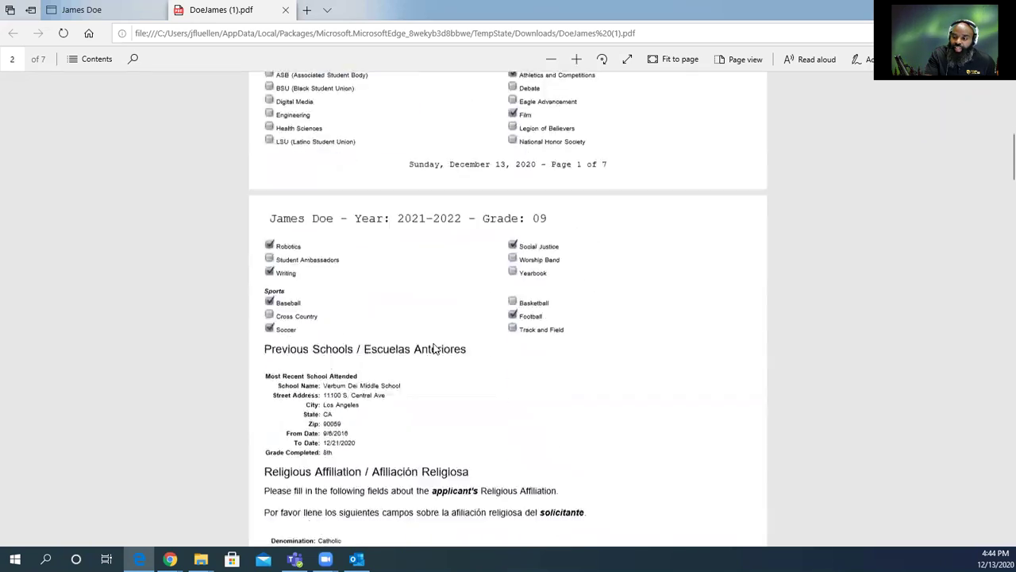
scroll(435, 347, "down", 8)
scroll(435, 348, "down", 10)
scroll(435, 344, "down", 10)
scroll(435, 346, "down", 10)
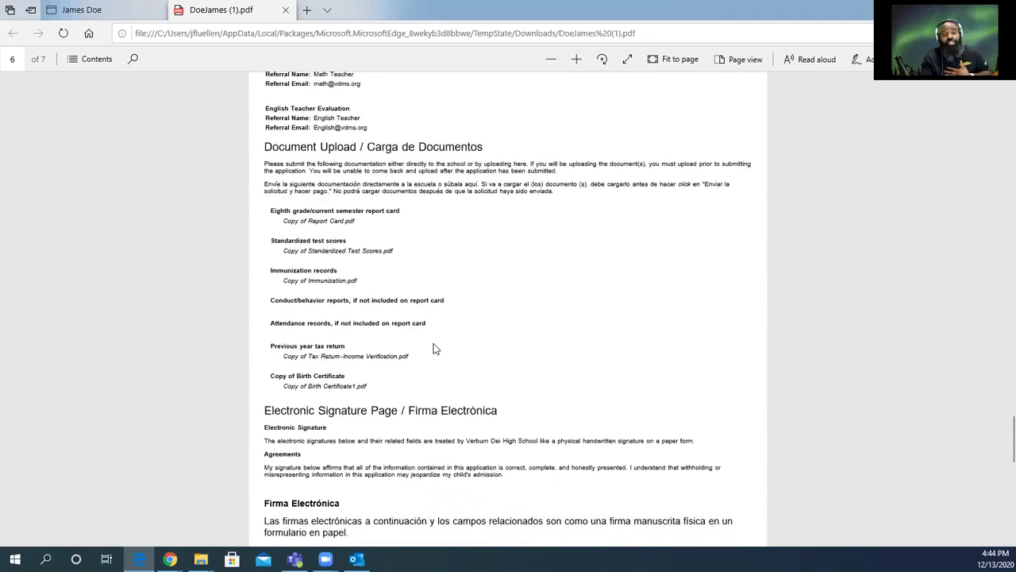
scroll(434, 348, "down", 15)
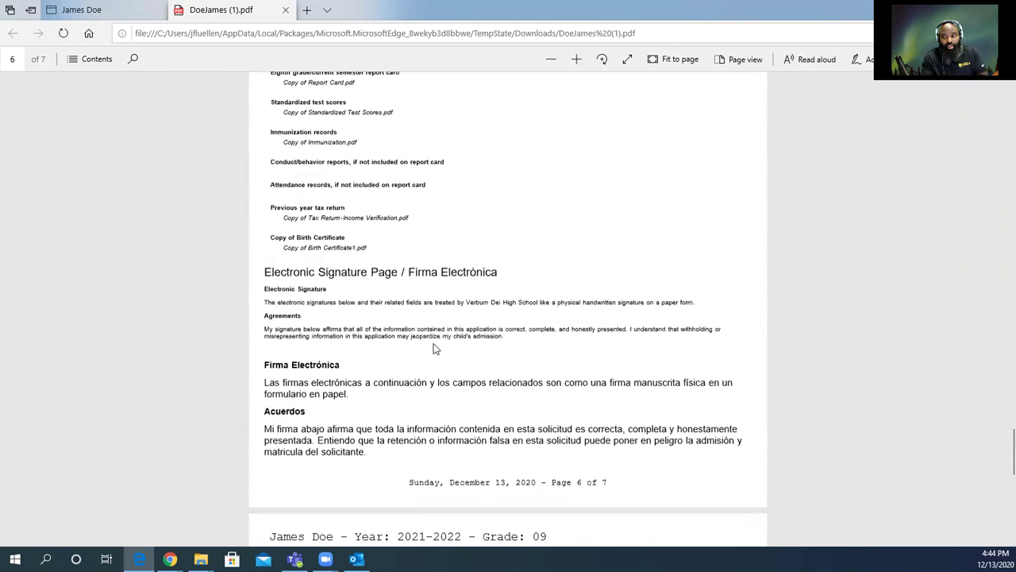
scroll(449, 399, "down", 2)
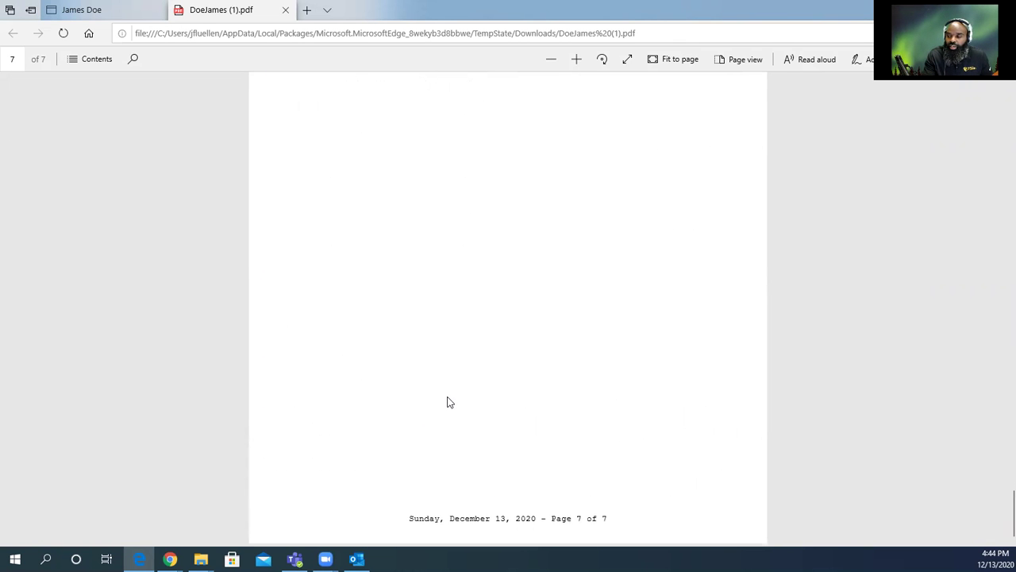
scroll(447, 403, "up", 5)
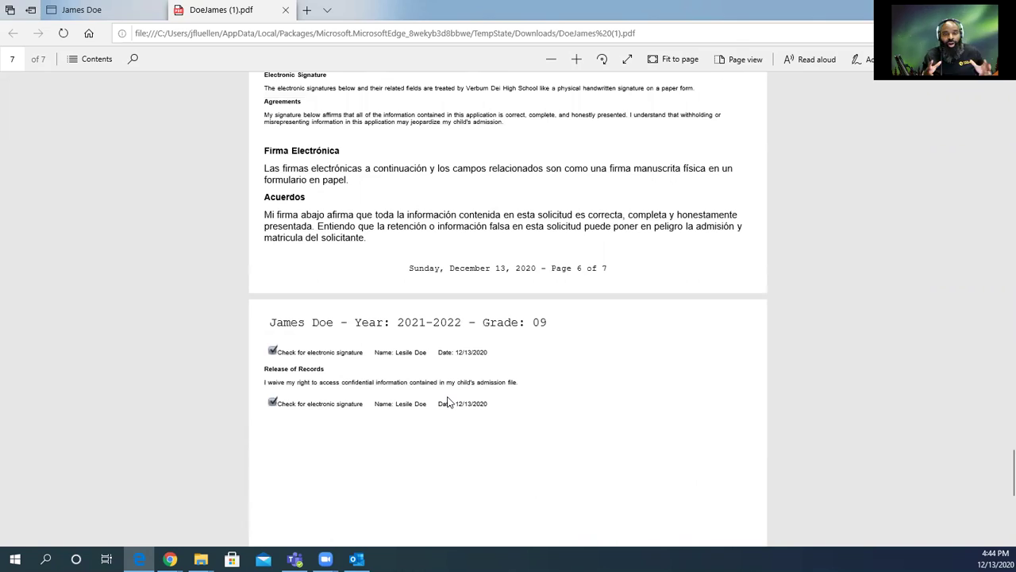
scroll(453, 401, "up", 20)
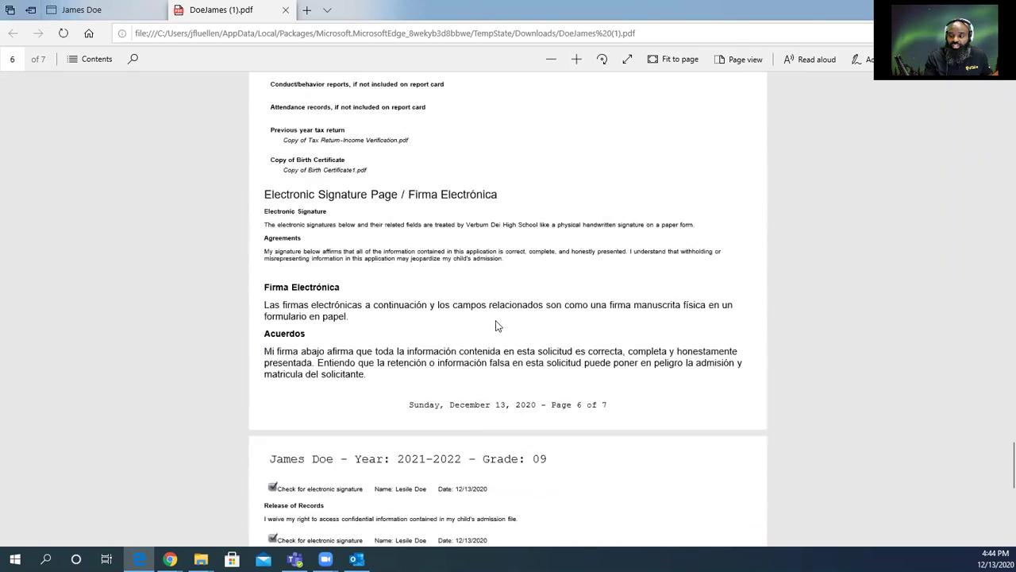
scroll(496, 326, "up", 10)
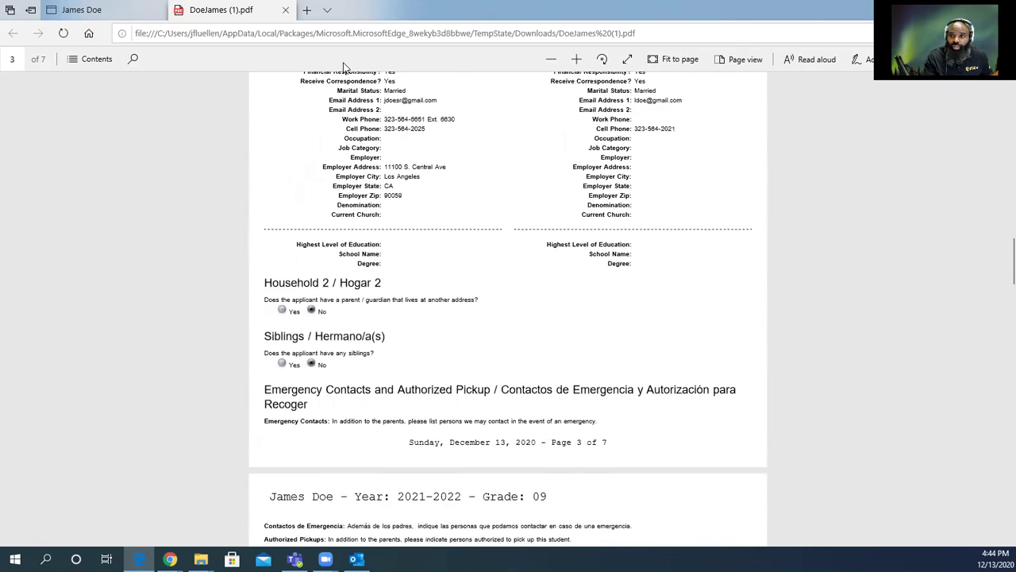
key("ctrl+w")
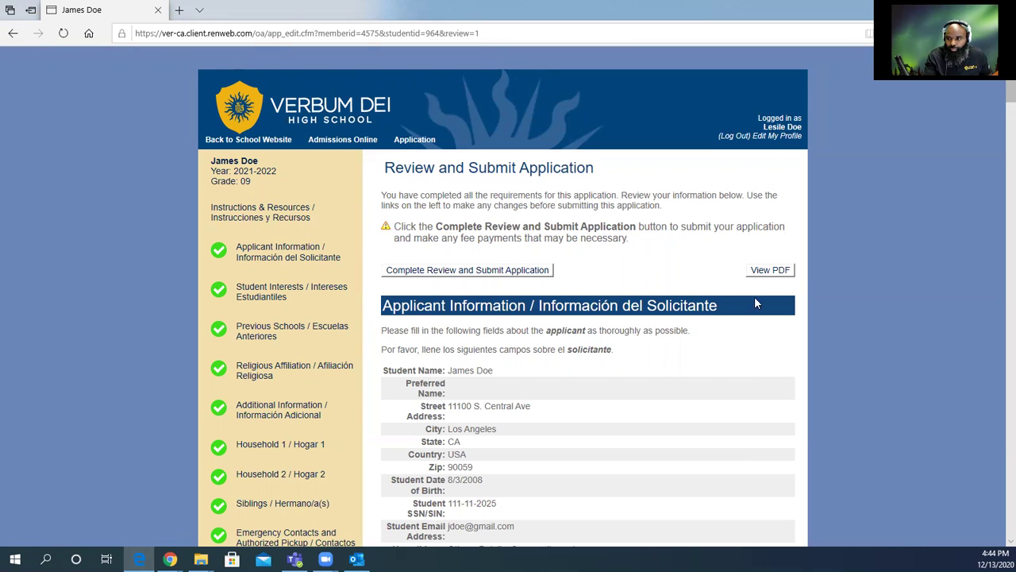
Complete the review to reach the Submit Application & Make Payment page with its $50.00 fee.
scroll(691, 242, "down", 1)
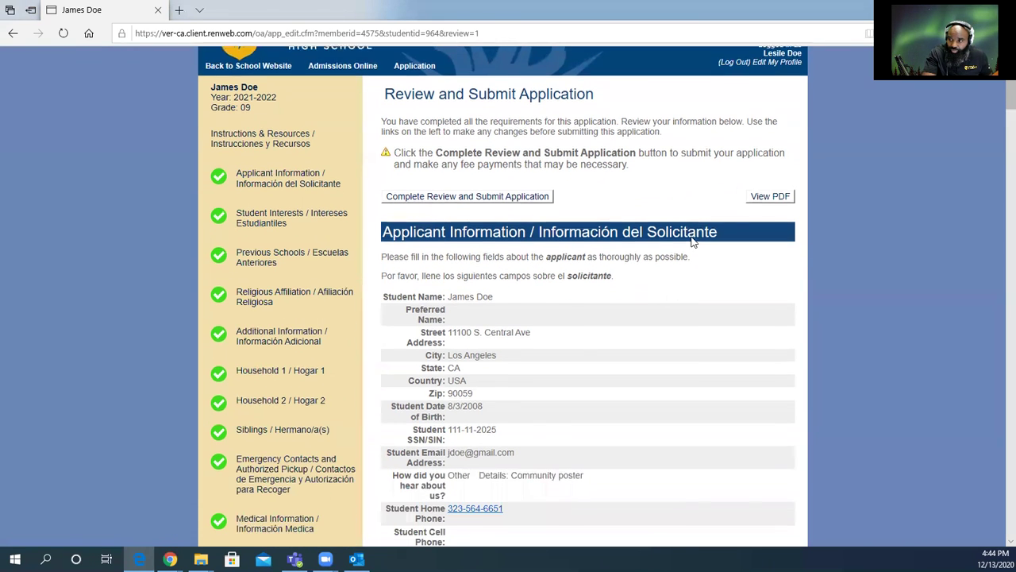
scroll(601, 191, "up", 1)
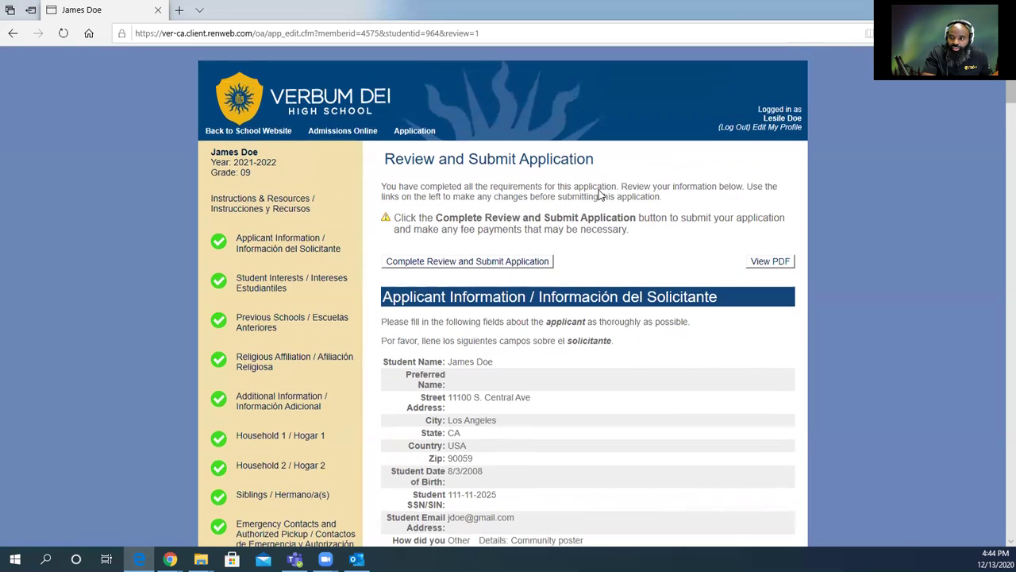
left_click(490, 274)
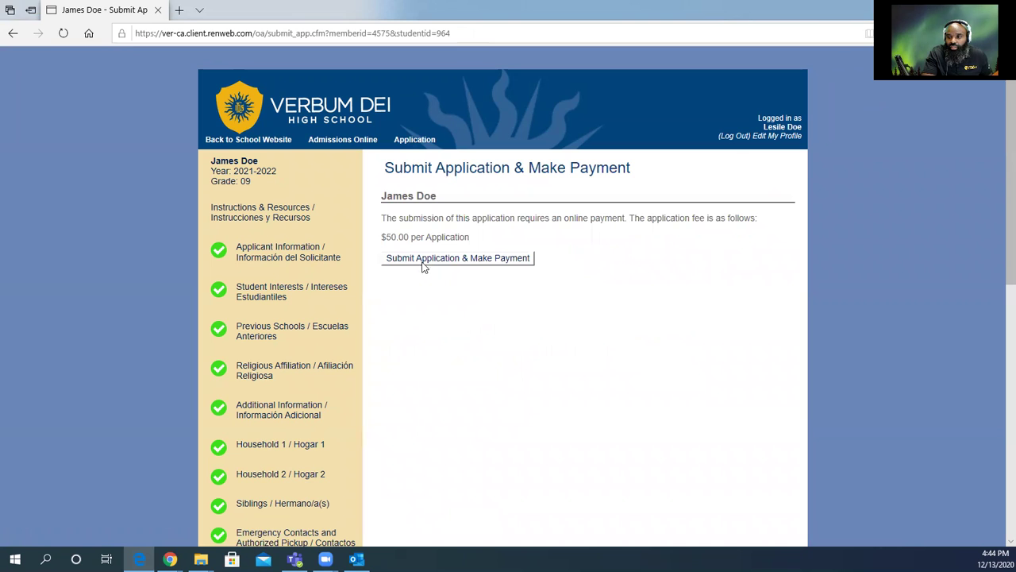
Submit the application and open the FACTS Make A Payment contact information step.
left_click(417, 258)
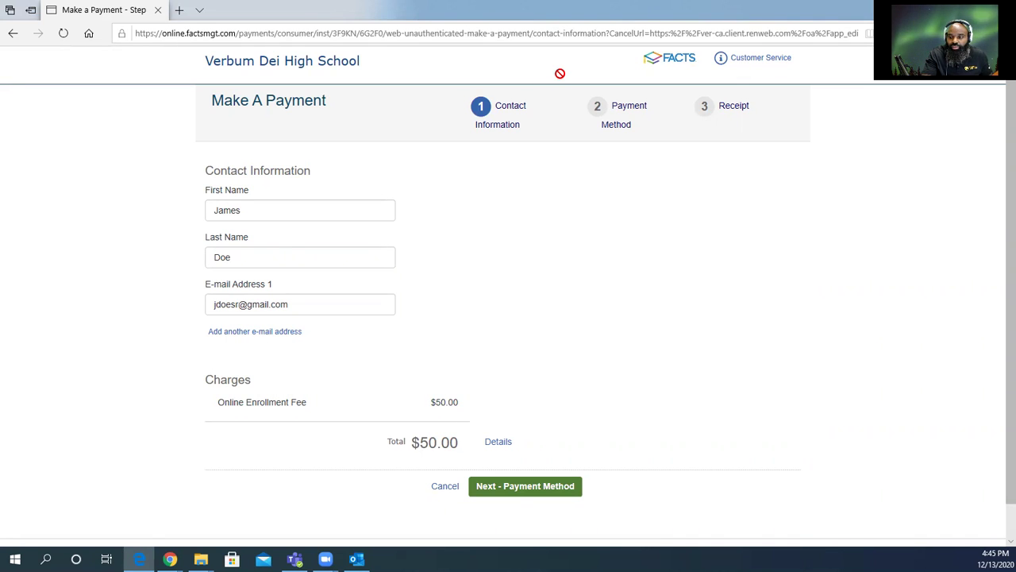
Advance the FACTS portal to step 2, Payment Method, and review the empty card form.
left_click(561, 485)
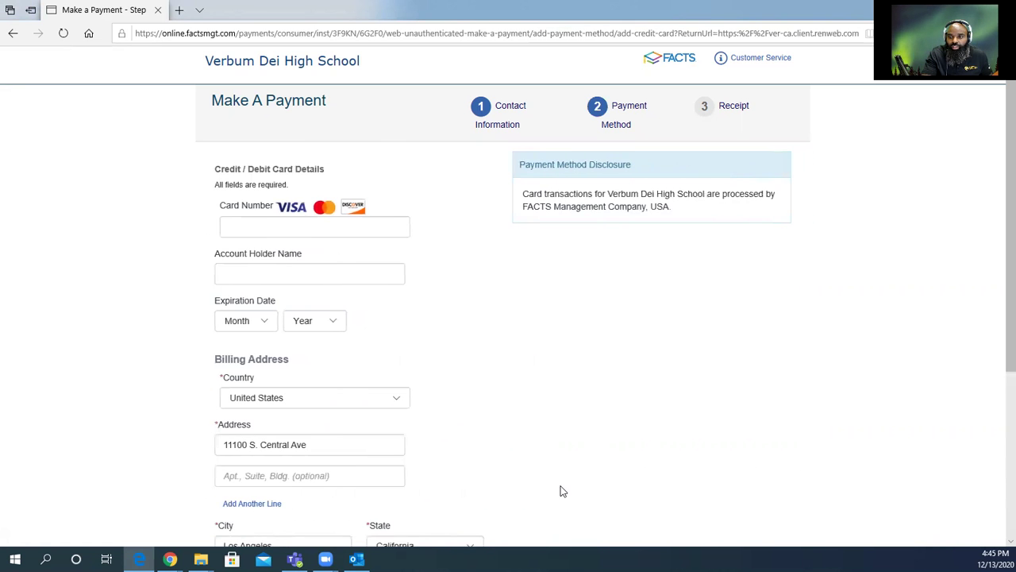
scroll(433, 246, "down", 1)
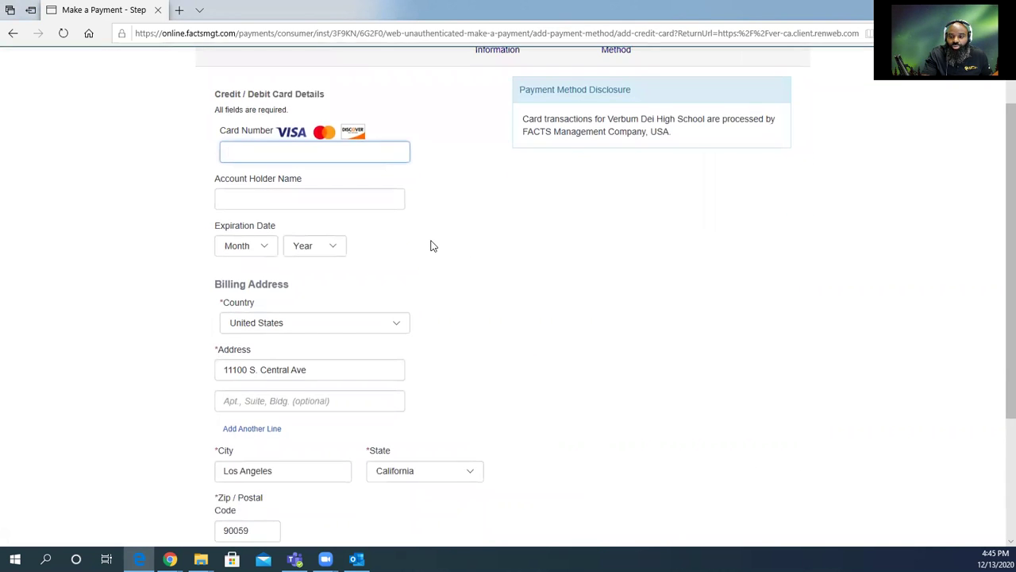
scroll(294, 401, "down", 3)
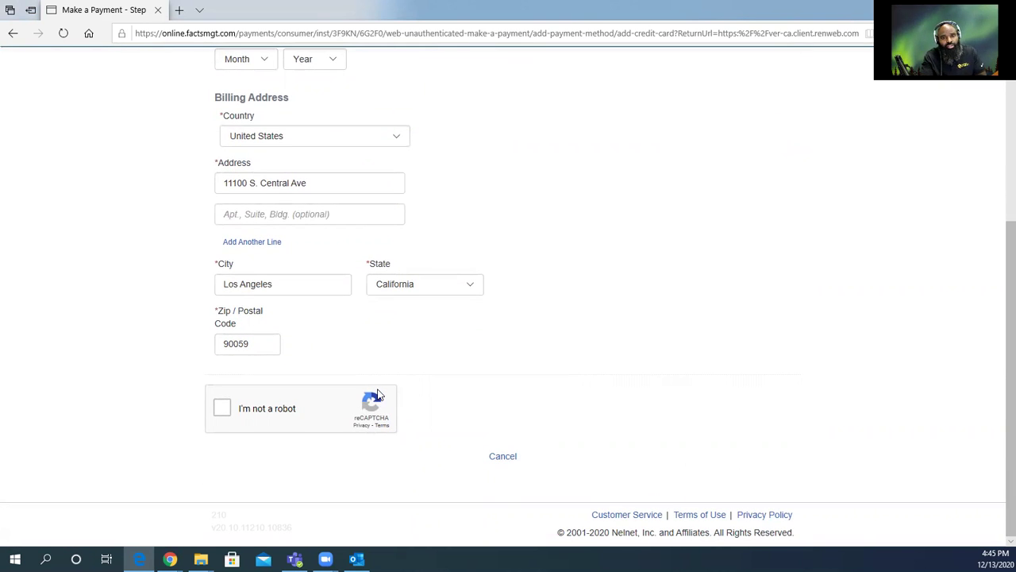
scroll(428, 409, "up", 4)
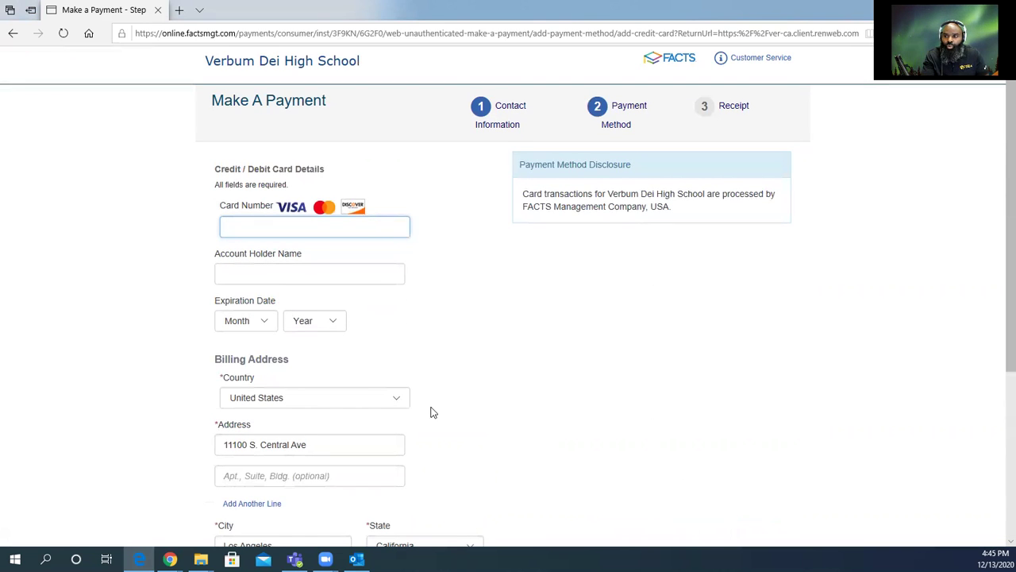